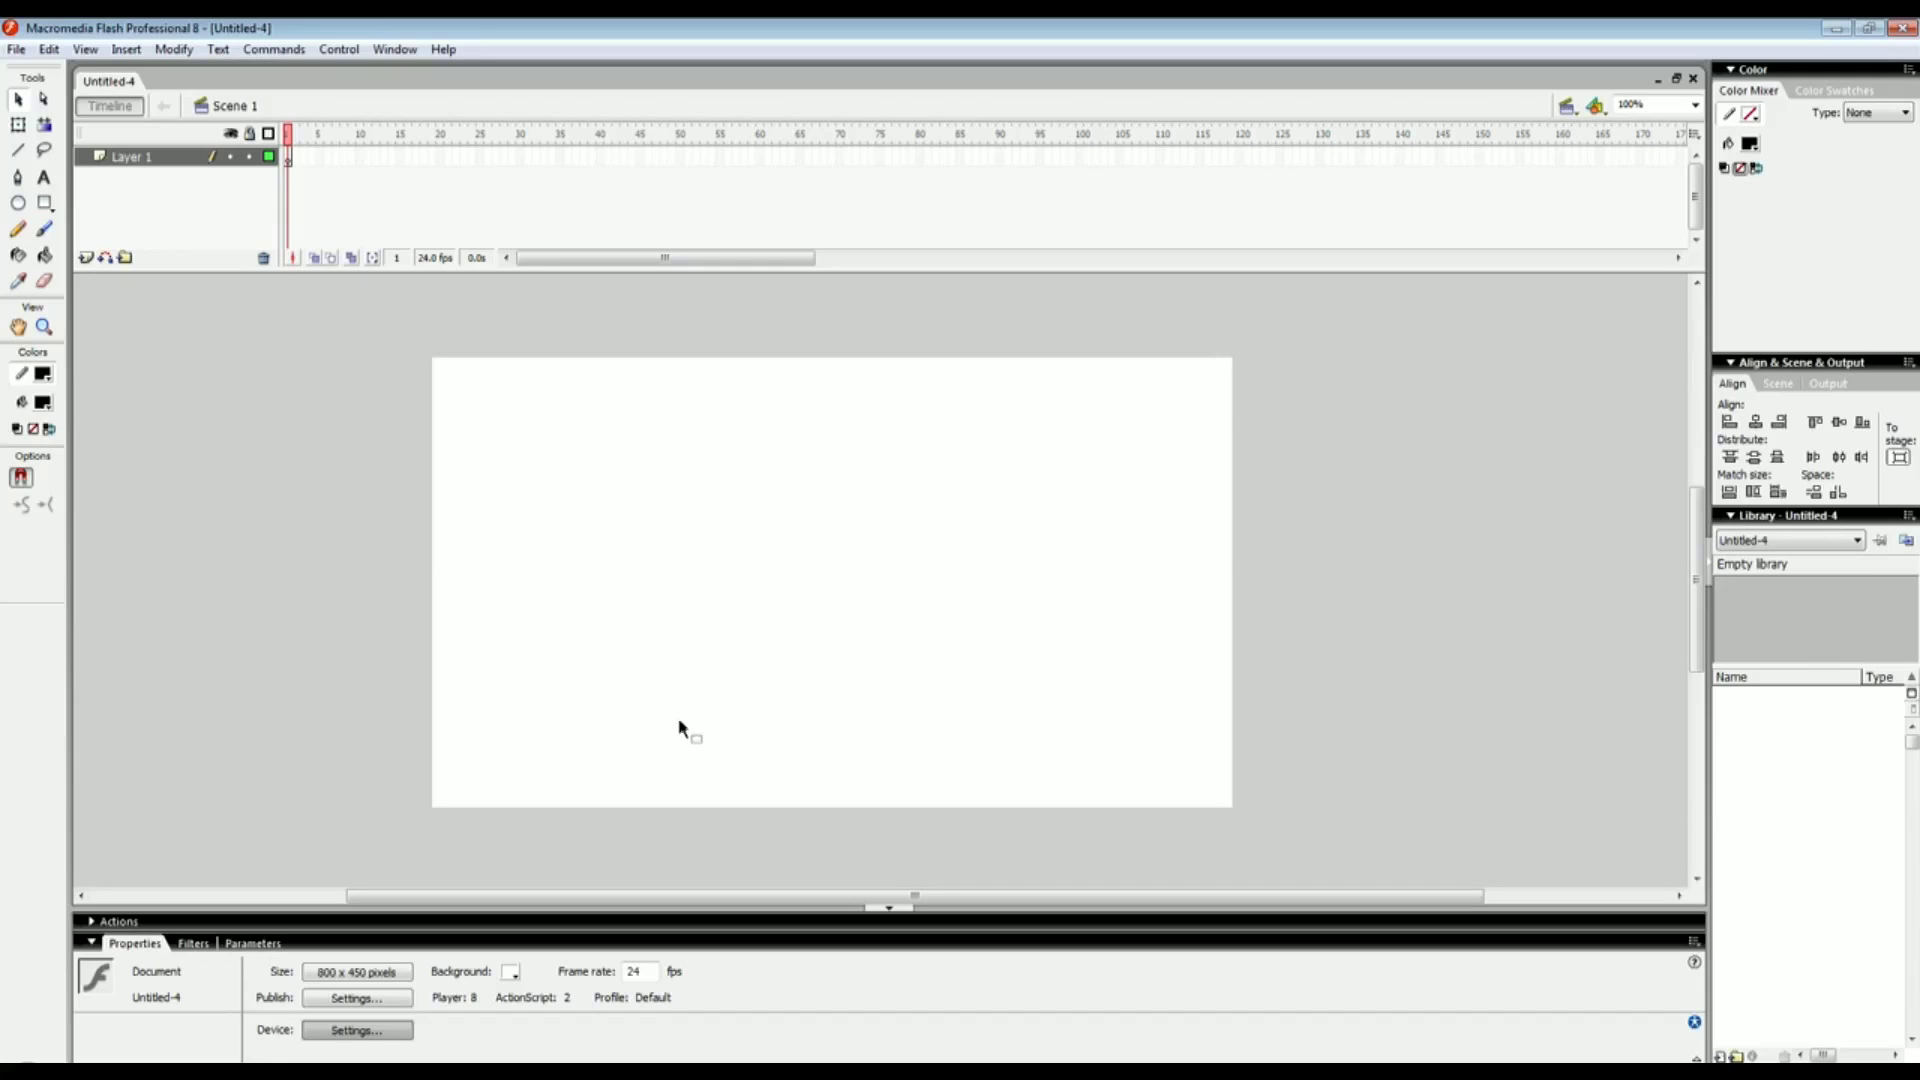
Drag around and pan across the empty stage of Untitled-4
drag(761, 679, 703, 724)
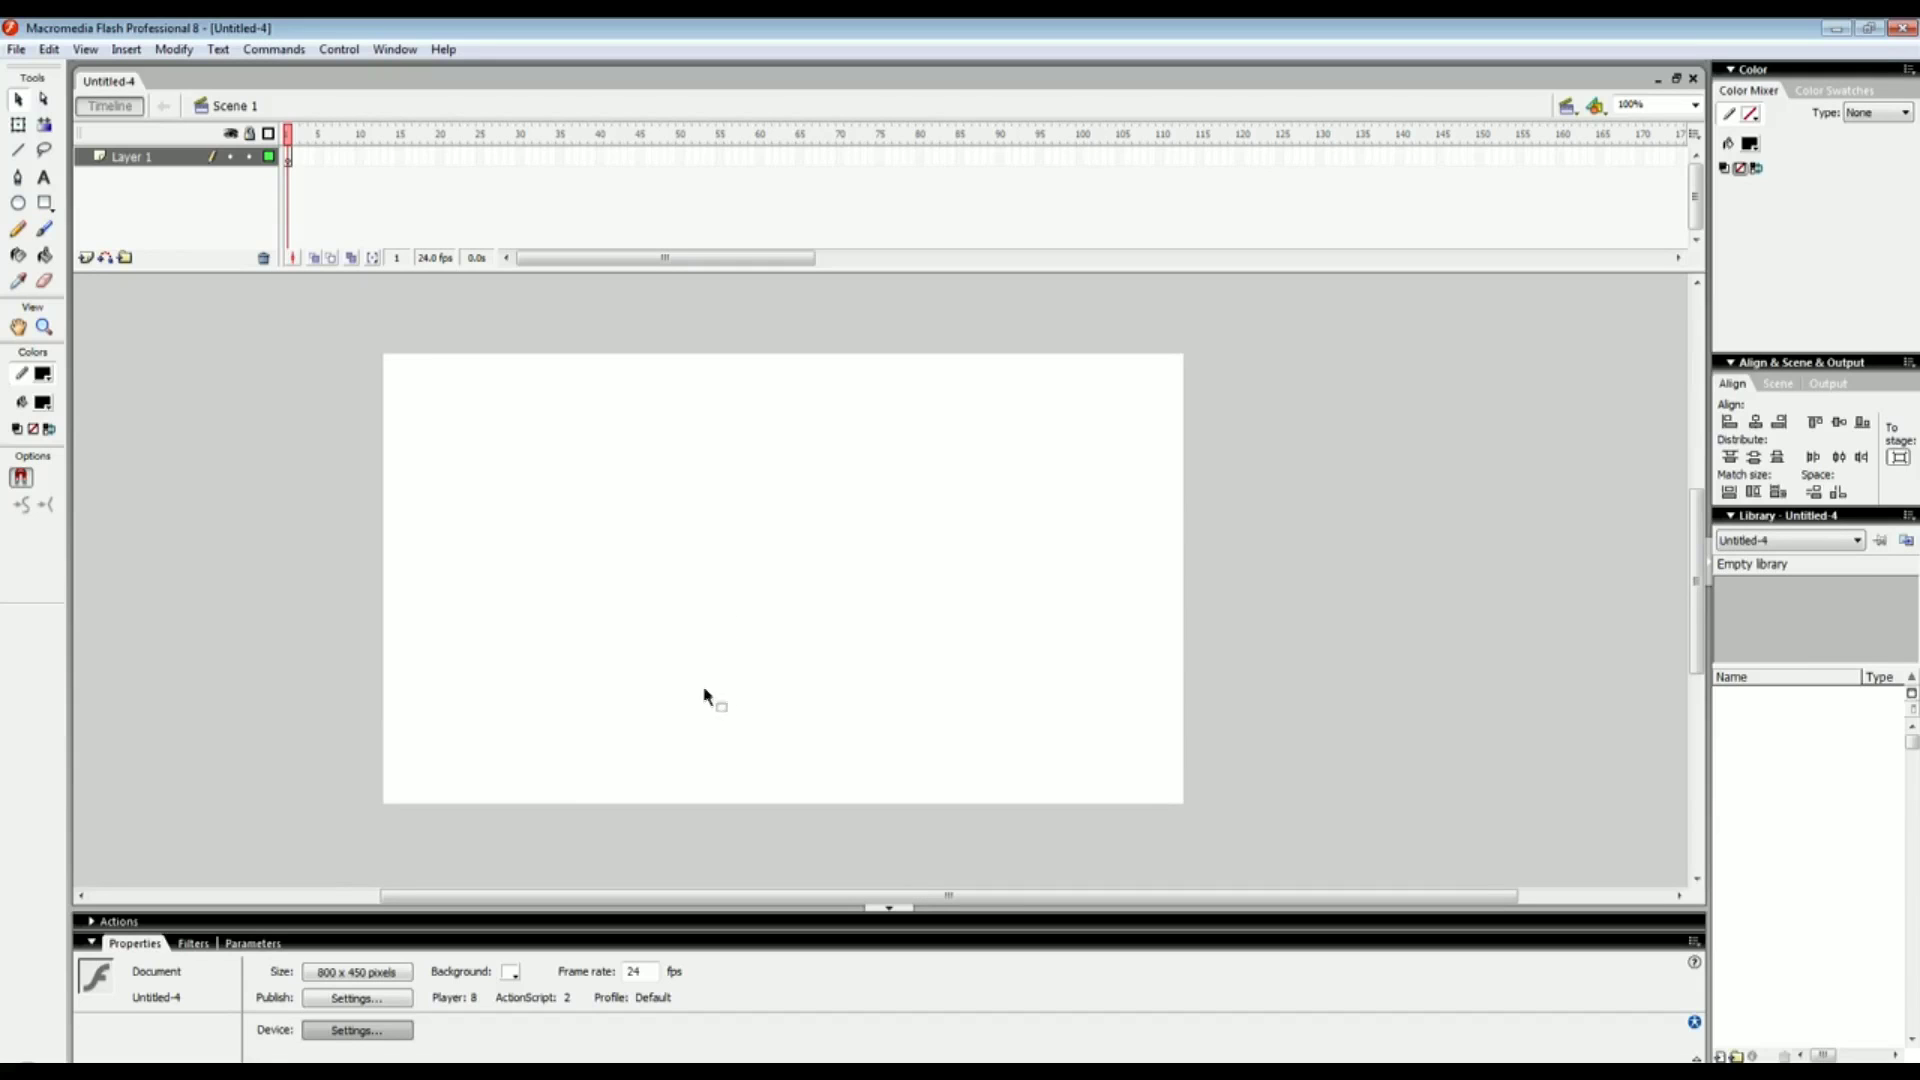
drag(681, 650, 735, 678)
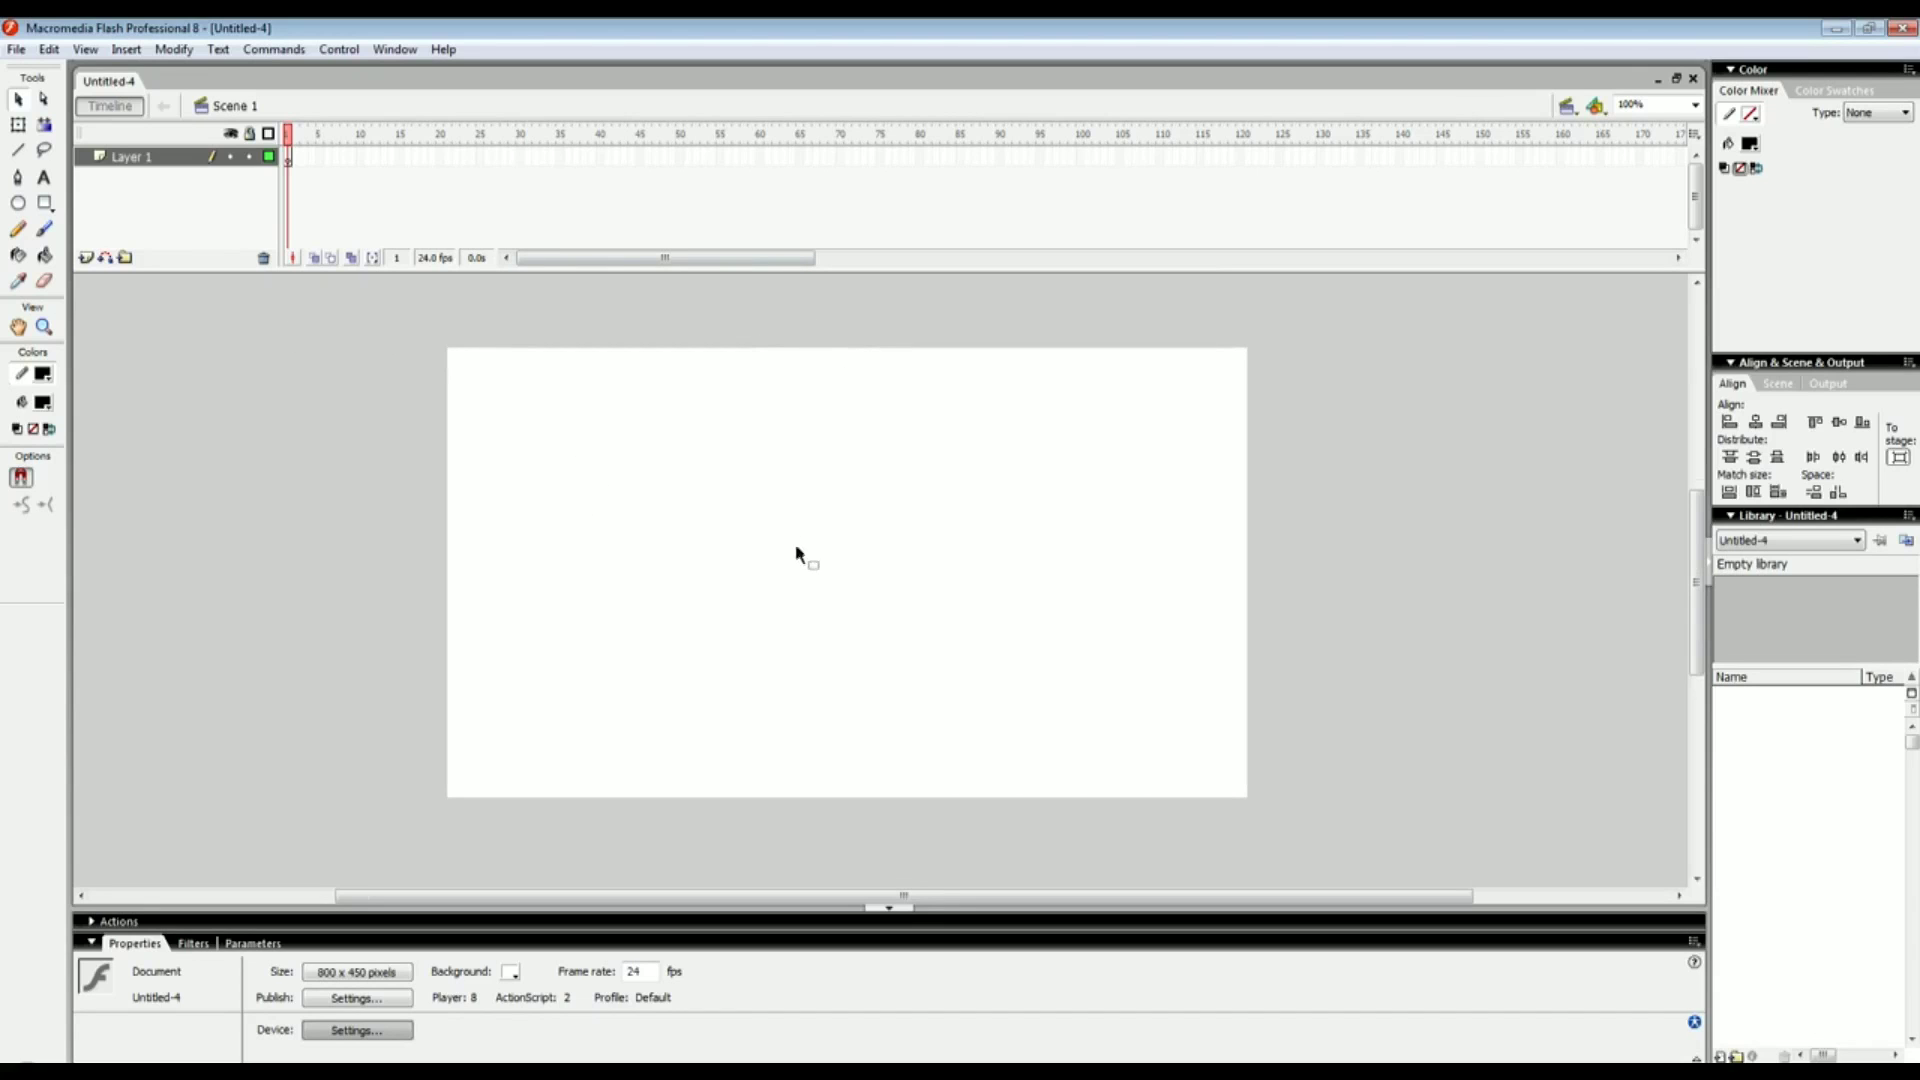
drag(827, 600, 719, 663)
drag(783, 600, 629, 586)
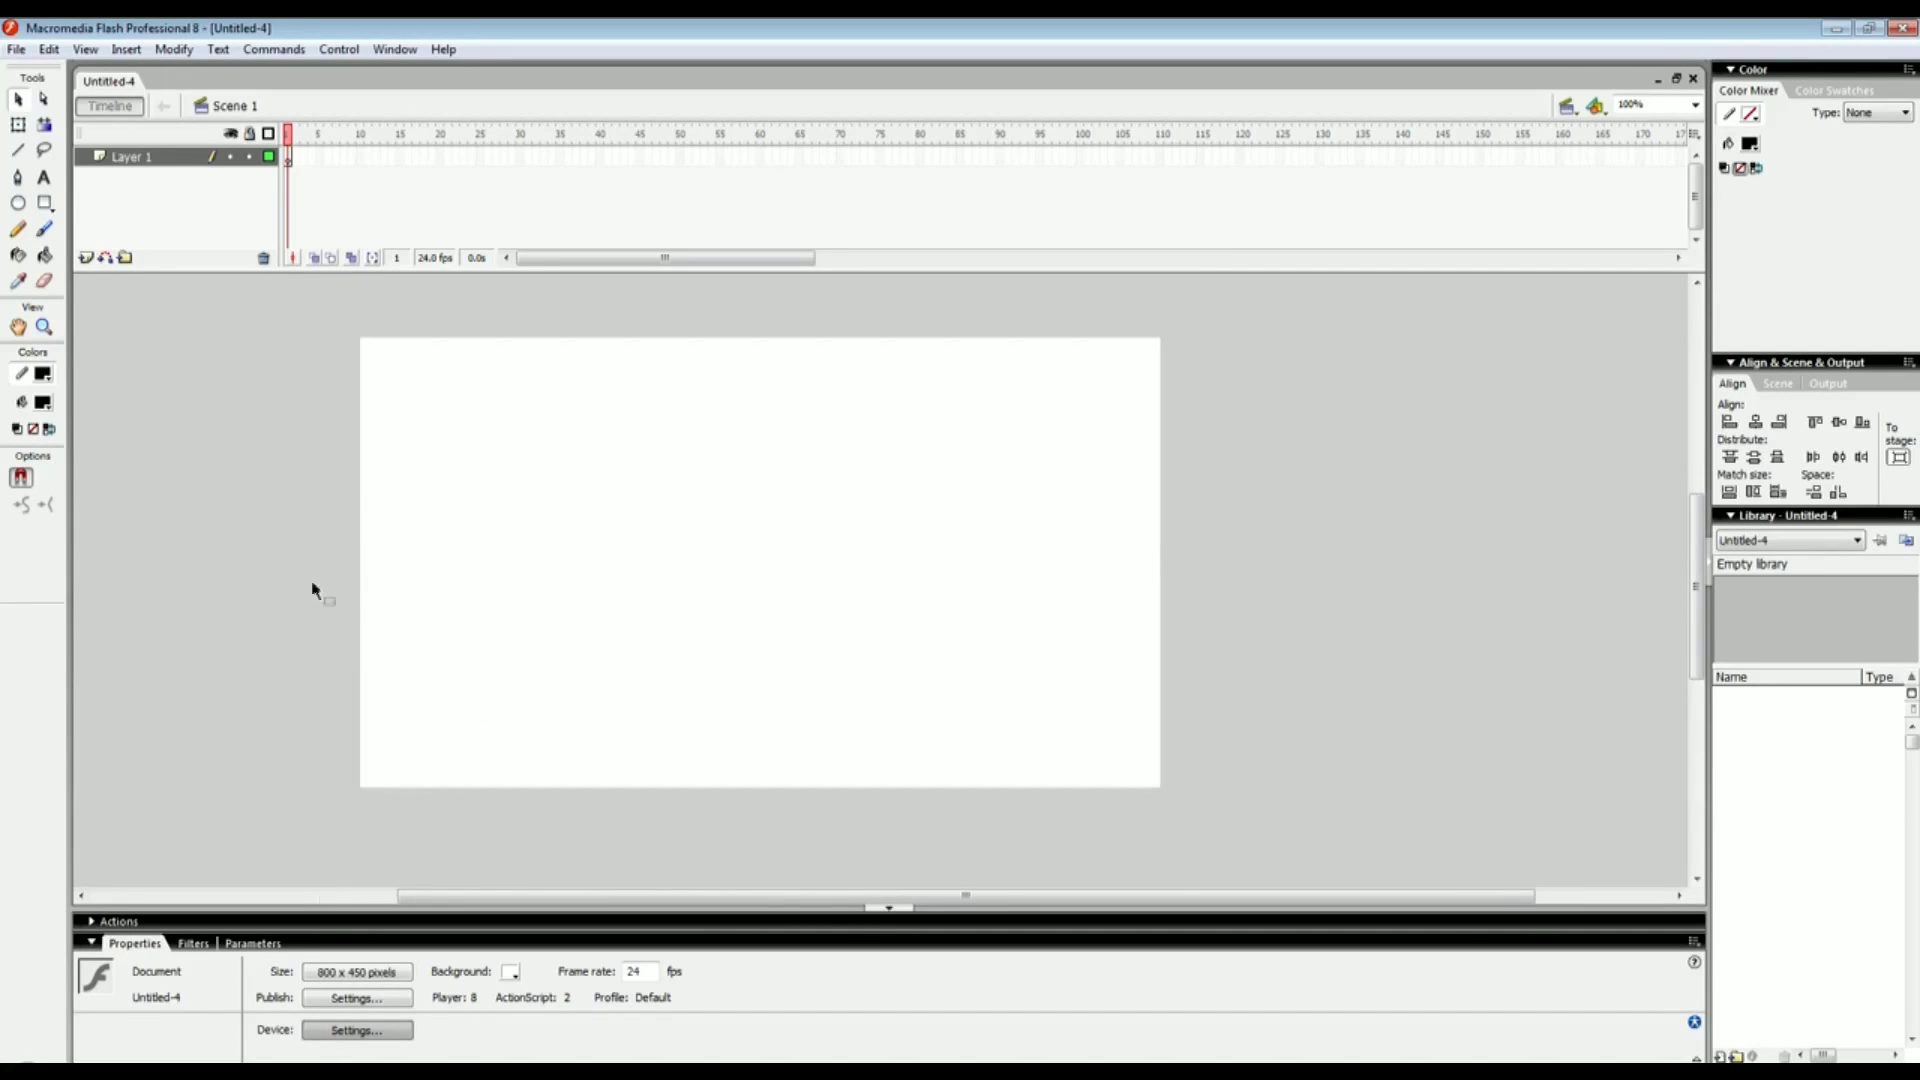
drag(254, 514, 1420, 605)
drag(996, 579, 1137, 581)
drag(1008, 609, 947, 602)
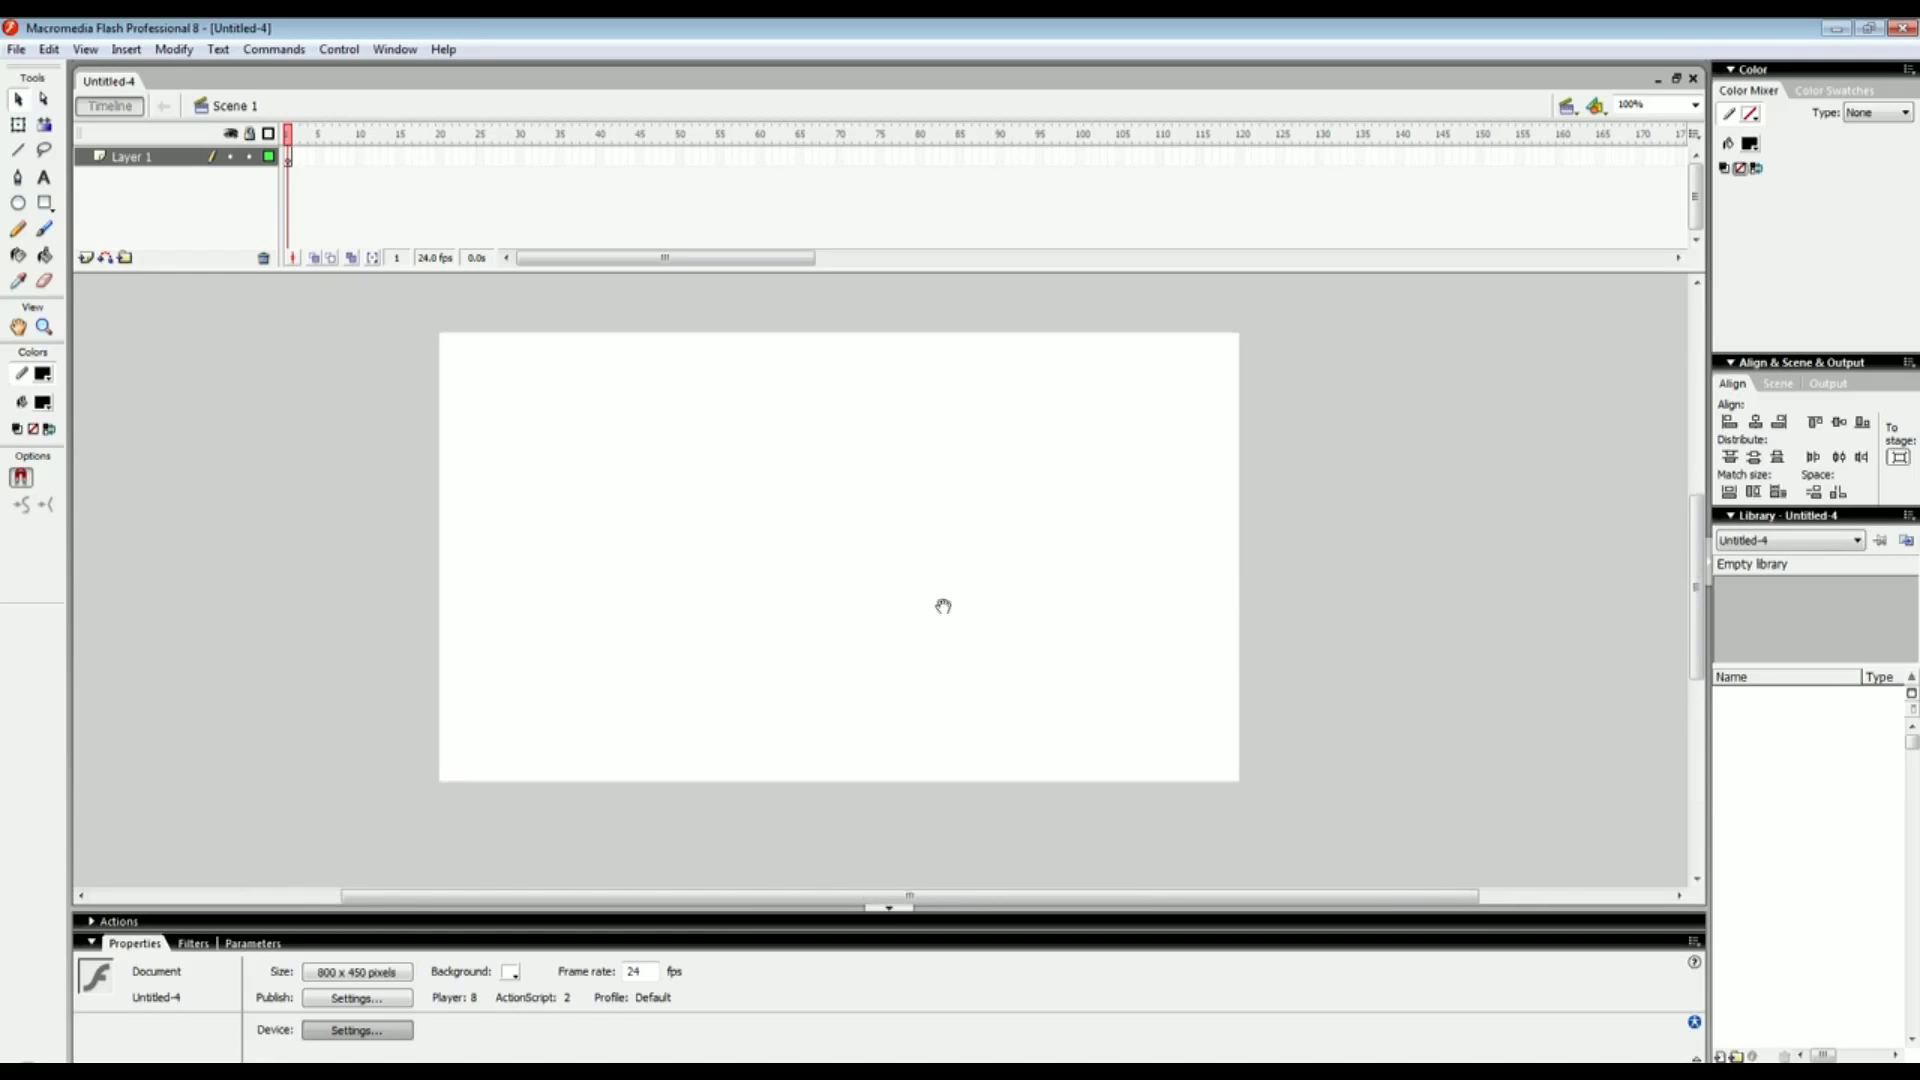
drag(669, 535, 571, 531)
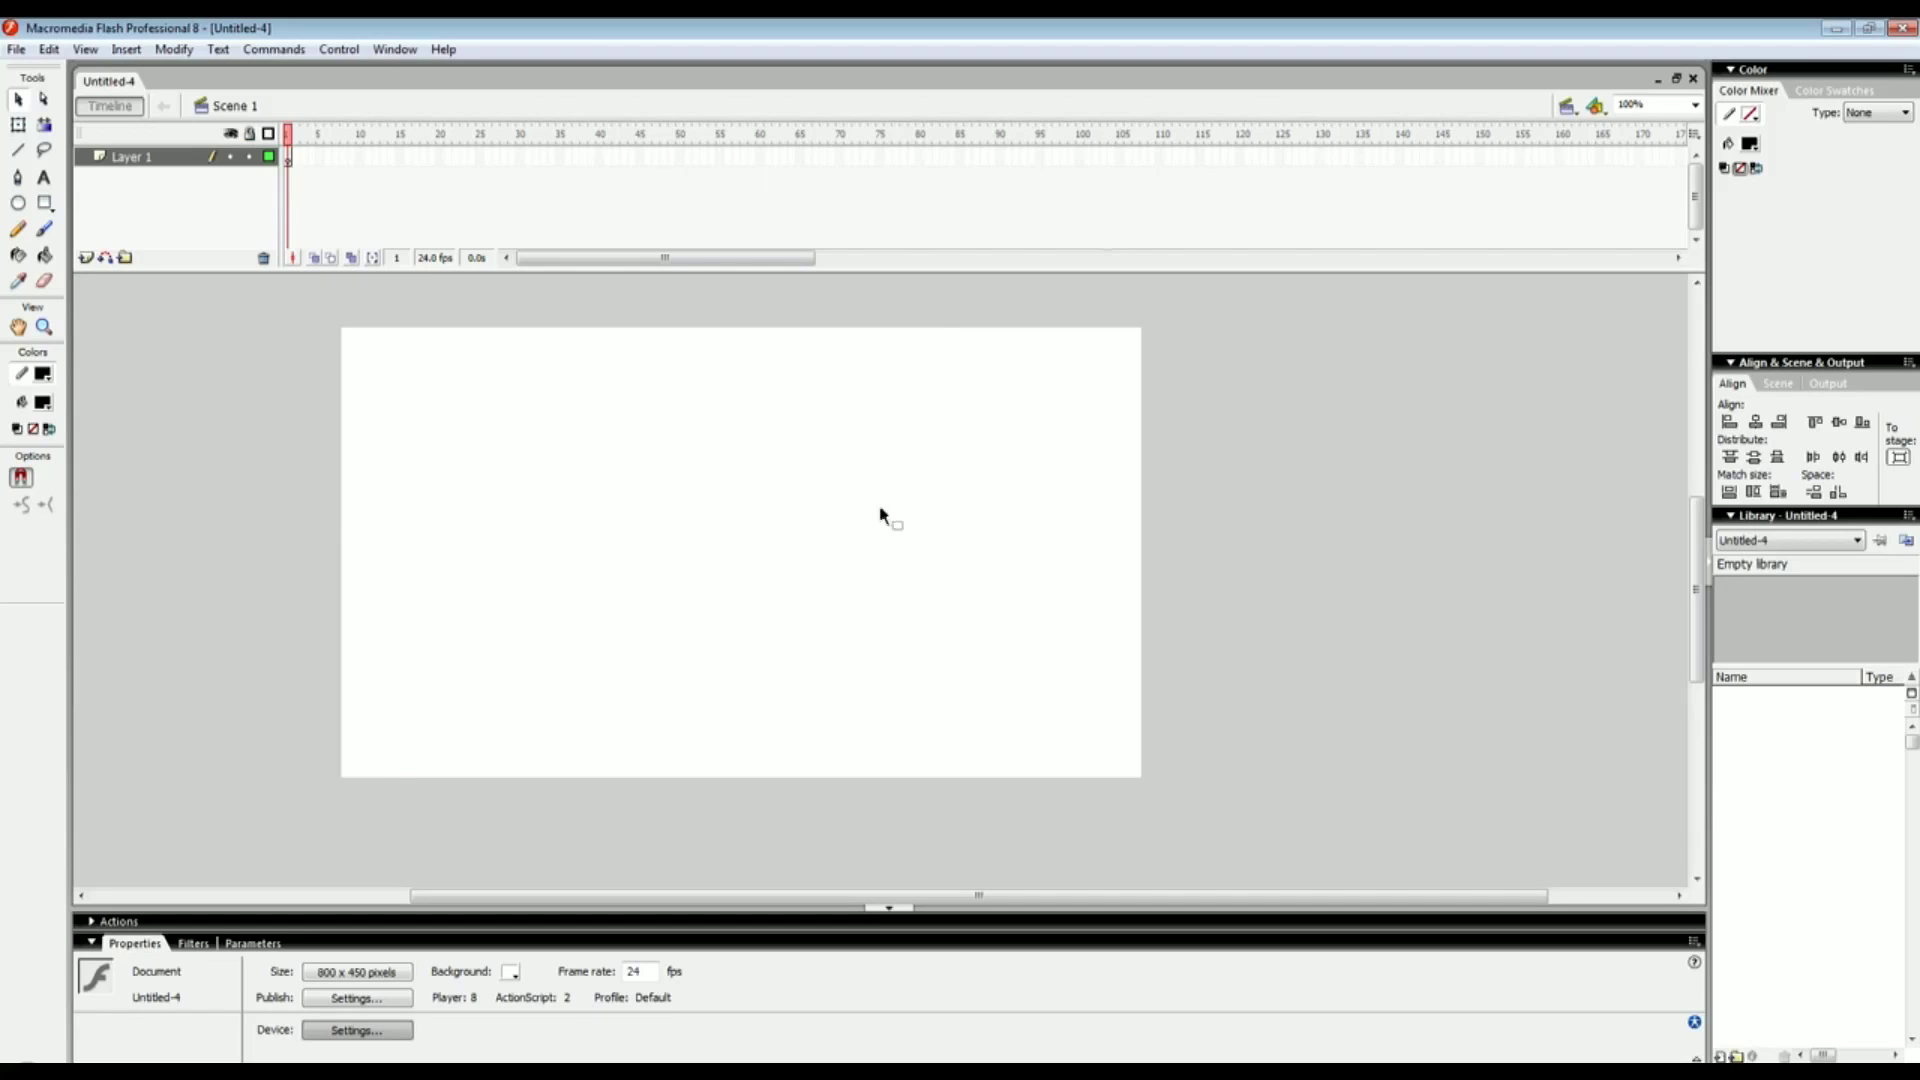
drag(924, 469, 979, 469)
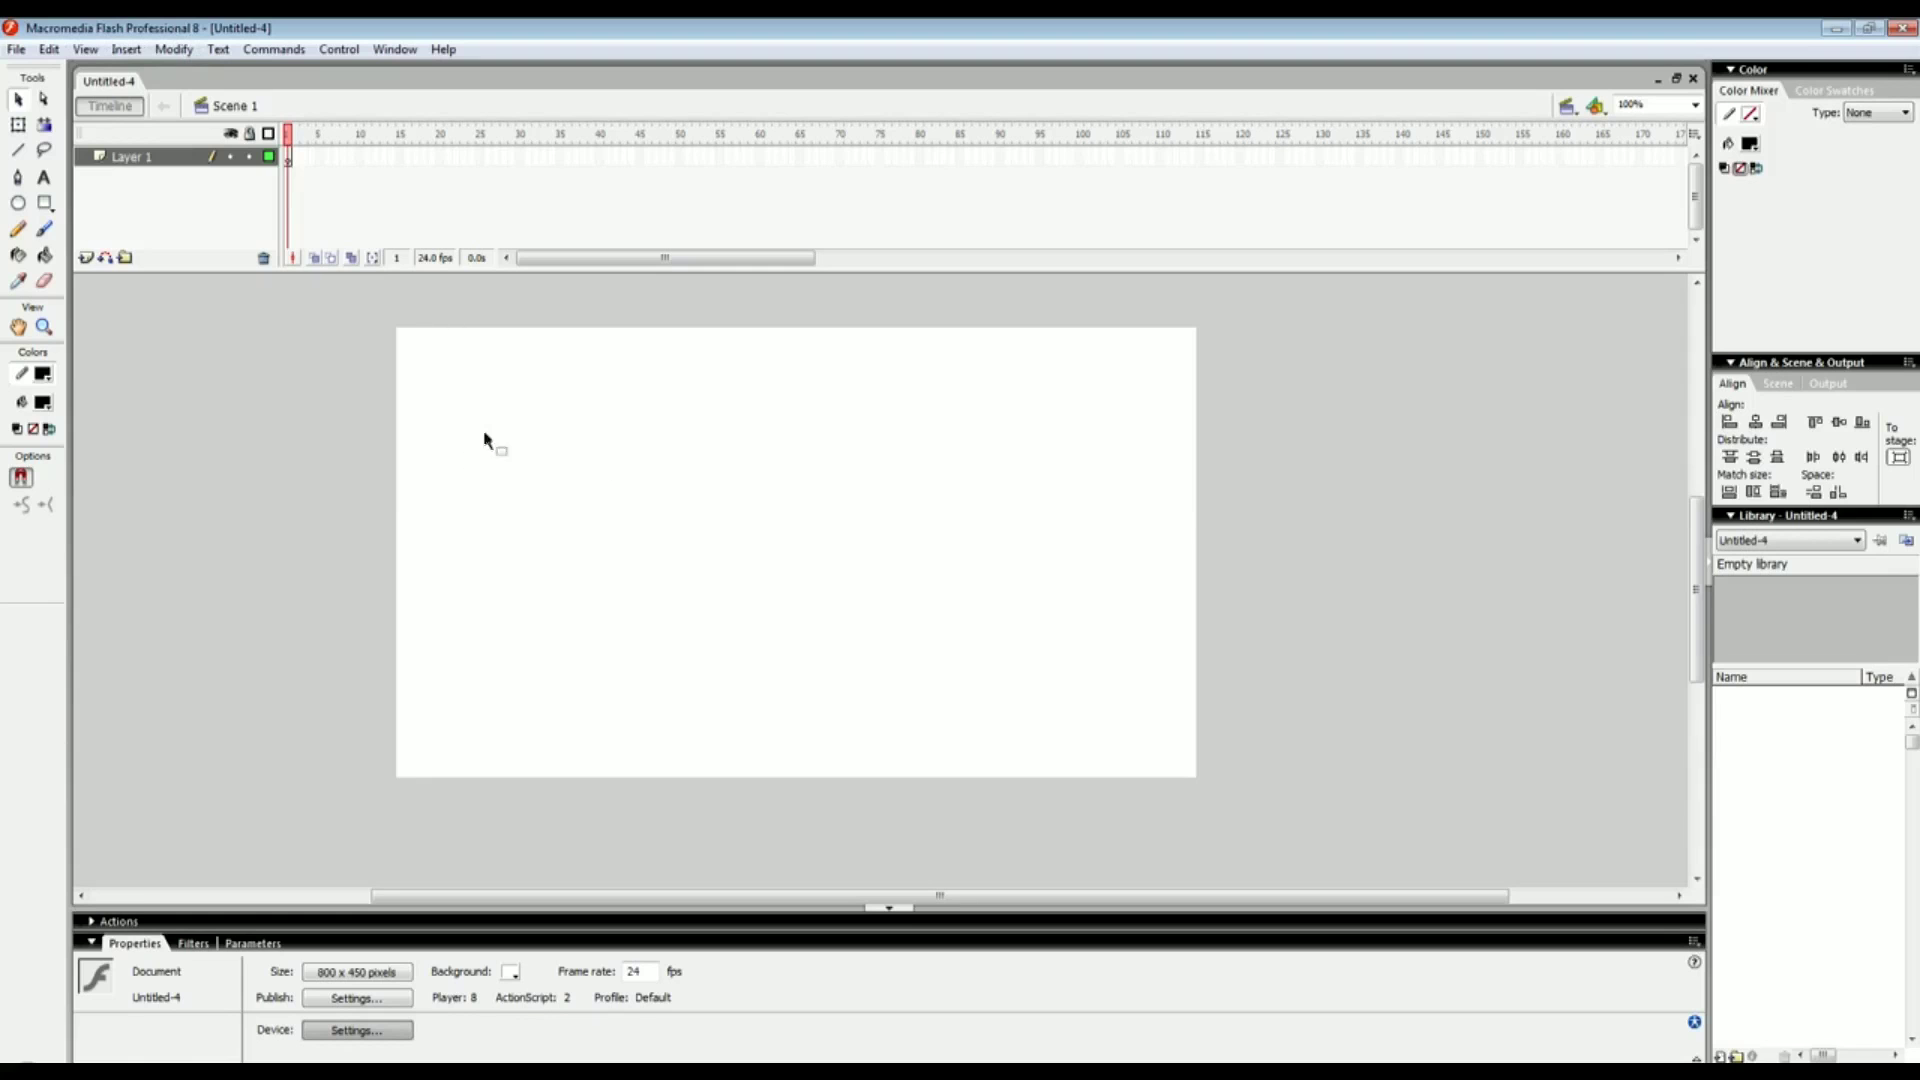
mouse_move(492, 442)
mouse_down()
mouse_move(437, 476)
mouse_move(476, 468)
mouse_up()
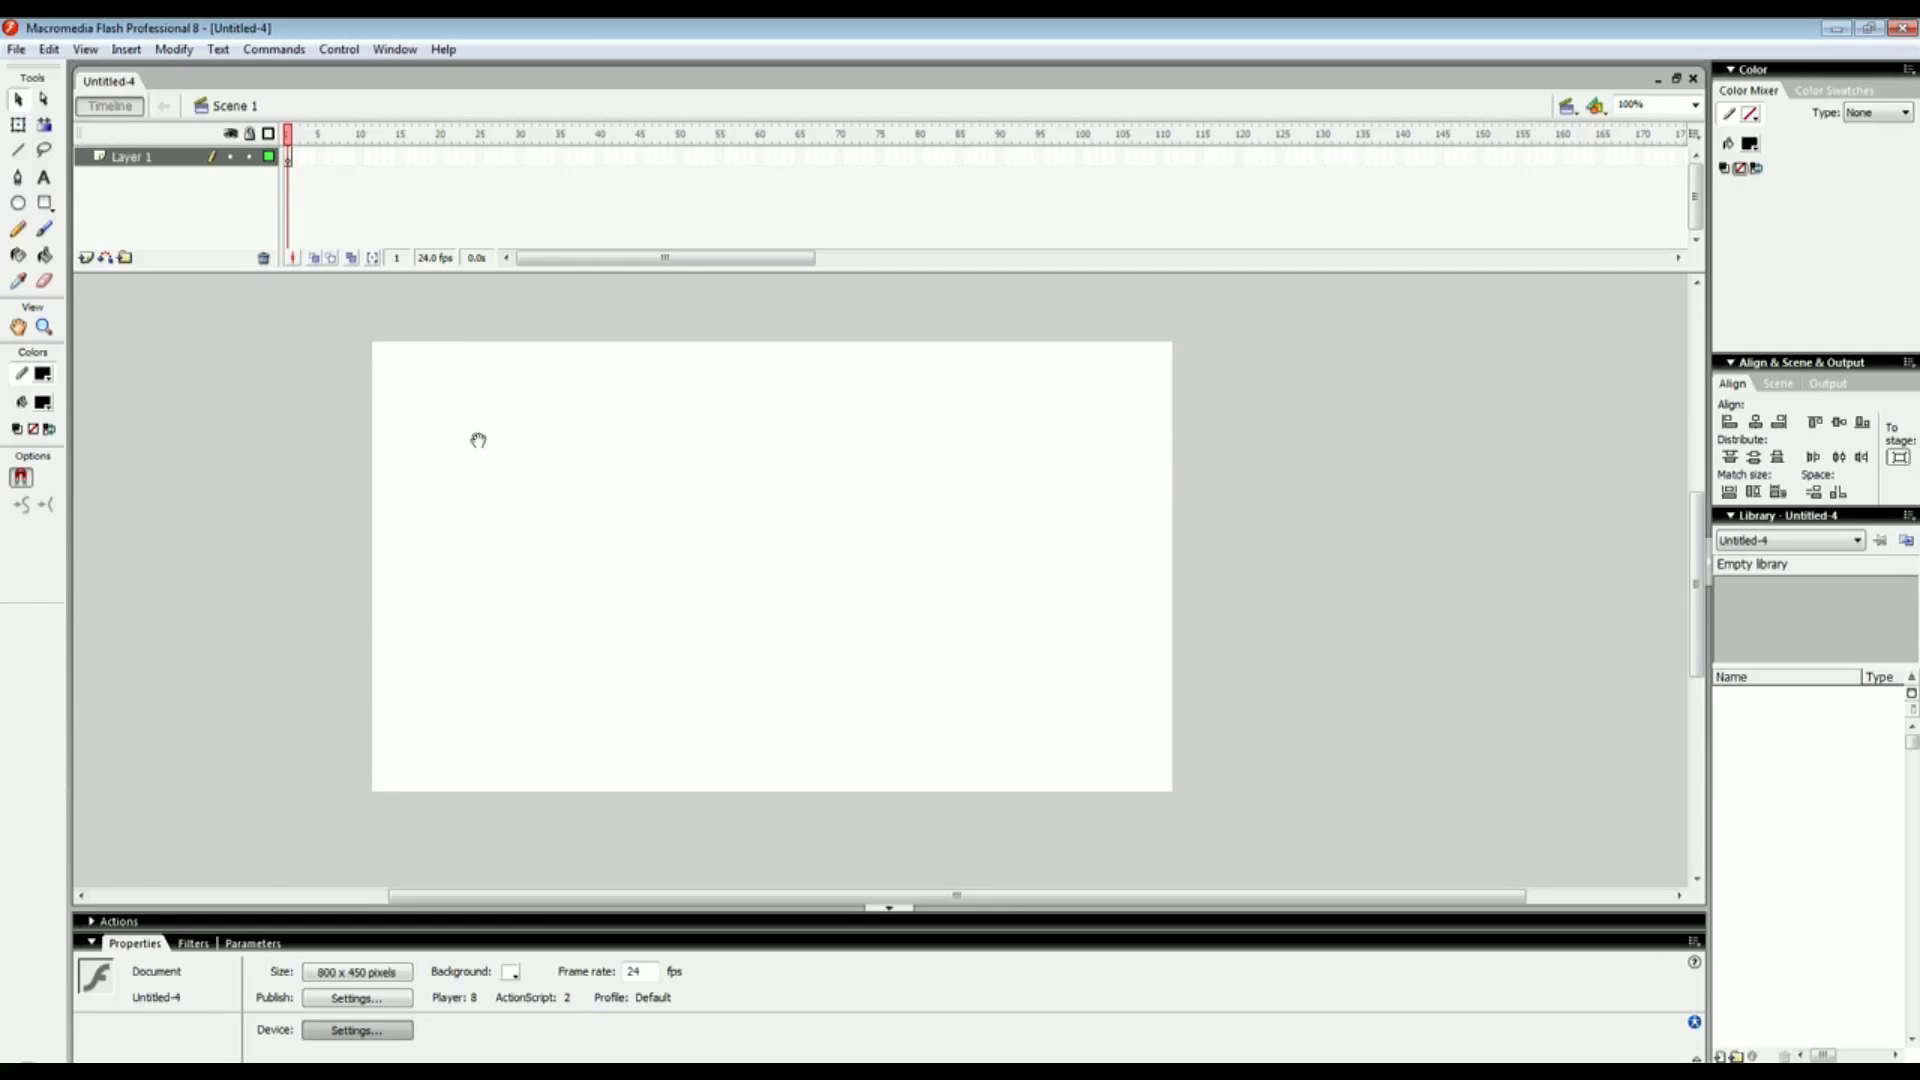
mouse_move(470, 446)
mouse_down()
mouse_move(527, 441)
mouse_move(486, 458)
mouse_up()
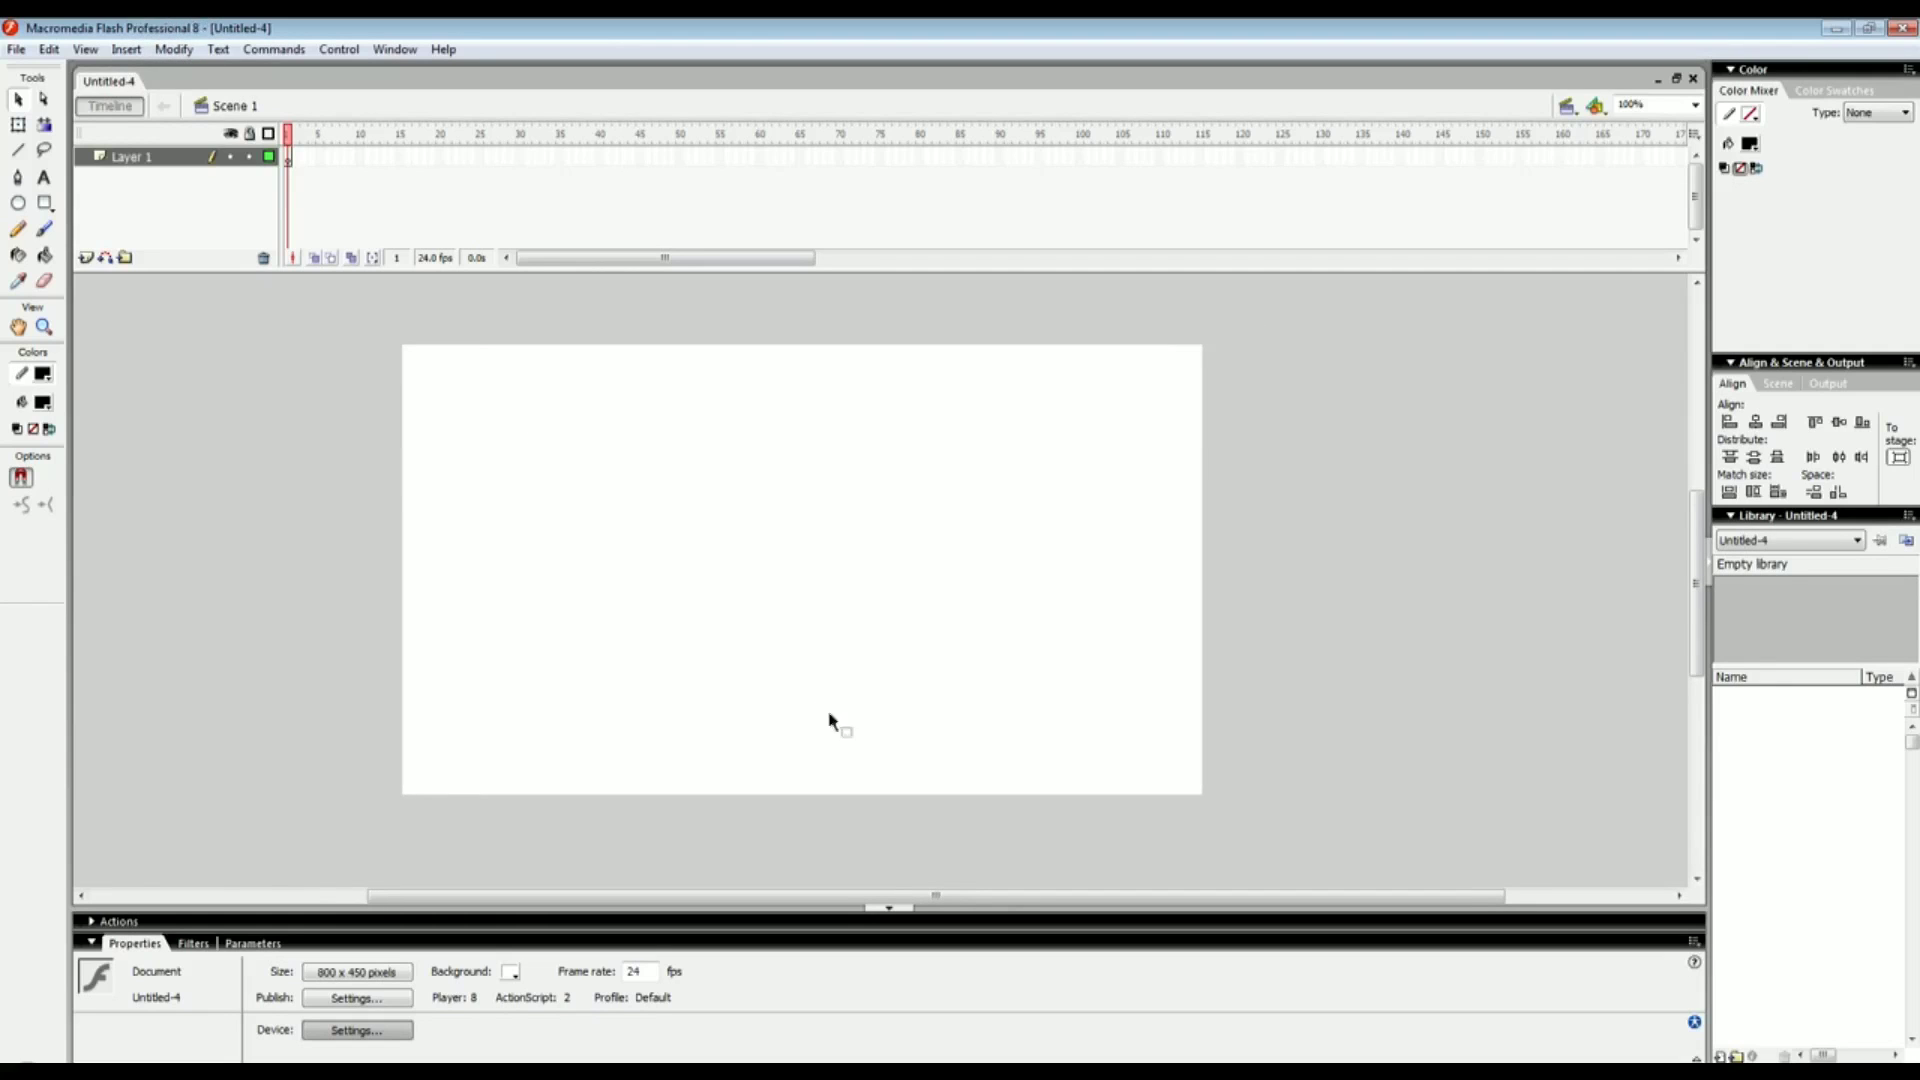
drag(647, 539, 690, 533)
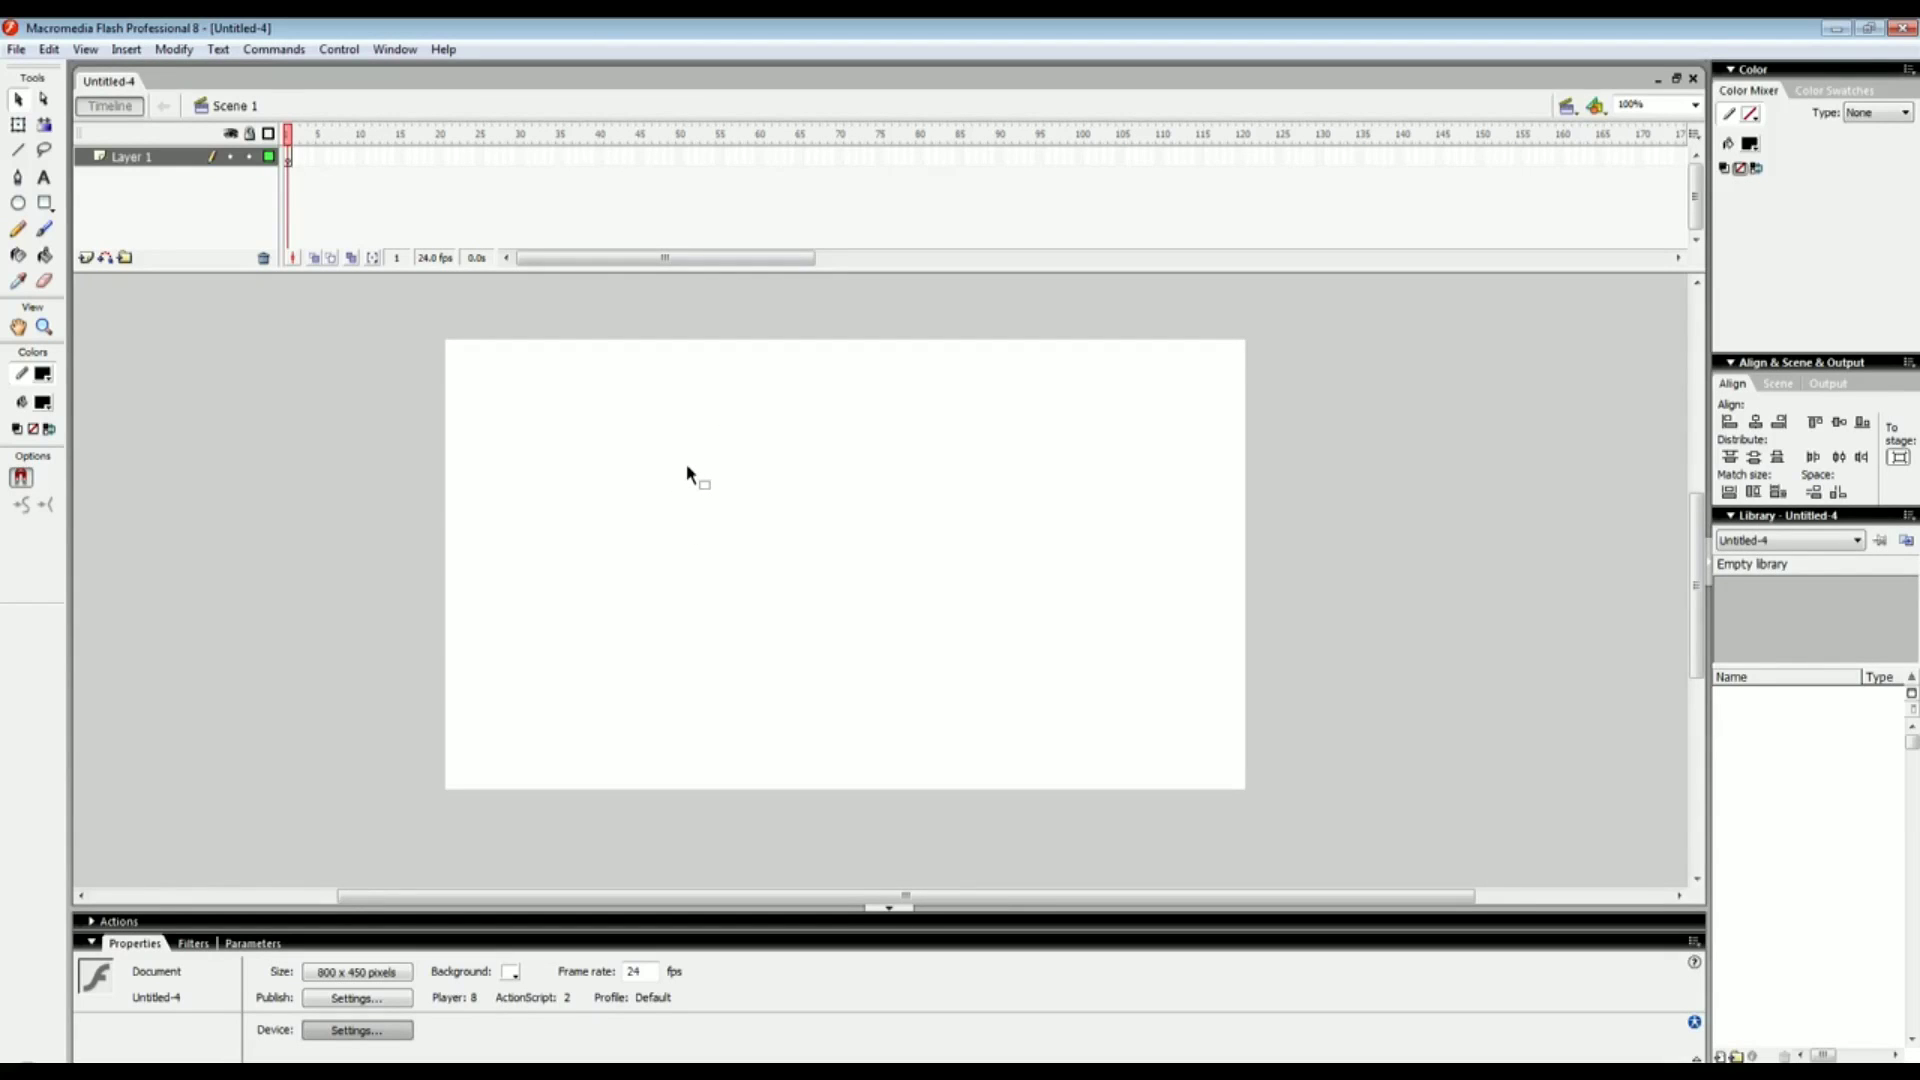
drag(529, 313, 553, 320)
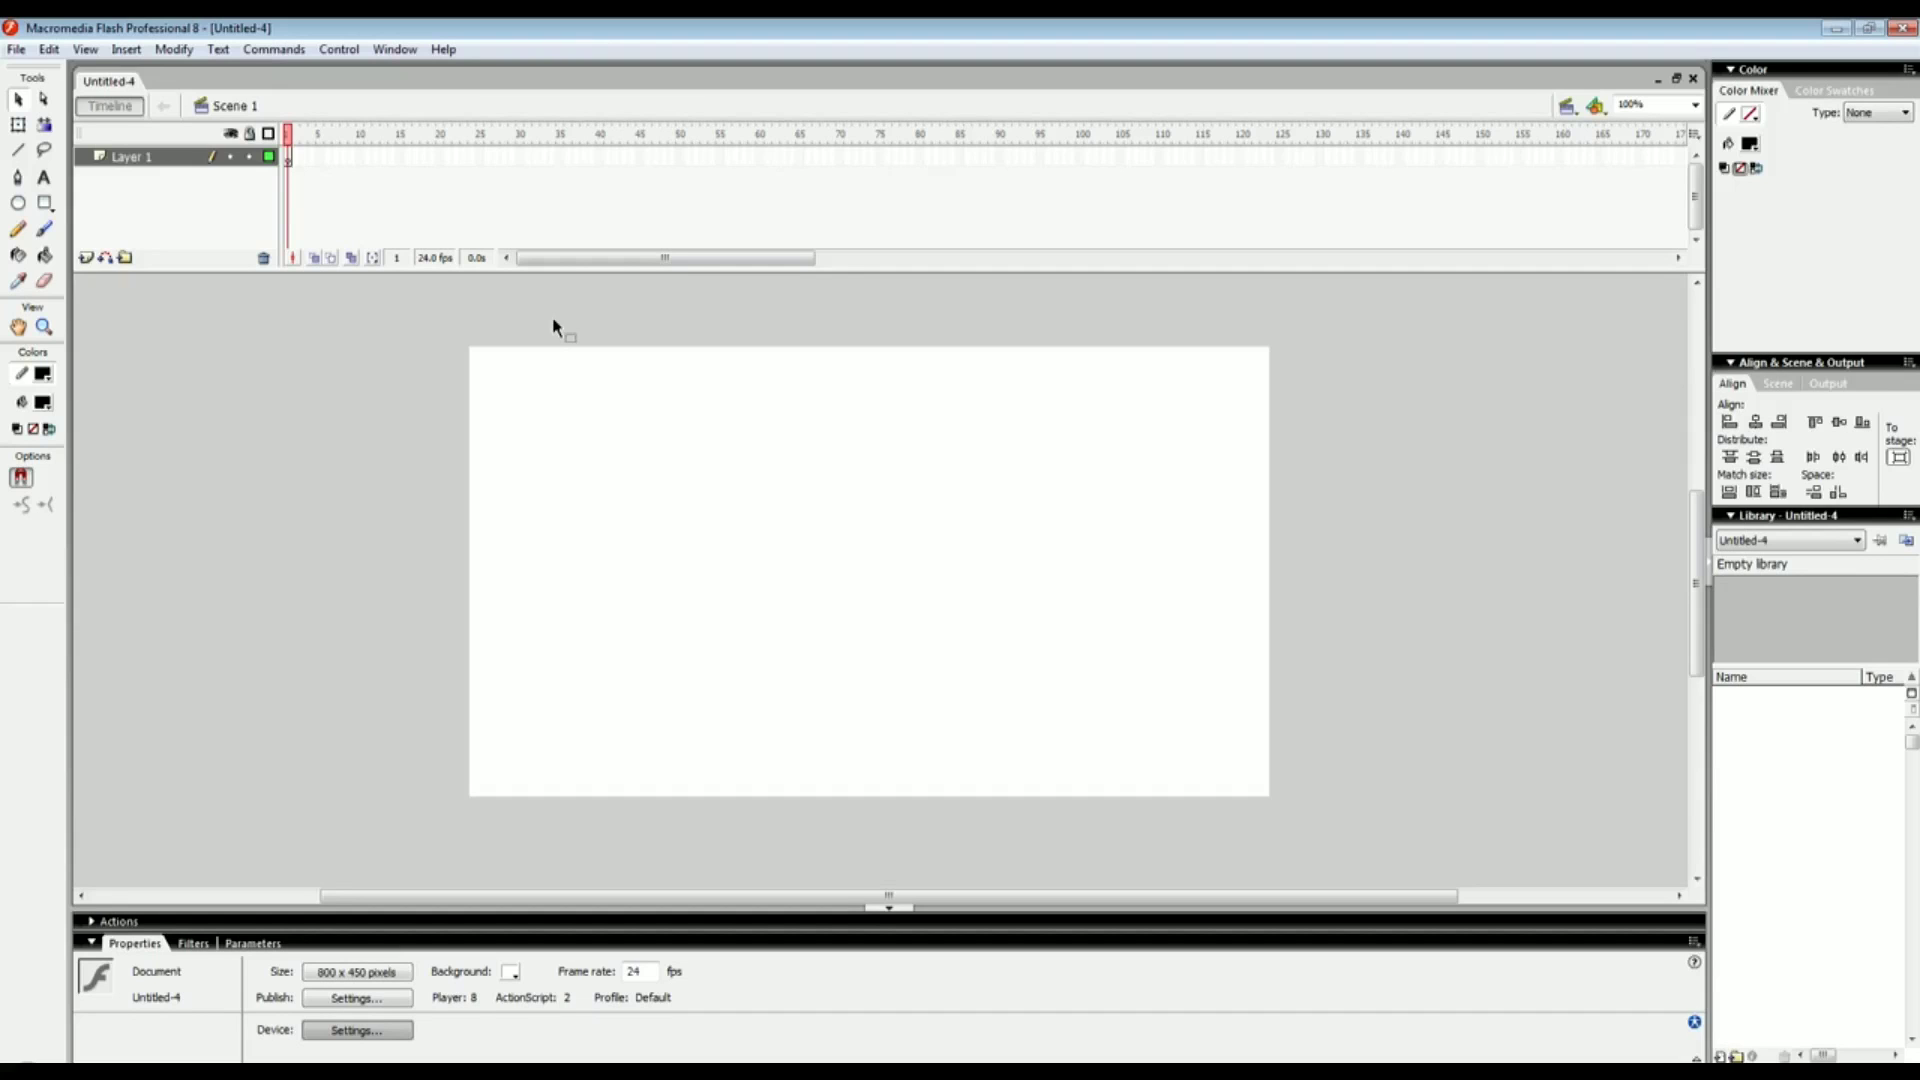
drag(580, 536, 531, 526)
mouse_move(355, 328)
mouse_down()
mouse_move(1020, 675)
mouse_move(1300, 790)
mouse_up()
Paint four black strokes on the stage with the Brush tool, including a wavy loop
click(45, 230)
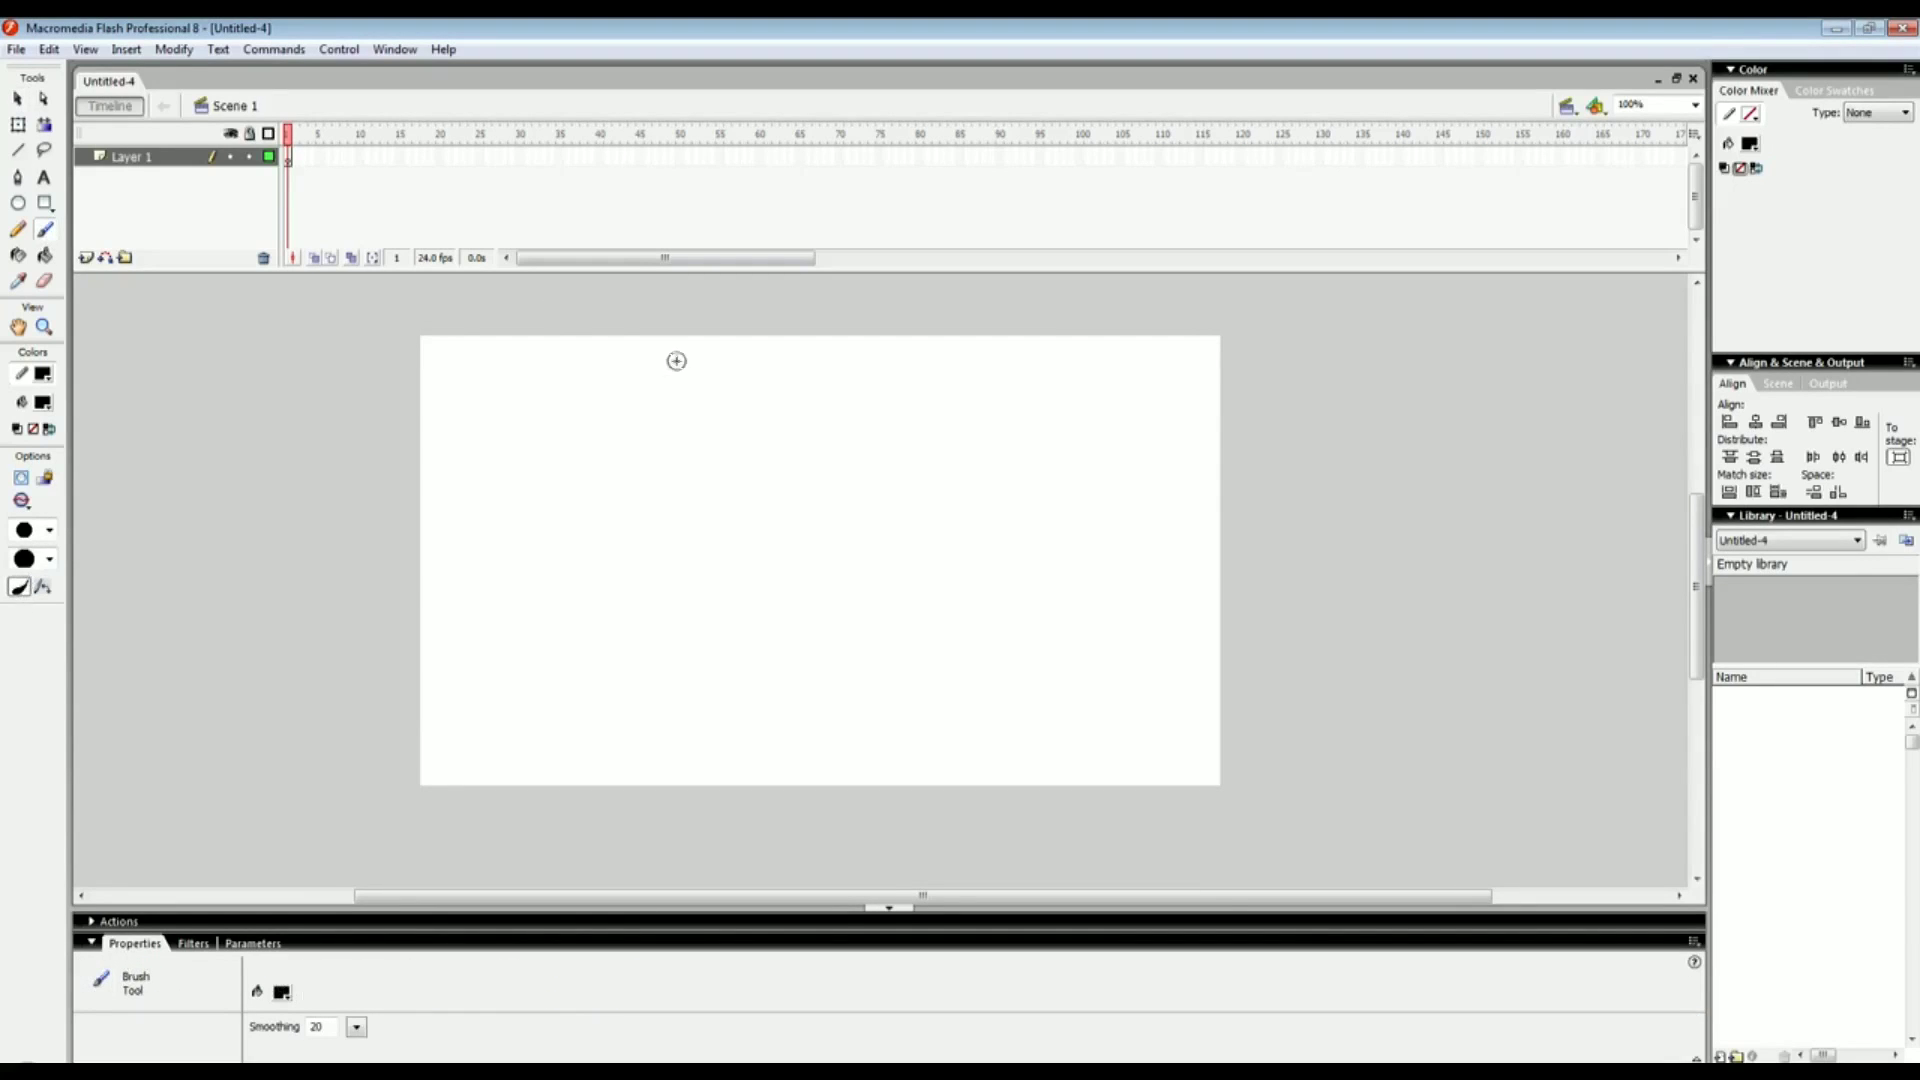
mouse_move(713, 408)
mouse_down()
mouse_move(582, 470)
mouse_move(510, 550)
mouse_move(810, 500)
mouse_up()
drag(898, 418, 780, 662)
drag(980, 515, 1008, 473)
drag(1077, 417, 998, 572)
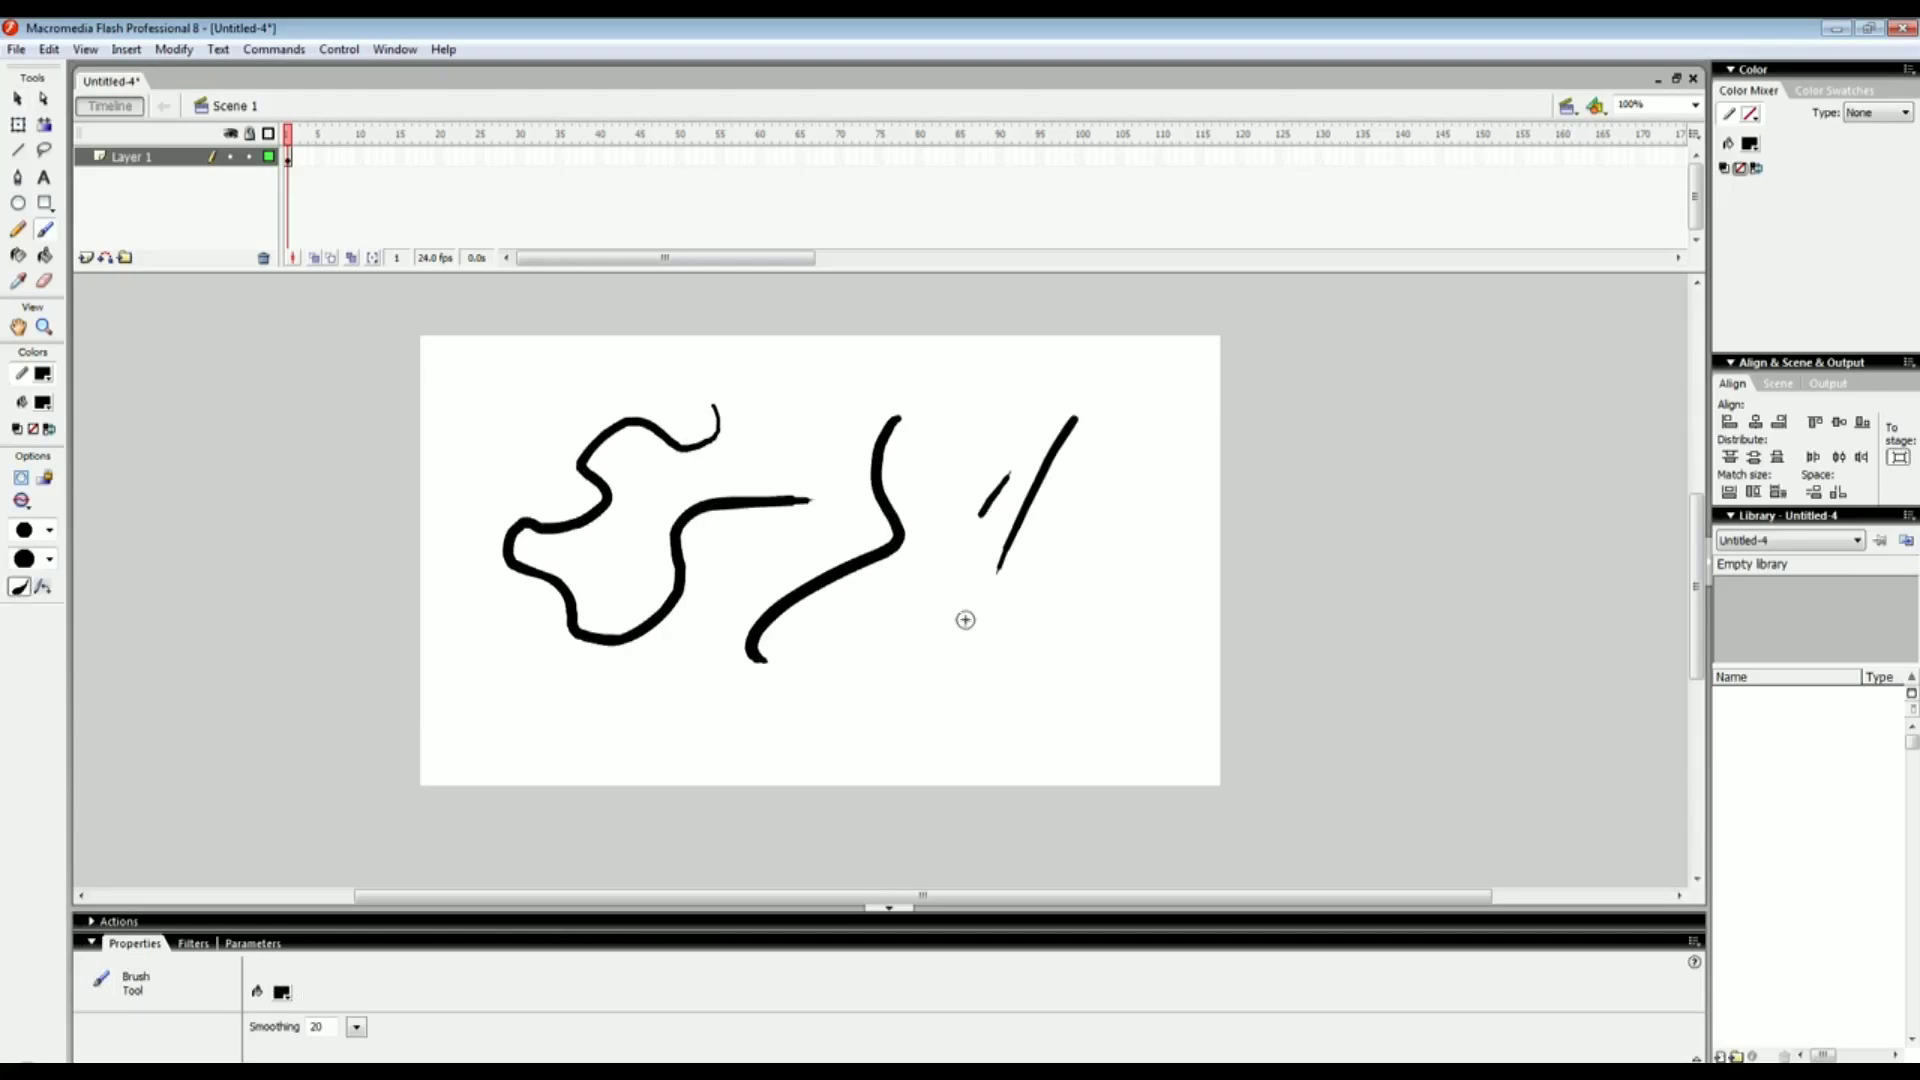
Select all the brush strokes and delete them
key(v)
key(ctrl+a)
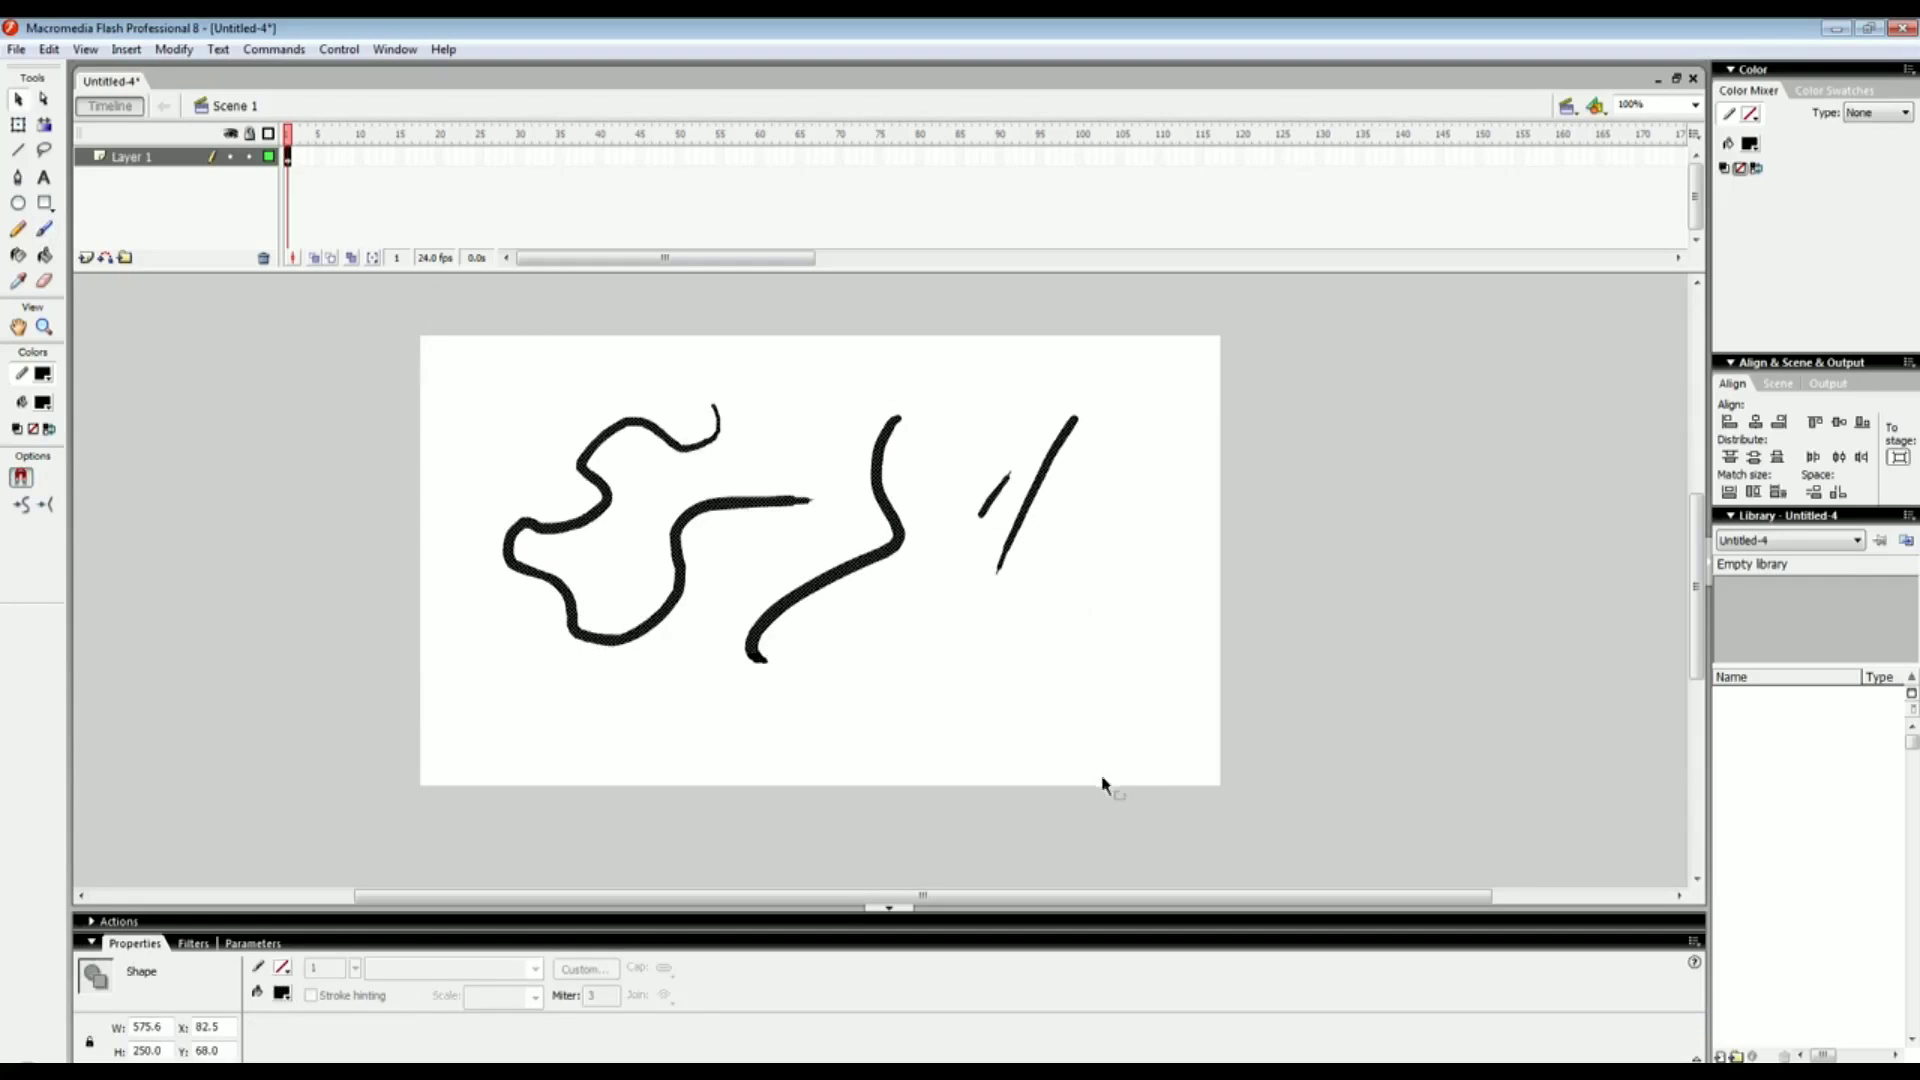
drag(1105, 781, 407, 330)
key(Delete)
Turn on Lock Fill for the brush, paint a looping scribble, then undo it
key(b)
mouse_move(536, 512)
mouse_down()
mouse_move(403, 527)
mouse_move(467, 519)
mouse_up()
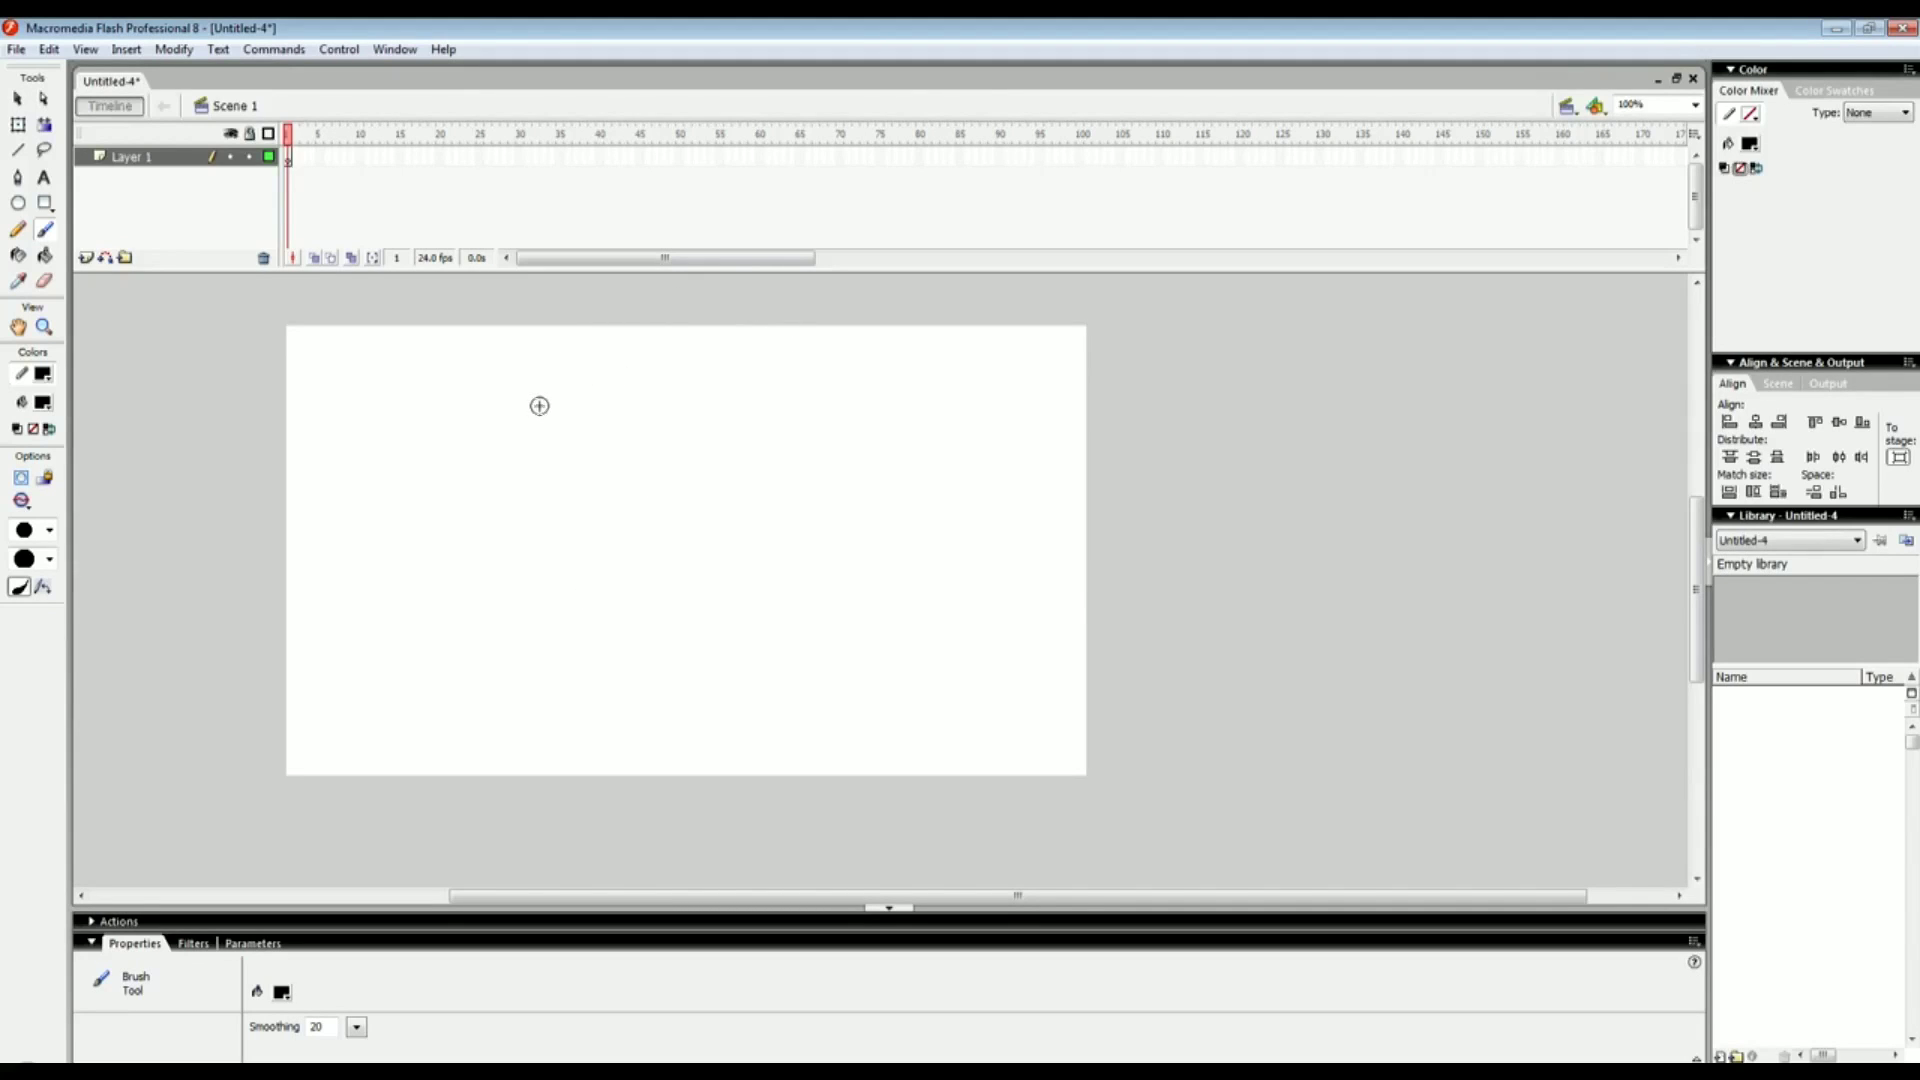
click(20, 588)
drag(720, 426, 672, 483)
key(ctrl+z)
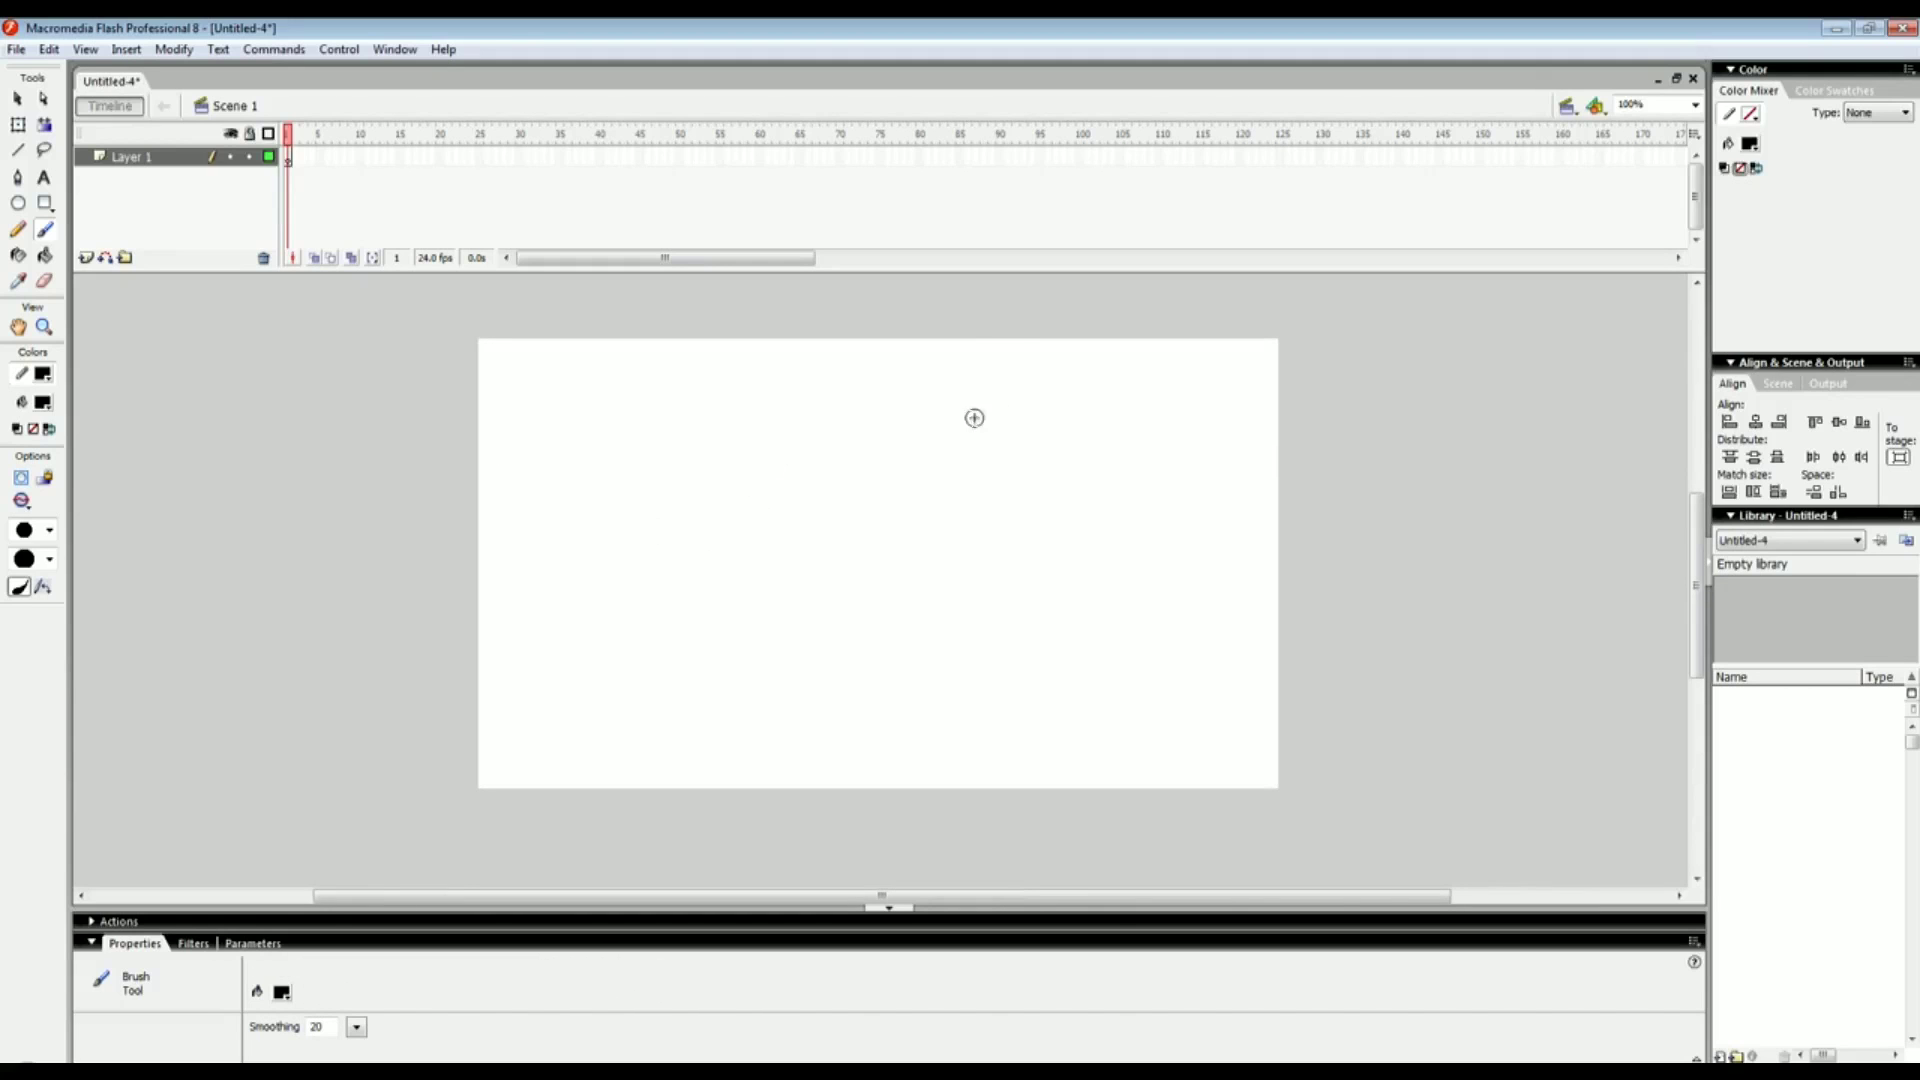
Close Untitled-4 without saving the changes
mouse_move(854, 417)
mouse_down()
mouse_move(630, 531)
mouse_move(339, 450)
mouse_move(373, 459)
mouse_up()
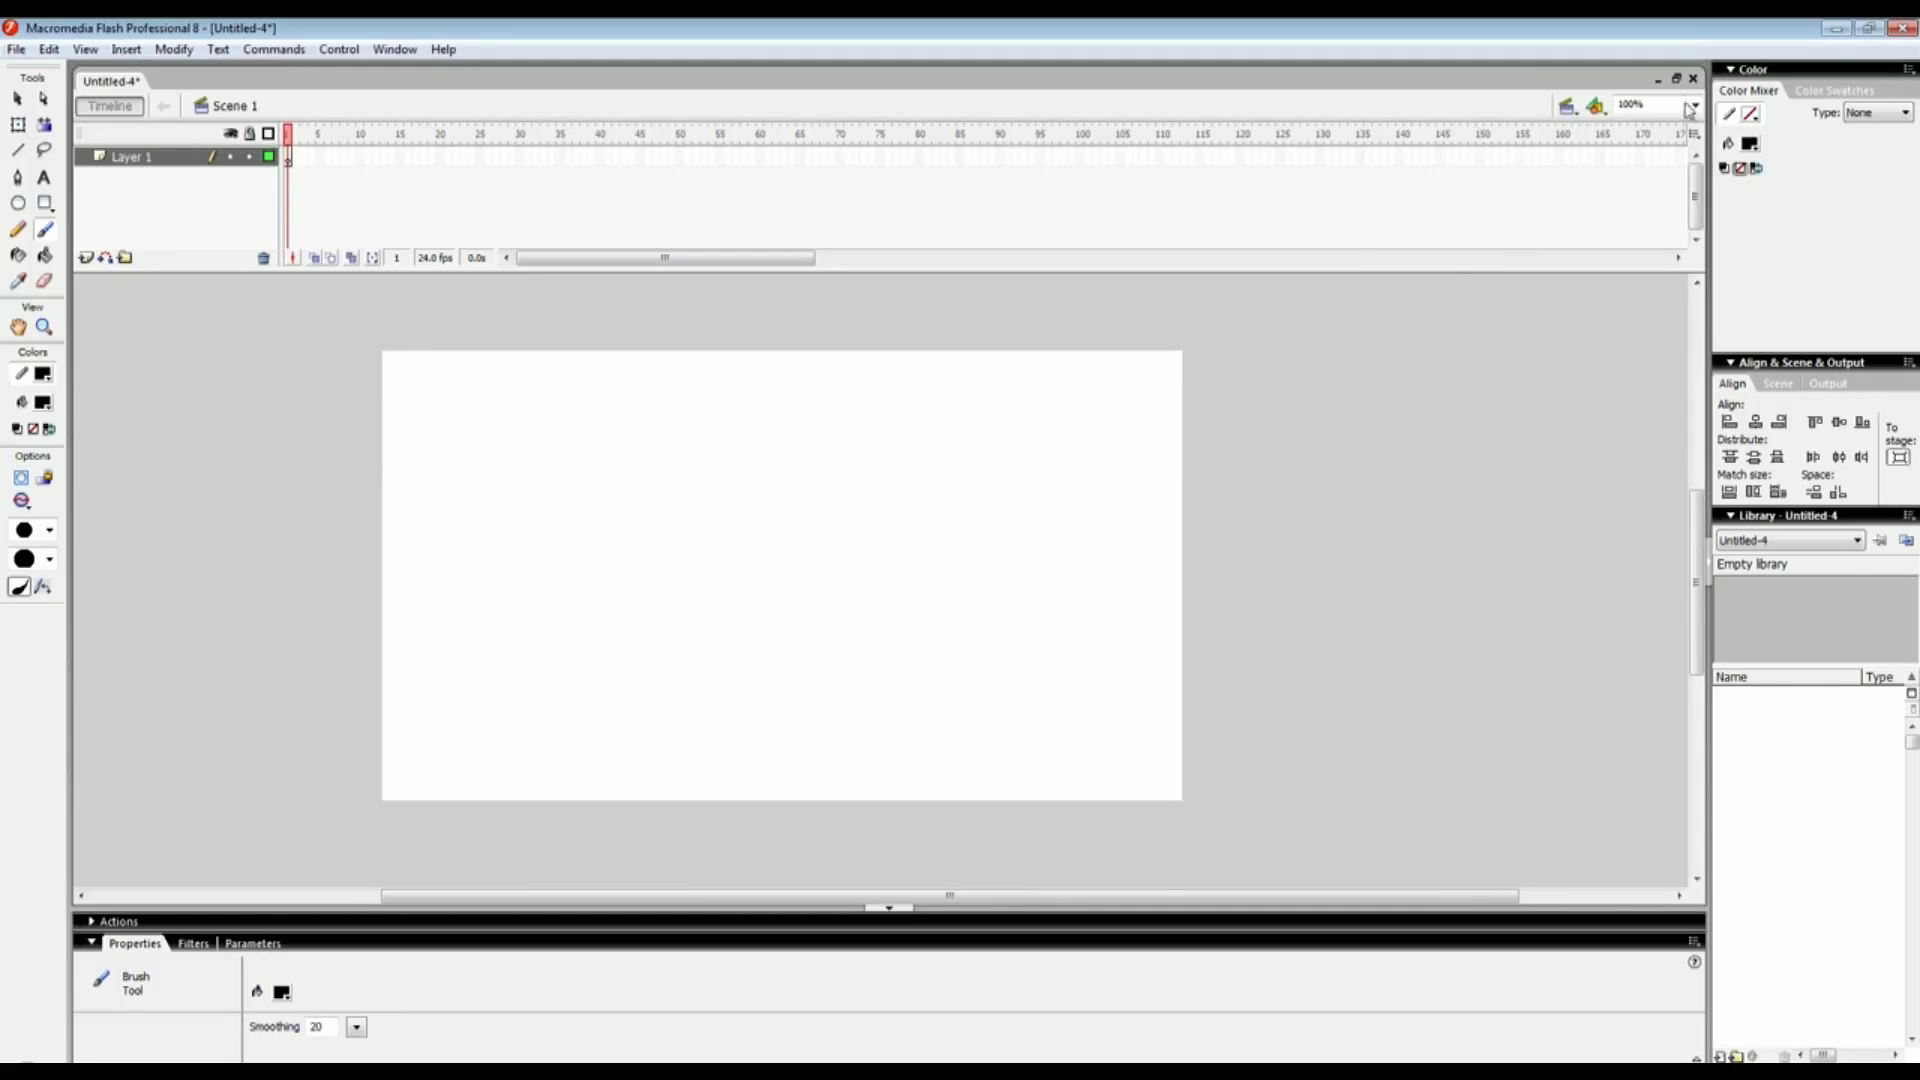
click(1693, 78)
click(977, 598)
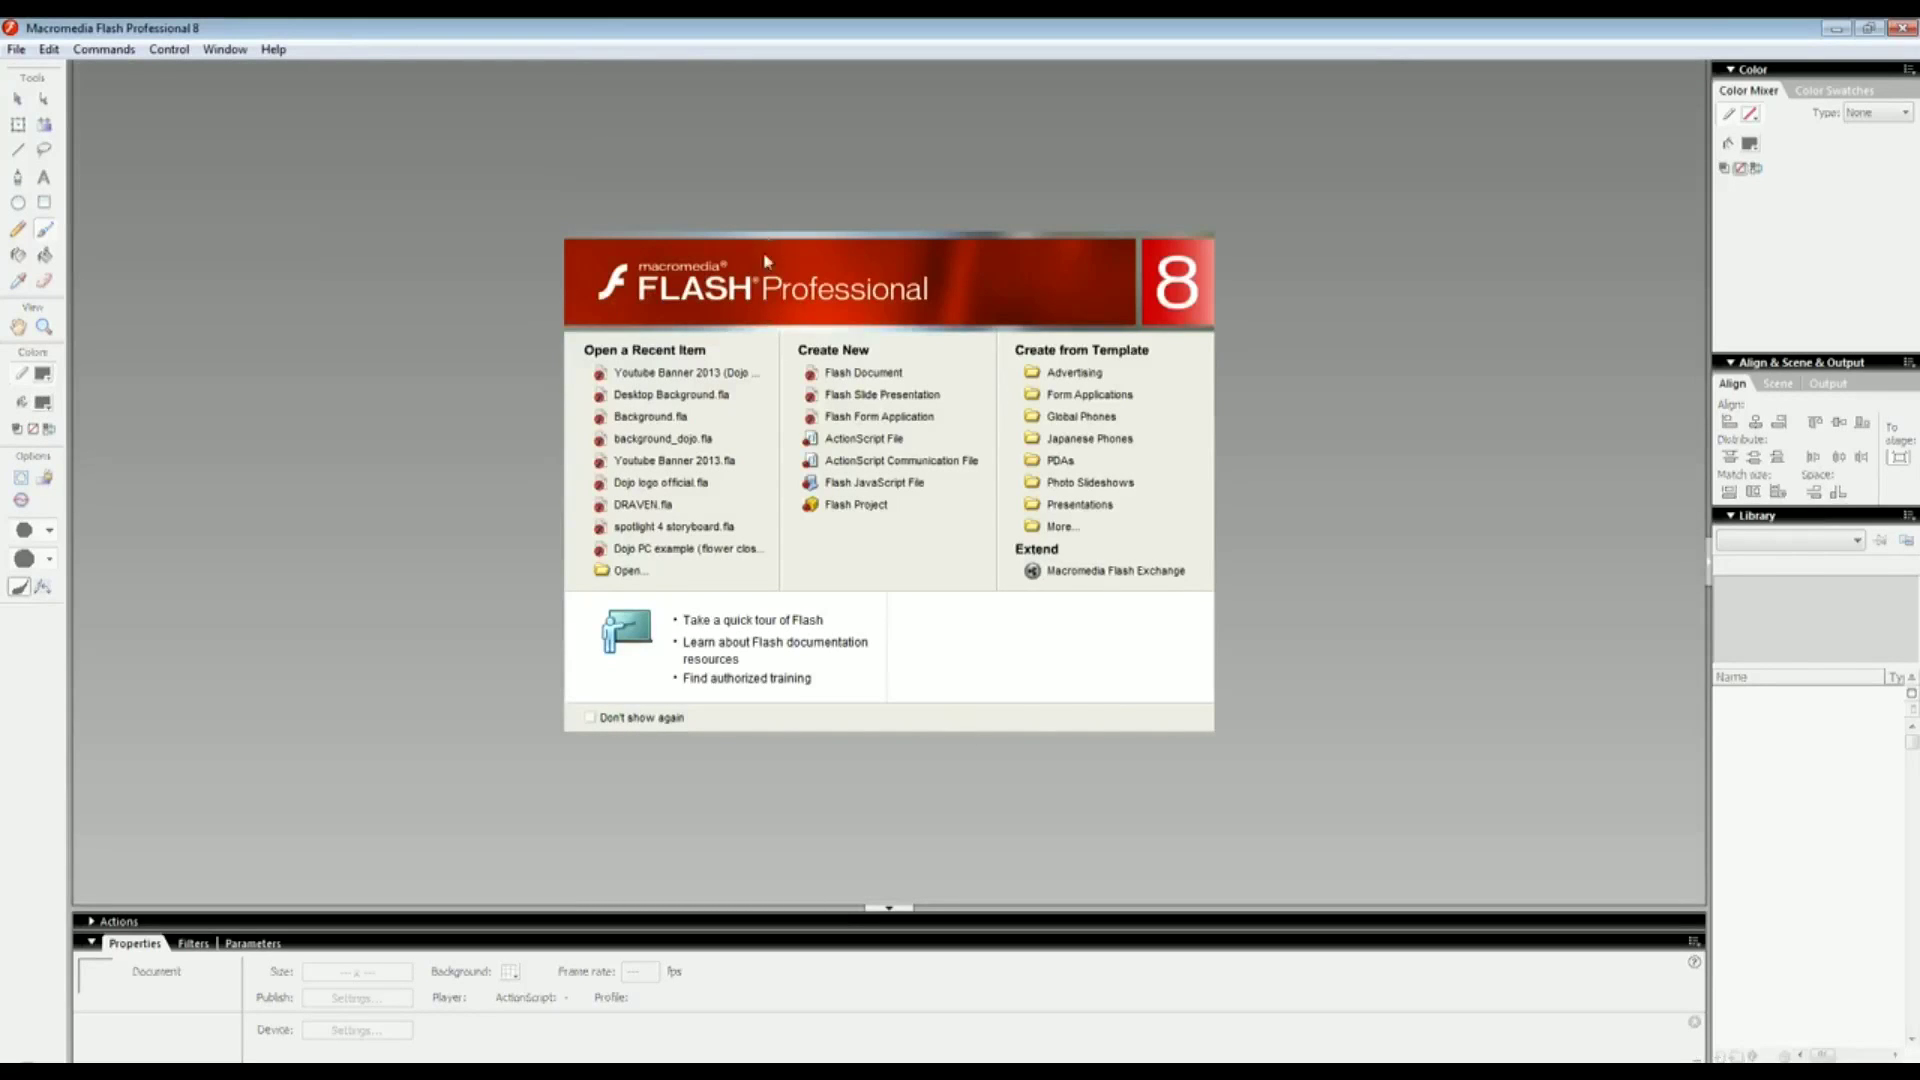
Create a new Flash Document, Untitled-5, from the start page and pan its 800 x 450 stage
click(884, 374)
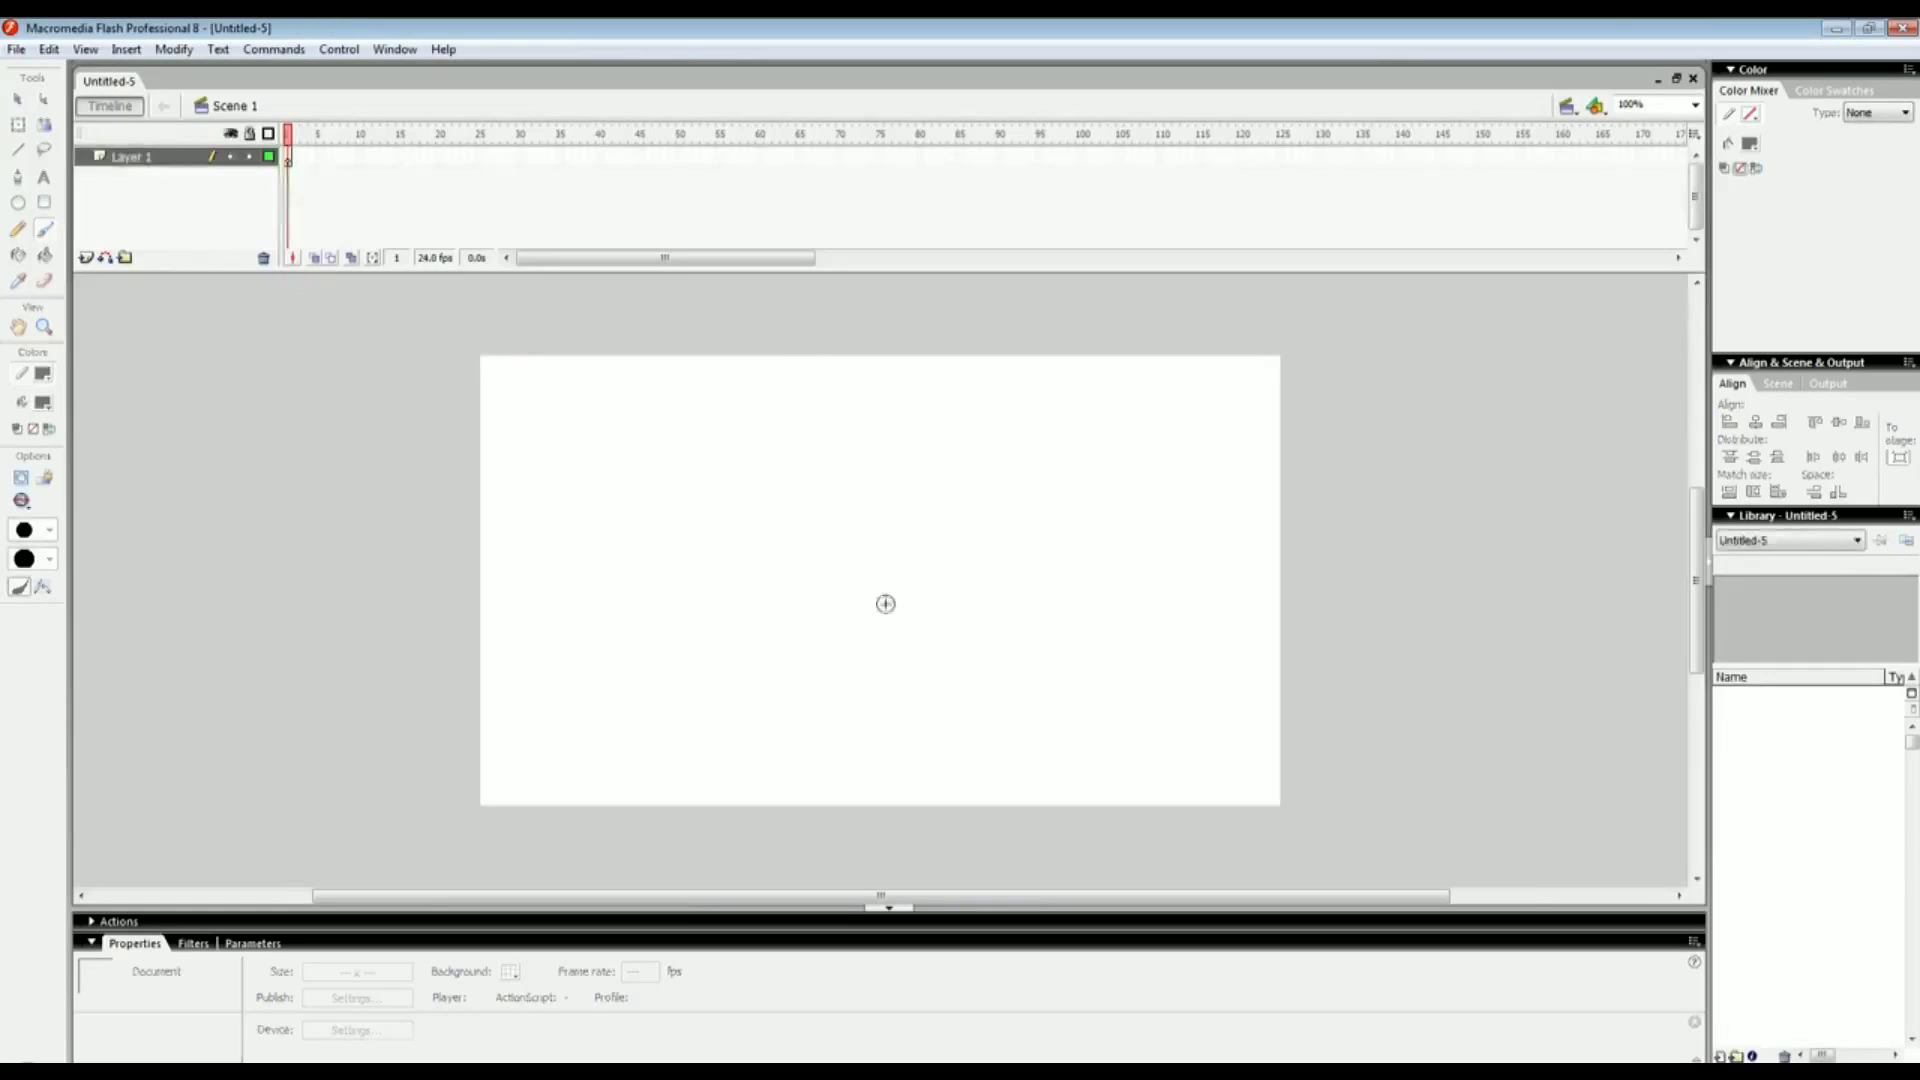
drag(768, 628, 774, 606)
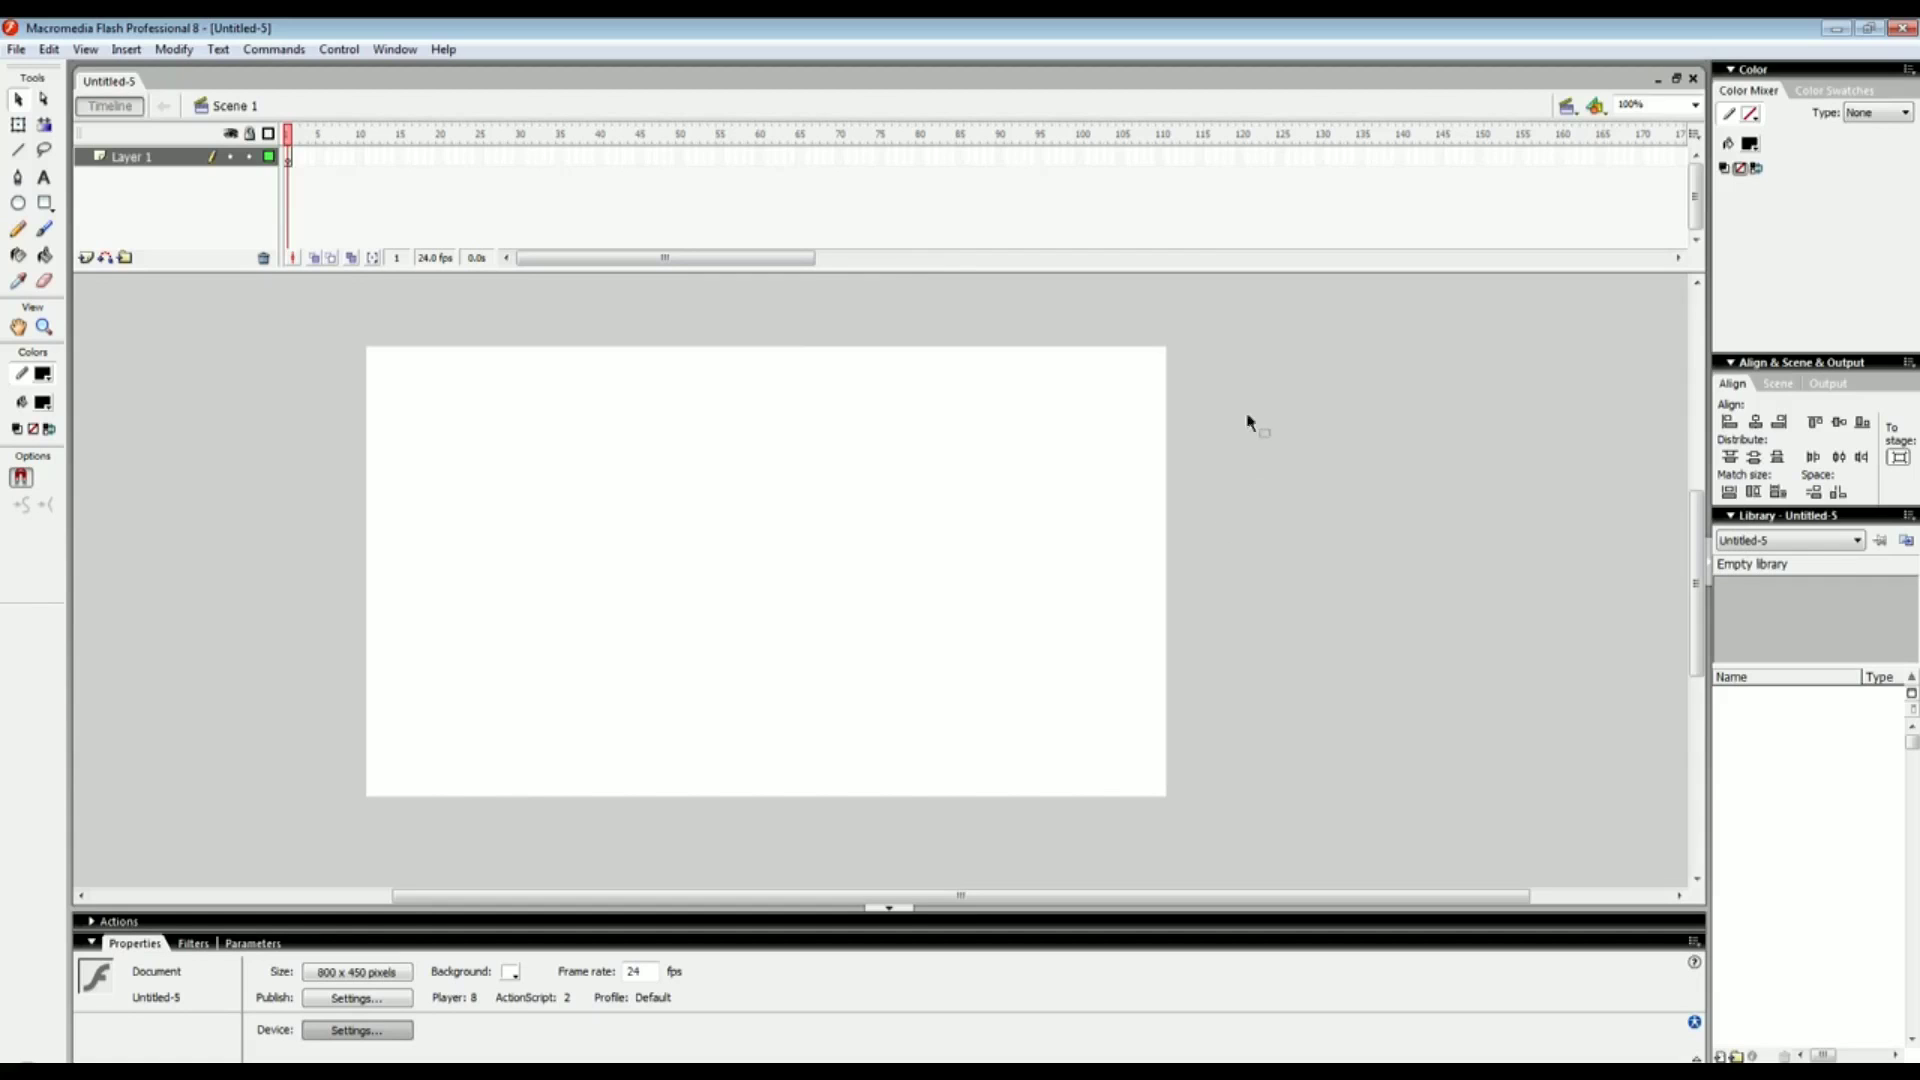
mouse_move(975, 622)
mouse_down()
mouse_move(1050, 626)
mouse_move(1007, 626)
mouse_up()
drag(668, 530, 702, 537)
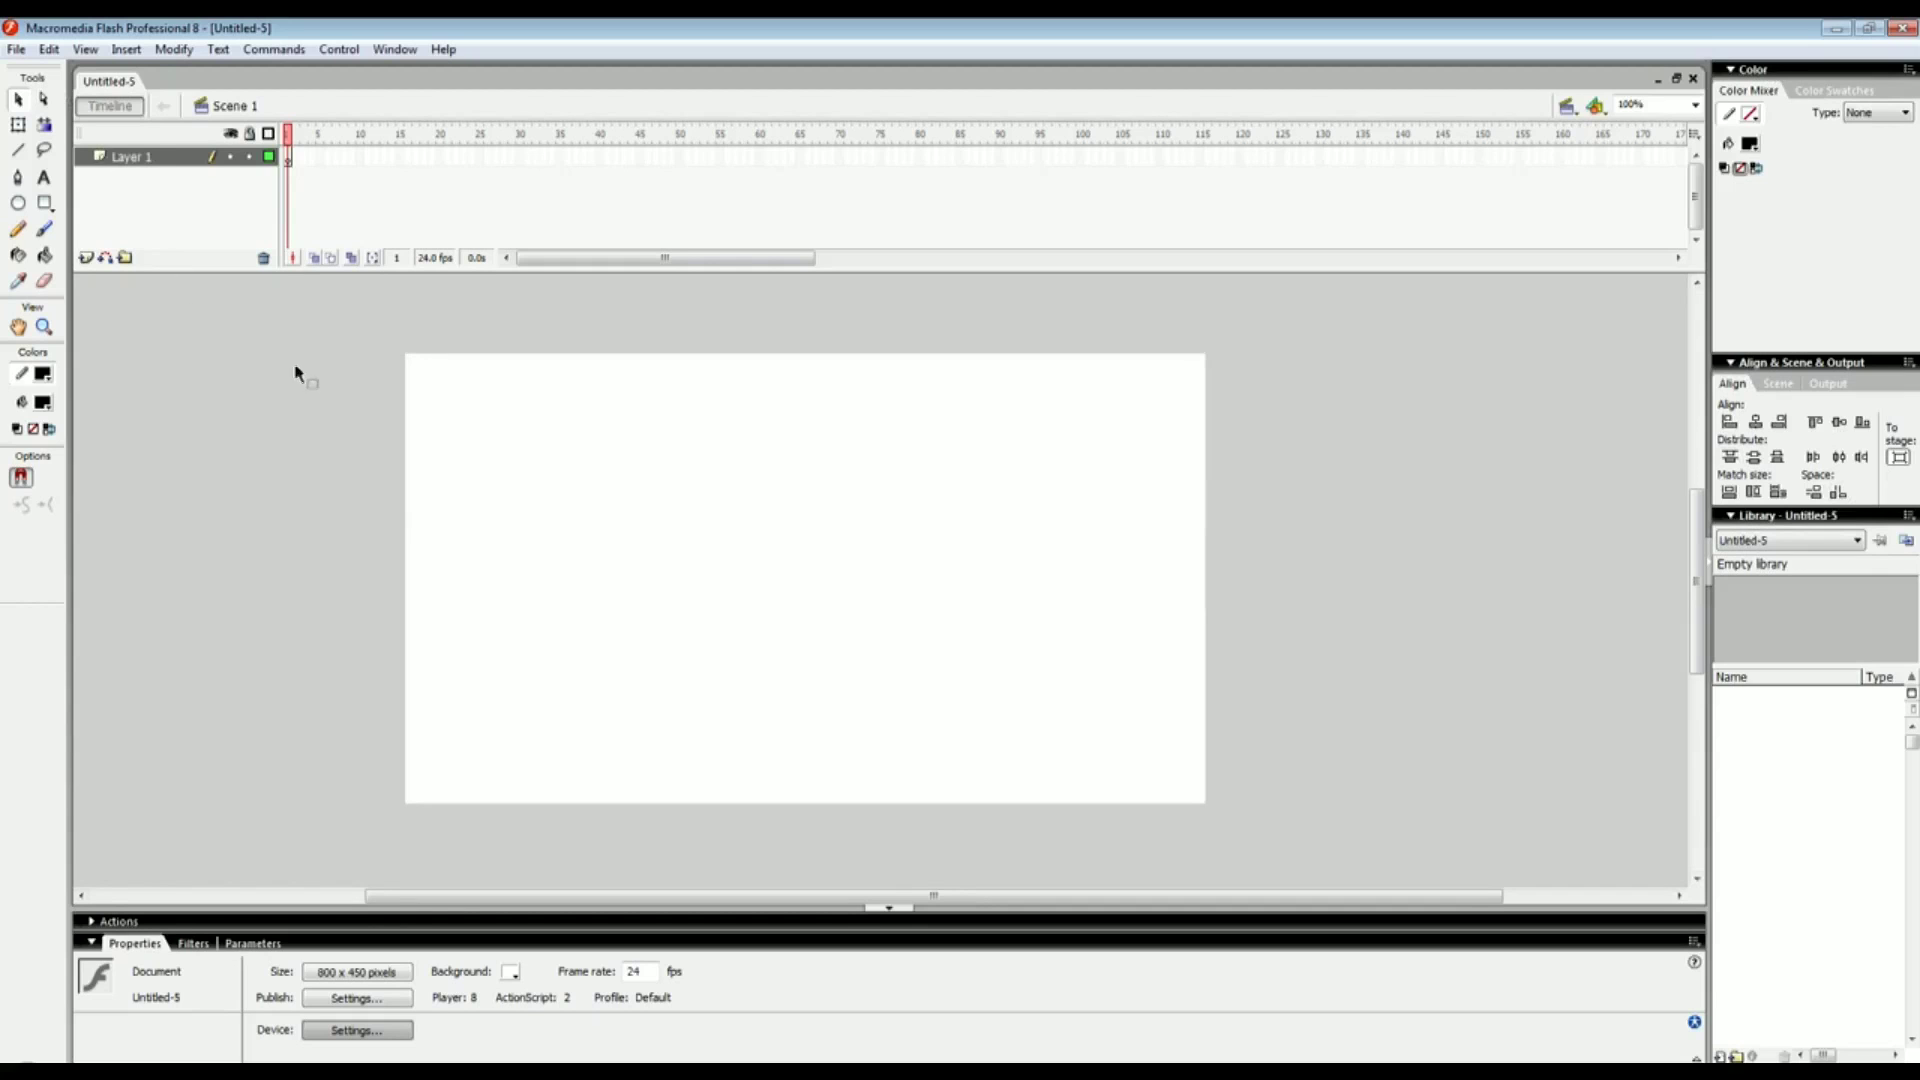
drag(268, 398, 234, 391)
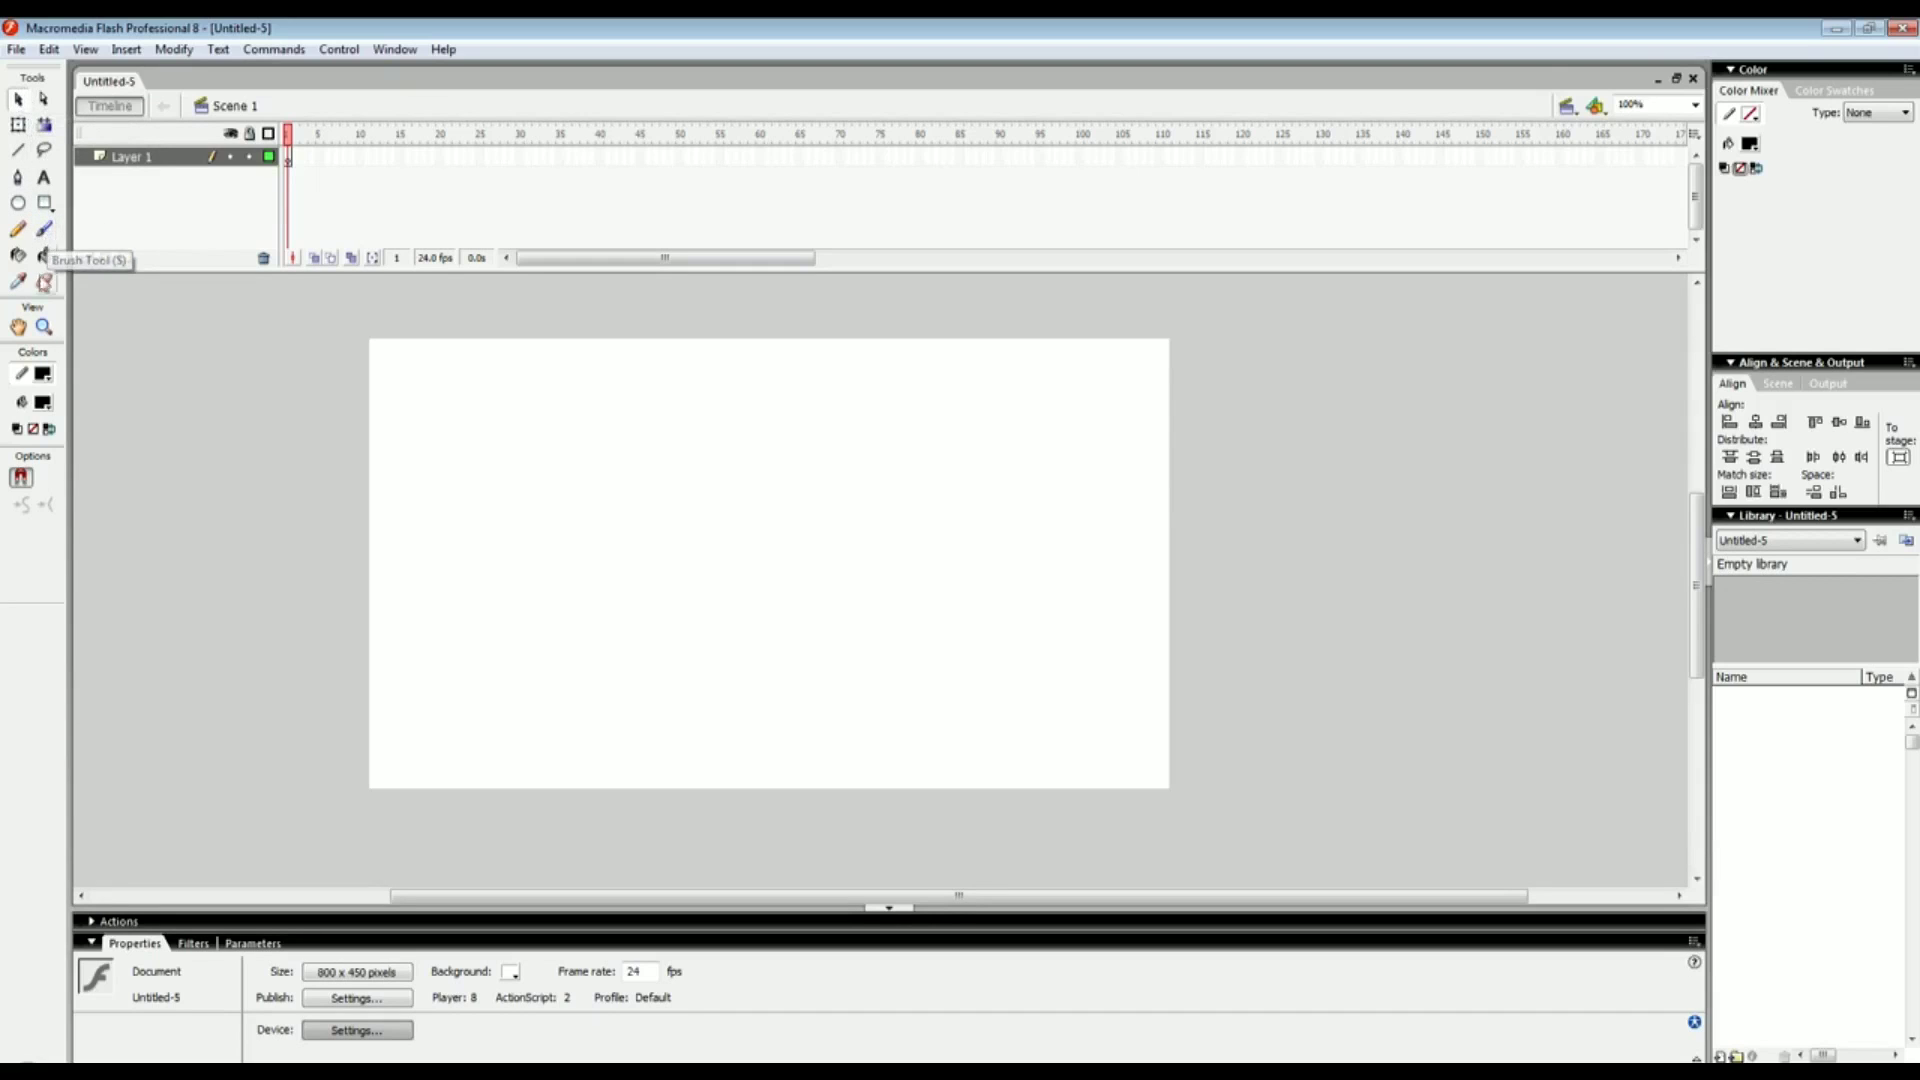
Paint a stick figure with a round head, body, arms and legs using the Brush
click(45, 231)
mouse_move(505, 428)
mouse_down()
mouse_move(497, 470)
mouse_move(540, 593)
mouse_up()
key(ctrl+z)
mouse_move(545, 434)
mouse_down()
mouse_move(586, 460)
mouse_move(574, 668)
mouse_up()
mouse_move(571, 496)
mouse_down()
mouse_move(525, 550)
mouse_move(618, 552)
mouse_up()
mouse_move(579, 642)
mouse_down()
mouse_move(624, 727)
mouse_move(540, 691)
mouse_up()
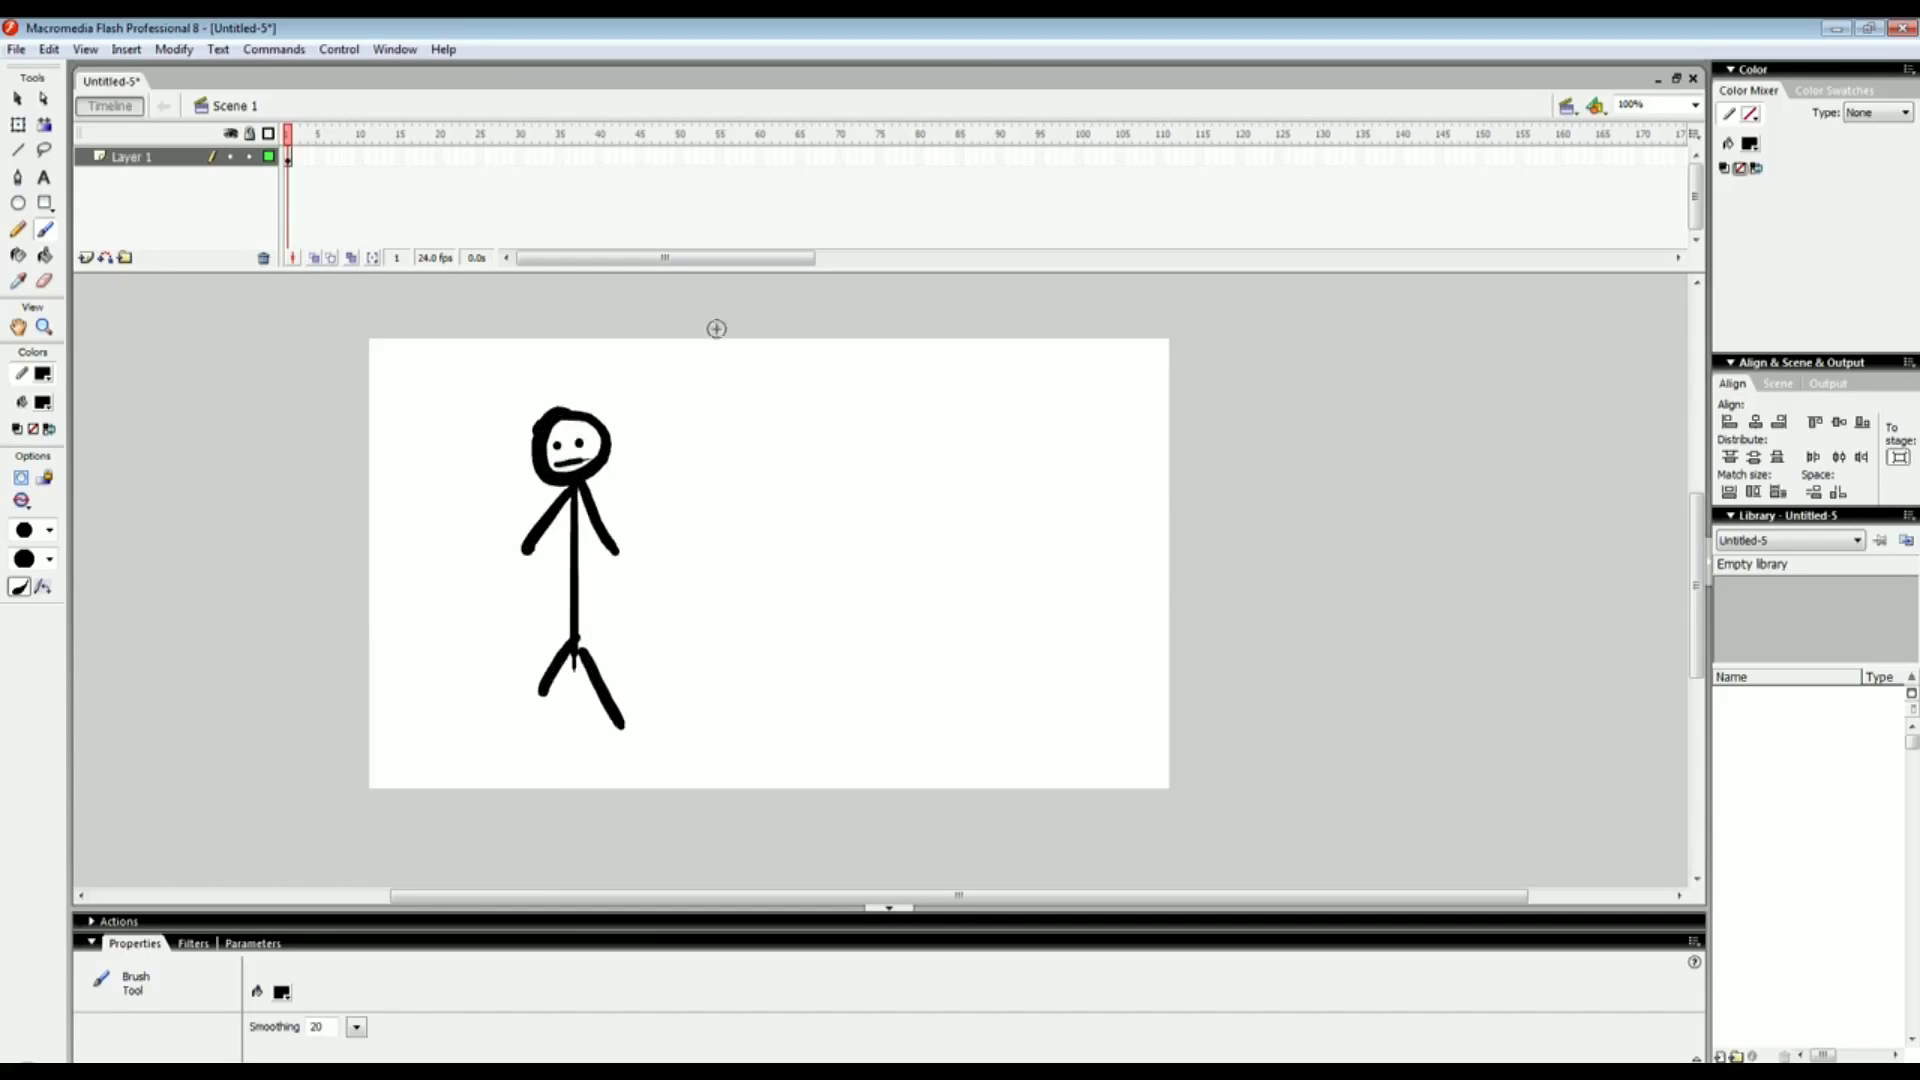
Undo a stray curved stroke, then marquee-select the stick figure and delete it
mouse_move(818, 392)
mouse_down()
mouse_move(869, 427)
mouse_move(843, 393)
mouse_up()
key(ctrl+z)
key(v)
drag(763, 793, 425, 372)
key(Delete)
Brush a filled black blob near the stage's upper left
click(44, 229)
mouse_move(600, 450)
mouse_down()
mouse_move(560, 480)
mouse_move(600, 495)
mouse_move(613, 441)
mouse_move(520, 490)
mouse_move(535, 430)
mouse_up()
key(v)
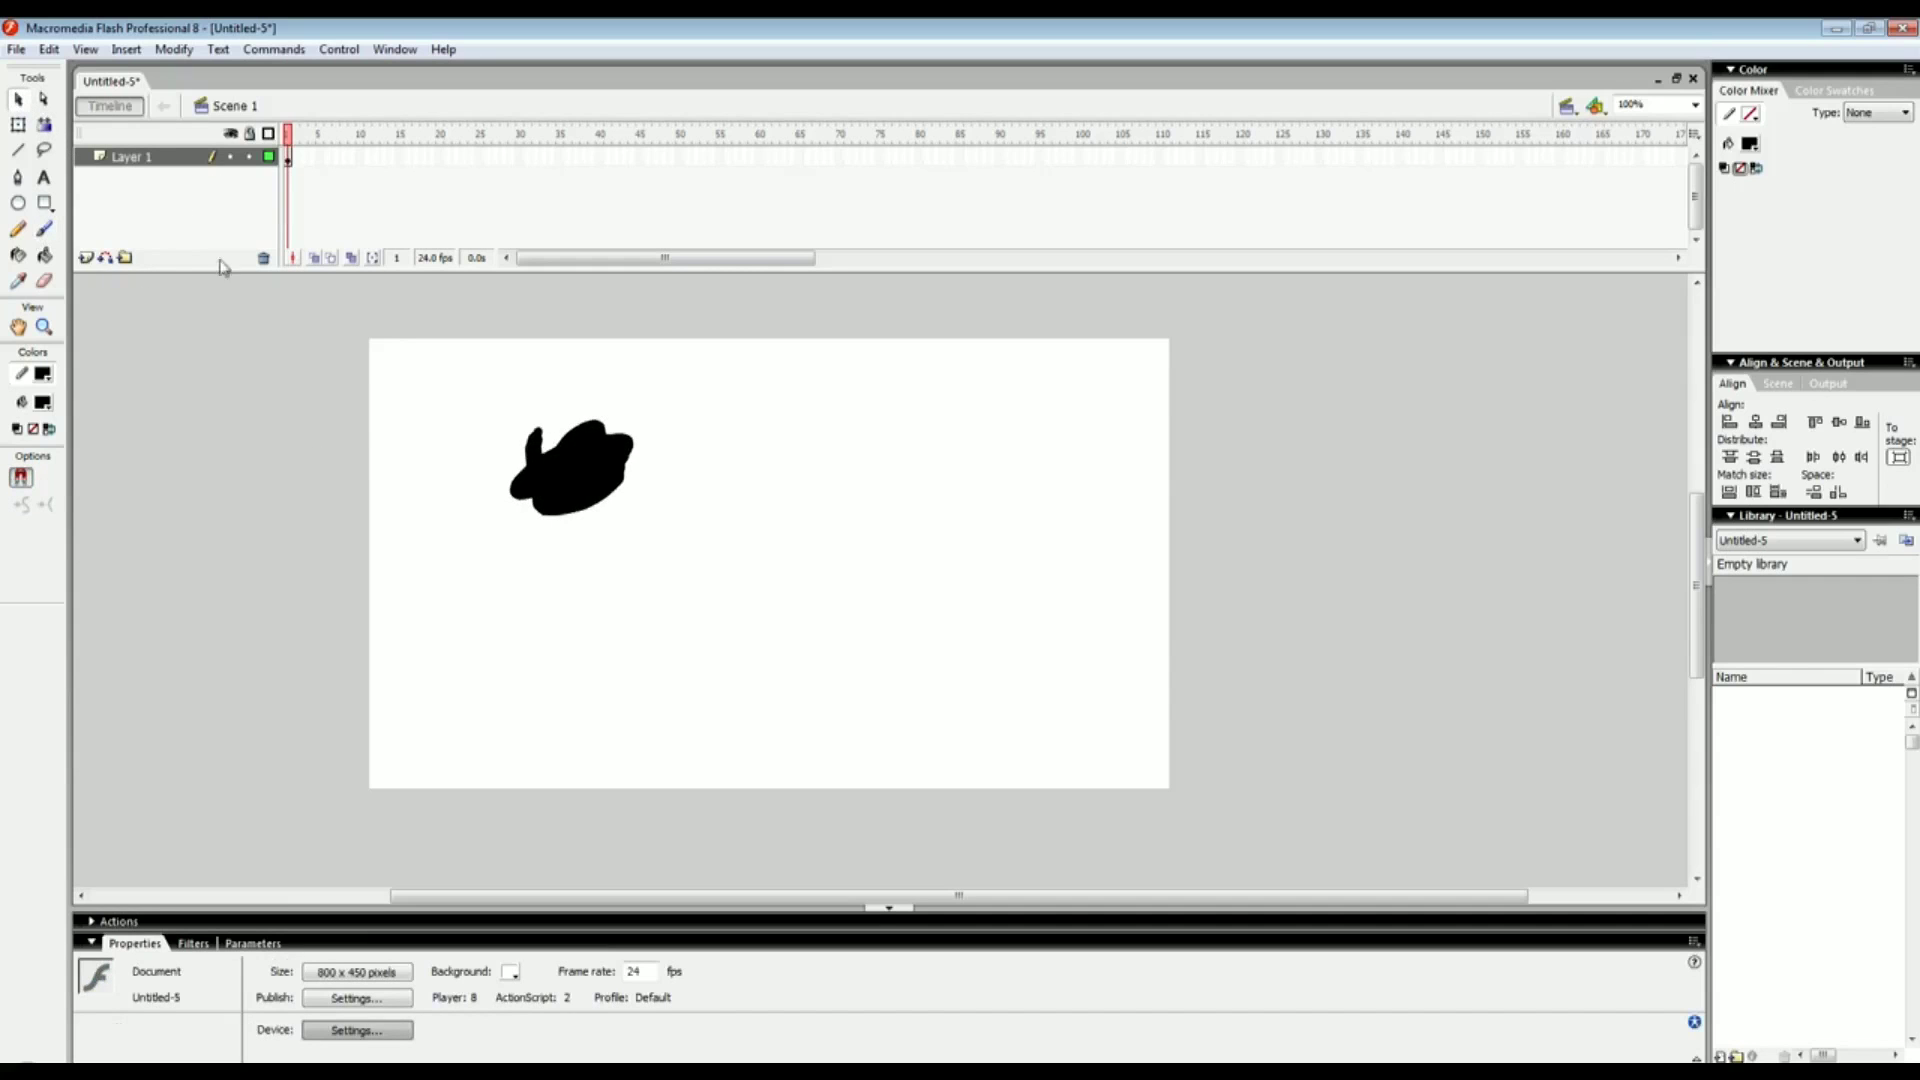
Move the black blob down and to the right, selecting and deselecting it along the way
drag(588, 465, 720, 593)
click(549, 450)
click(551, 547)
click(795, 565)
click(570, 555)
click(671, 505)
click(612, 657)
scroll(621, 664, left, 2)
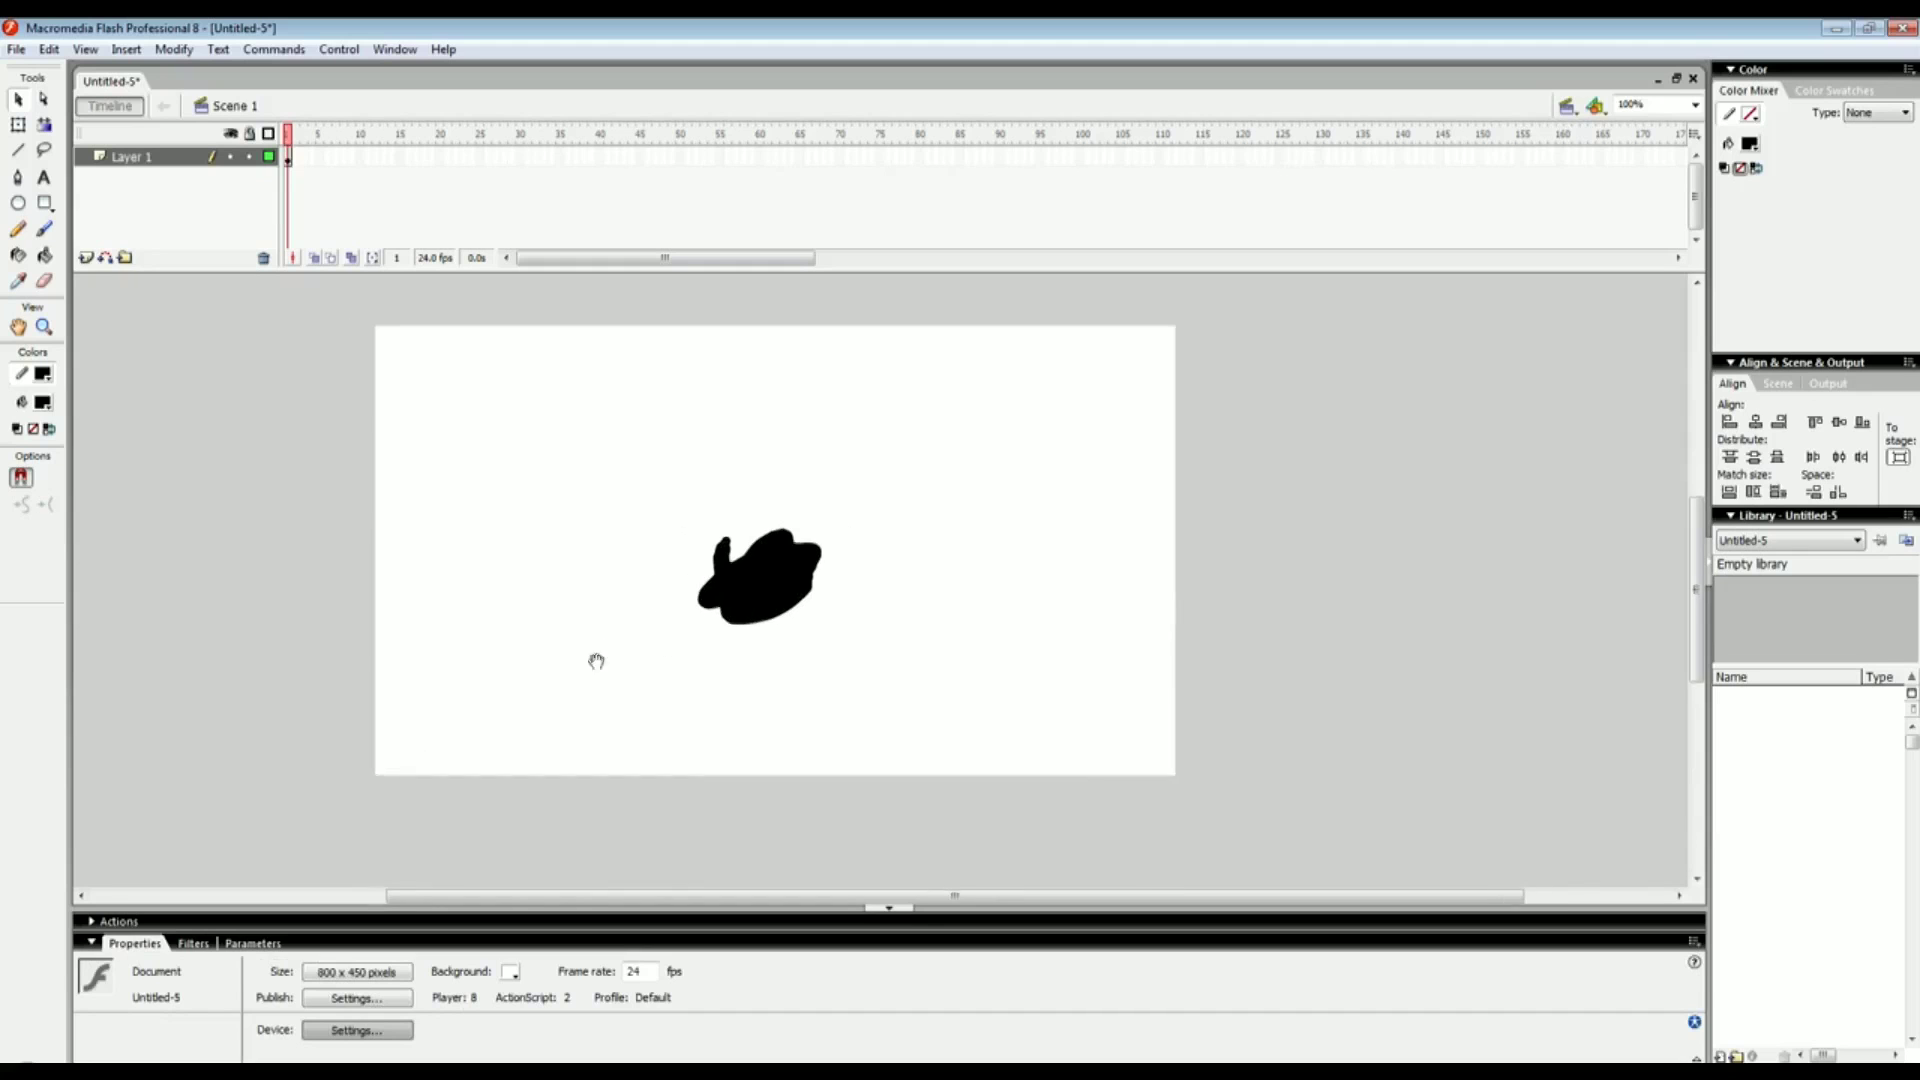
click(638, 596)
drag(758, 578, 624, 502)
click(657, 645)
click(605, 605)
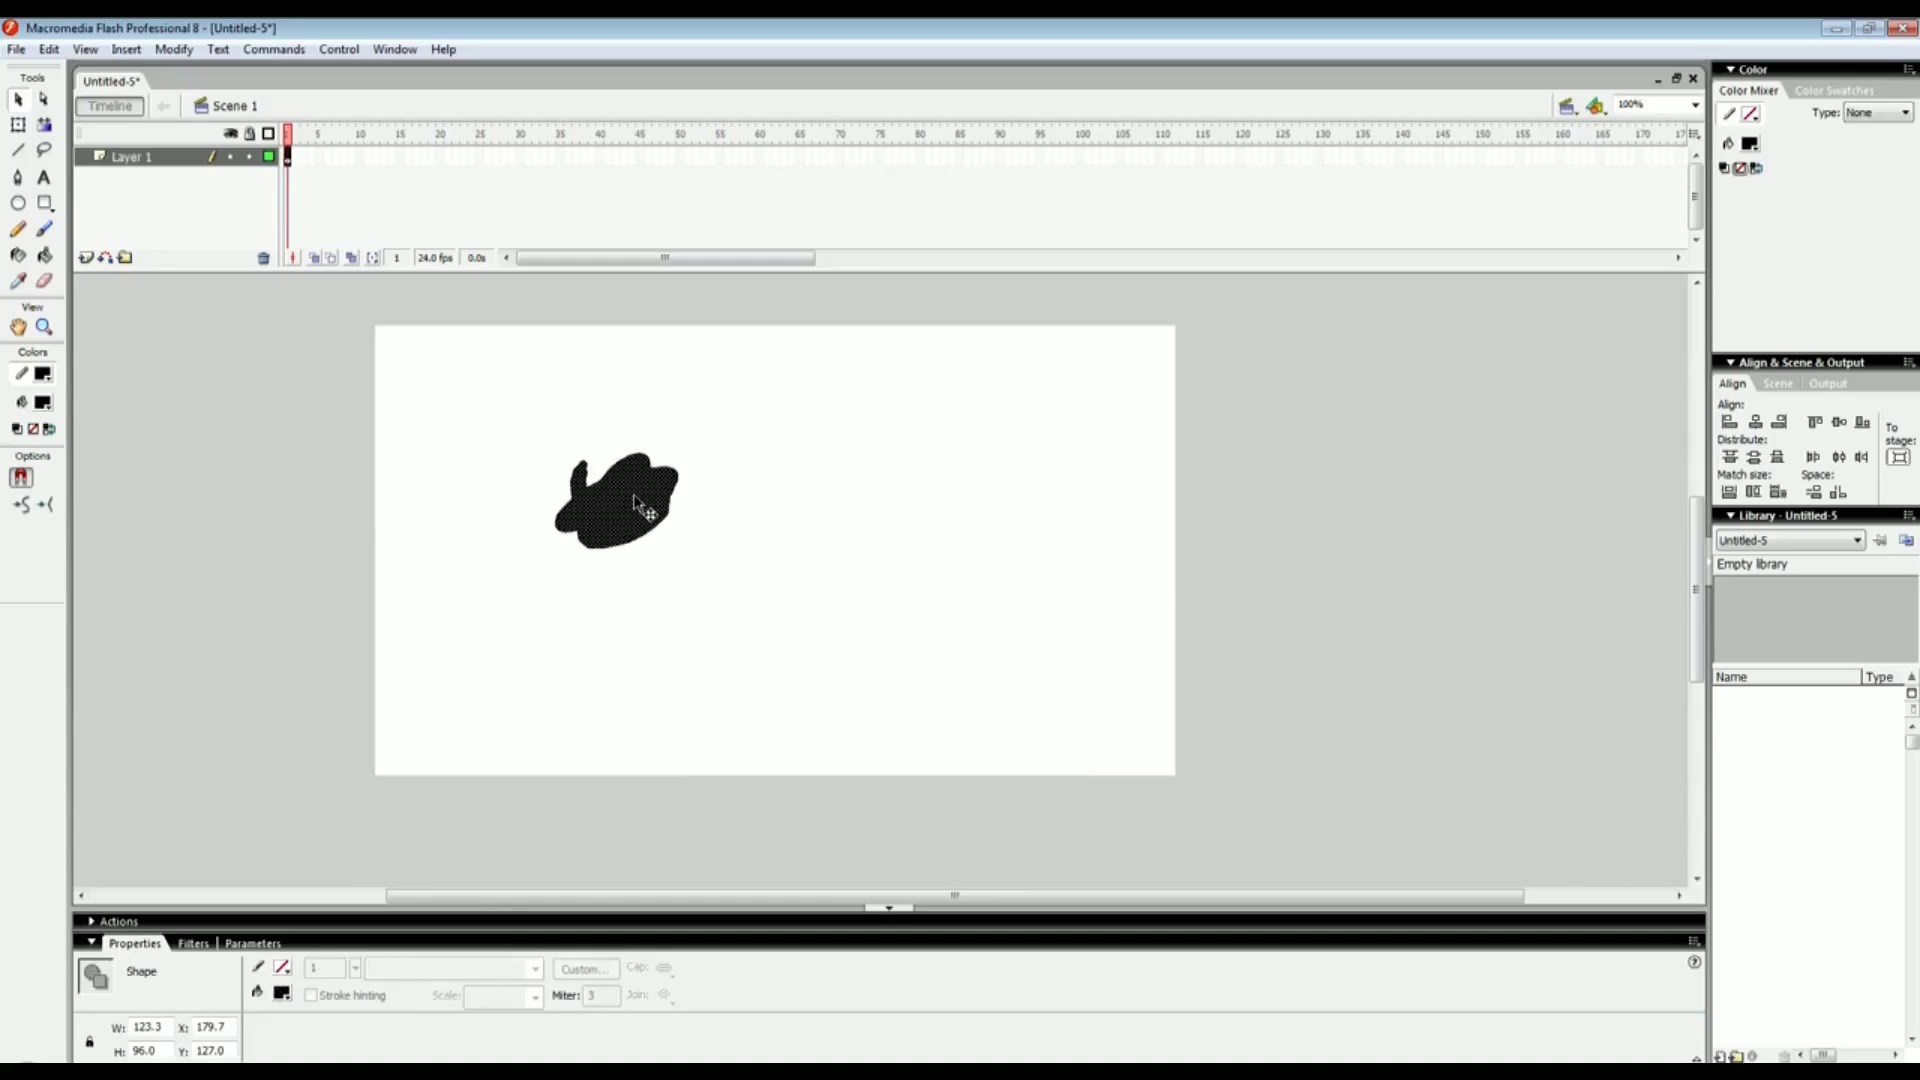
Zoom in to 1600% and reshape the blob's edge, pulling out a spike and rounding it into a bulge
key(ctrl+=)
key(ctrl+=)
key(ctrl+=)
key(ctrl+=)
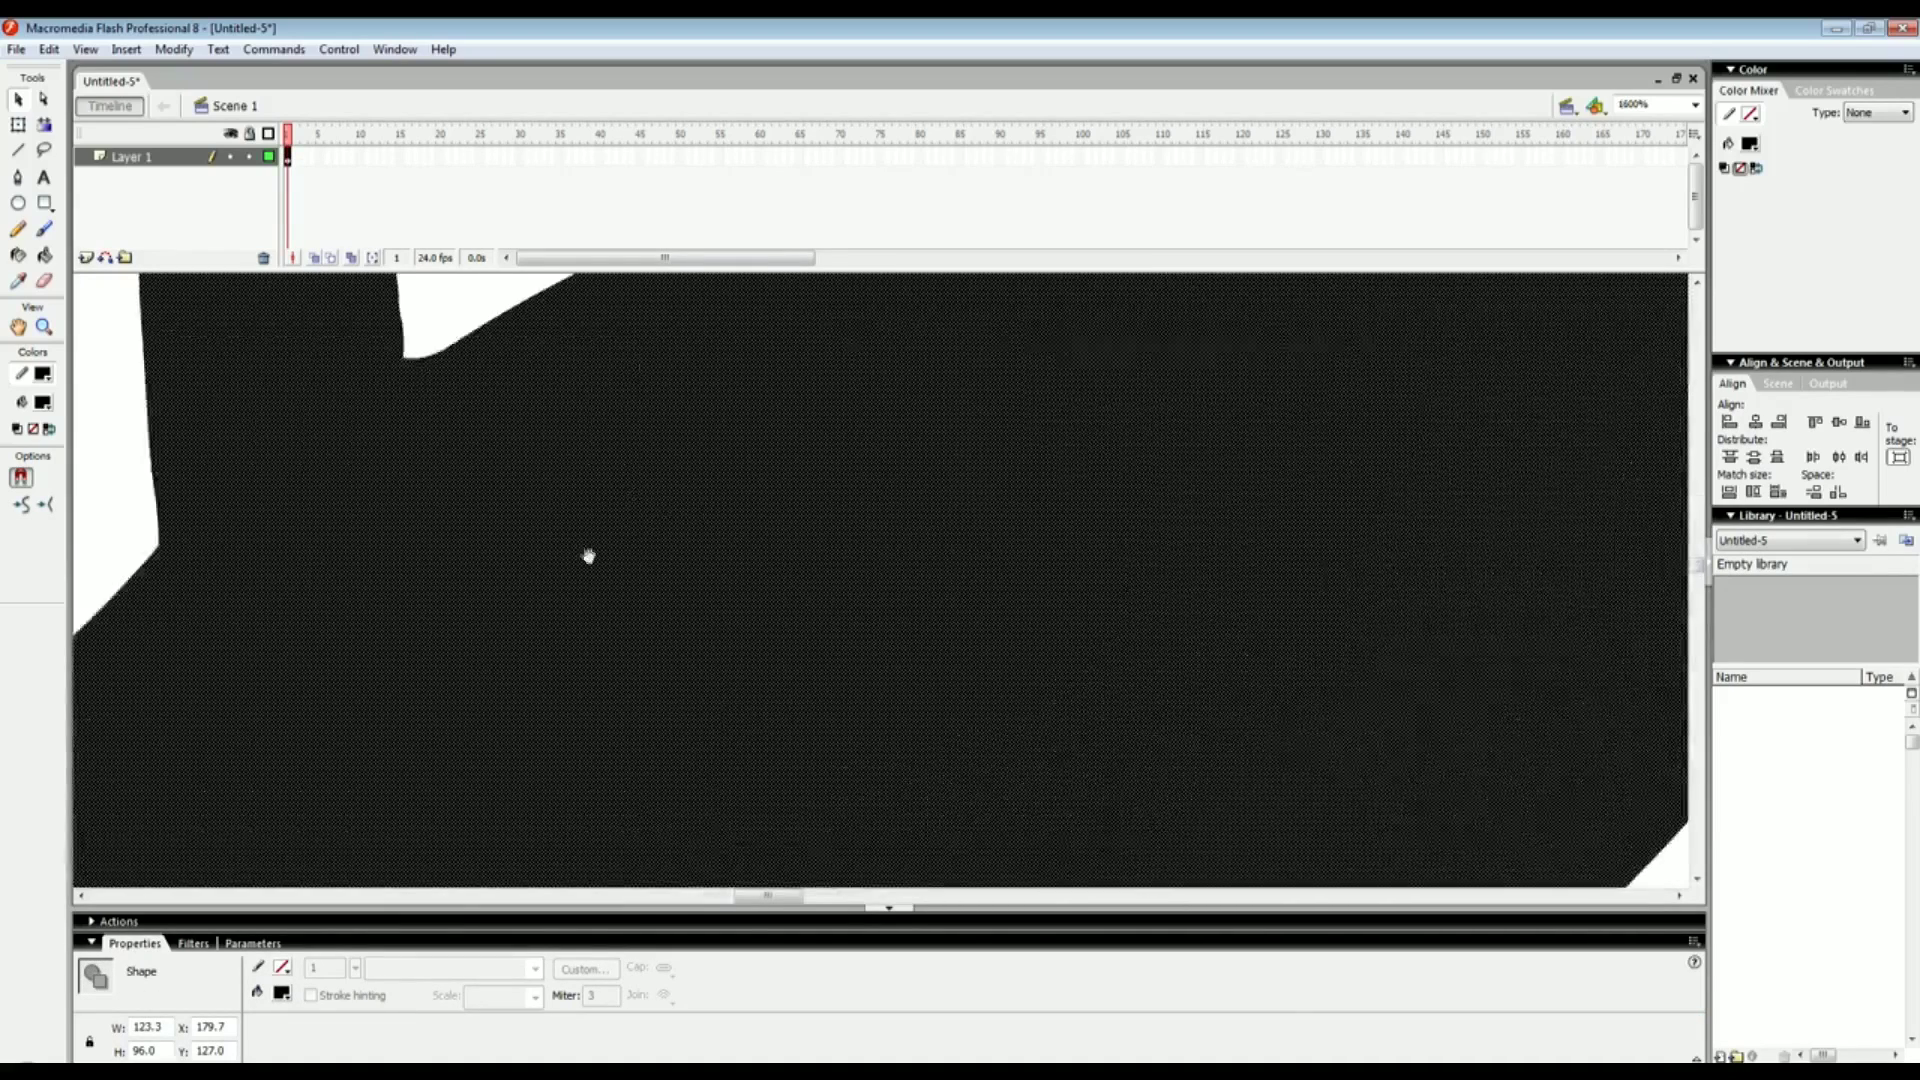
key(ctrl+=)
scroll(772, 806, up, 5)
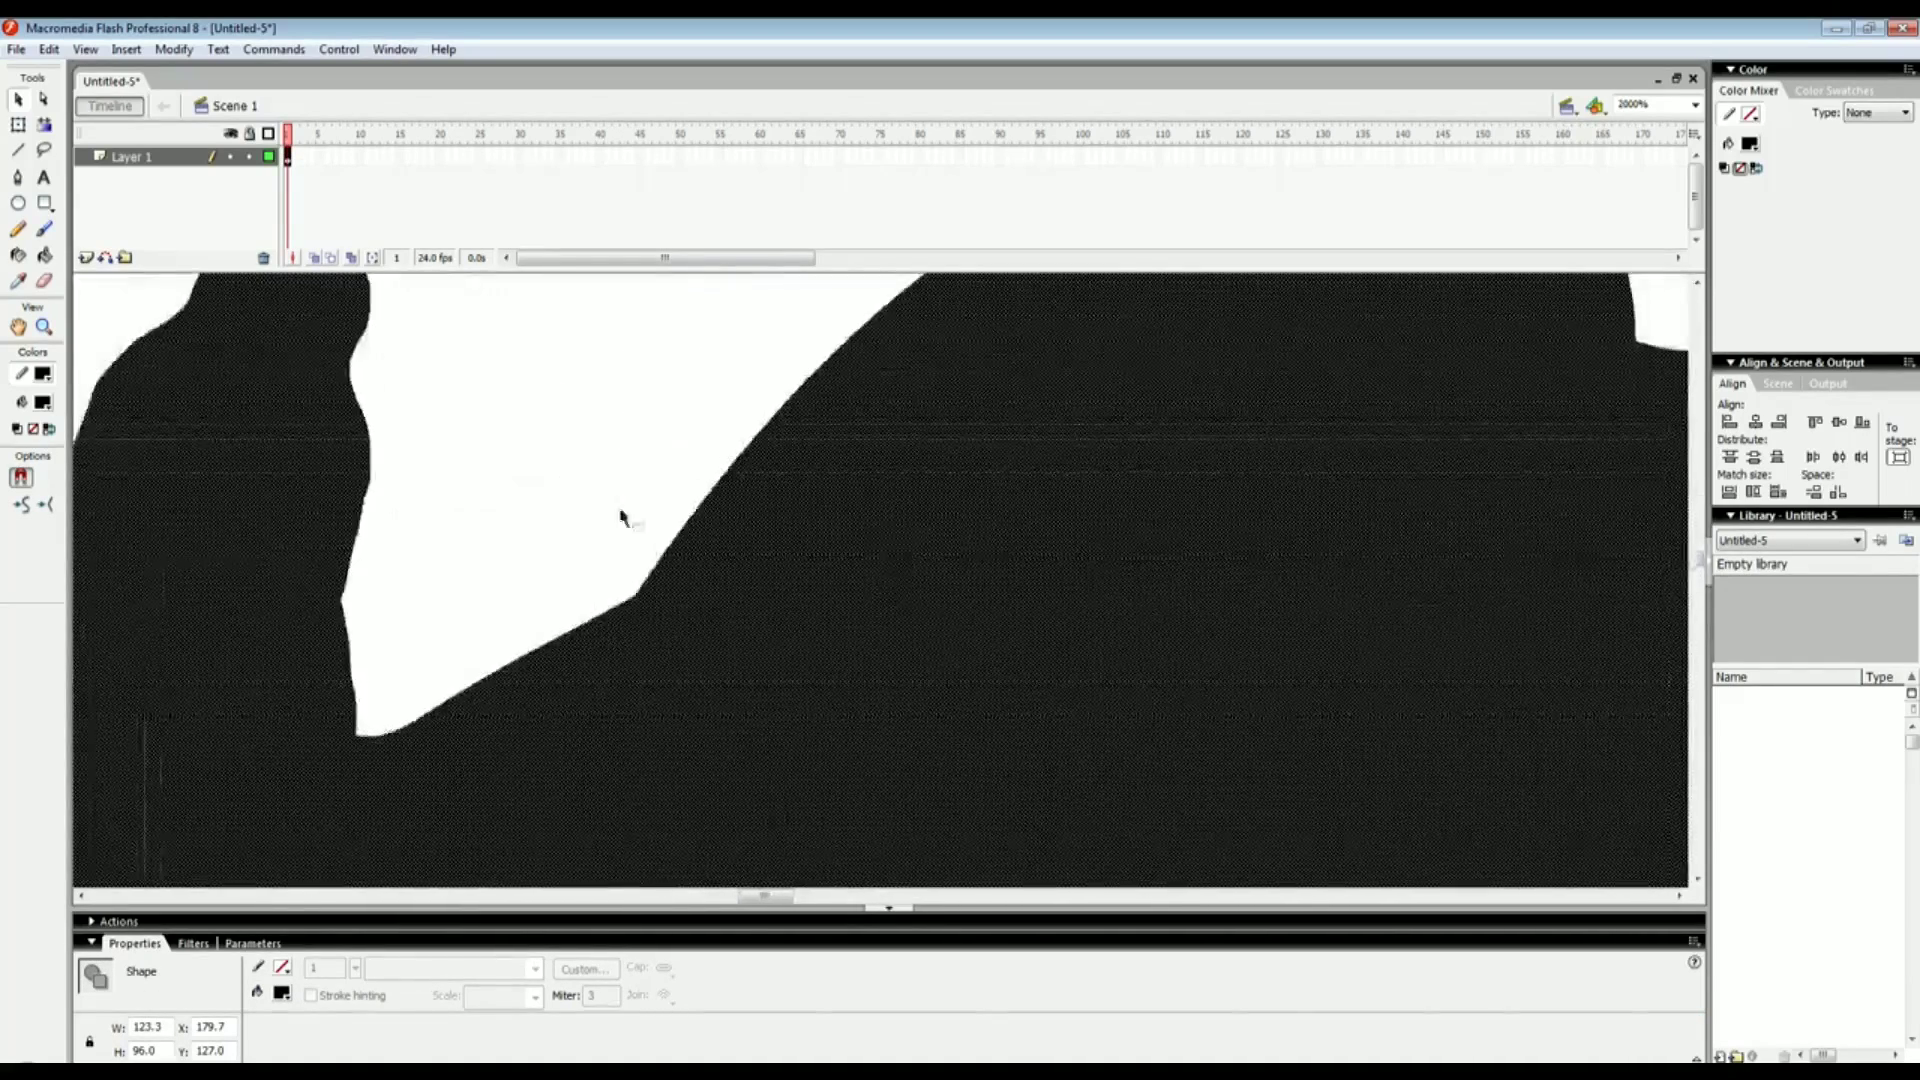
click(632, 497)
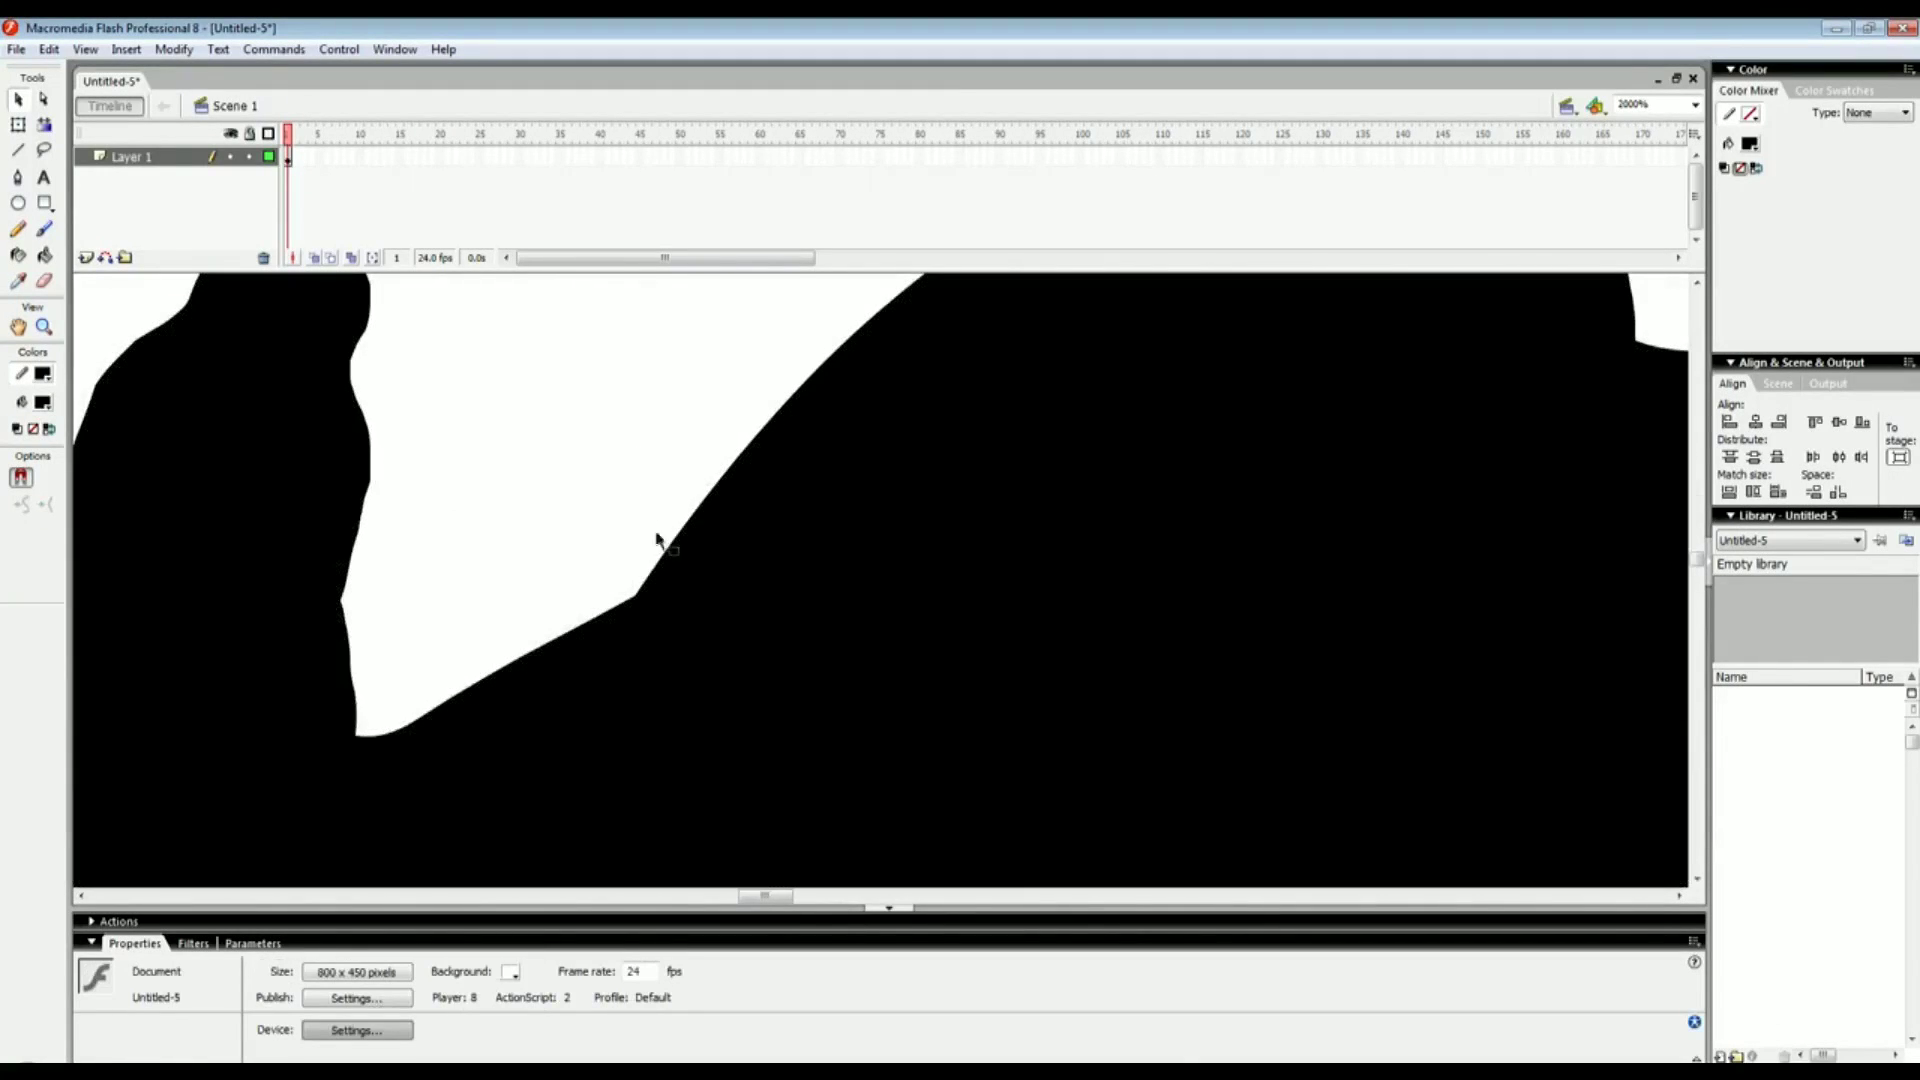
mouse_move(305, 507)
mouse_down()
mouse_move(377, 519)
mouse_move(580, 433)
mouse_move(473, 591)
mouse_up()
click(480, 459)
drag(488, 452, 486, 388)
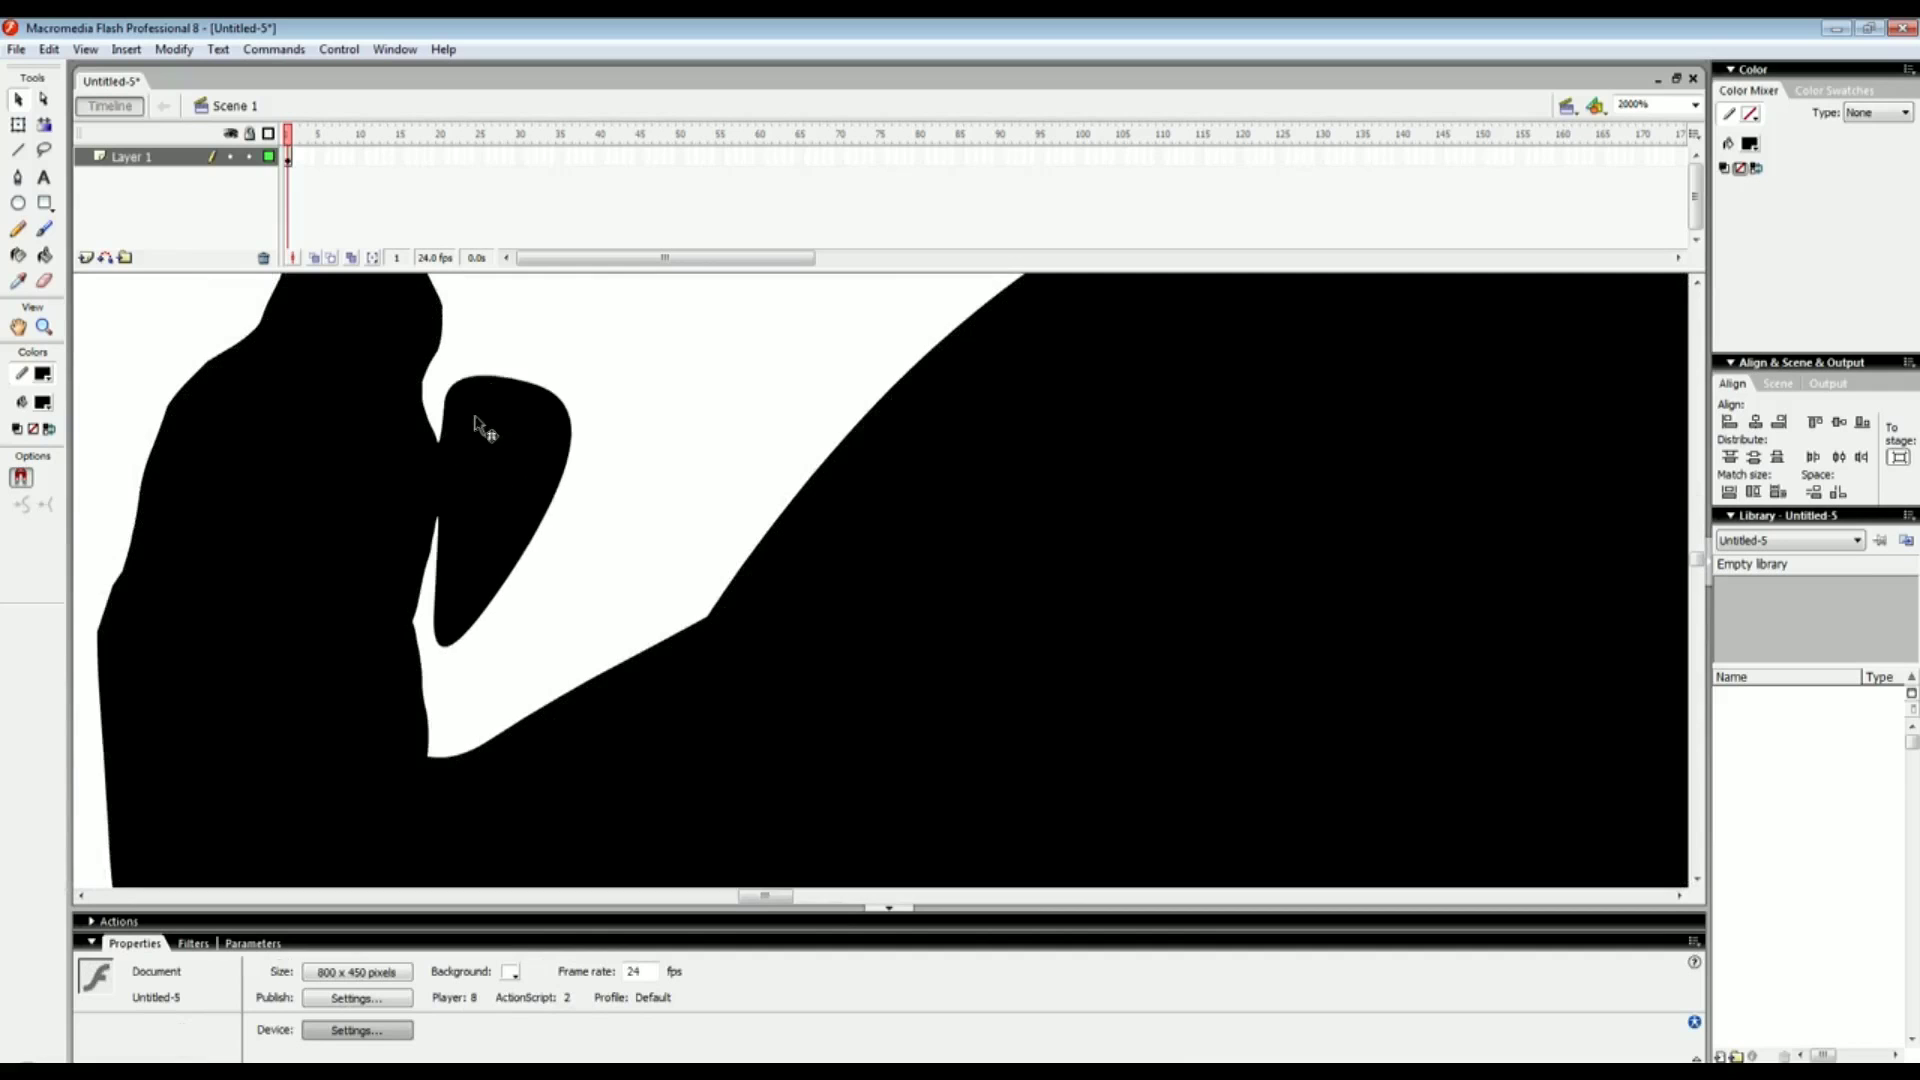
mouse_move(442, 452)
mouse_down()
mouse_move(453, 422)
mouse_move(450, 482)
mouse_up()
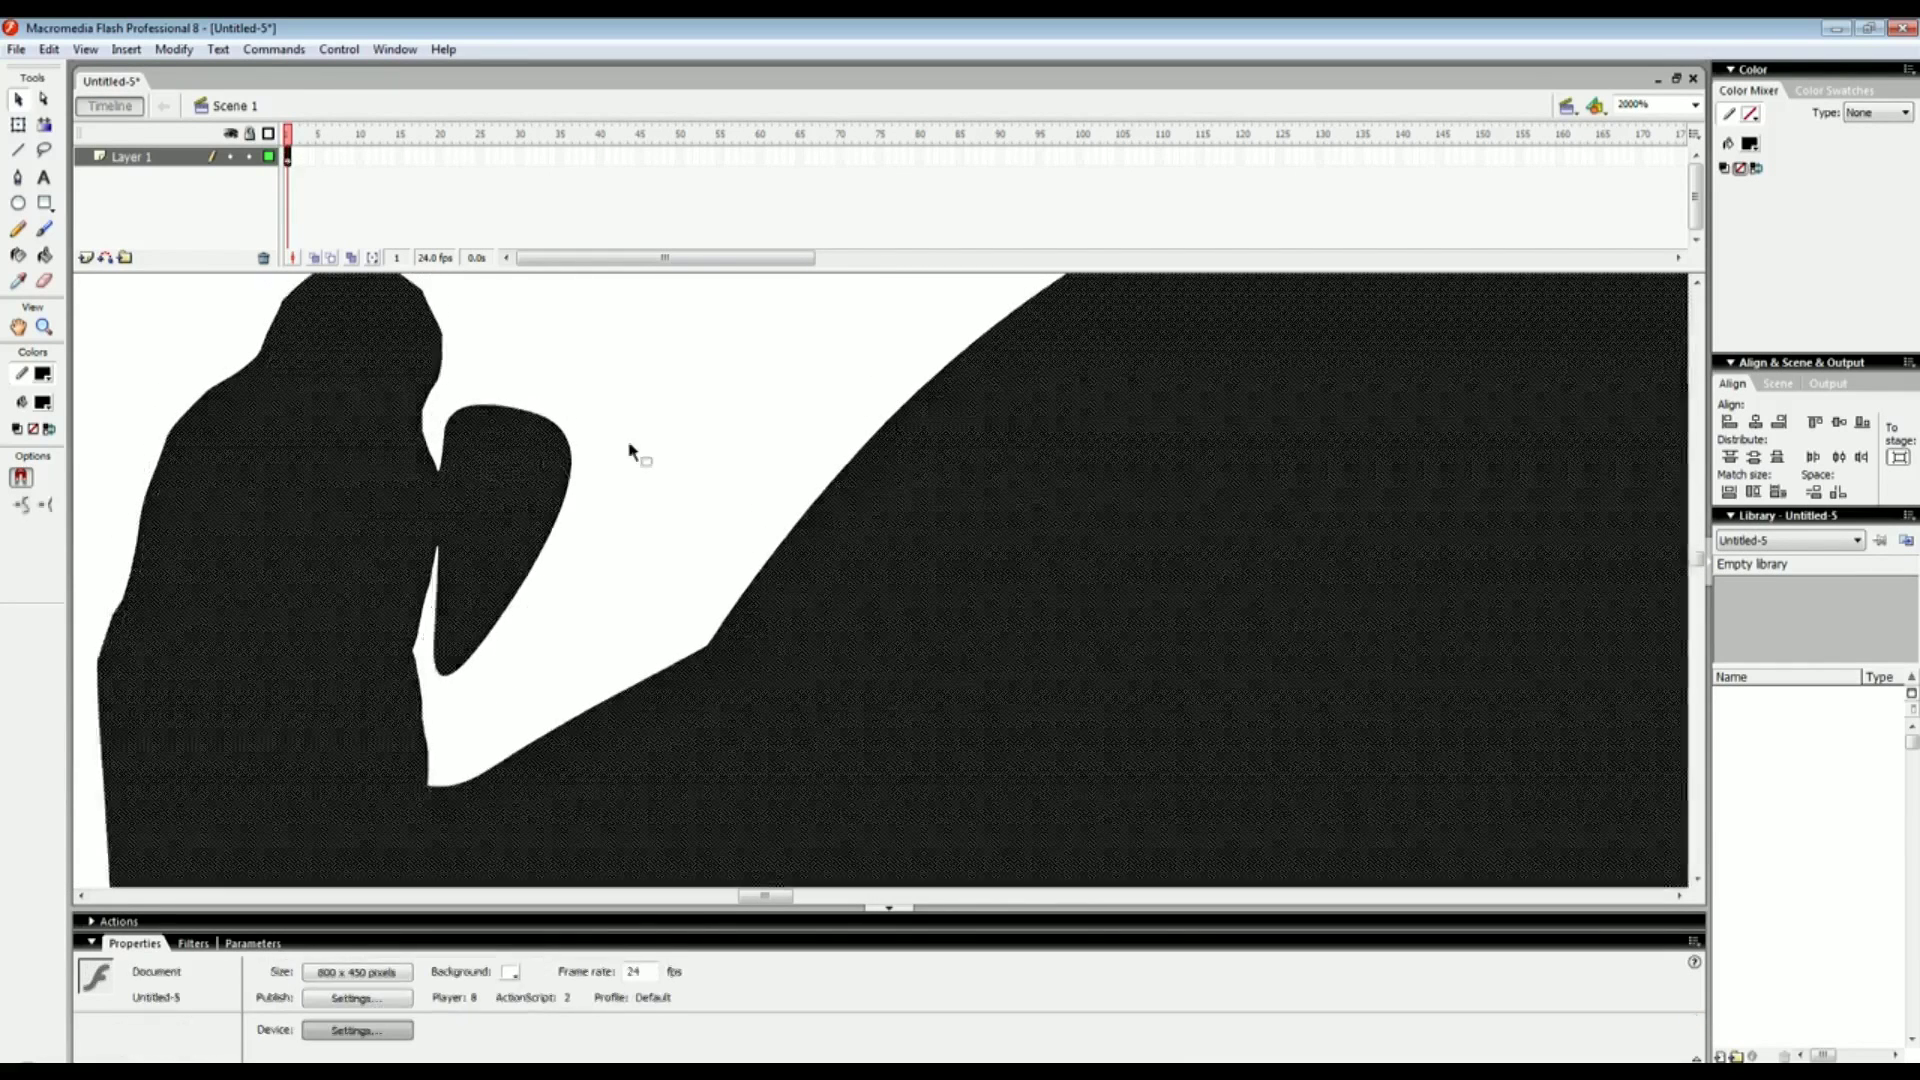
Zoom back out to 125%, panning to keep the shape in view
key(ctrl+minus)
key(ctrl+minus)
key(space)
drag(875, 688, 740, 518)
drag(788, 640, 709, 687)
key(ctrl+minus)
key(space)
drag(909, 652, 539, 519)
key(ctrl+minus)
key(space)
Split off the right part of the shape and move it rightward
drag(743, 619, 559, 379)
key(space)
drag(614, 568, 567, 528)
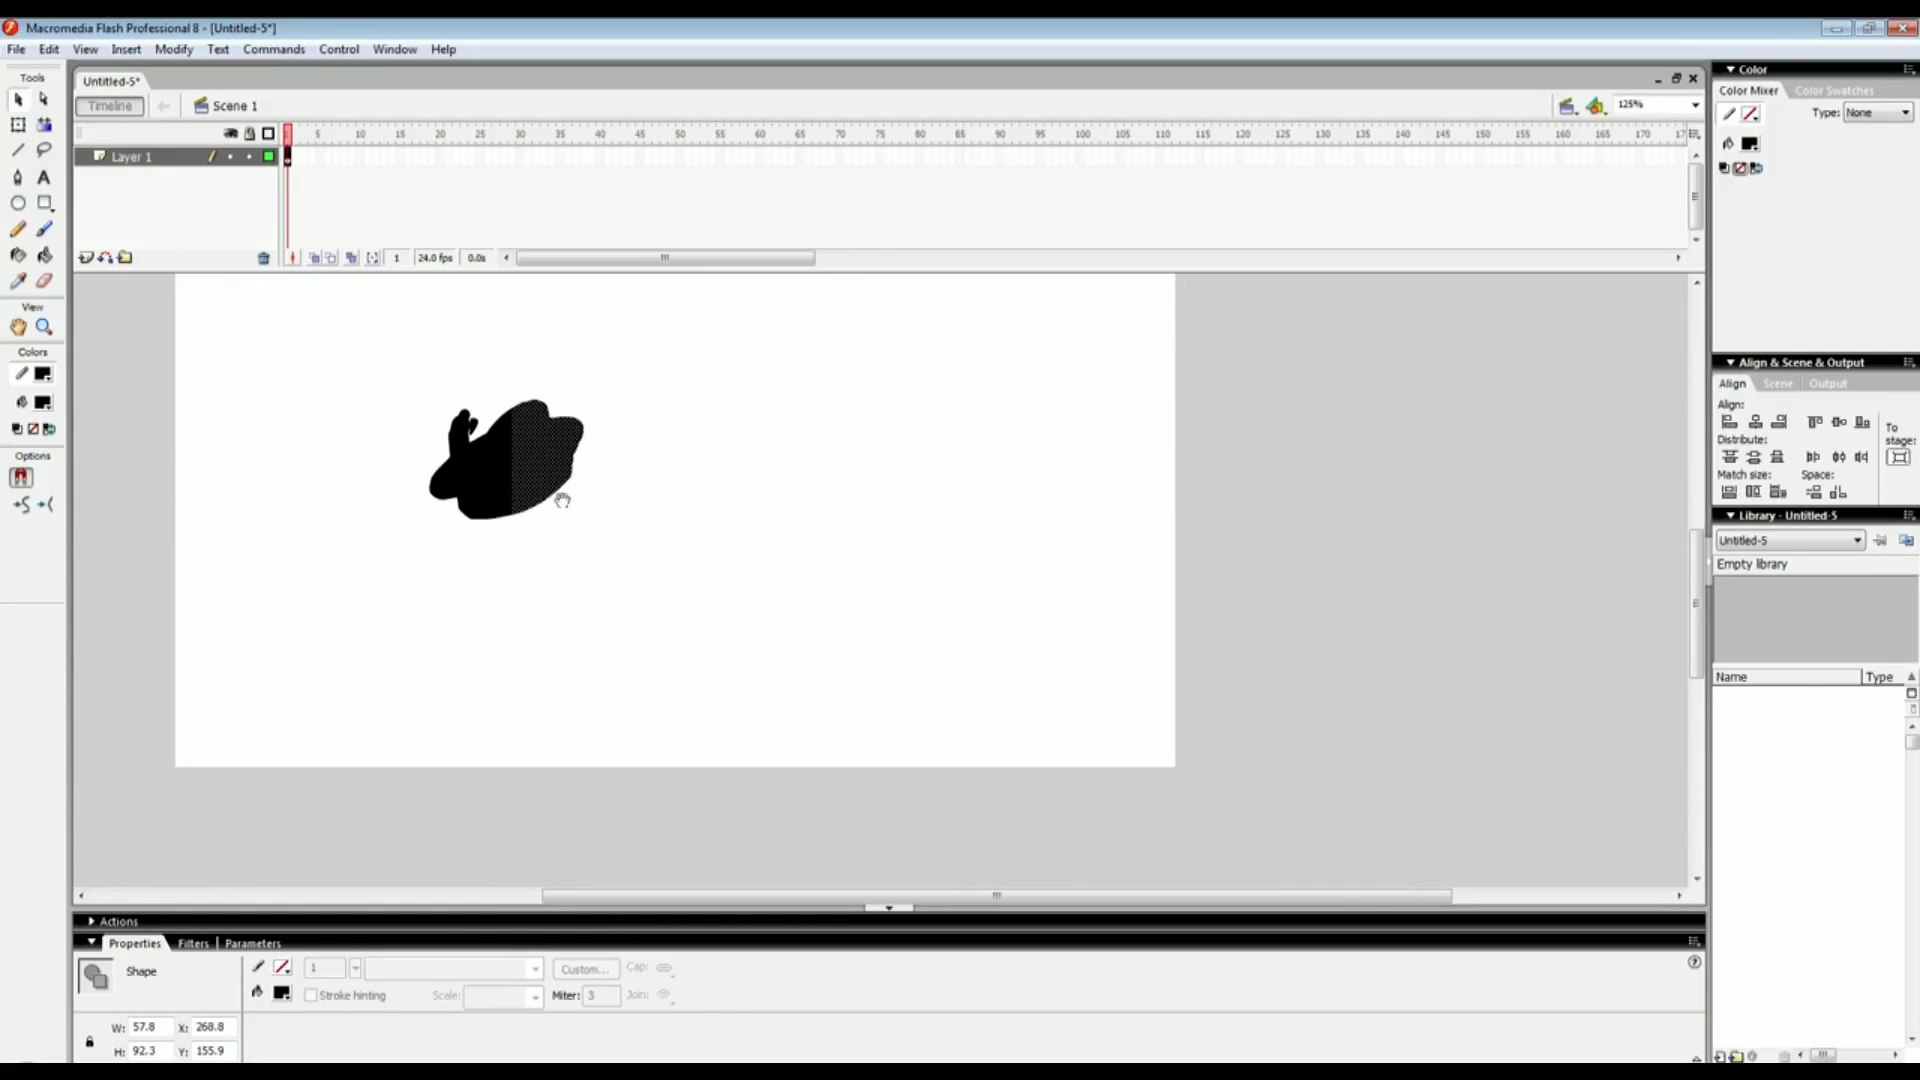
drag(540, 451, 648, 450)
click(565, 529)
Separate the right piece's lower half down and right, then select the small top piece
drag(750, 549, 576, 432)
drag(656, 501, 721, 607)
drag(773, 489, 643, 417)
click(621, 418)
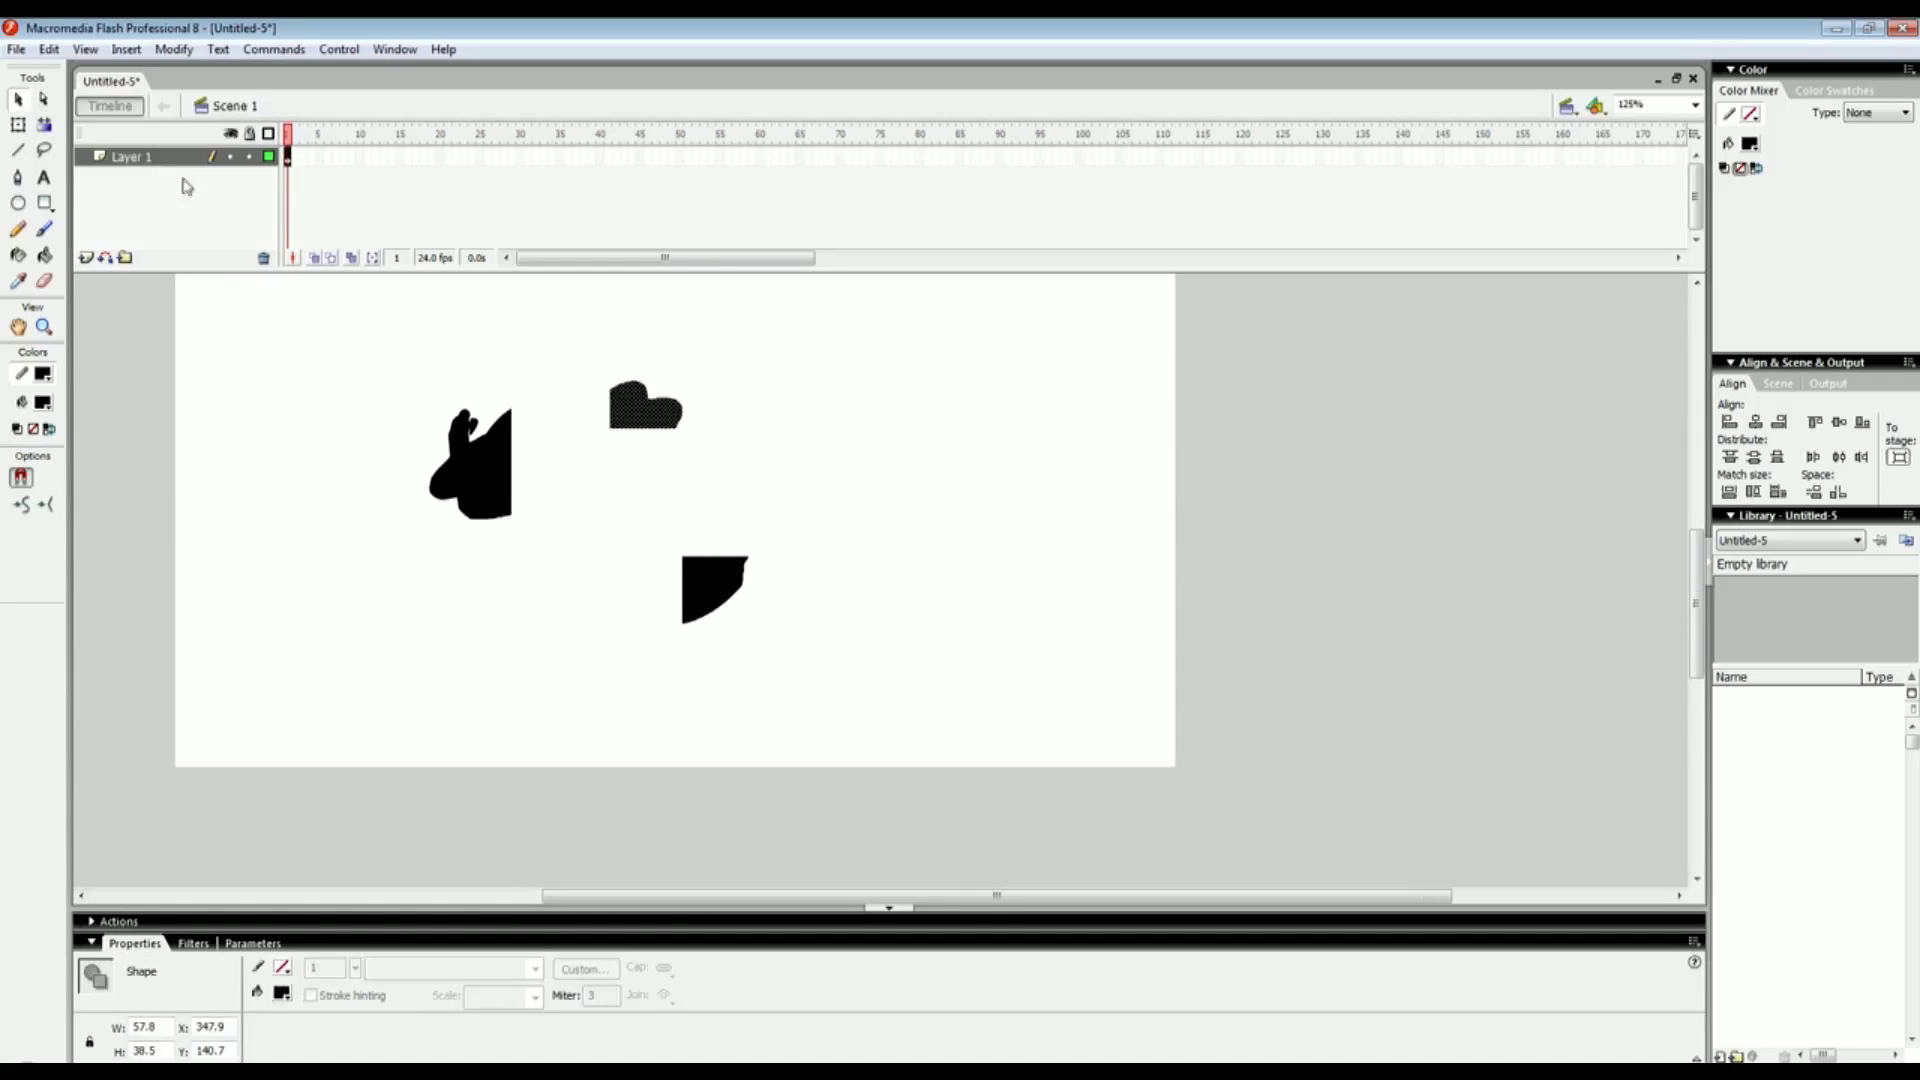
With Free Transform, enlarge the top piece to about 205 px wide and 145 px tall
click(19, 127)
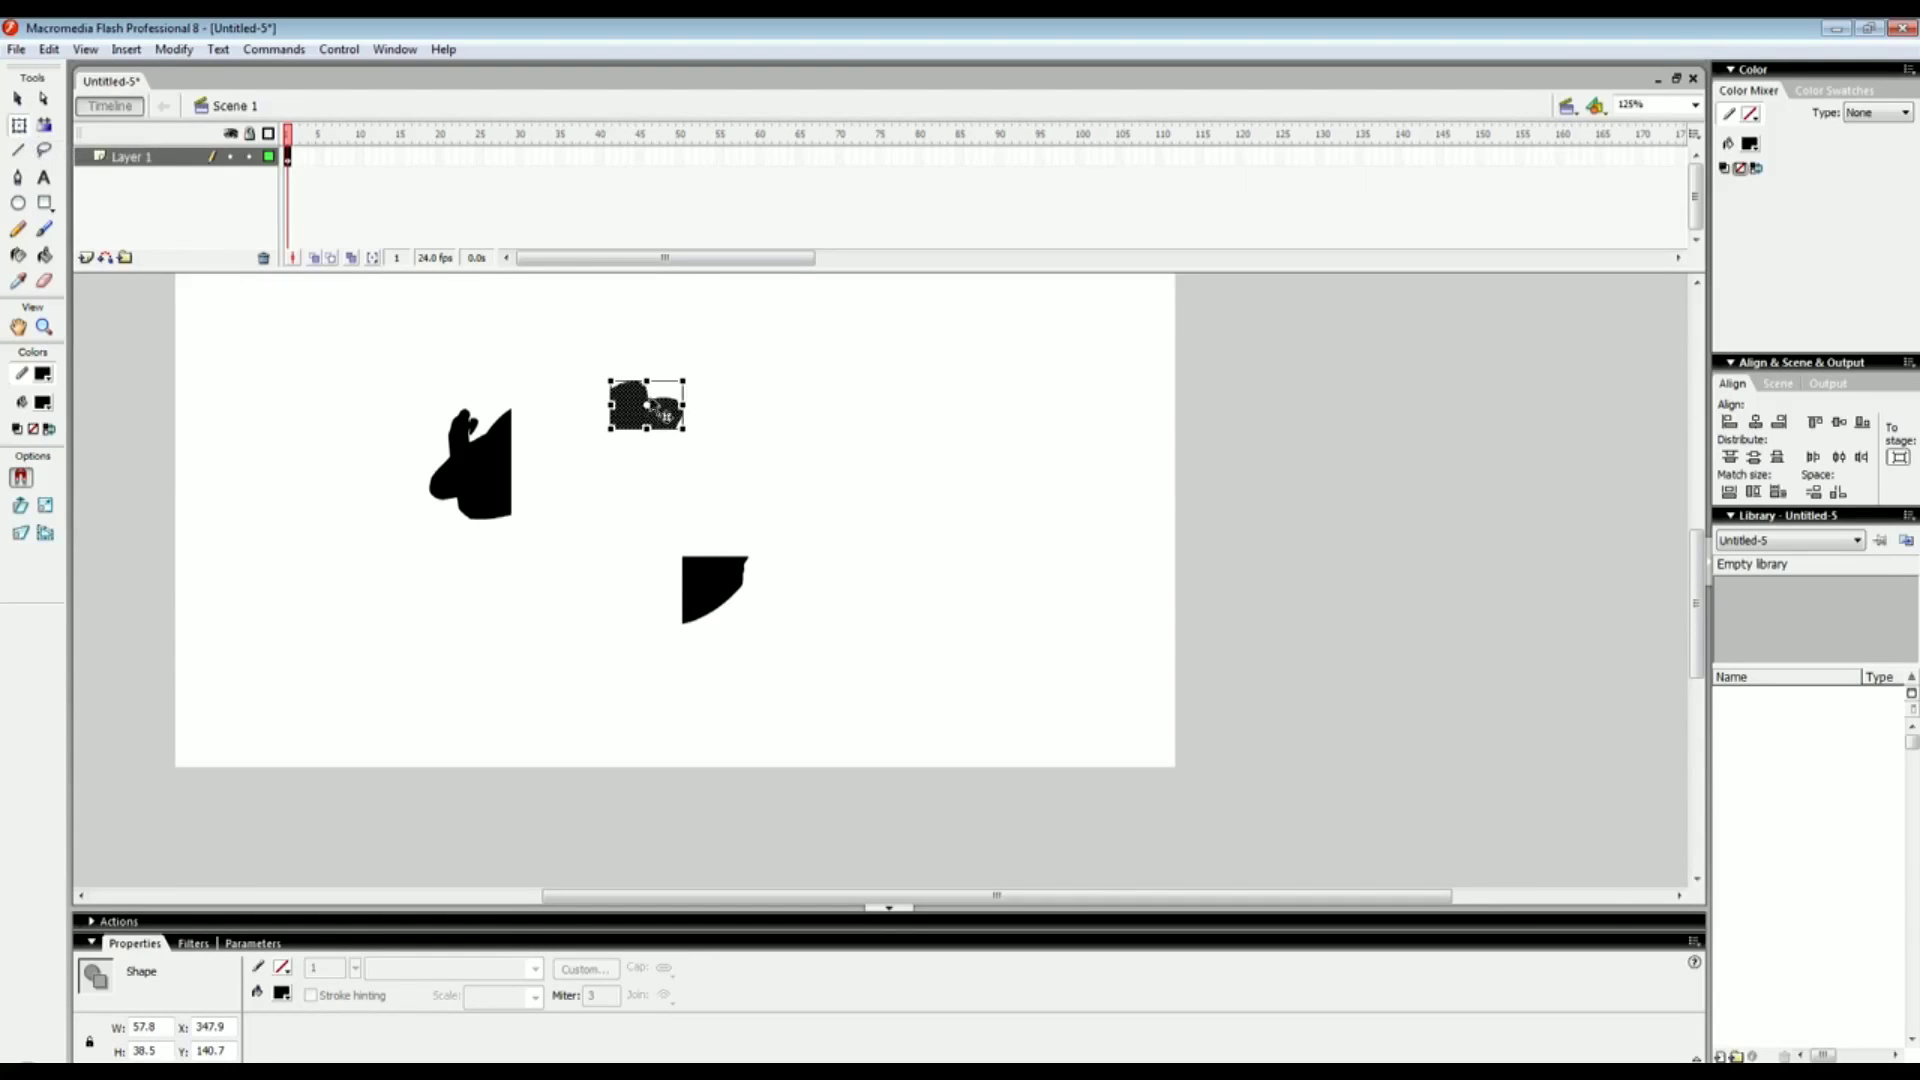
drag(659, 409, 660, 409)
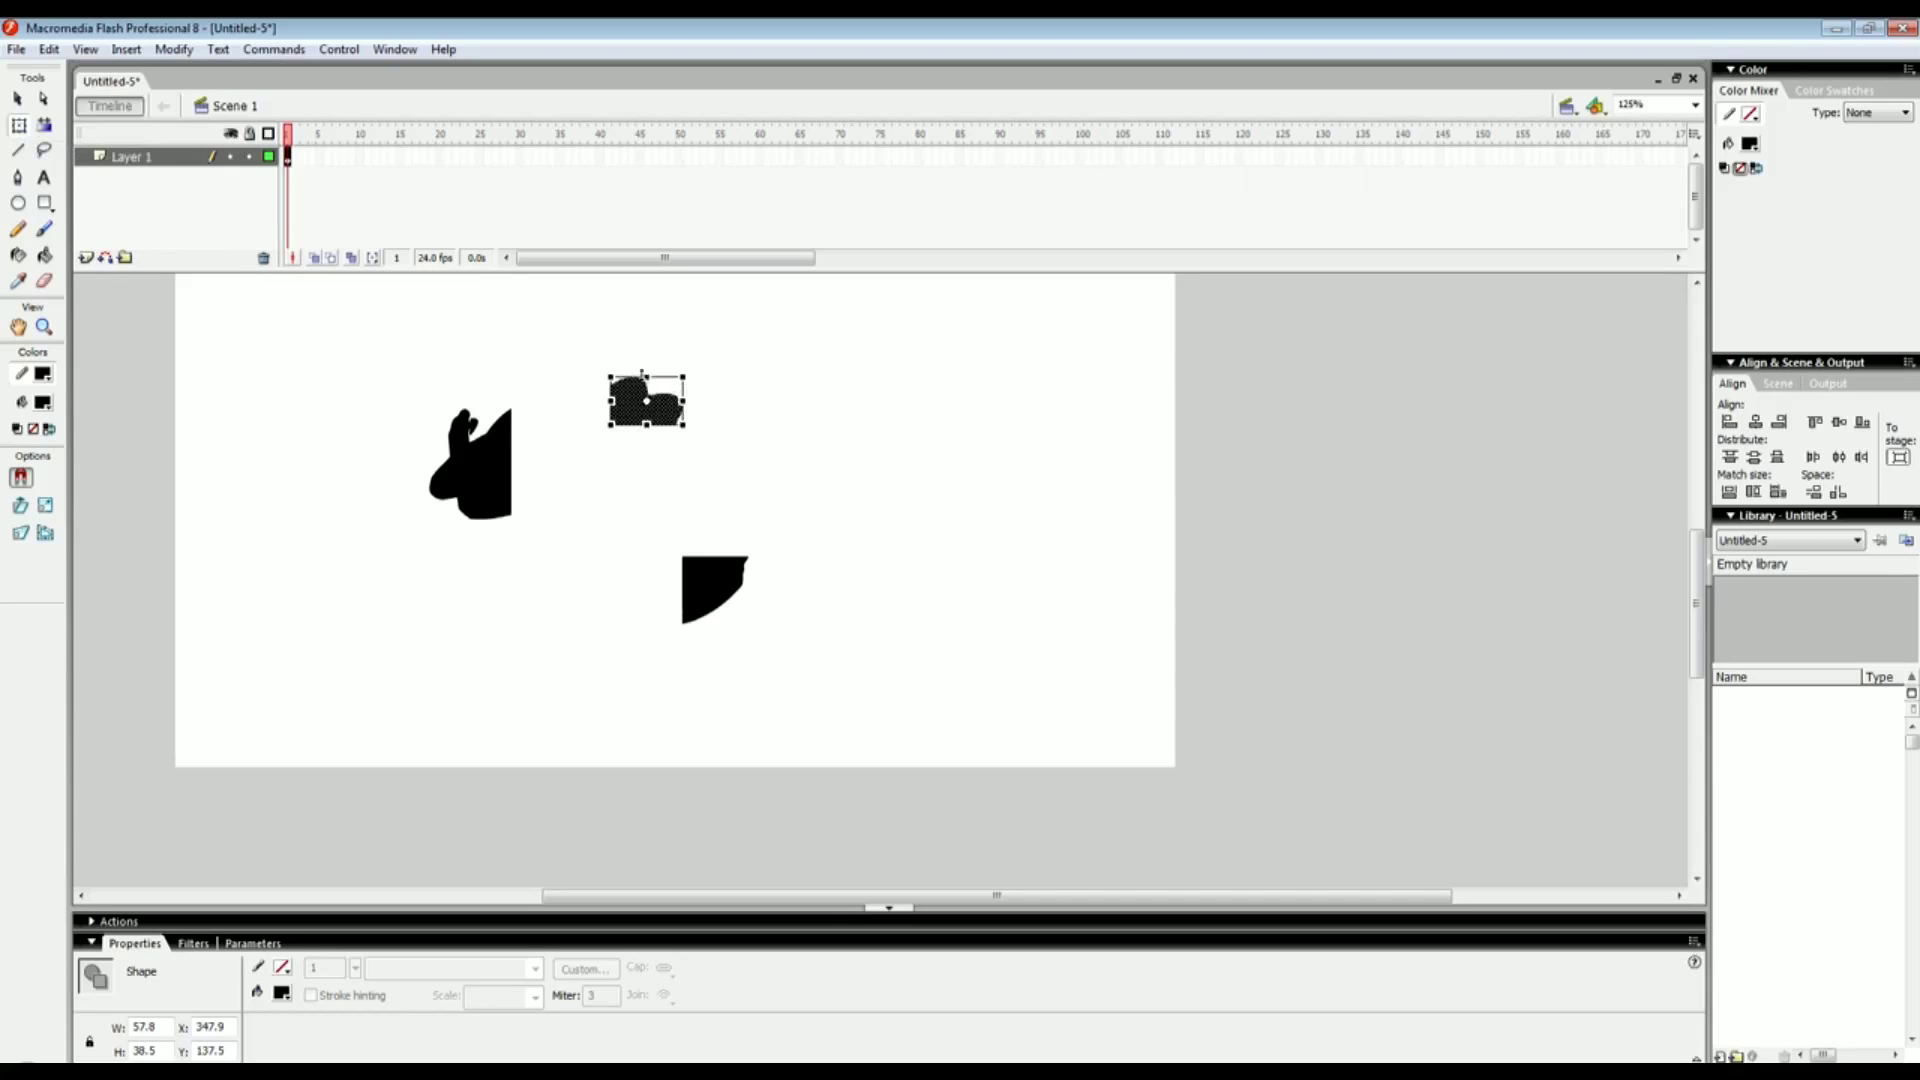
drag(684, 370, 765, 305)
drag(765, 425, 826, 495)
drag(826, 399, 866, 399)
drag(738, 305, 737, 439)
drag(696, 354, 647, 506)
drag(689, 590, 690, 463)
drag(529, 524, 551, 451)
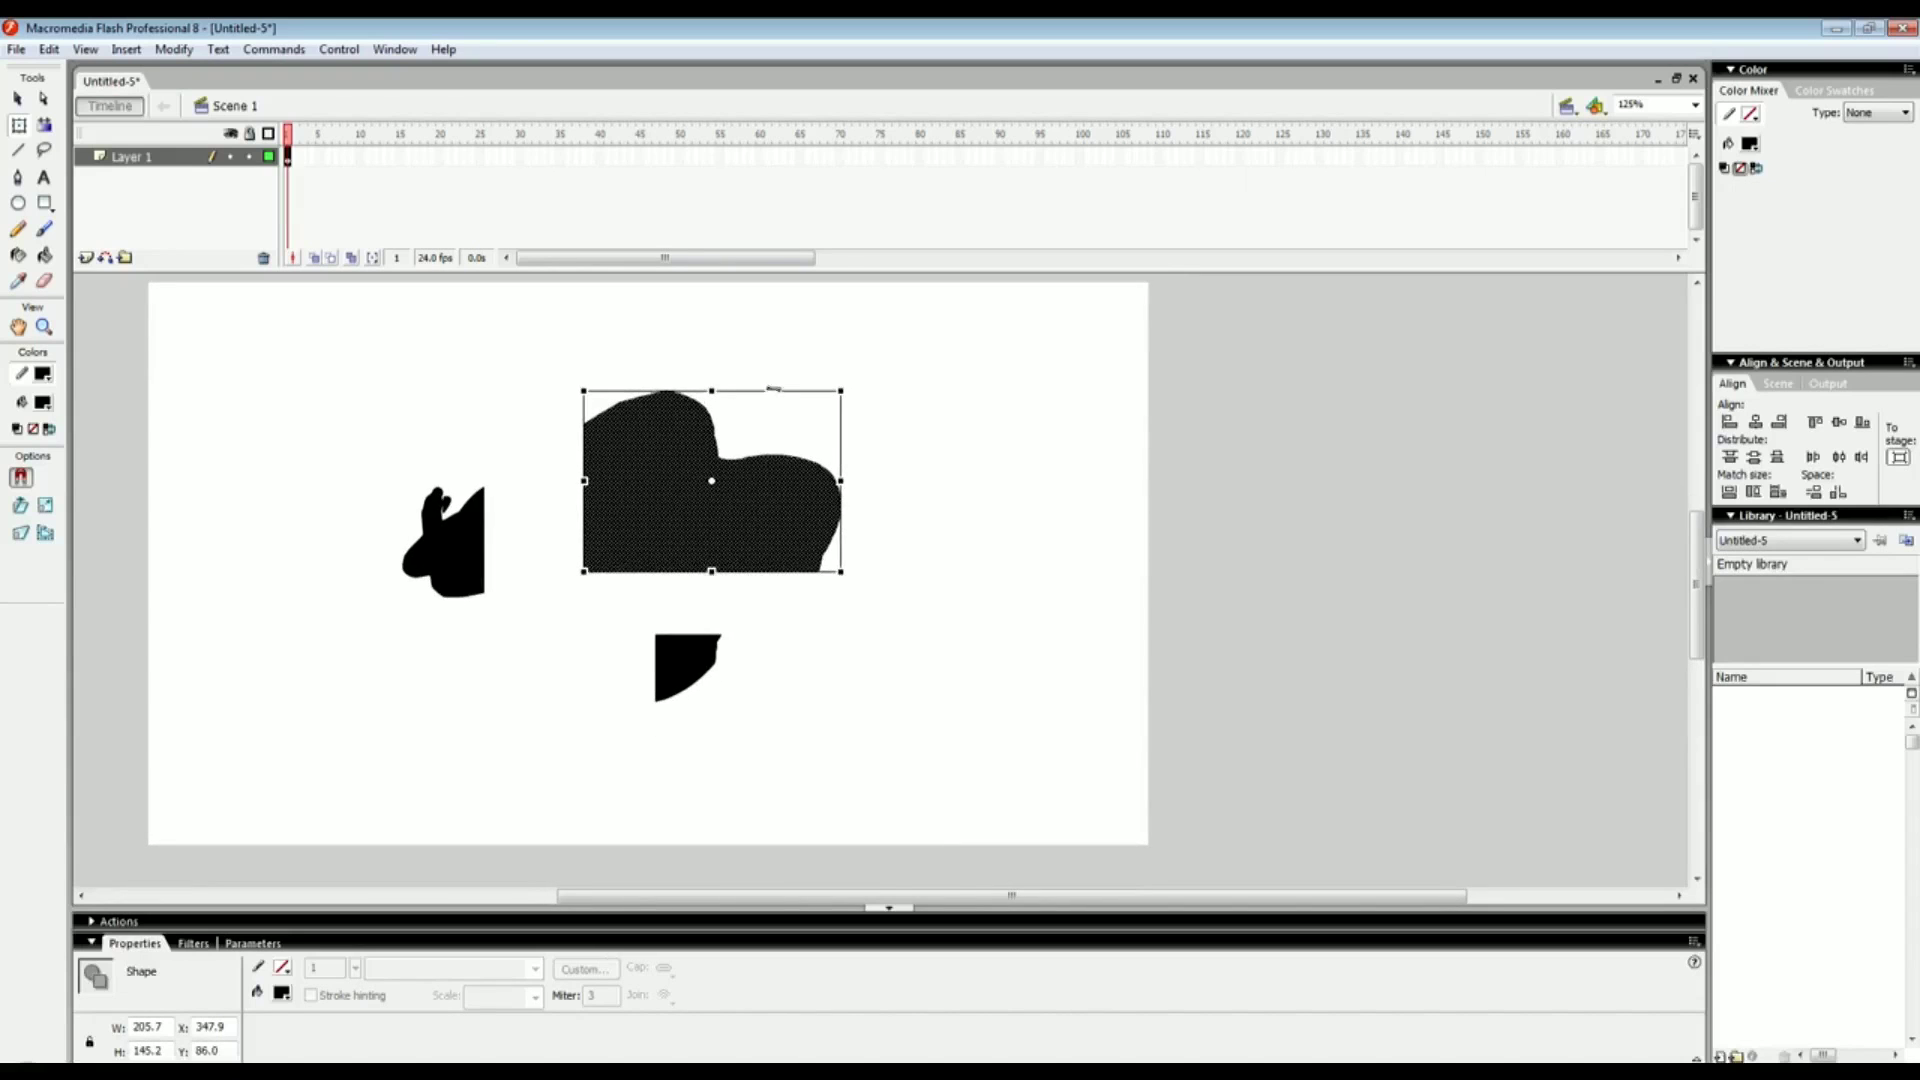
Skew and rotate the piece, squash it to about 78 px tall, and rotate it counter-clockwise
mouse_move(762, 390)
mouse_down()
mouse_move(1010, 390)
mouse_move(640, 390)
mouse_move(980, 408)
mouse_move(1057, 390)
mouse_move(655, 370)
mouse_move(802, 390)
mouse_move(728, 457)
mouse_move(746, 392)
mouse_up()
mouse_move(877, 392)
mouse_down()
mouse_move(951, 356)
mouse_move(706, 472)
mouse_move(984, 325)
mouse_move(869, 396)
mouse_up()
click(570, 504)
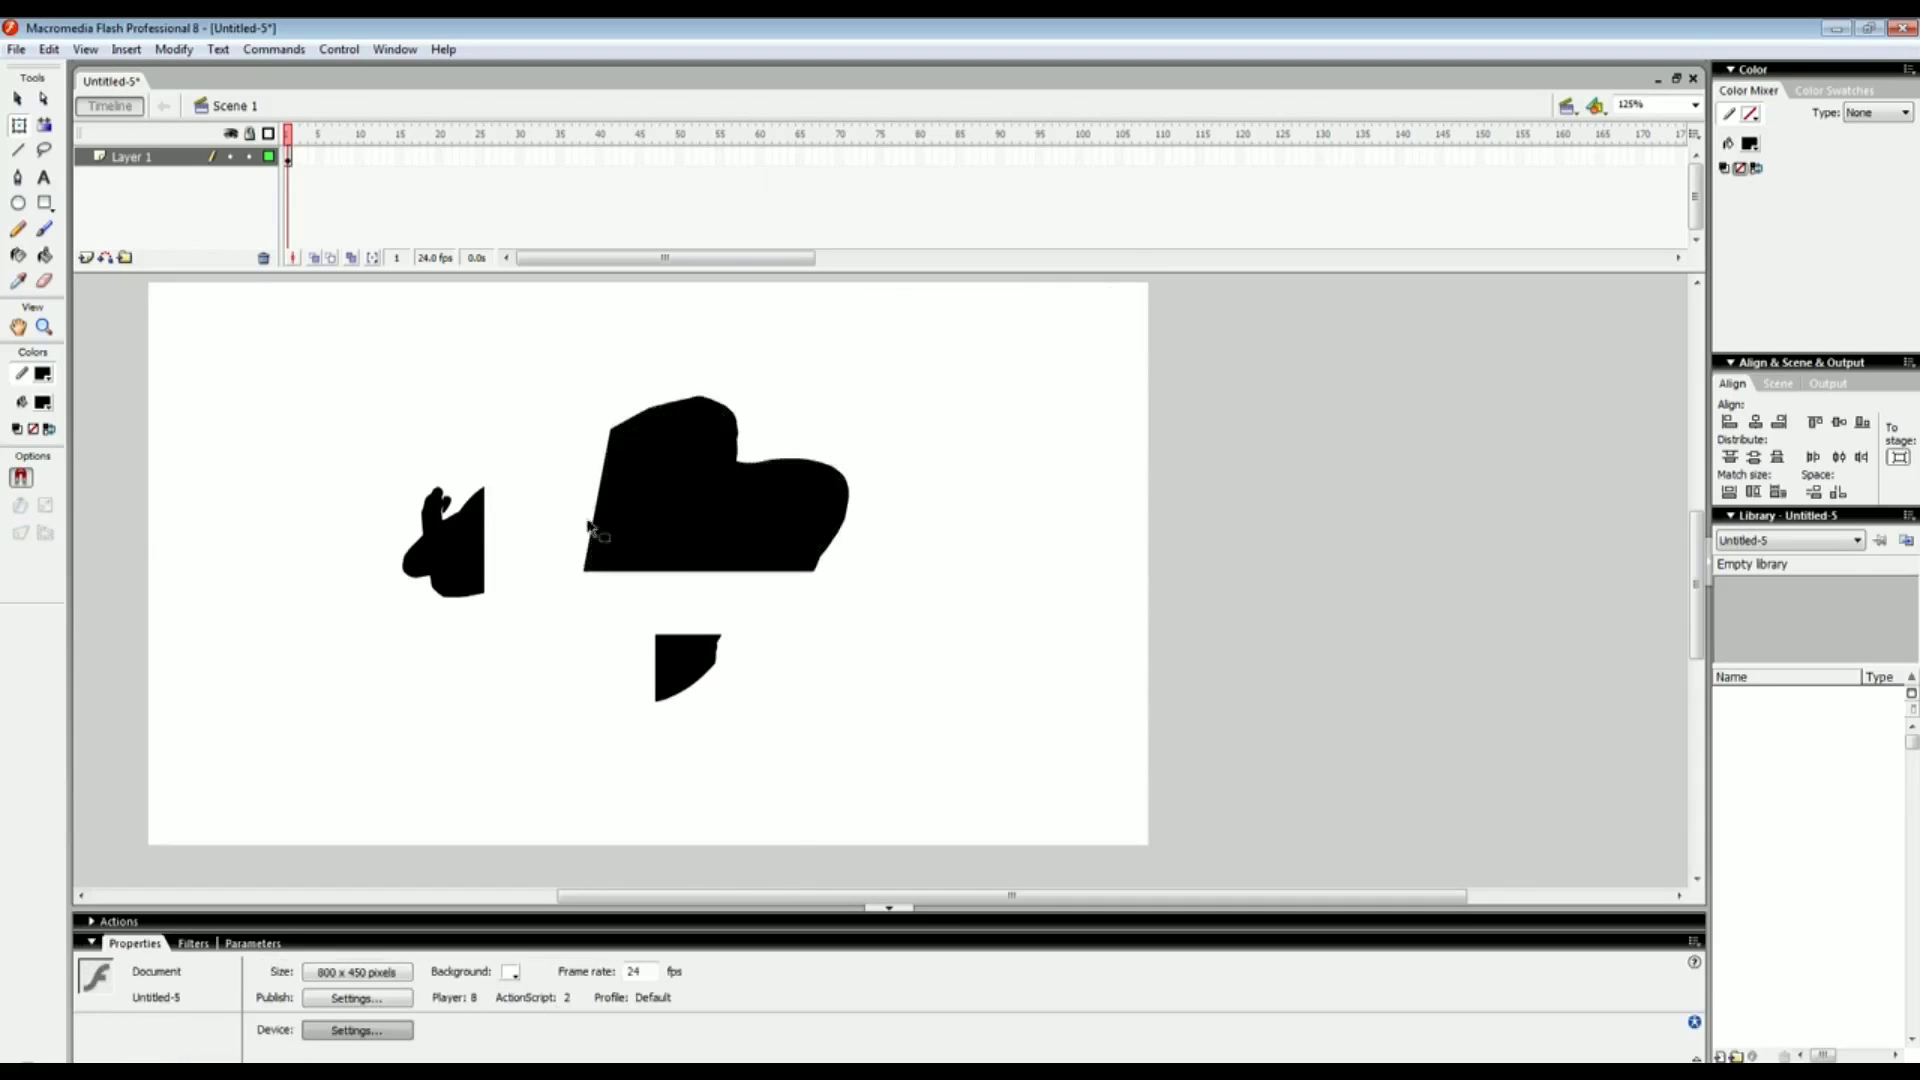
drag(540, 457, 579, 463)
click(718, 438)
drag(772, 402, 701, 399)
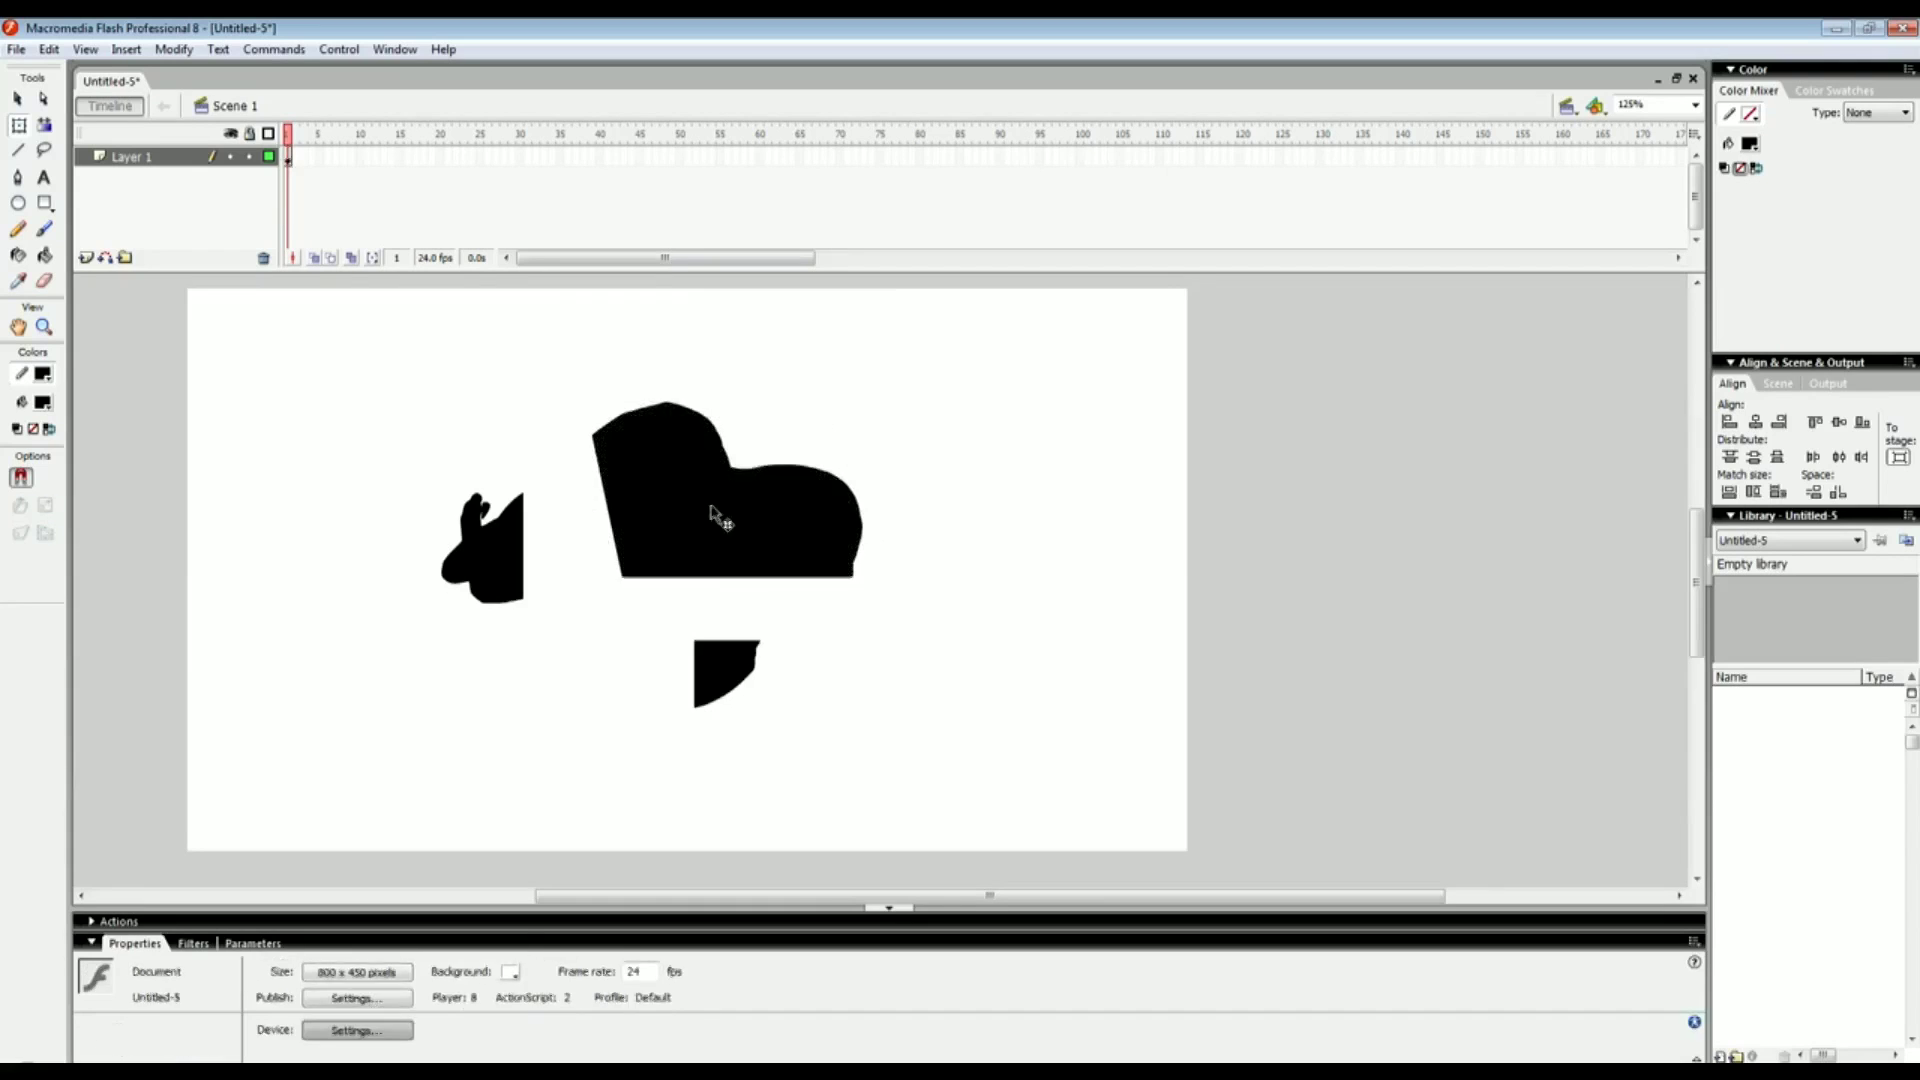
drag(728, 578, 735, 500)
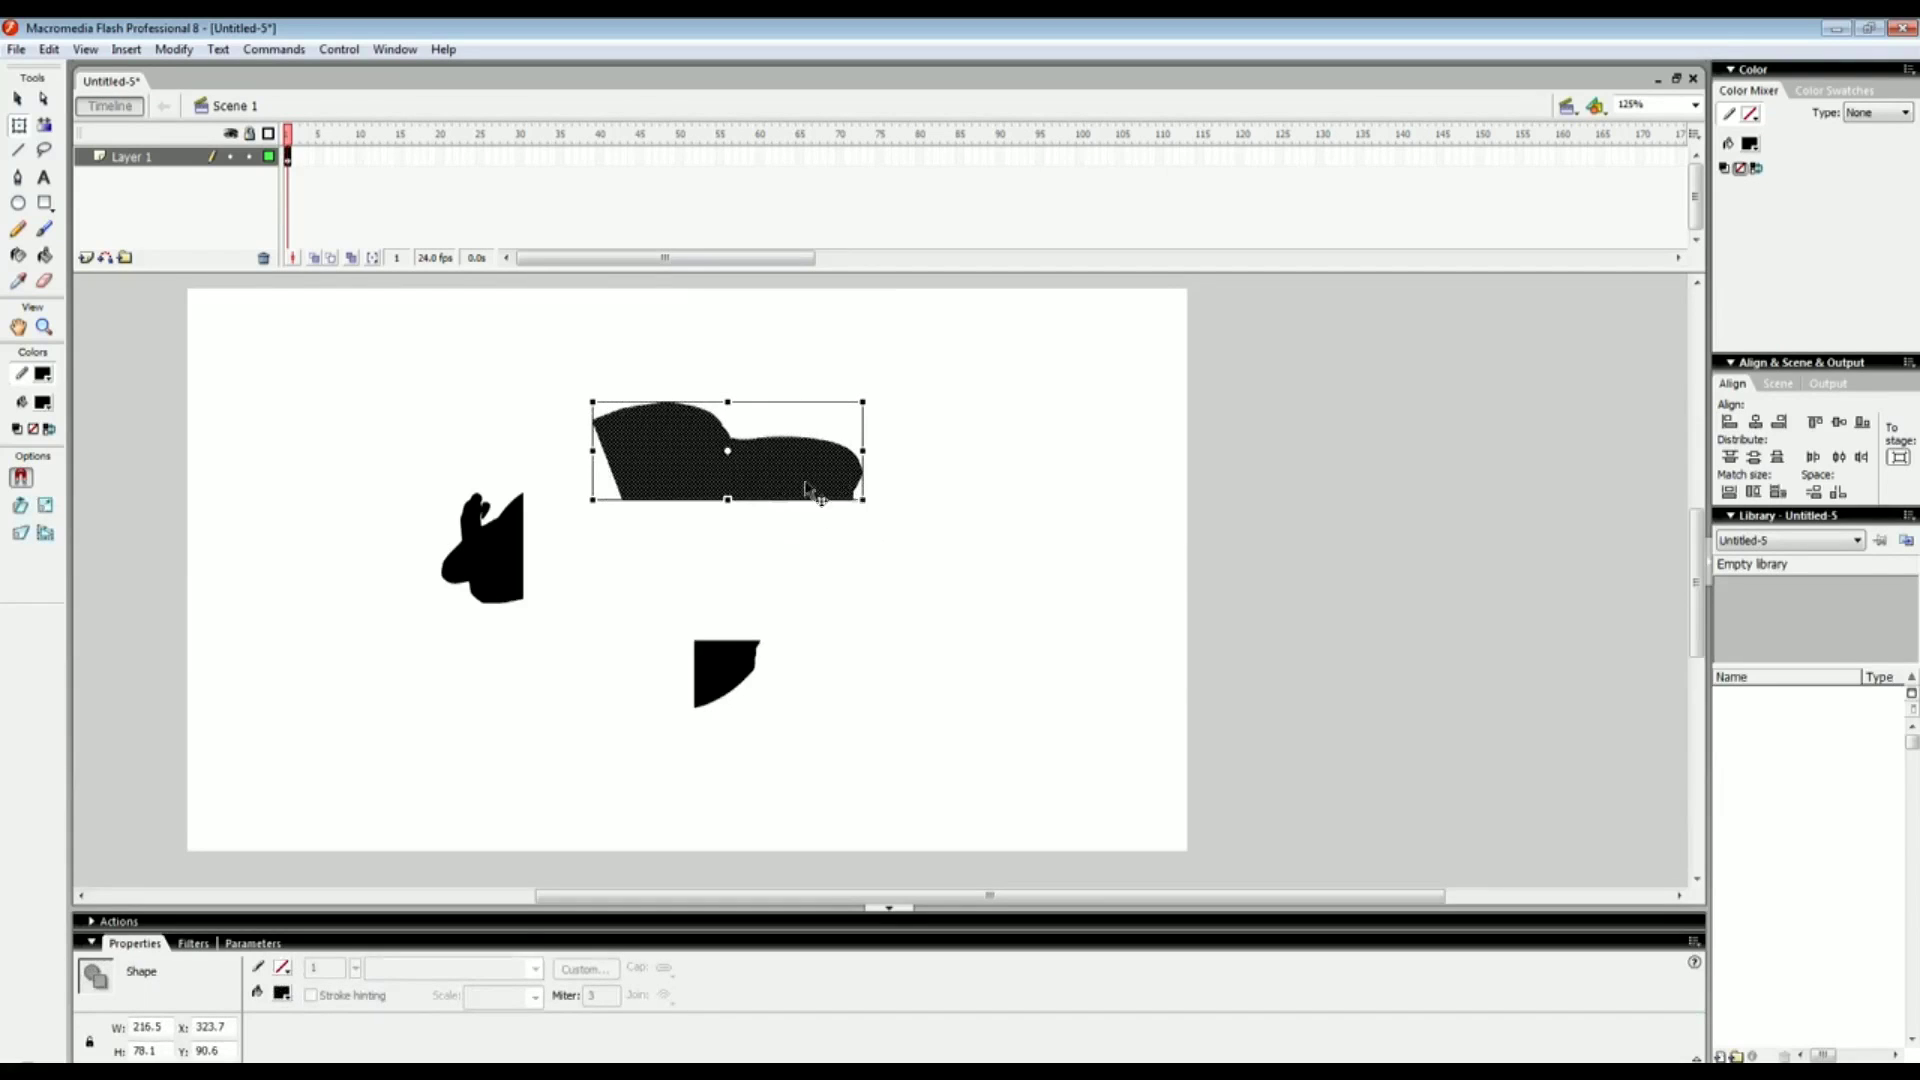
drag(885, 495, 915, 455)
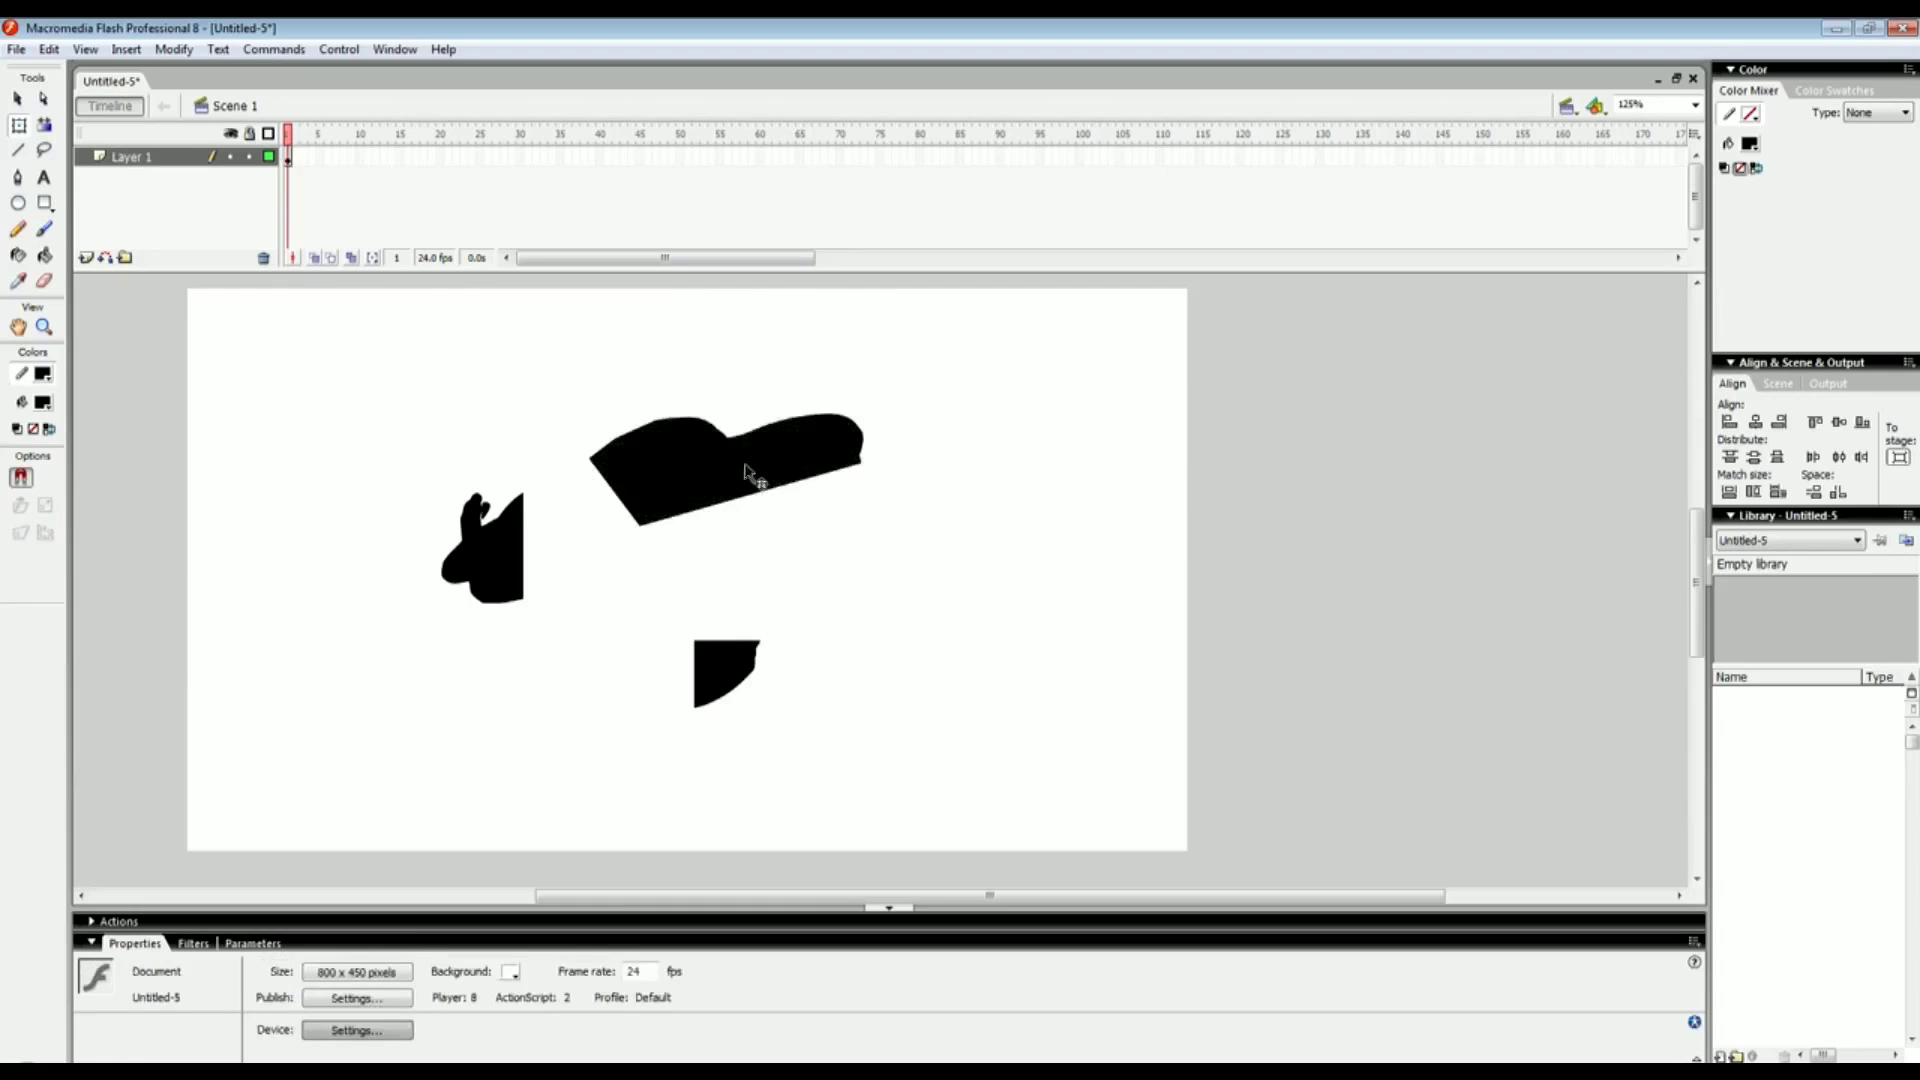
click(673, 484)
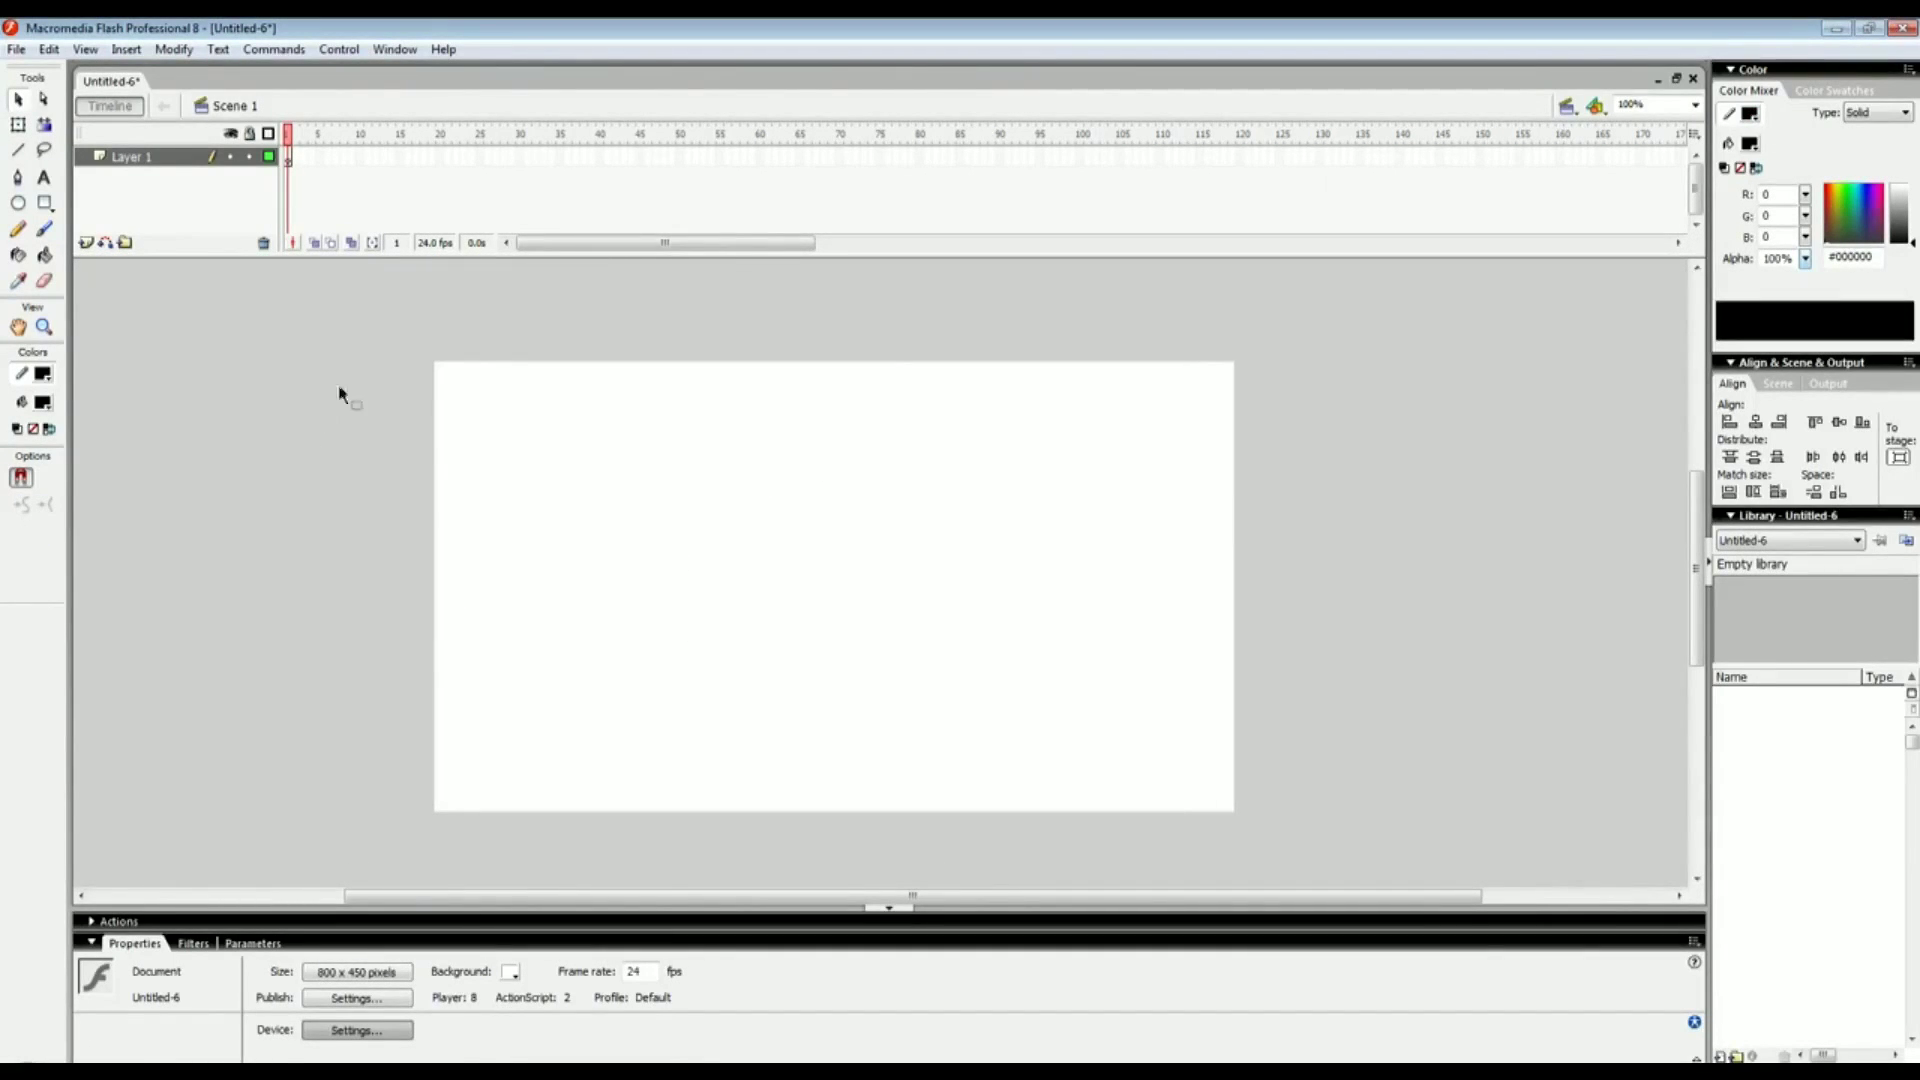
Draw a row of slanted black lines with the Line tool
click(18, 150)
drag(549, 432, 520, 572)
drag(618, 416, 586, 603)
mouse_move(700, 400)
mouse_down()
mouse_move(654, 575)
mouse_move(718, 631)
mouse_up()
drag(811, 404, 756, 597)
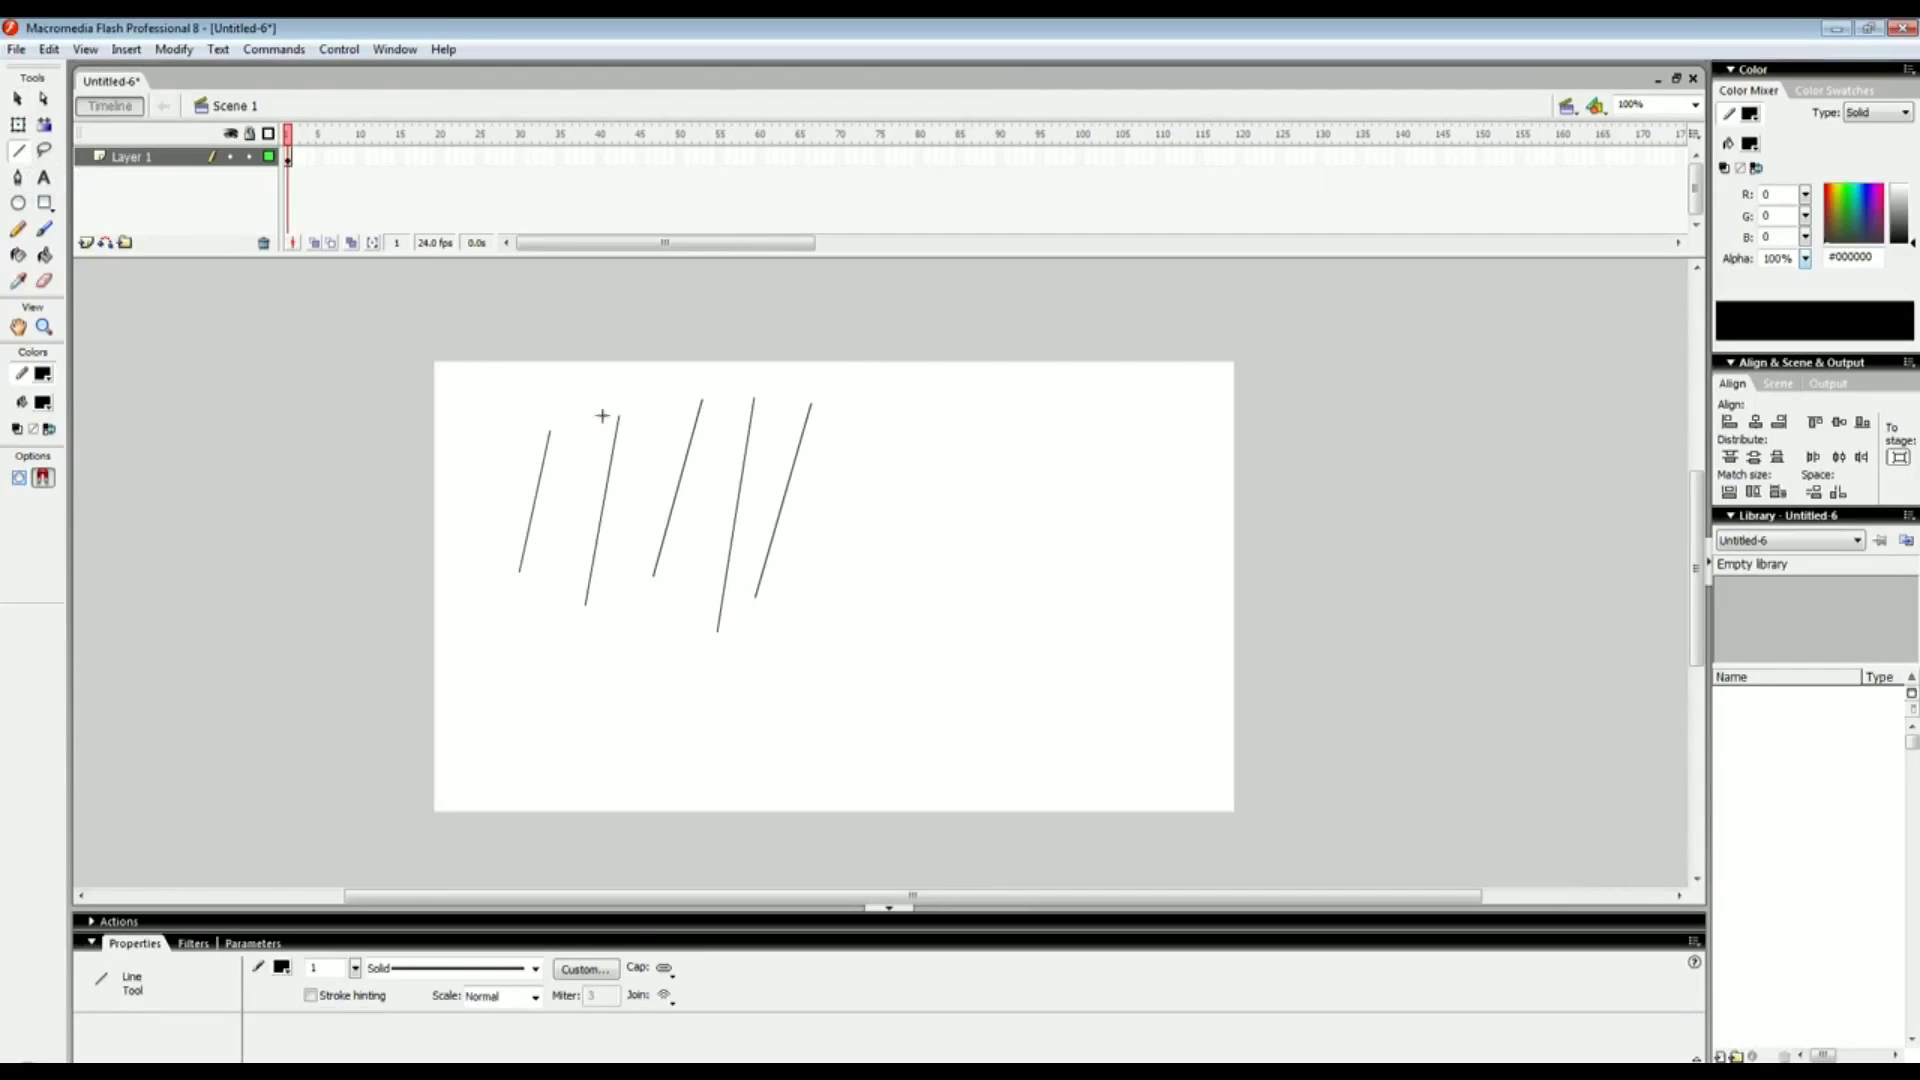
key(space)
drag(542, 455, 485, 448)
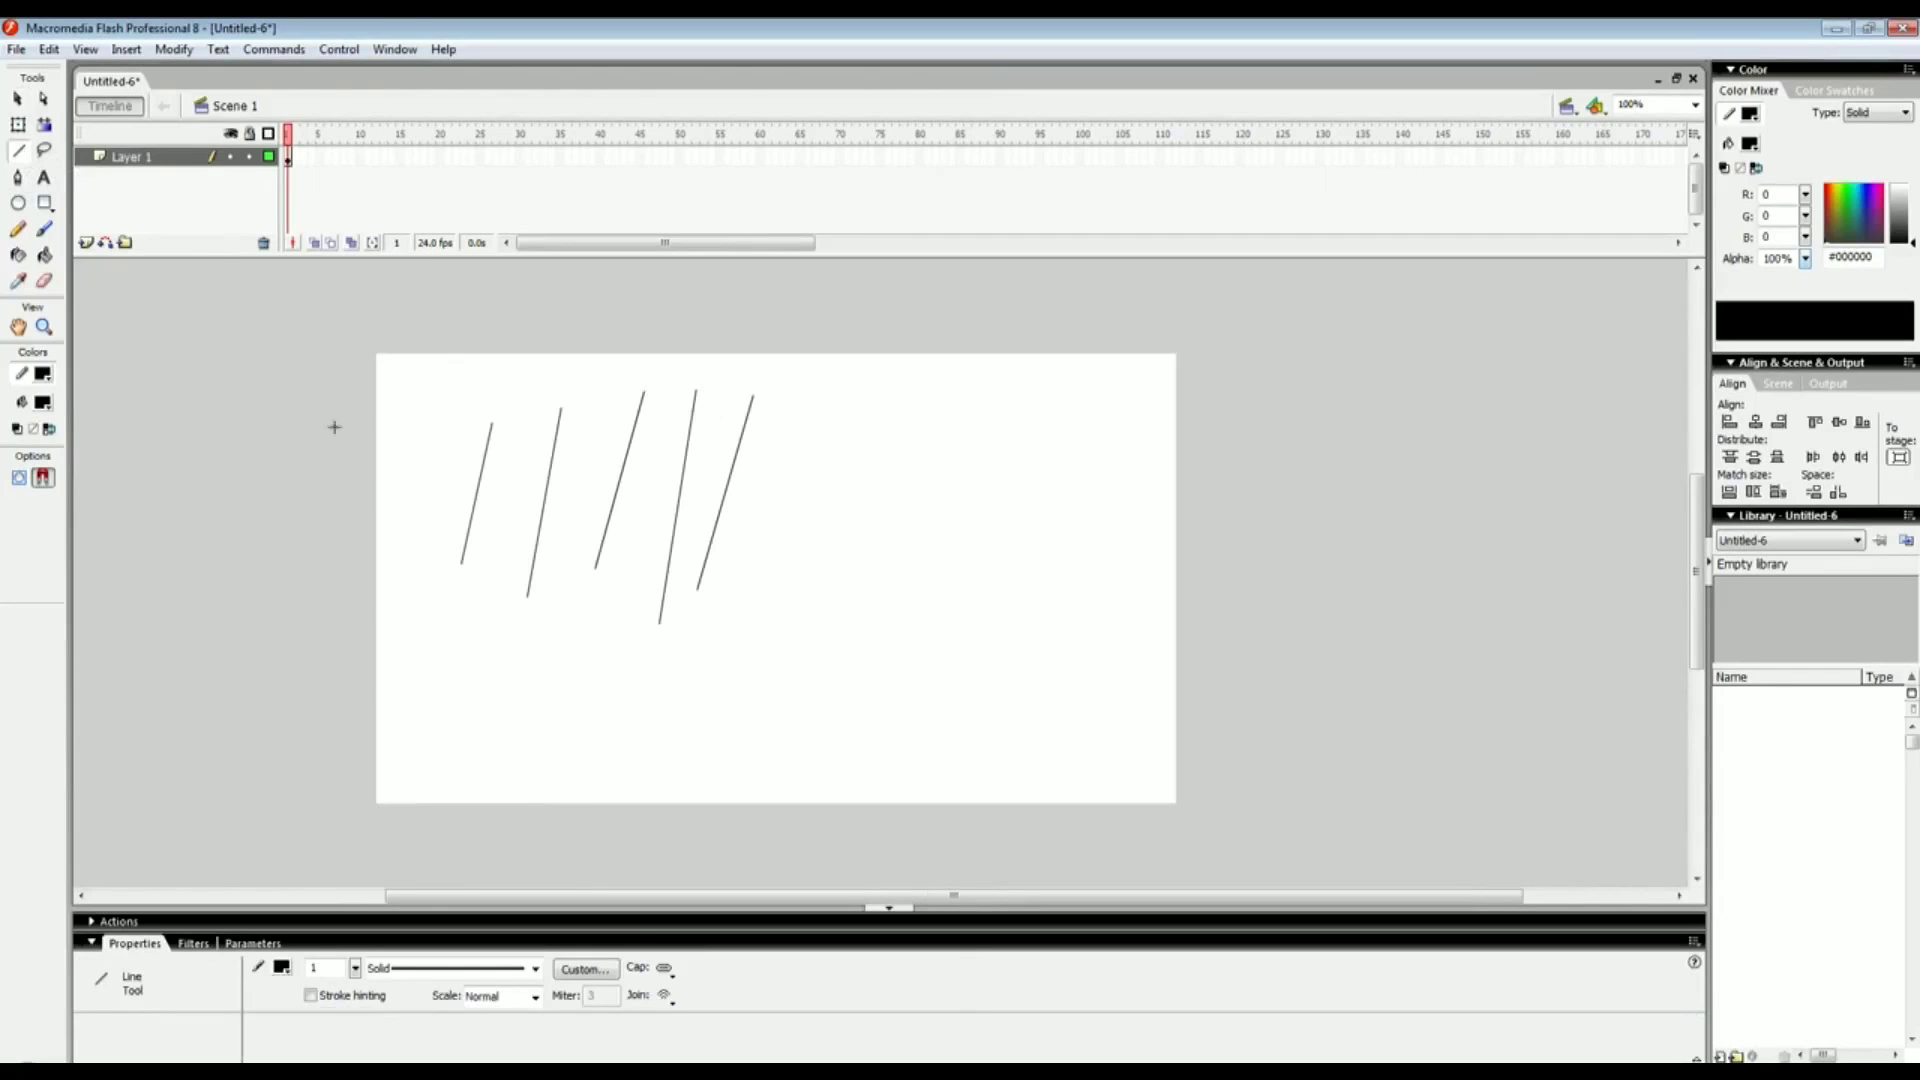
Draw a filled black rectangle at the upper right and a black circle below it
click(45, 204)
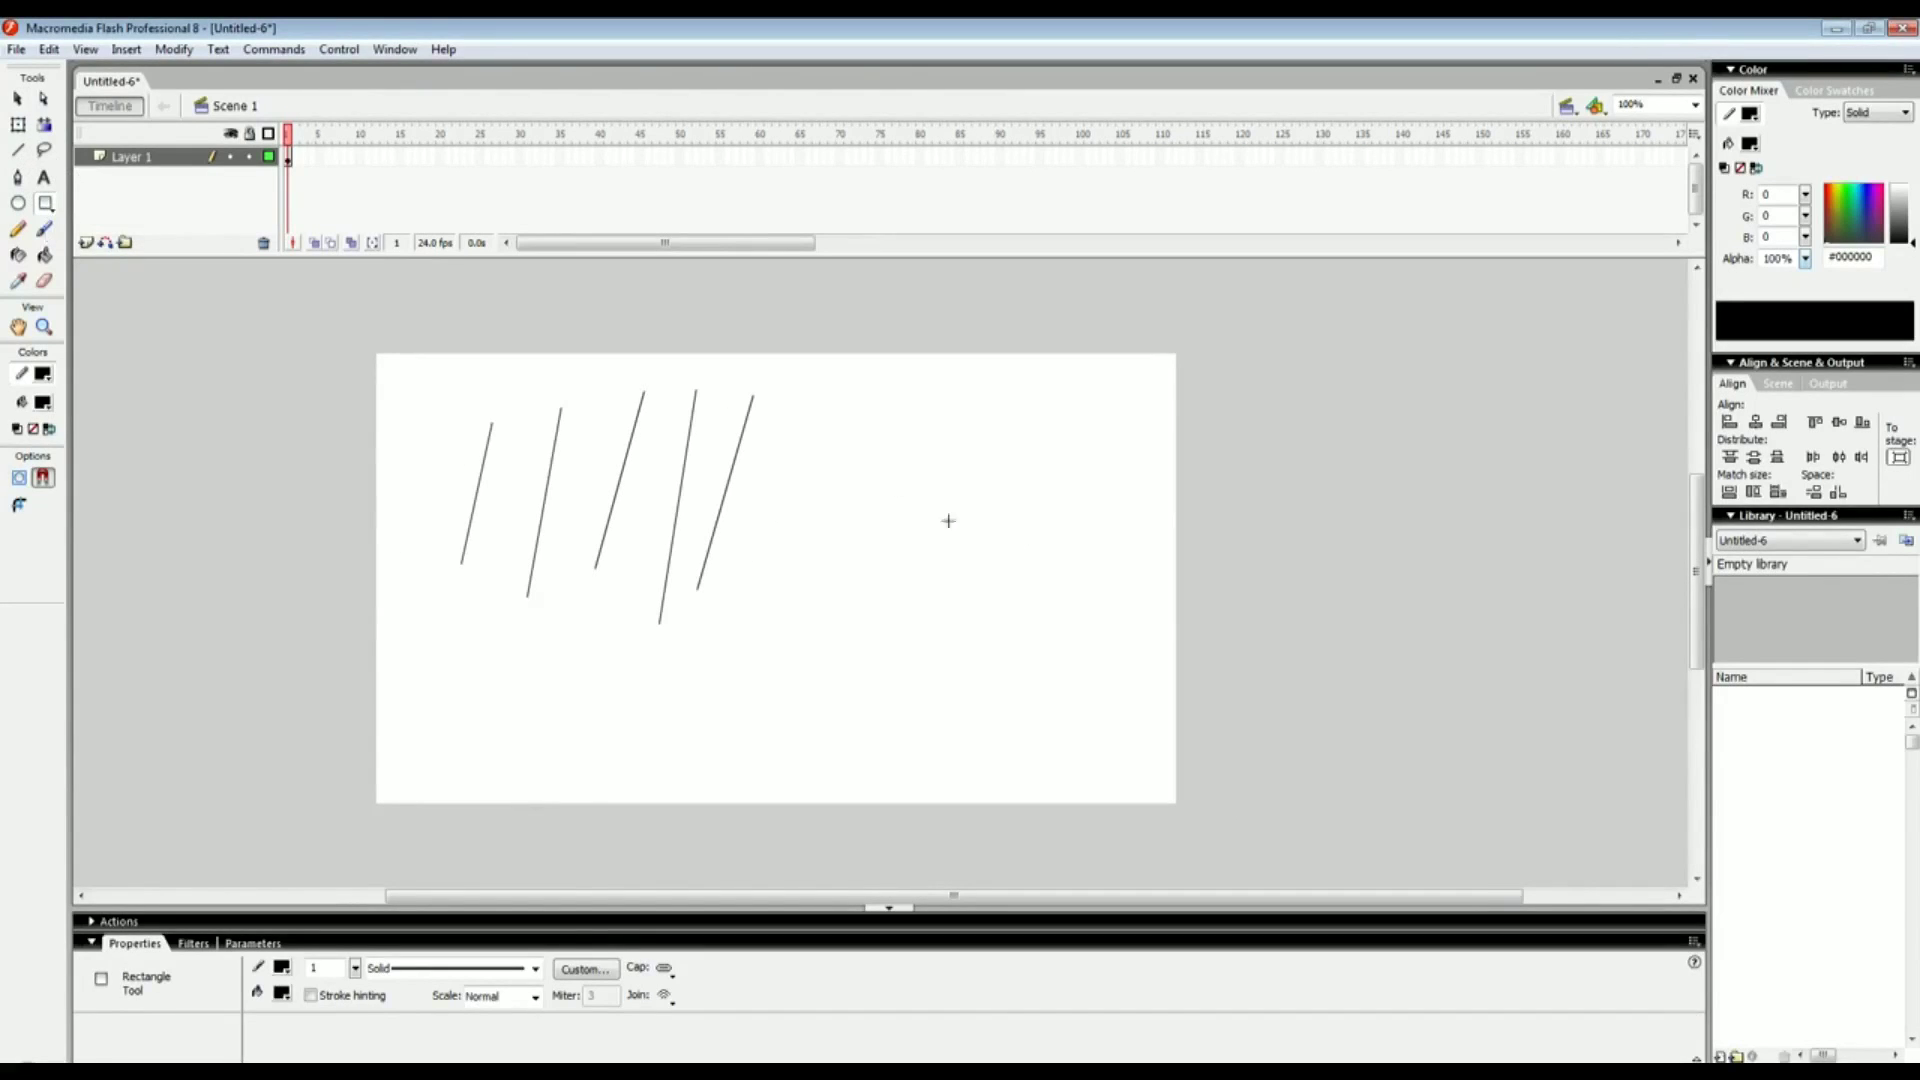
drag(823, 396, 1140, 537)
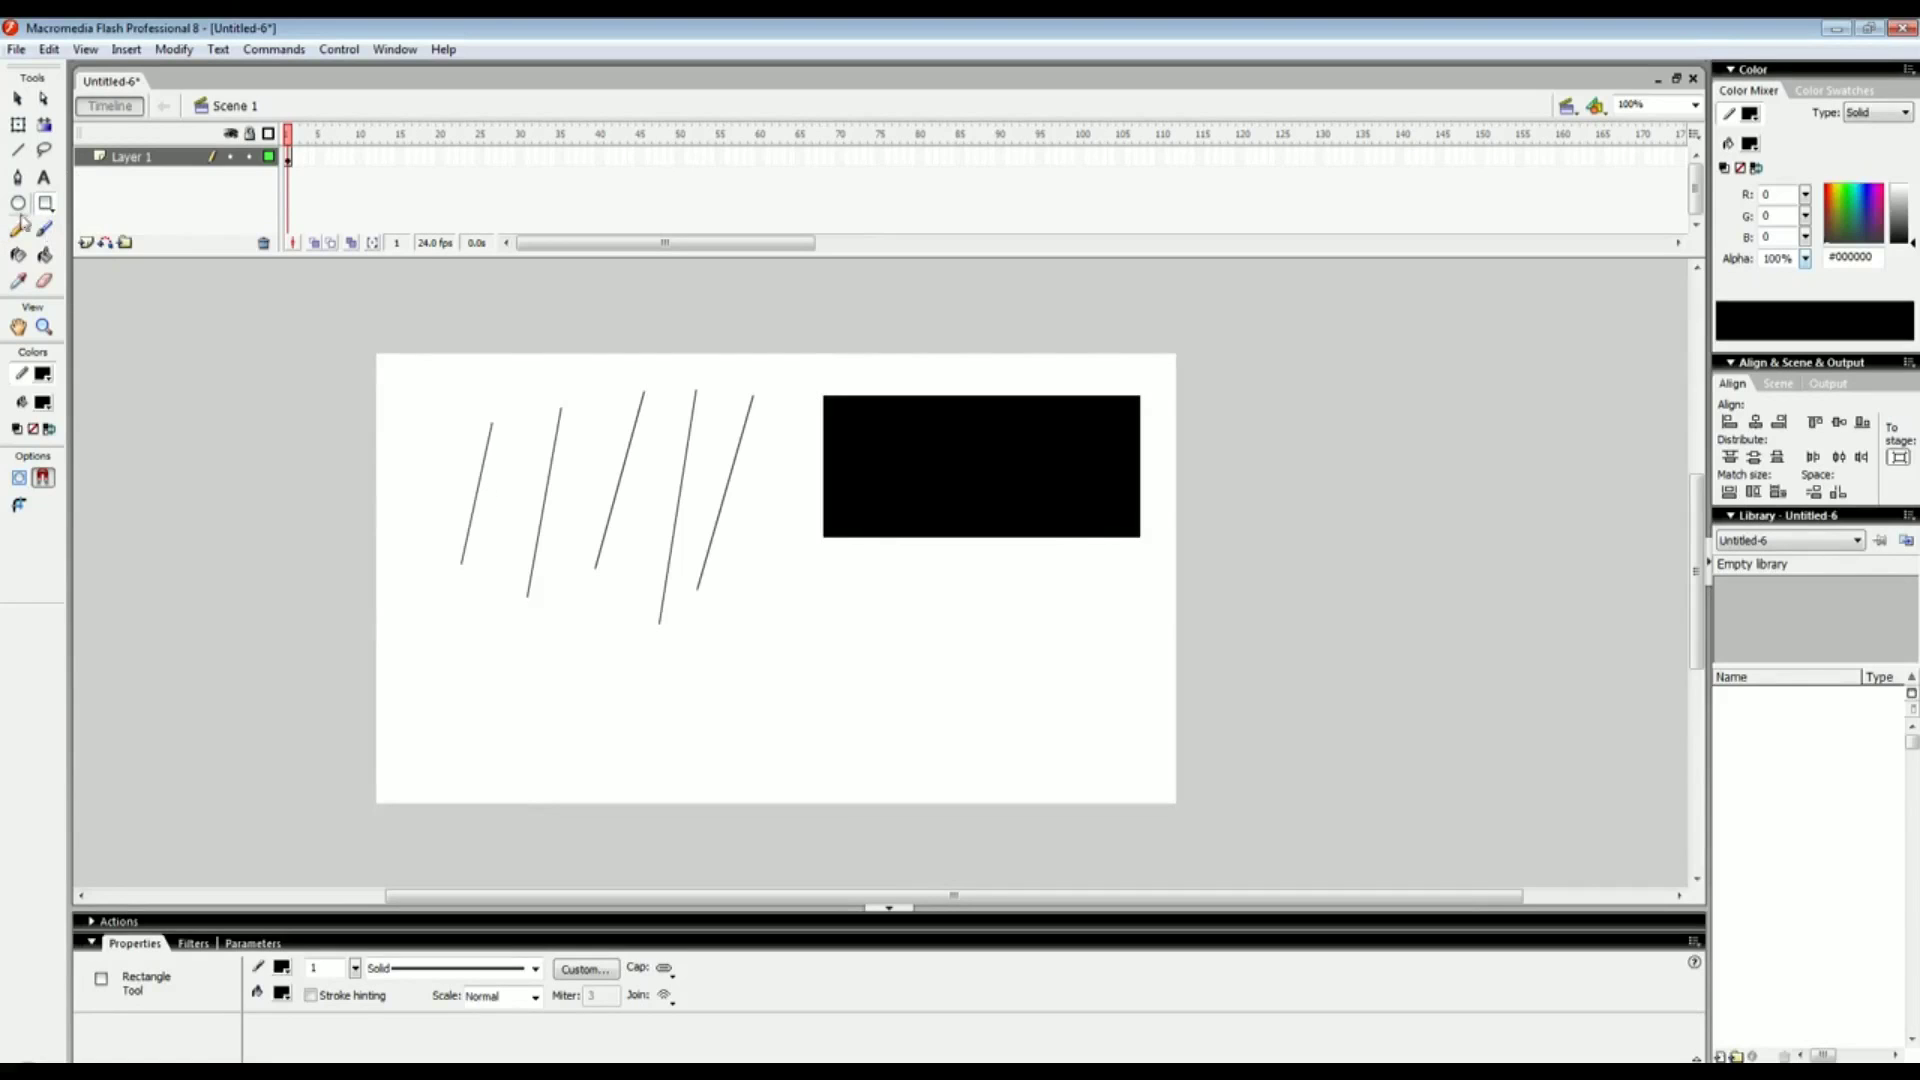
click(18, 203)
drag(848, 585, 1054, 762)
mouse_move(913, 636)
mouse_down()
mouse_move(932, 632)
mouse_move(899, 662)
mouse_up()
Marquee-select the five lines and move them down and to the left
key(v)
drag(638, 428, 632, 408)
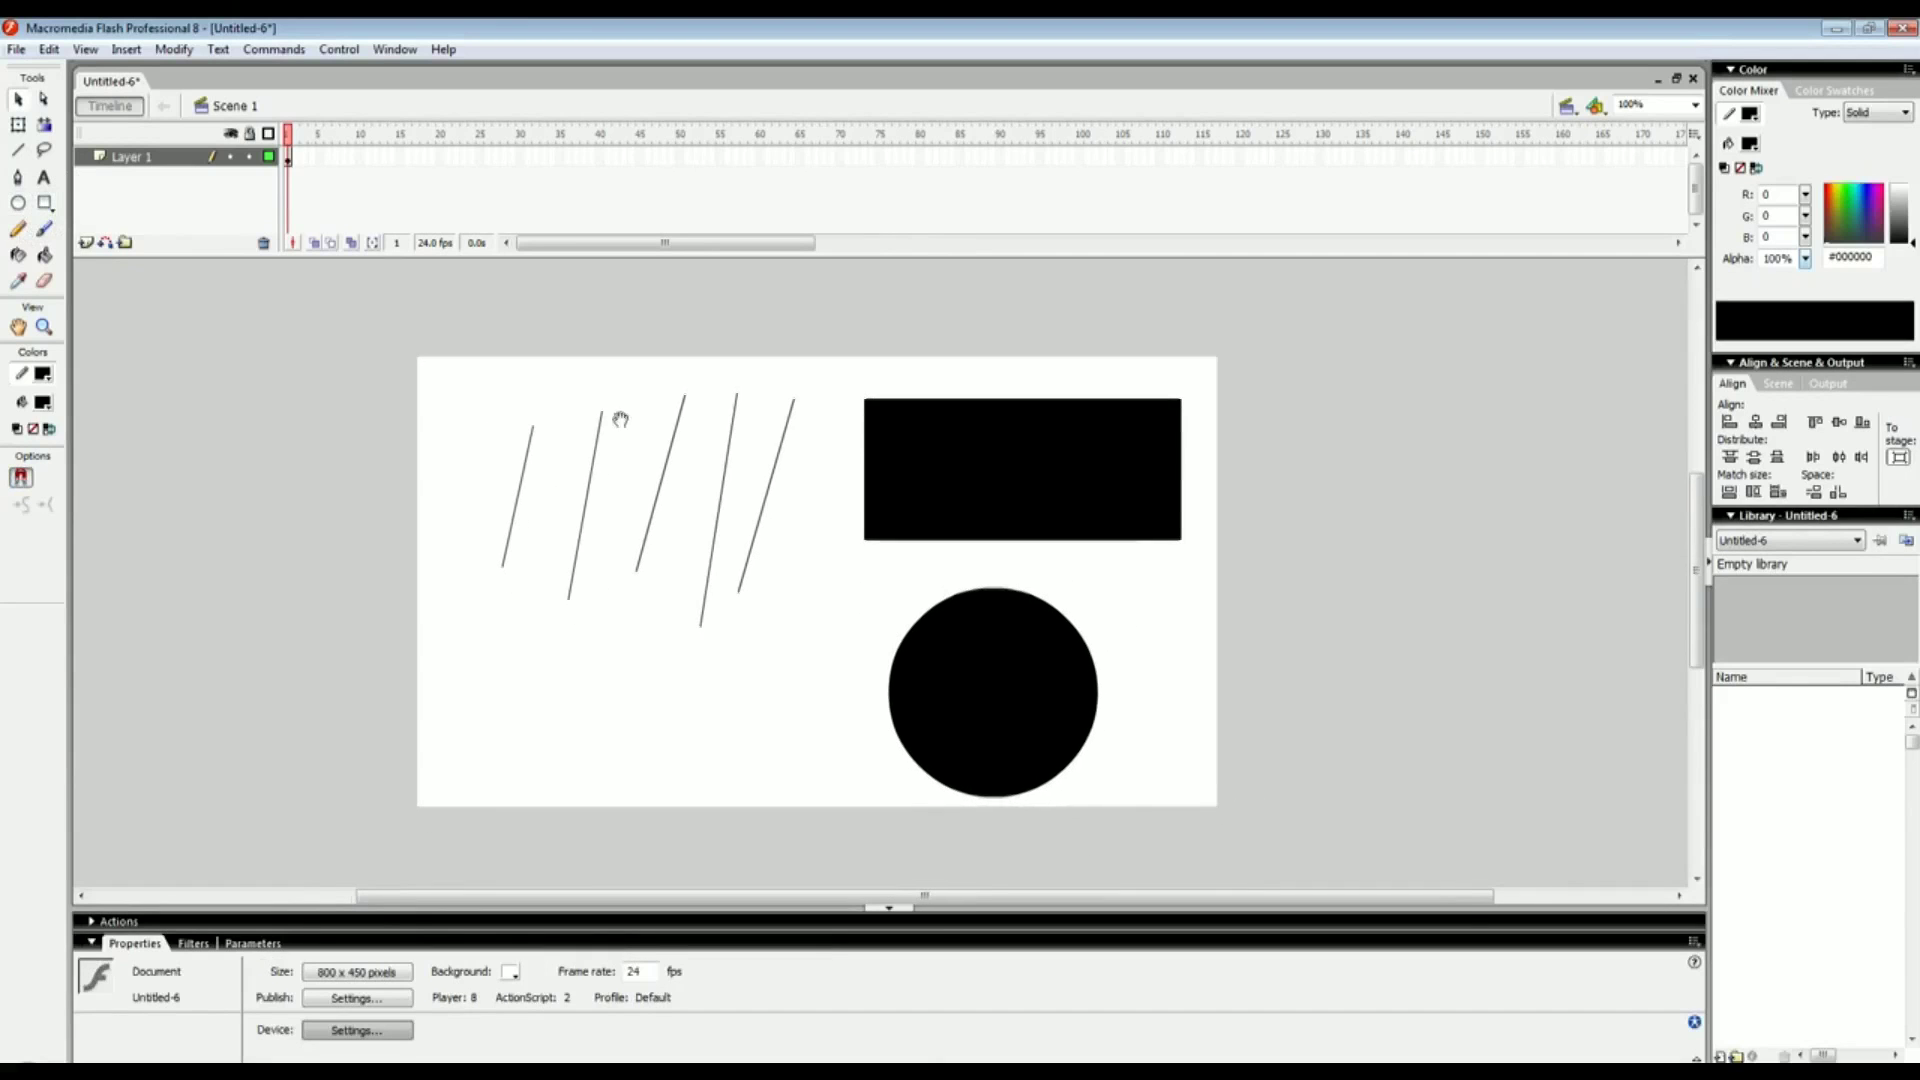
drag(424, 316, 822, 609)
drag(777, 470, 764, 545)
click(833, 565)
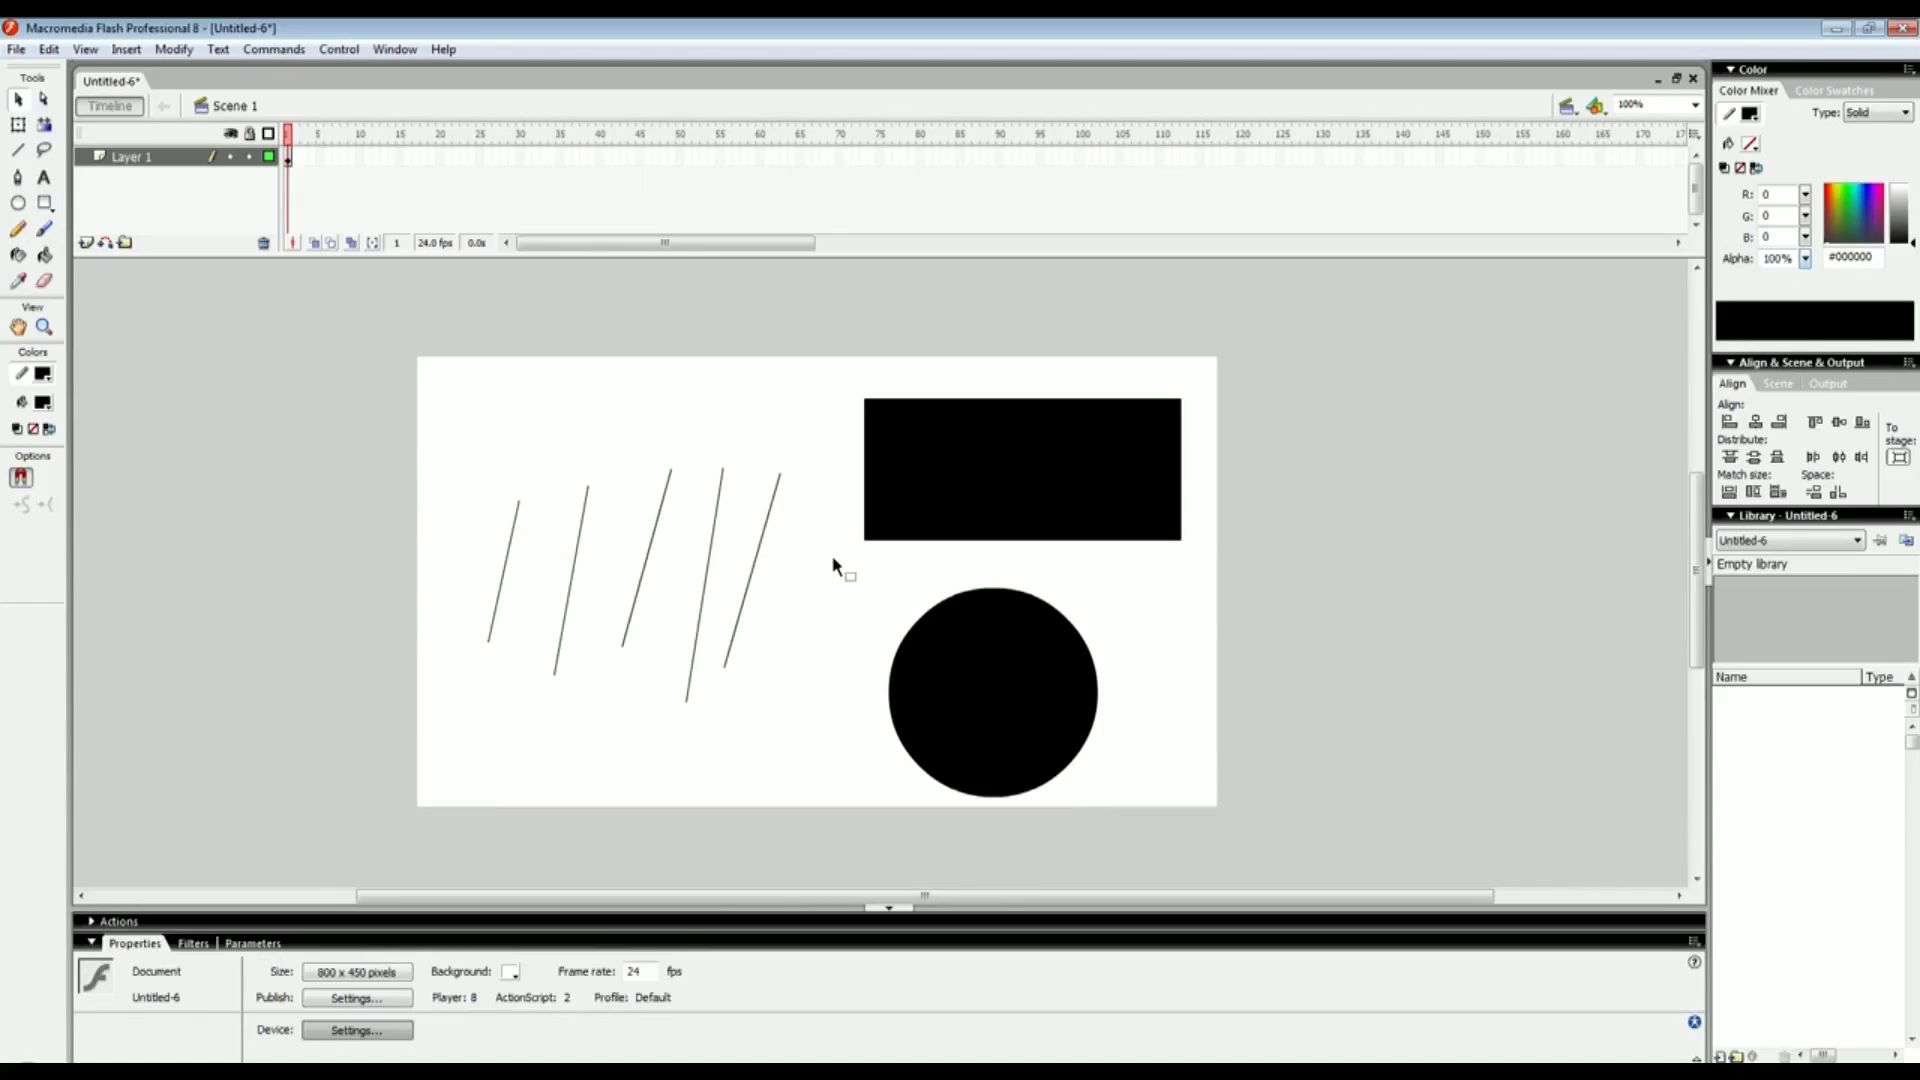
key(space)
drag(585, 469, 467, 419)
Adjust the leftmost line's endpoints and bend the first two lines into arcs
drag(469, 600, 425, 600)
drag(466, 439, 498, 391)
drag(426, 599, 442, 634)
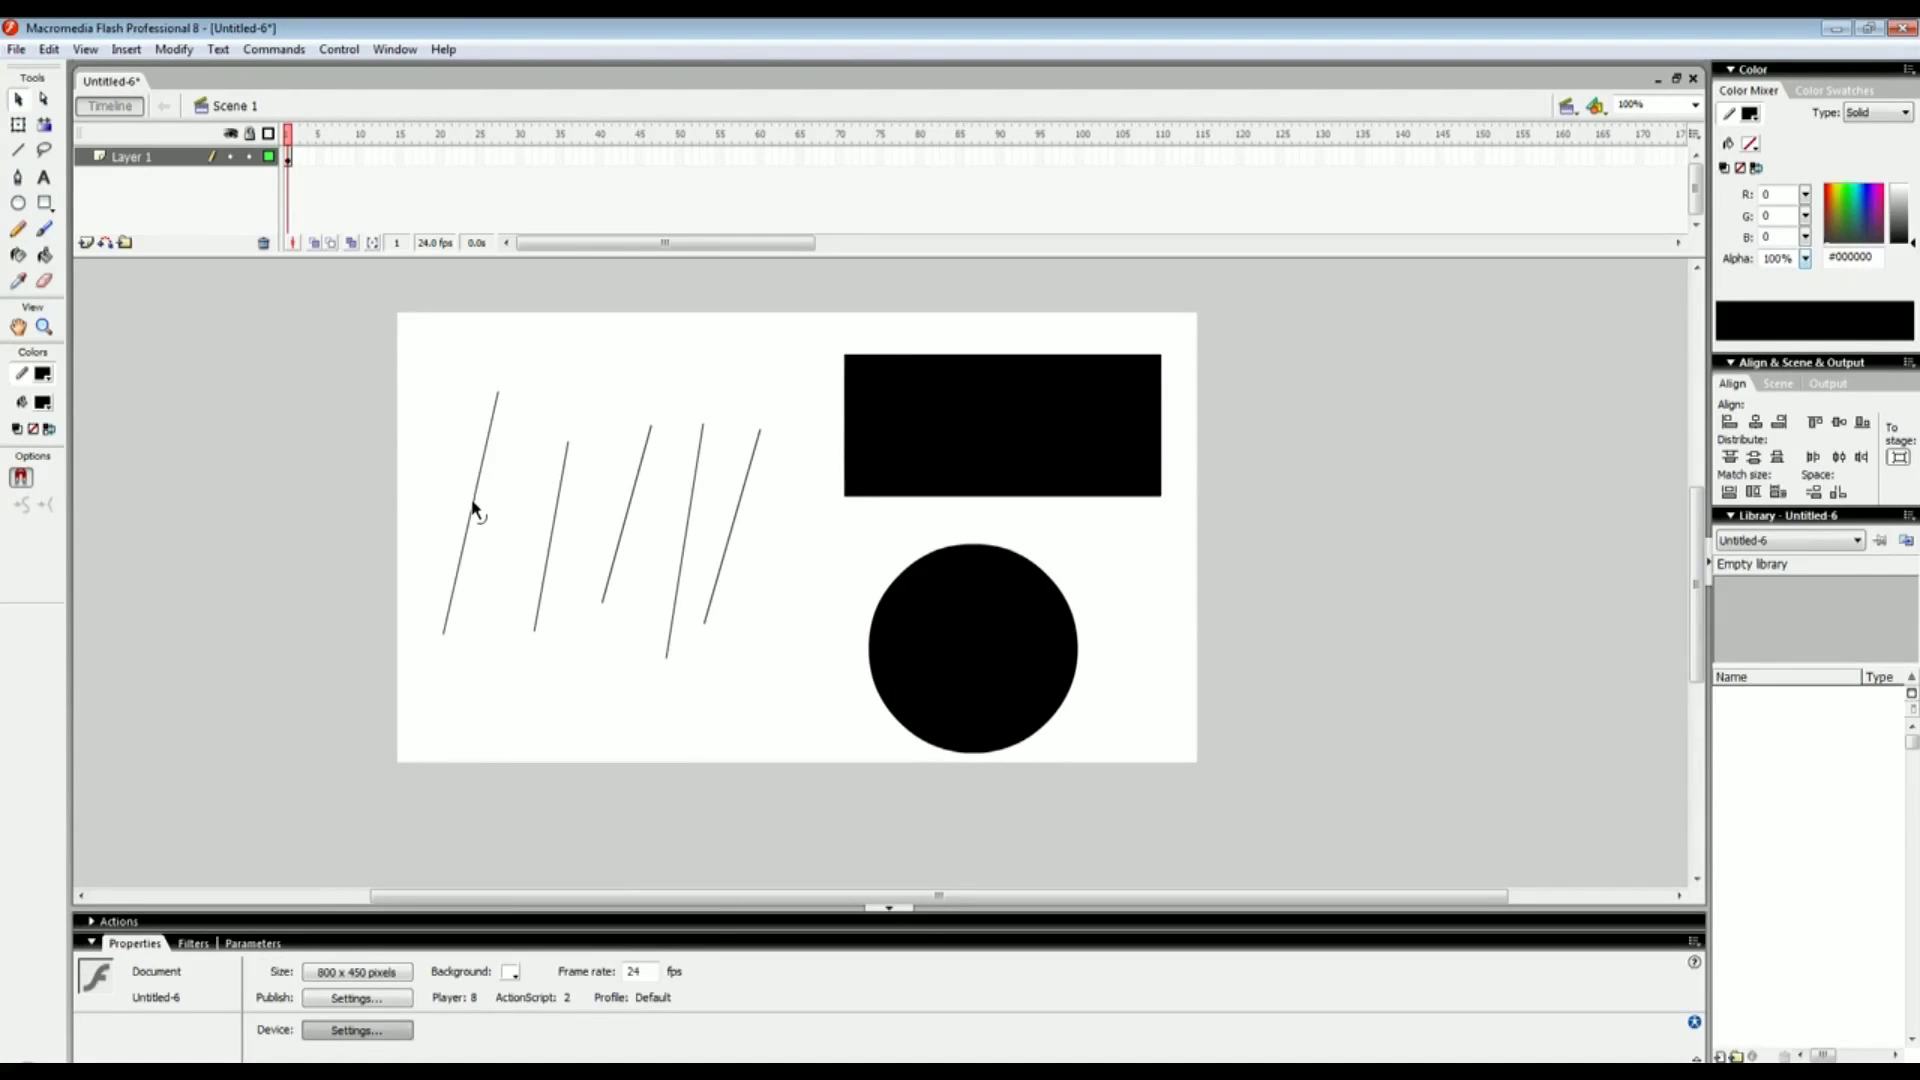
drag(473, 510, 369, 522)
drag(555, 515, 492, 545)
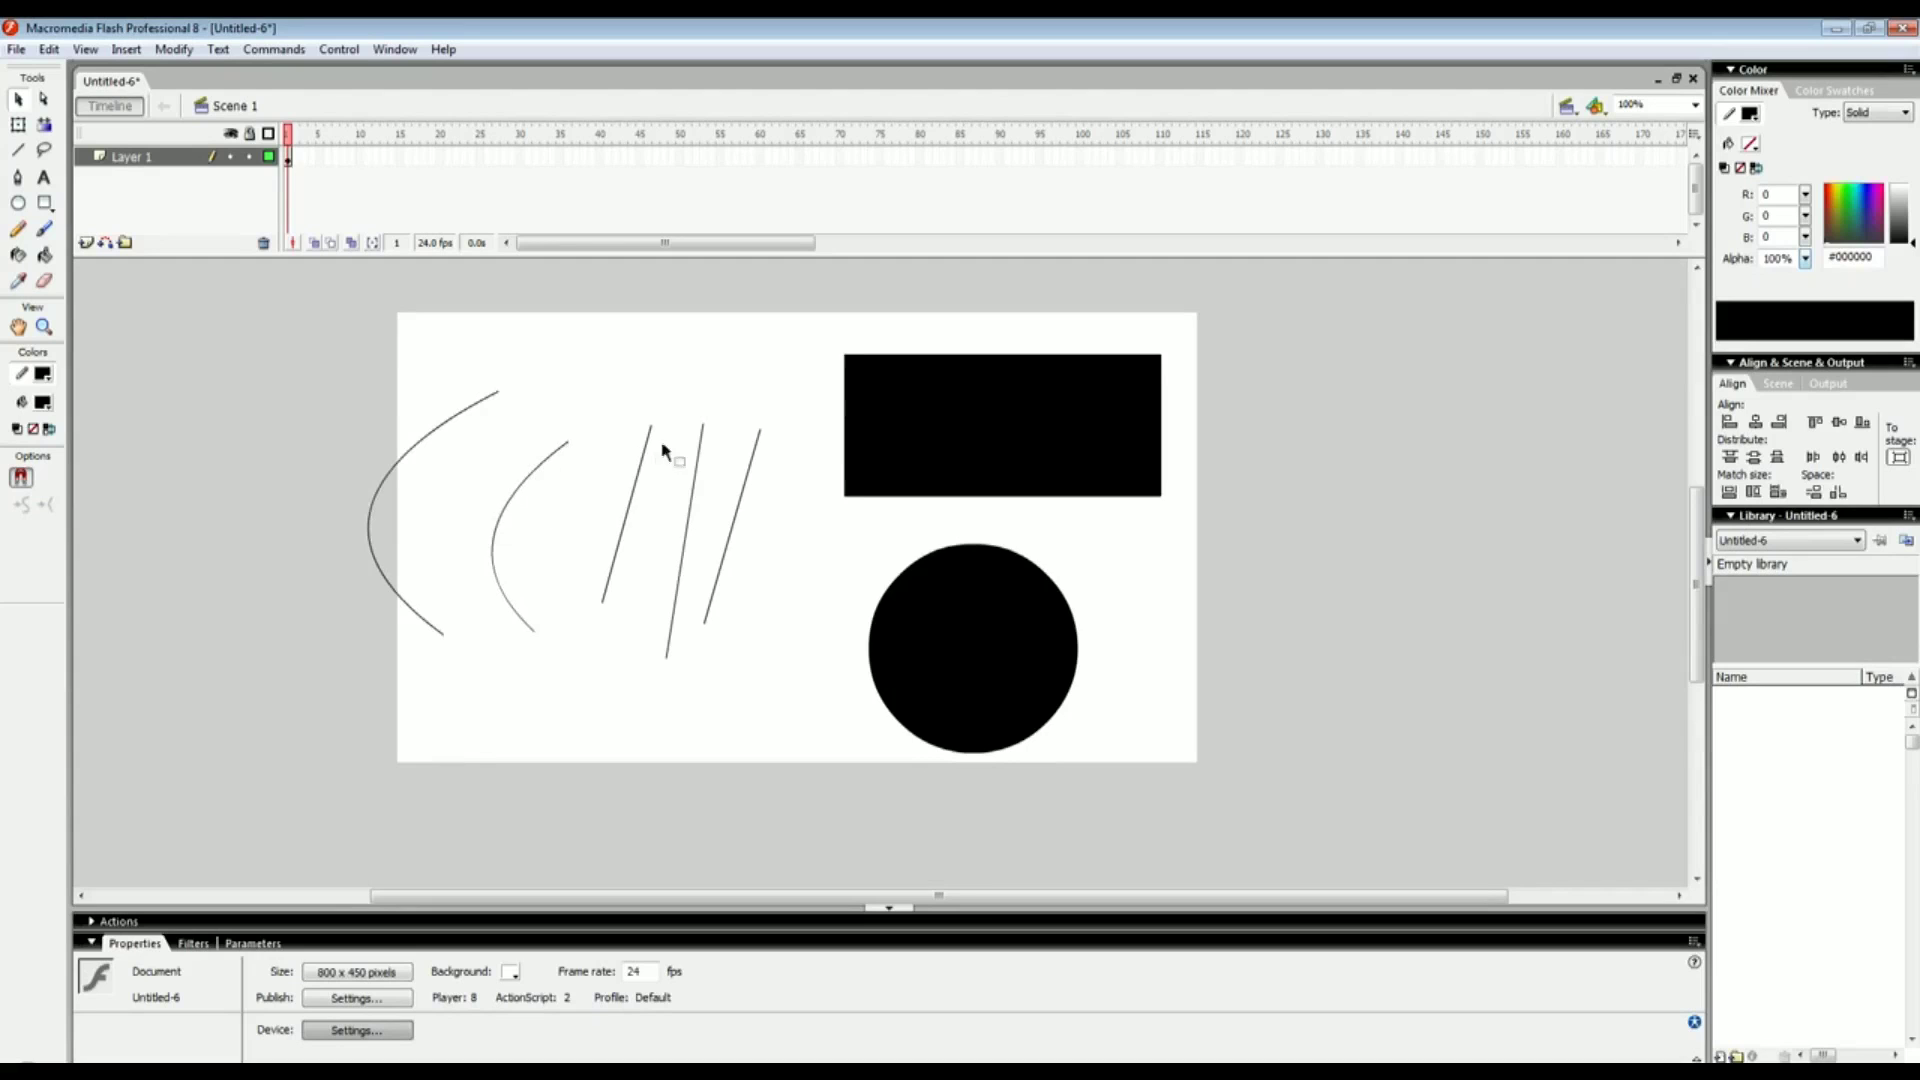
drag(619, 481, 568, 485)
Drag the trapezoid's corners and edges into an irregular shape with a pointed wing and a notch
drag(555, 405, 540, 419)
drag(552, 376, 630, 318)
drag(820, 421, 665, 305)
drag(967, 405, 863, 322)
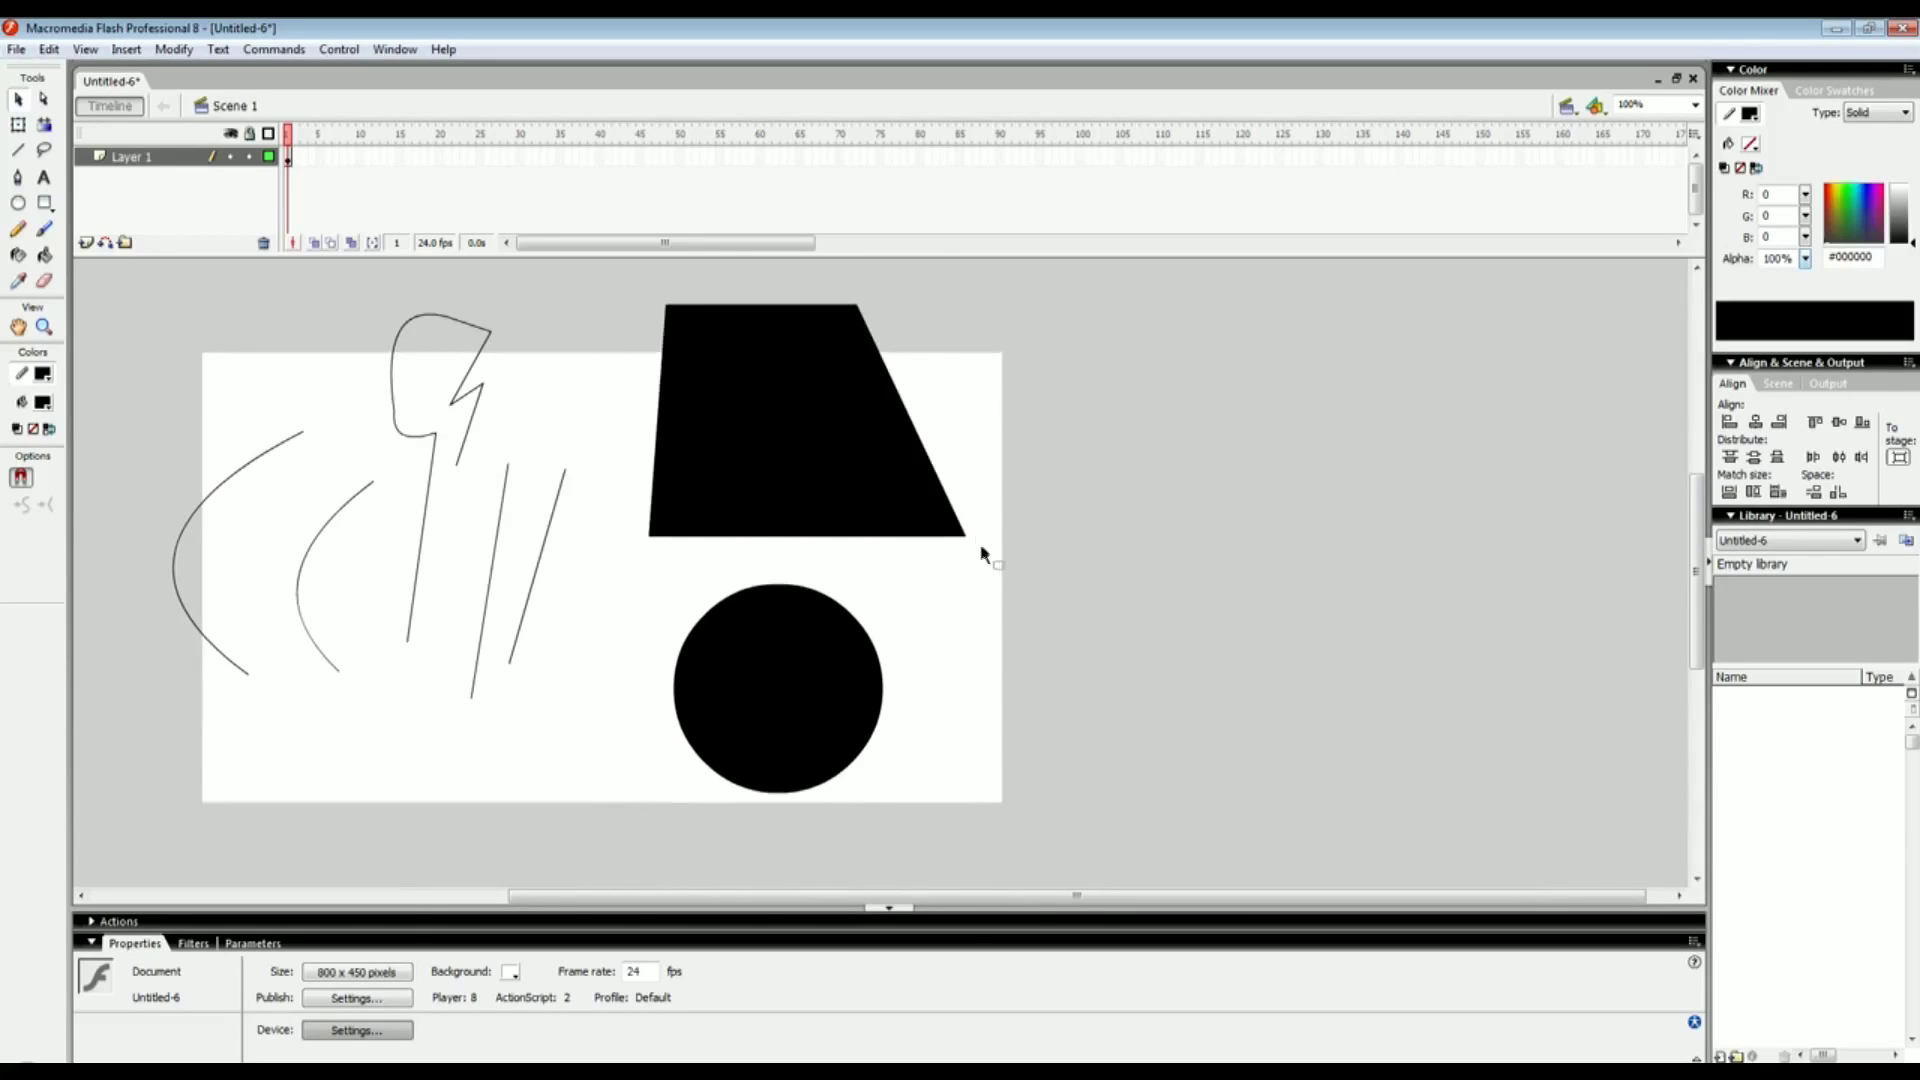
drag(963, 537, 1047, 449)
drag(857, 306, 885, 307)
drag(761, 312, 766, 372)
drag(900, 472, 850, 475)
drag(913, 317, 1134, 443)
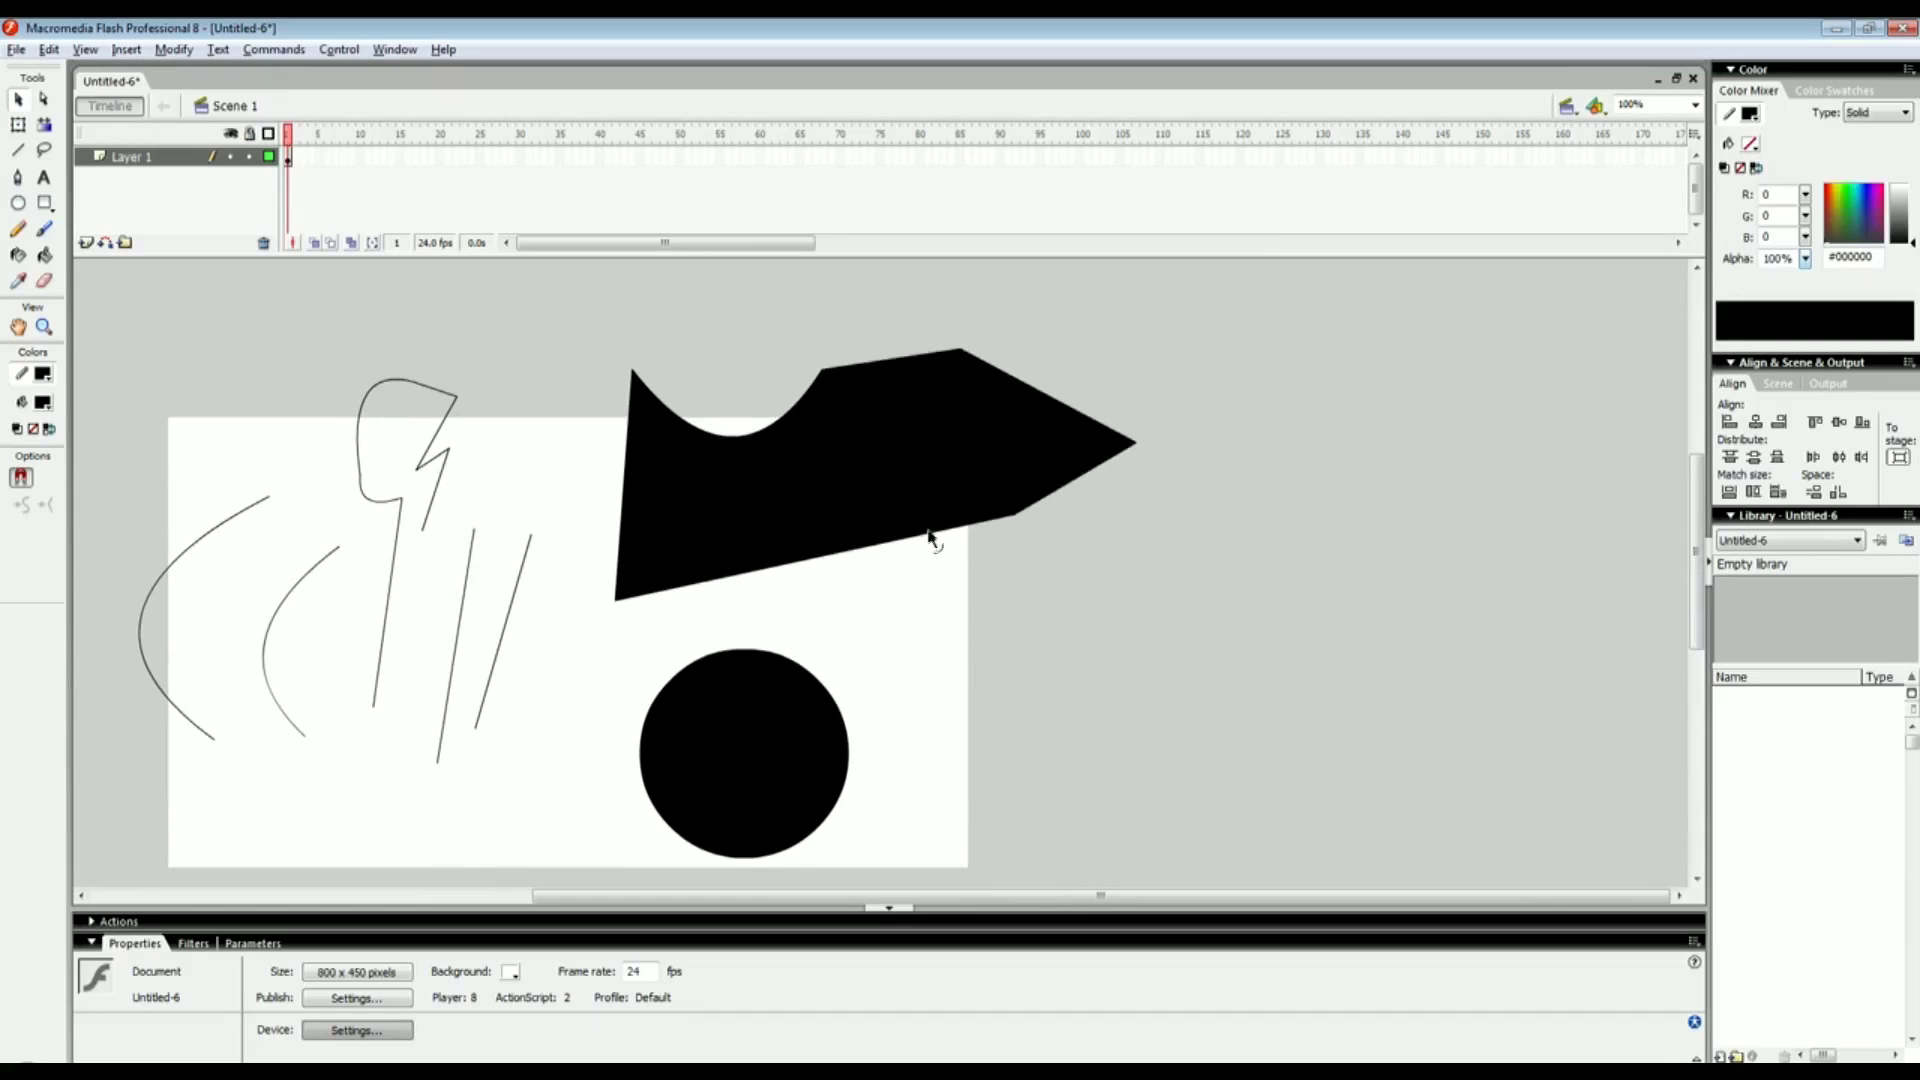
drag(929, 538, 937, 439)
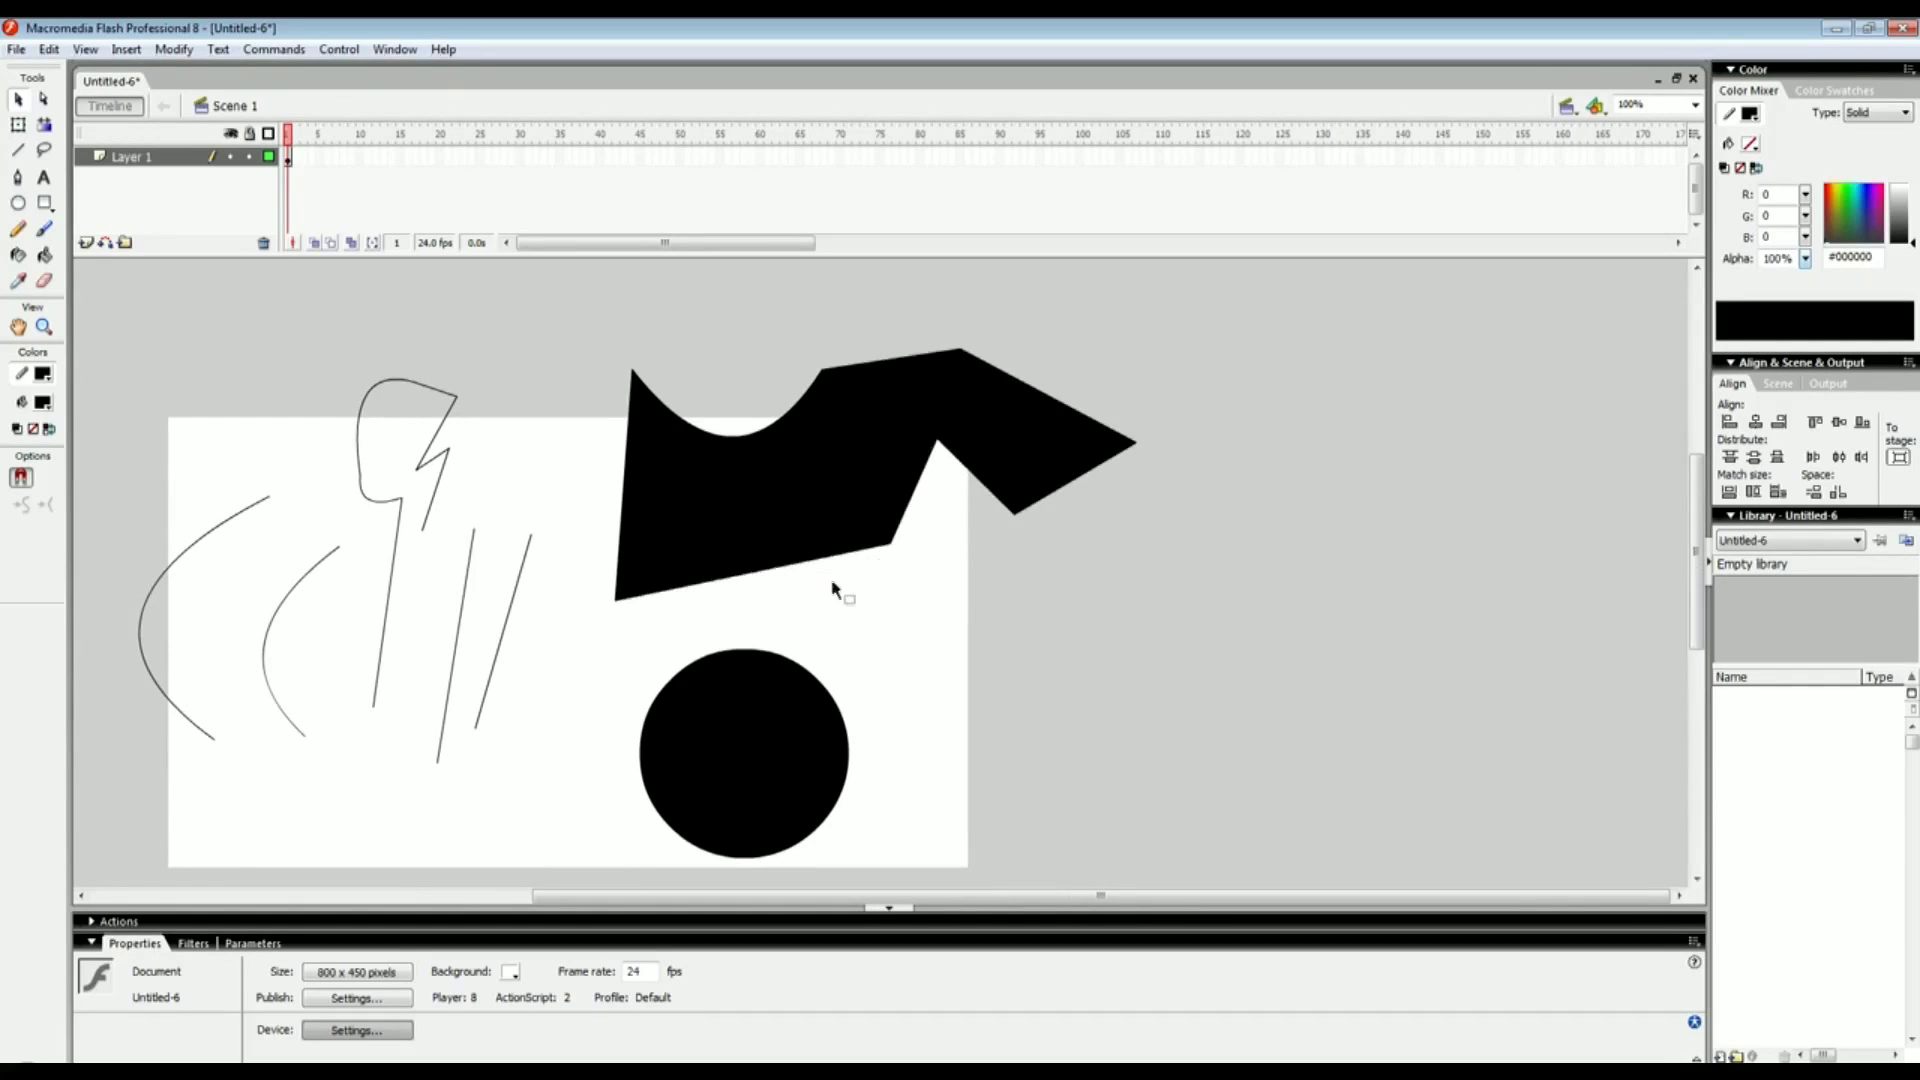
Pull the circle into a beaked teardrop, then drag its fill right, away from the outline
scroll(815, 578, down, 3)
drag(808, 537, 958, 508)
drag(739, 521, 696, 500)
mouse_move(738, 618)
mouse_down()
mouse_move(685, 652)
mouse_move(814, 600)
mouse_move(1068, 660)
mouse_up()
Draw a black rectangle along the stage's bottom edge
click(787, 611)
drag(778, 474, 763, 588)
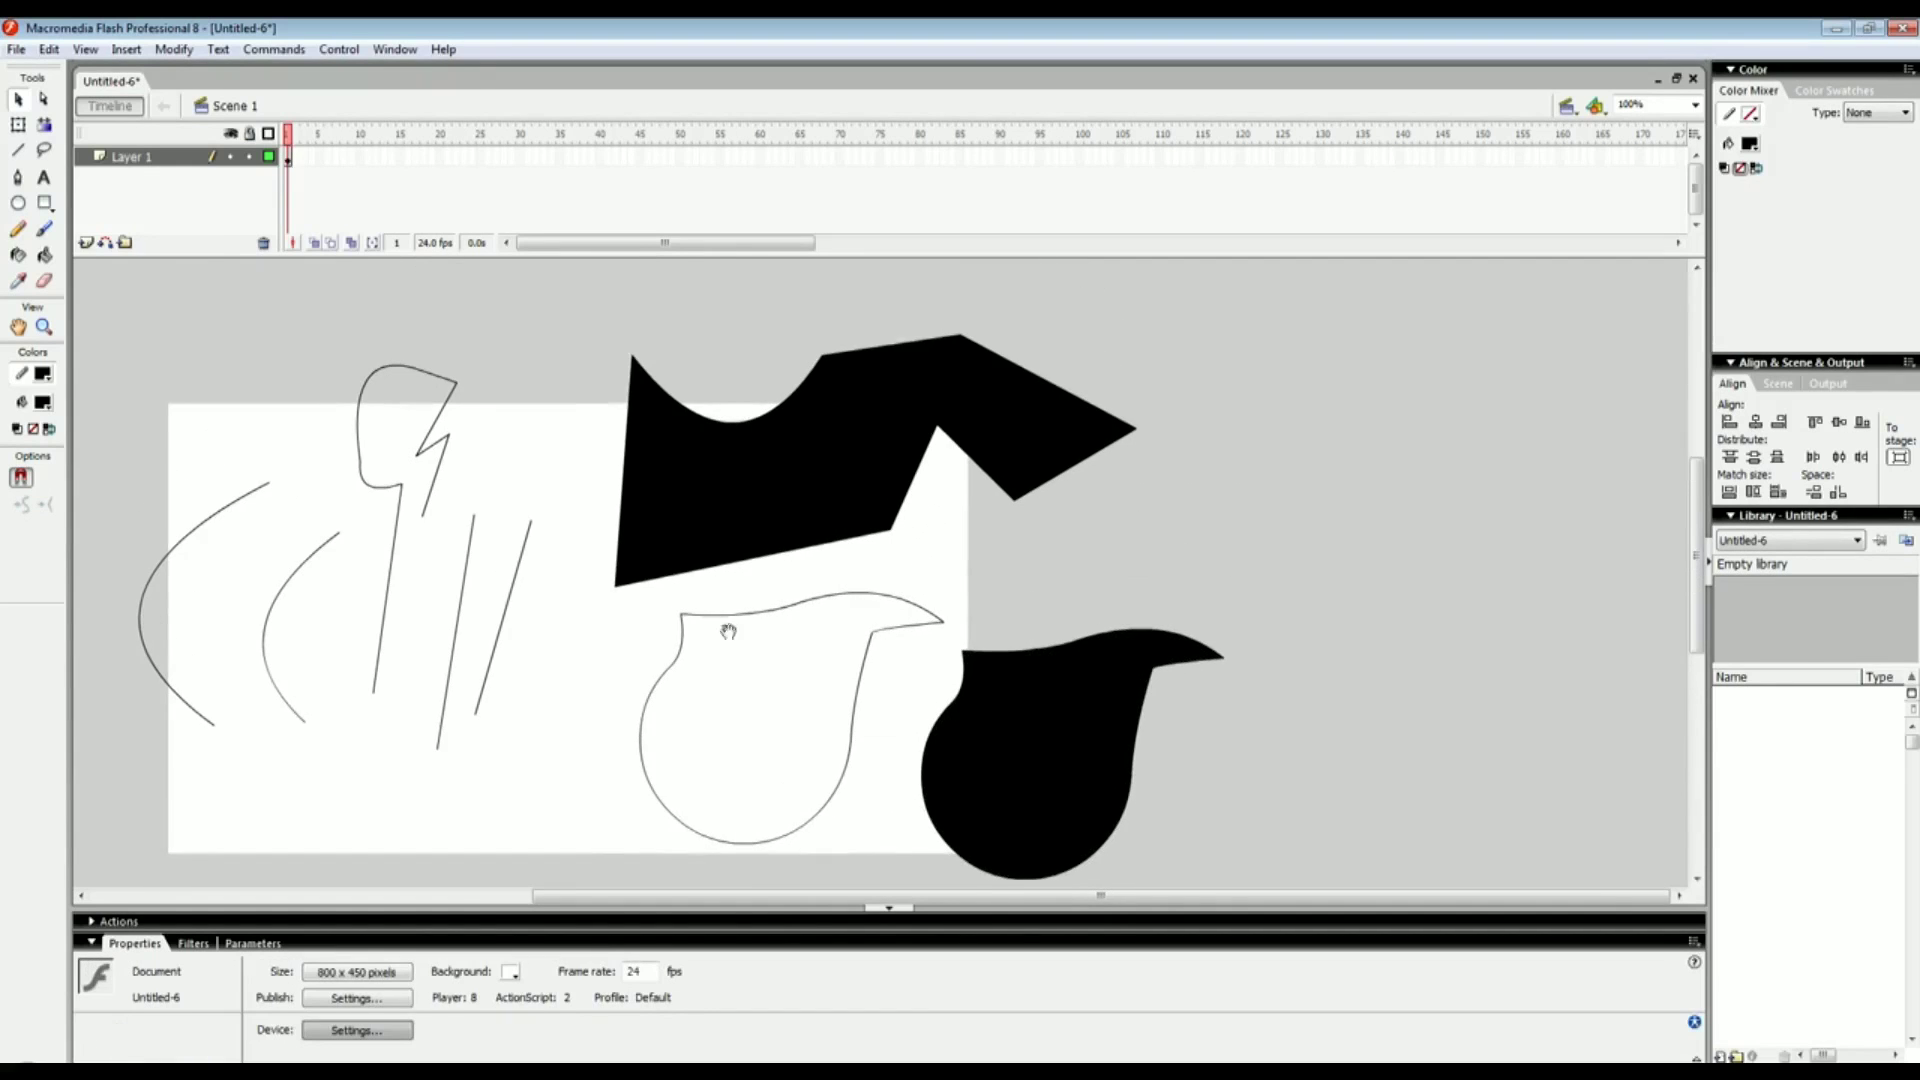
drag(501, 671, 560, 447)
click(44, 203)
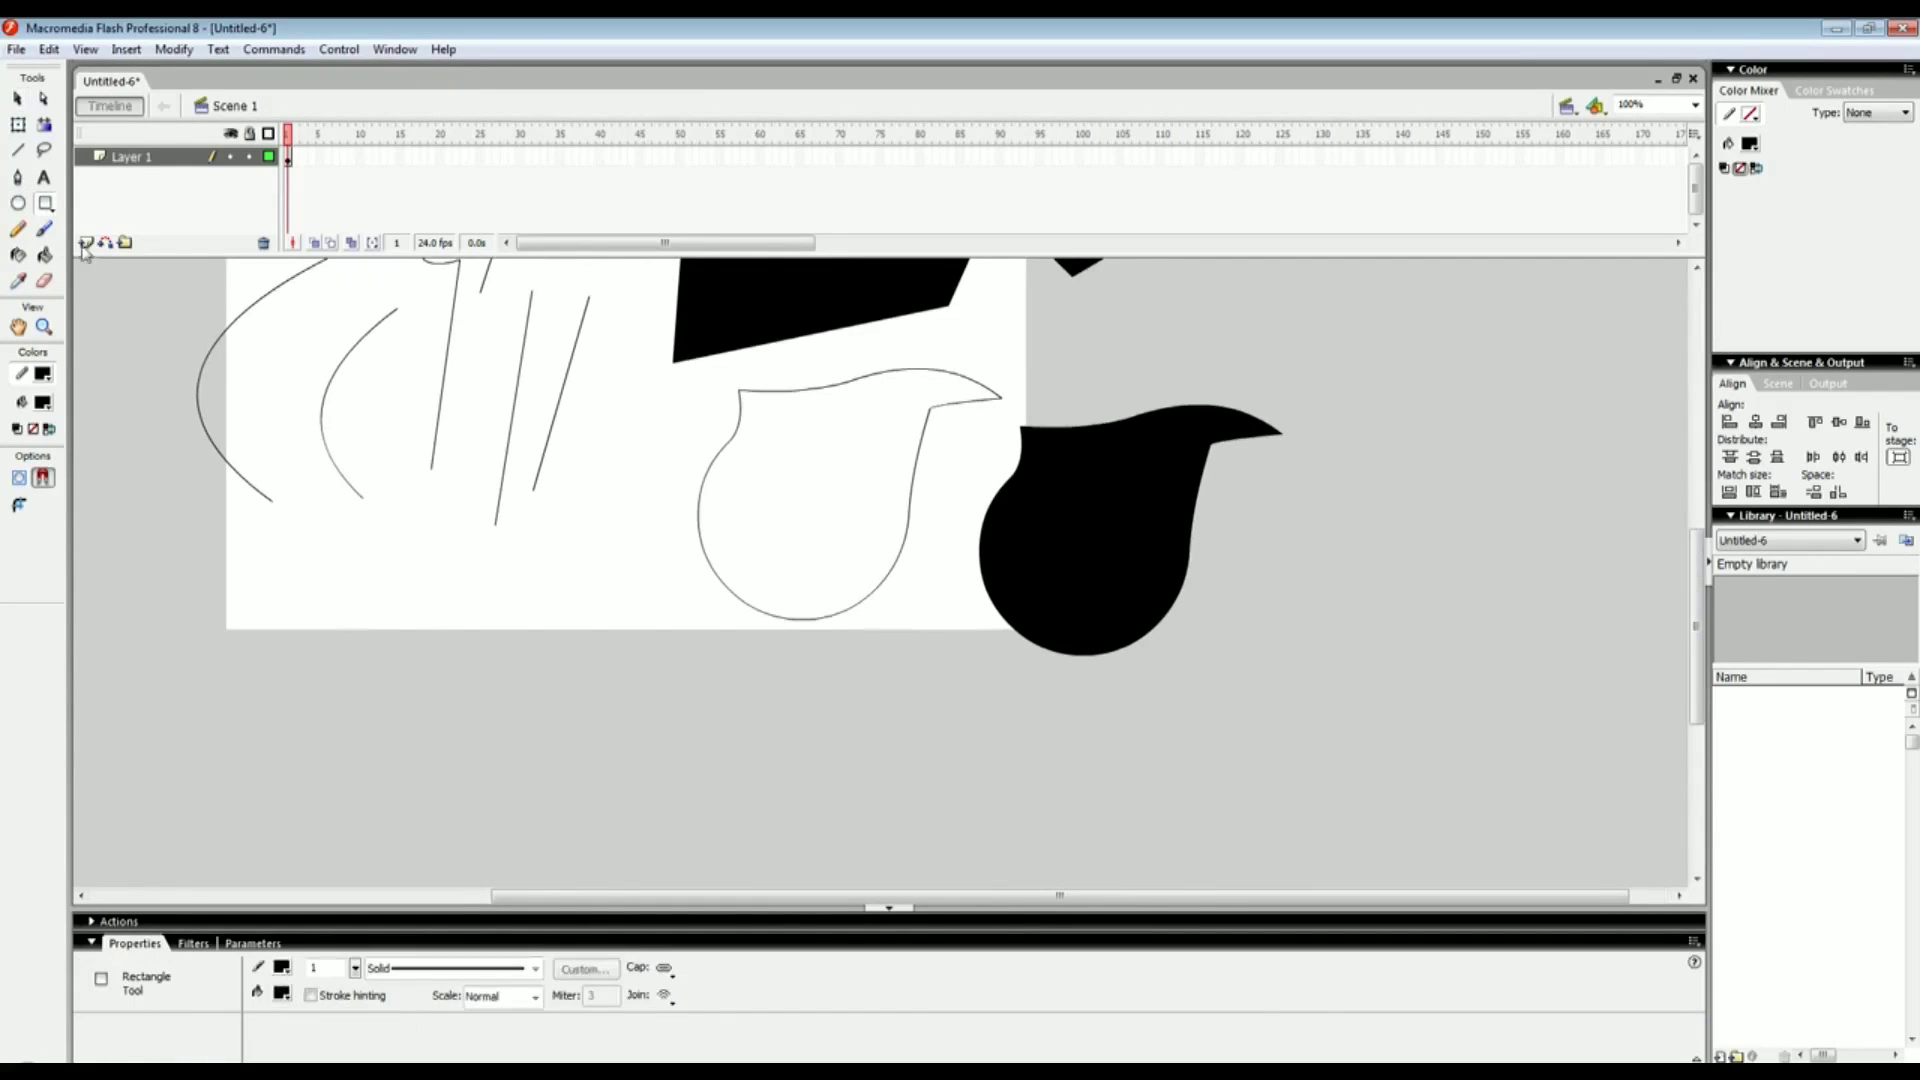
mouse_move(531, 558)
mouse_down()
mouse_move(519, 677)
mouse_move(588, 554)
mouse_up()
drag(384, 606, 709, 761)
Drag the rectangle's black fill down, away from its outline
drag(604, 660, 579, 571)
key(v)
double_click(573, 520)
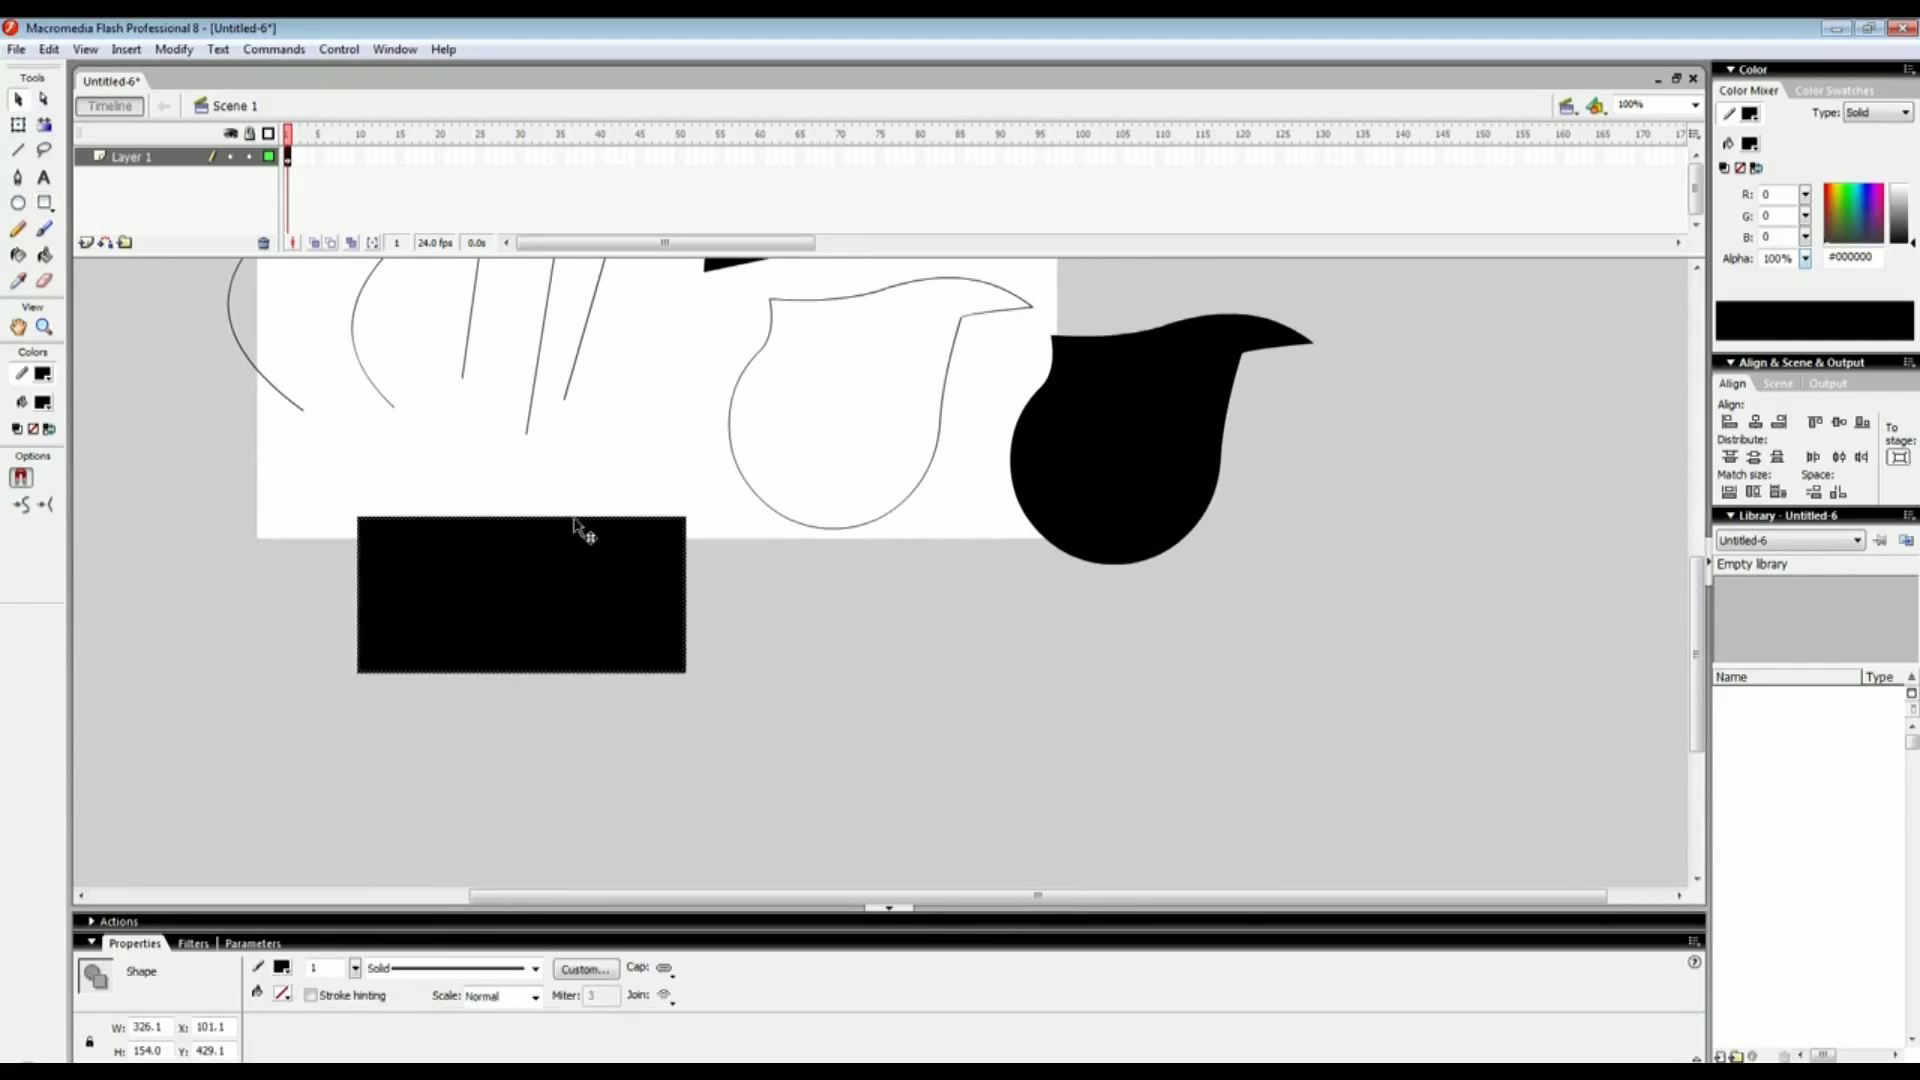
click(710, 587)
click(539, 590)
drag(494, 628, 496, 822)
click(750, 650)
Move the empty outline rectangle down-left onto the black bar
drag(240, 524, 660, 720)
drag(360, 523, 803, 747)
drag(643, 420, 621, 504)
click(634, 465)
click(659, 515)
drag(679, 603, 661, 567)
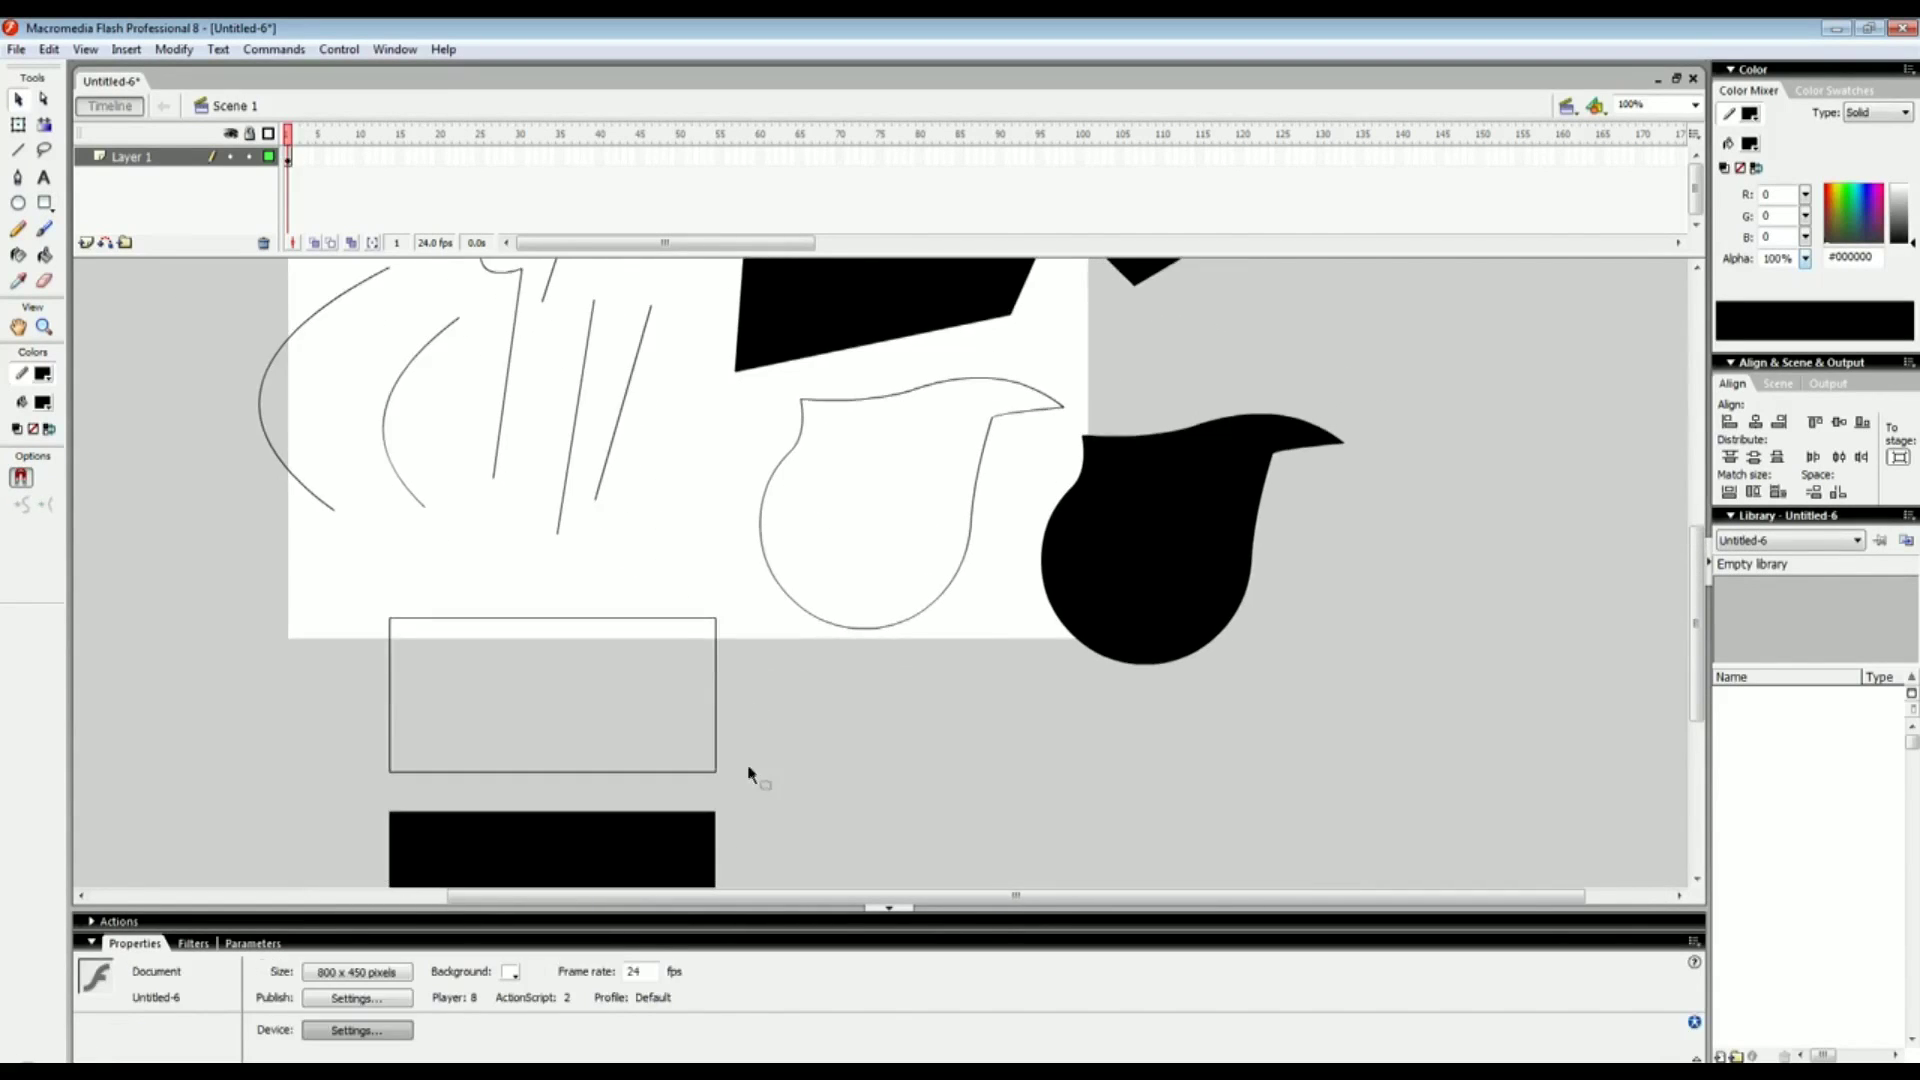
drag(740, 789, 334, 600)
drag(519, 680, 368, 782)
click(442, 772)
Marquee-select every shape on the stage and delete them all
drag(1231, 879, 155, 270)
key(Delete)
drag(321, 434, 361, 484)
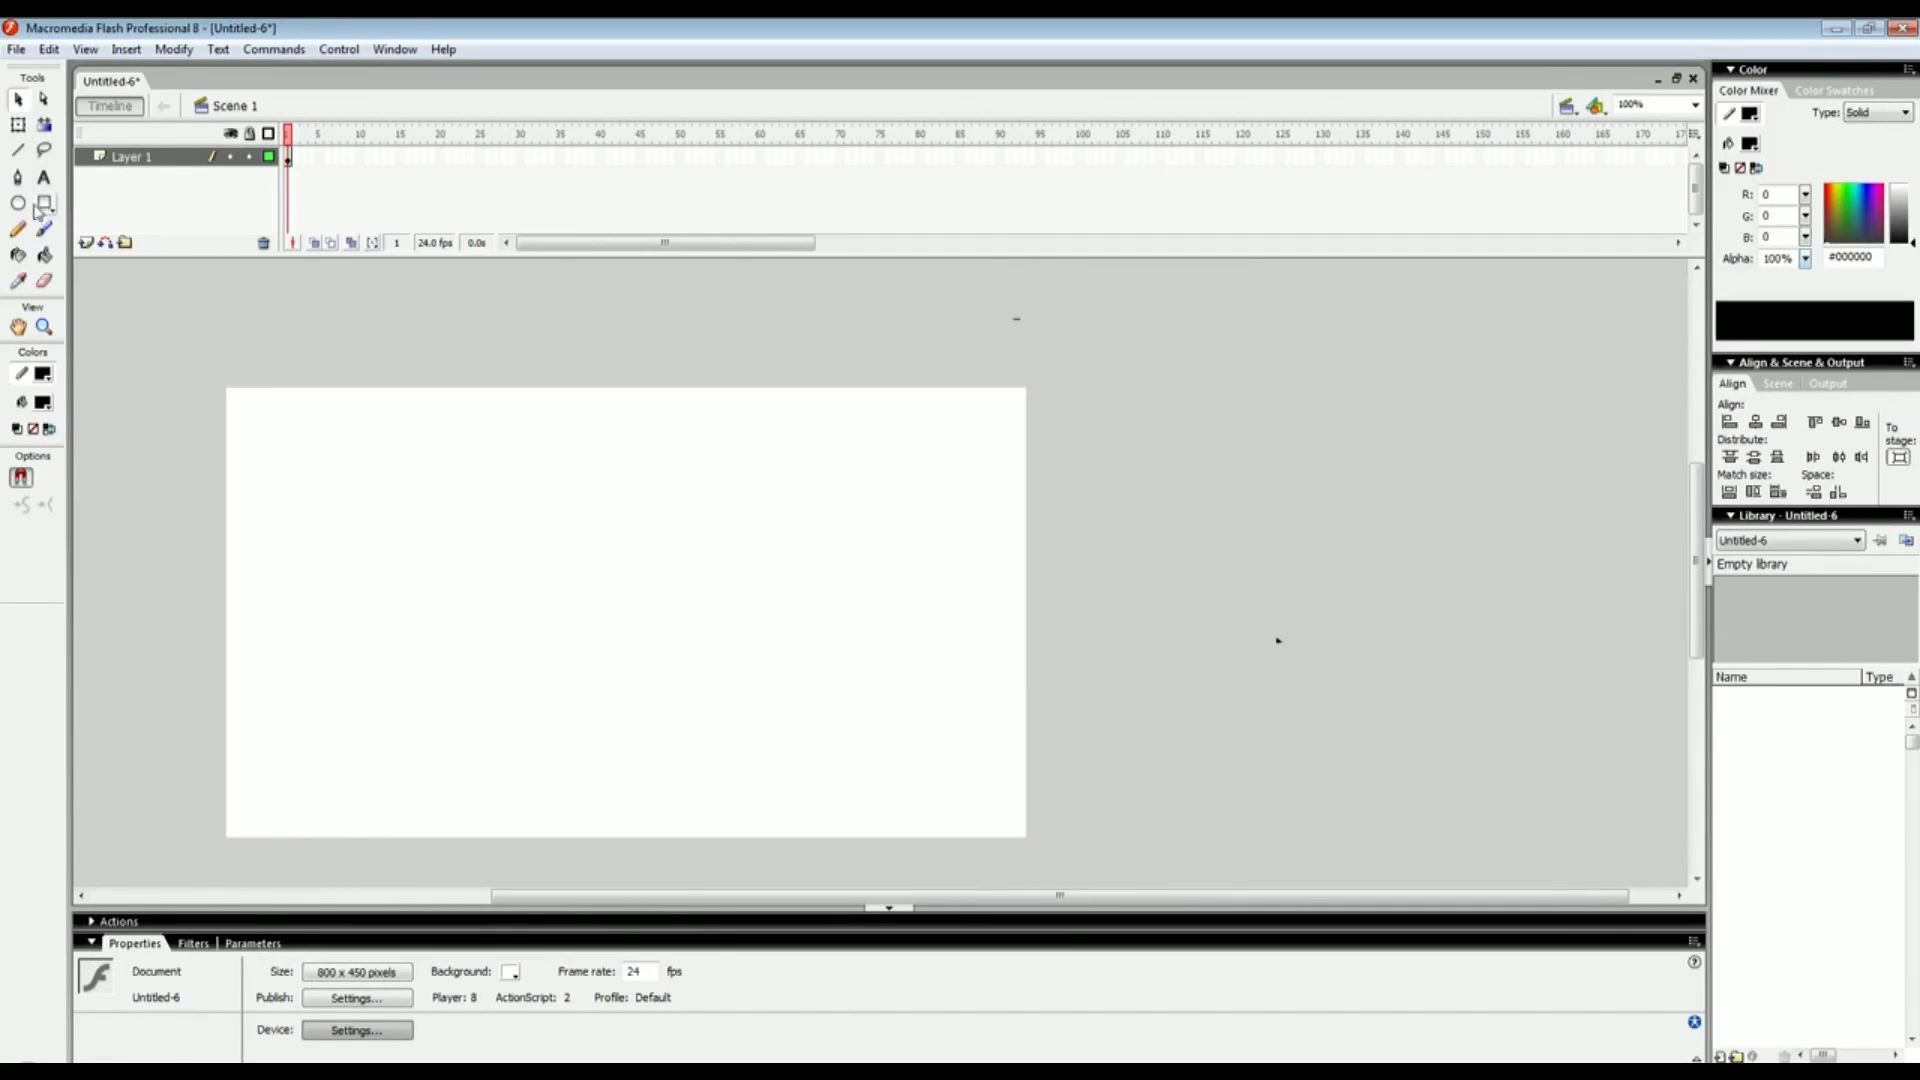
Set the outline colour to red, draw a rectangle, and pull its black fill away from the outline
click(43, 376)
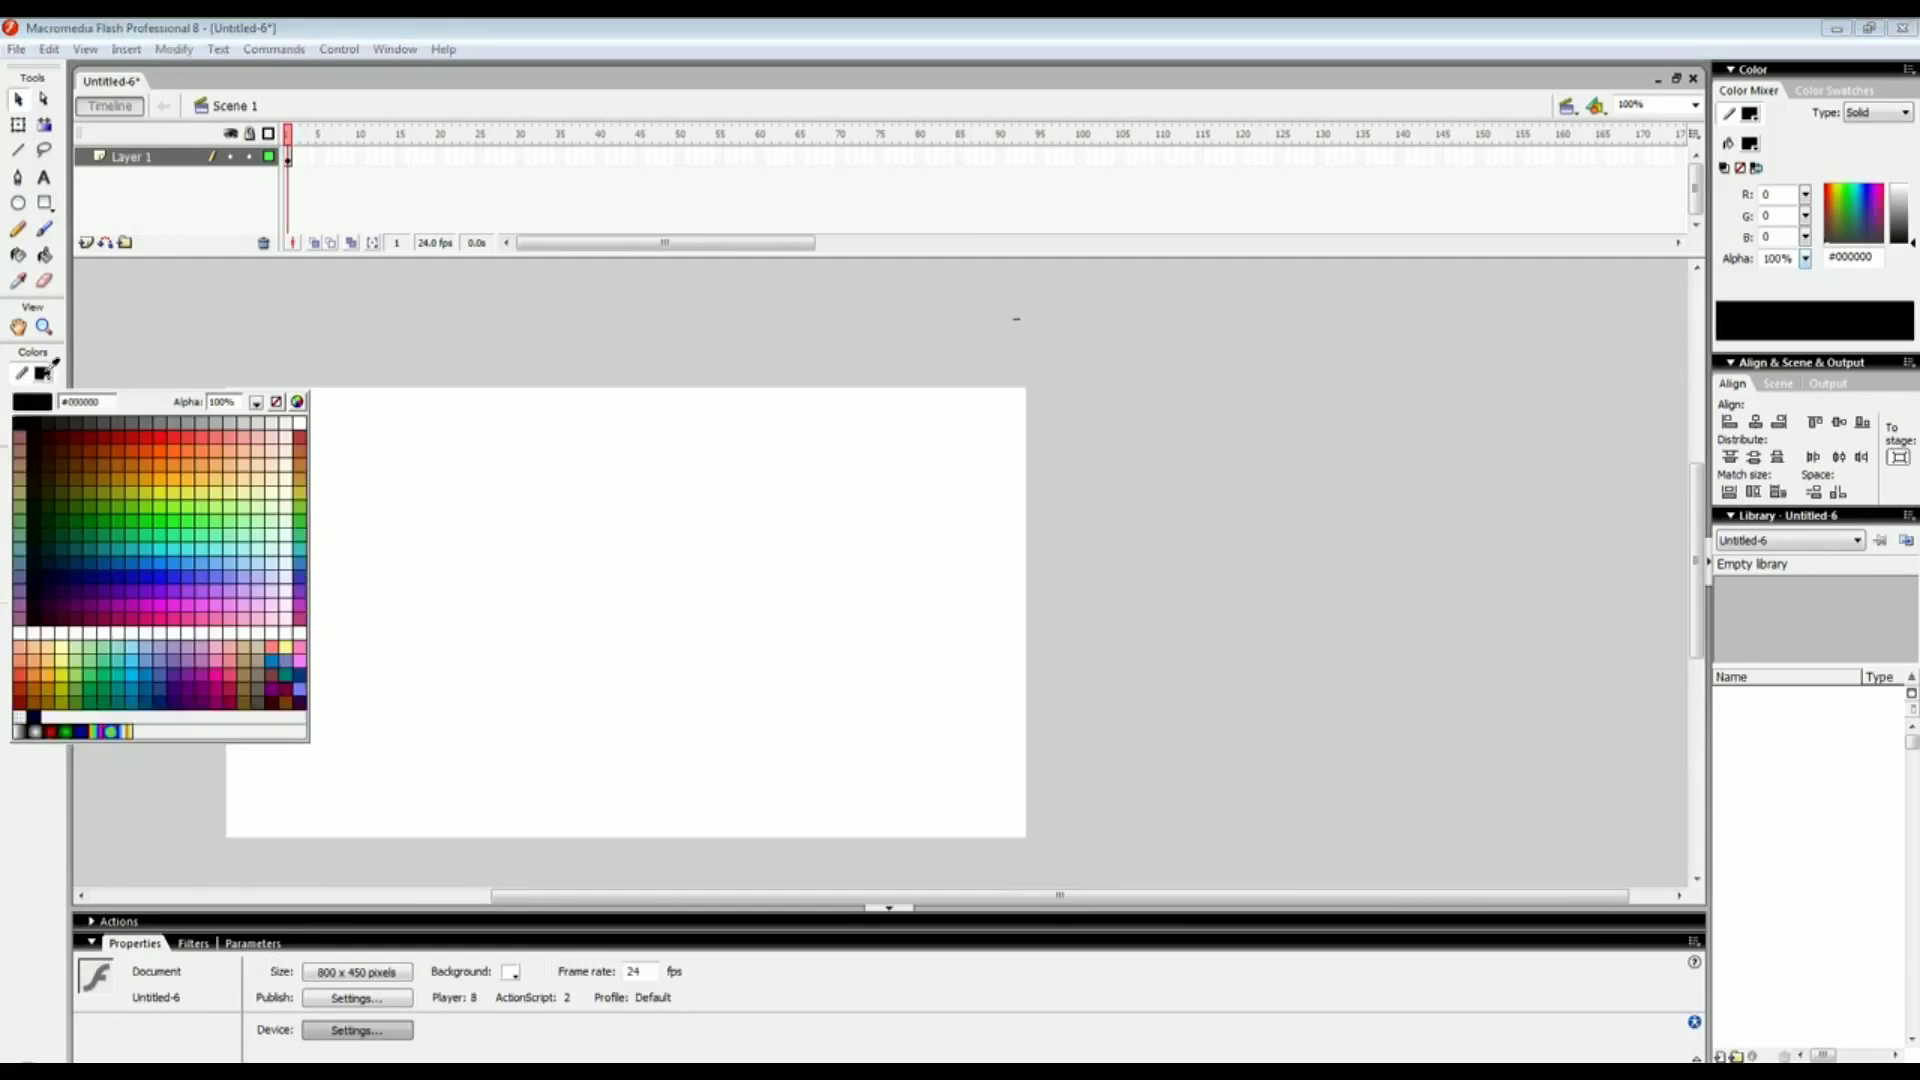
click(172, 437)
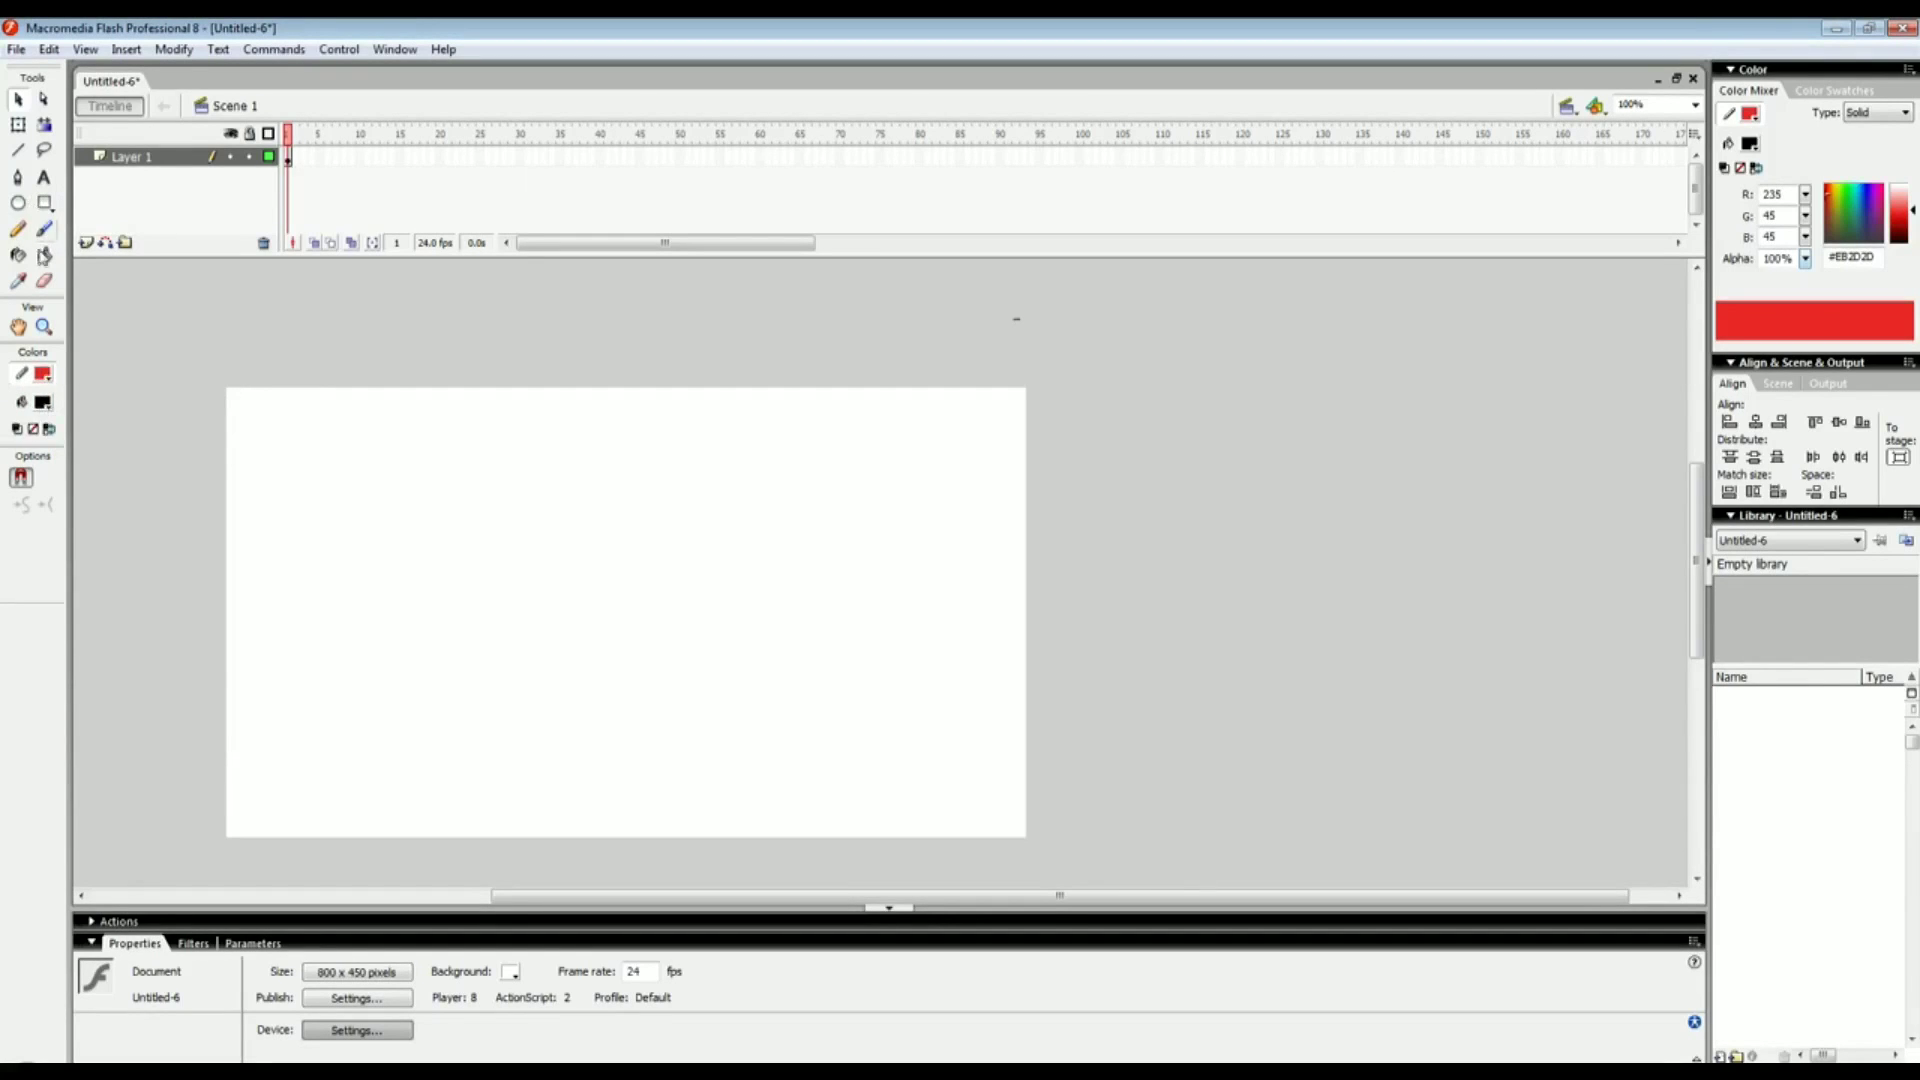
click(45, 202)
drag(452, 484, 811, 610)
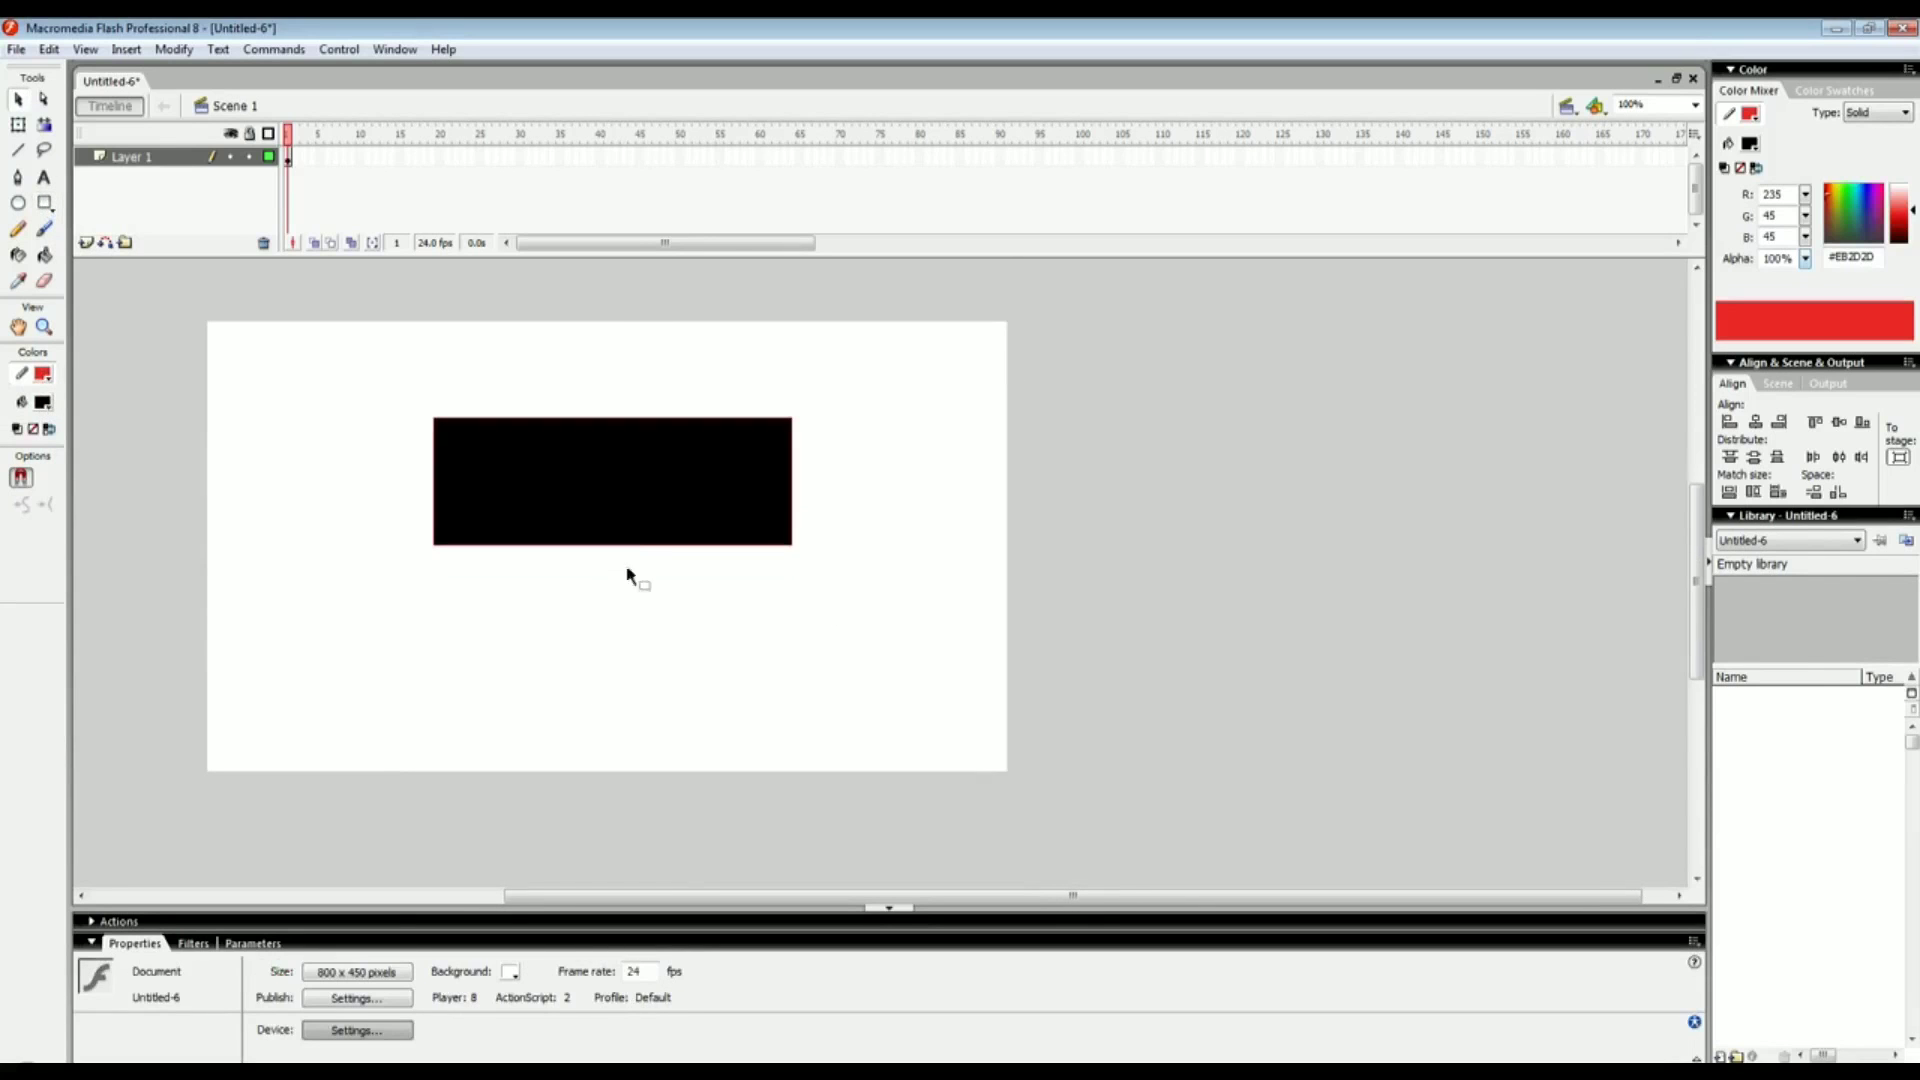
click(664, 519)
drag(664, 519, 662, 645)
click(307, 563)
Set the outline to no colour, draw a borderless black square, and reposition it
click(46, 372)
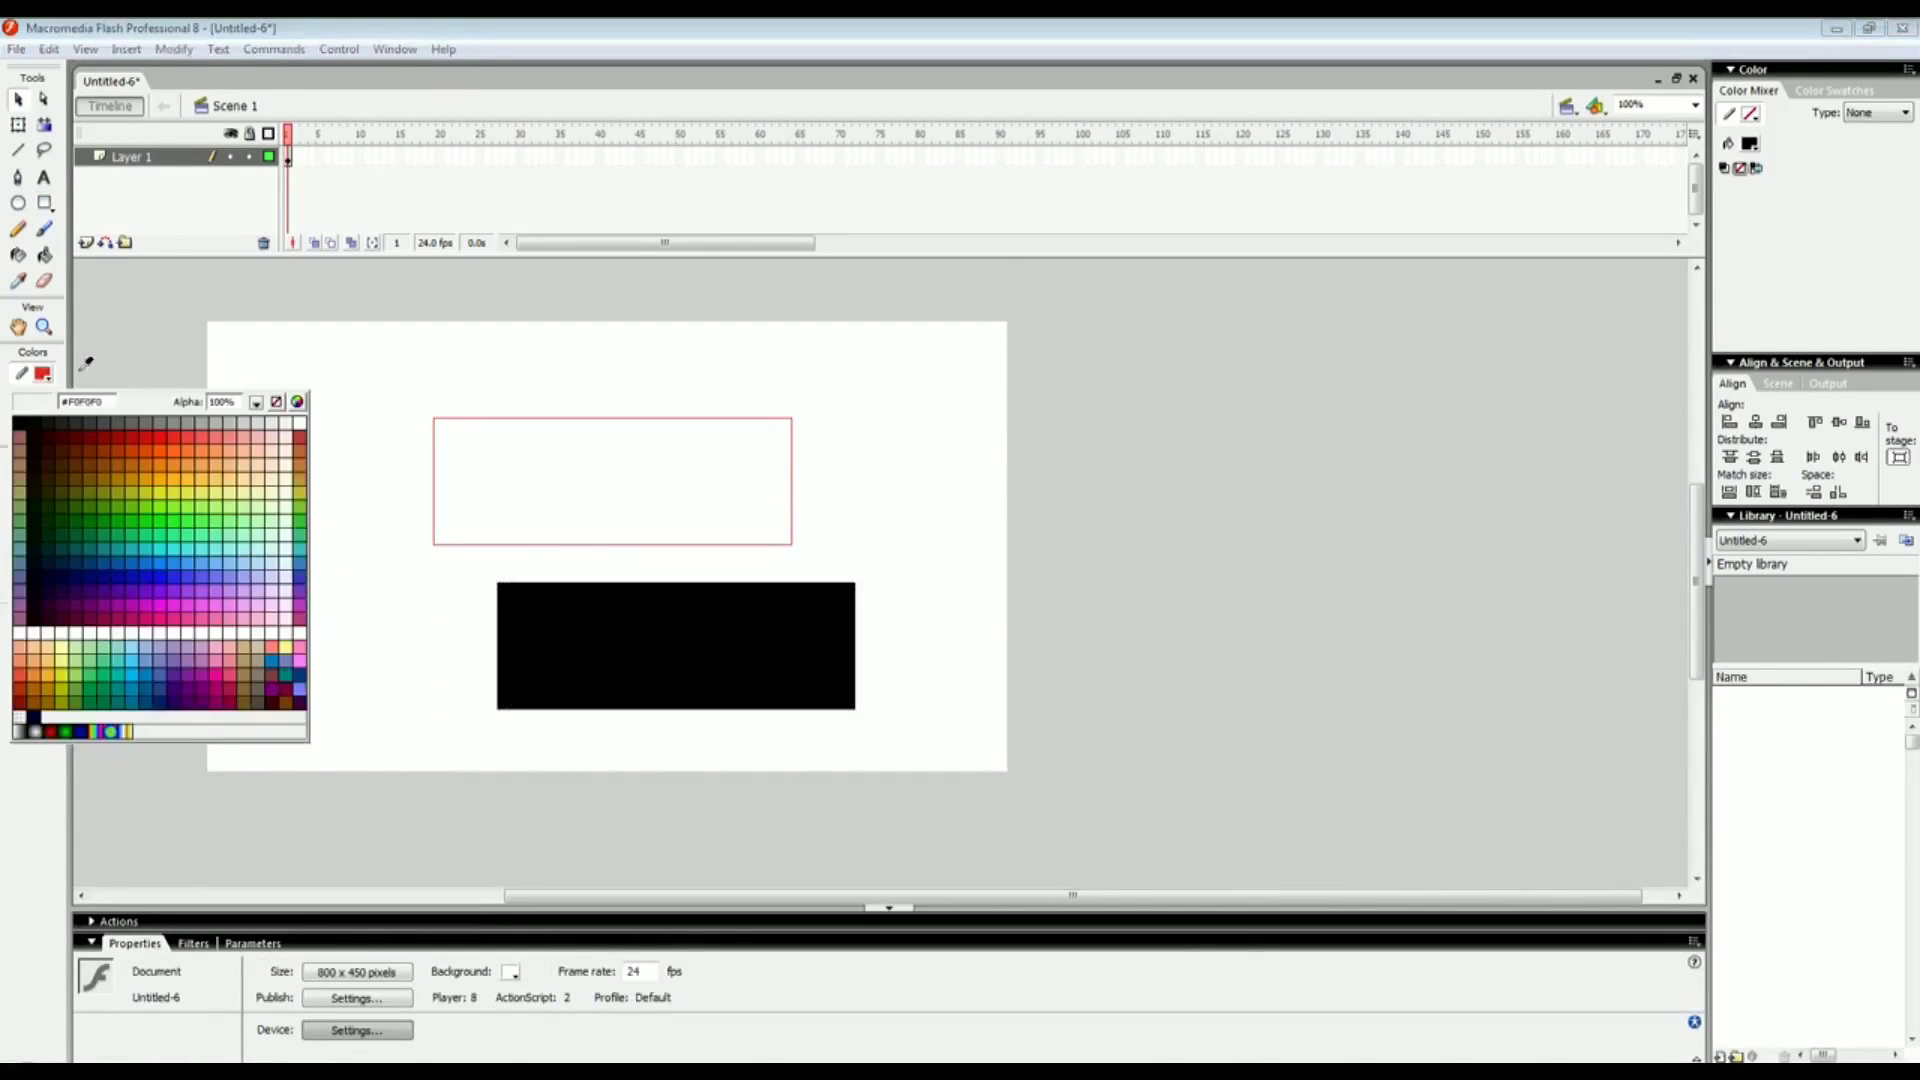
click(44, 380)
click(43, 377)
click(276, 401)
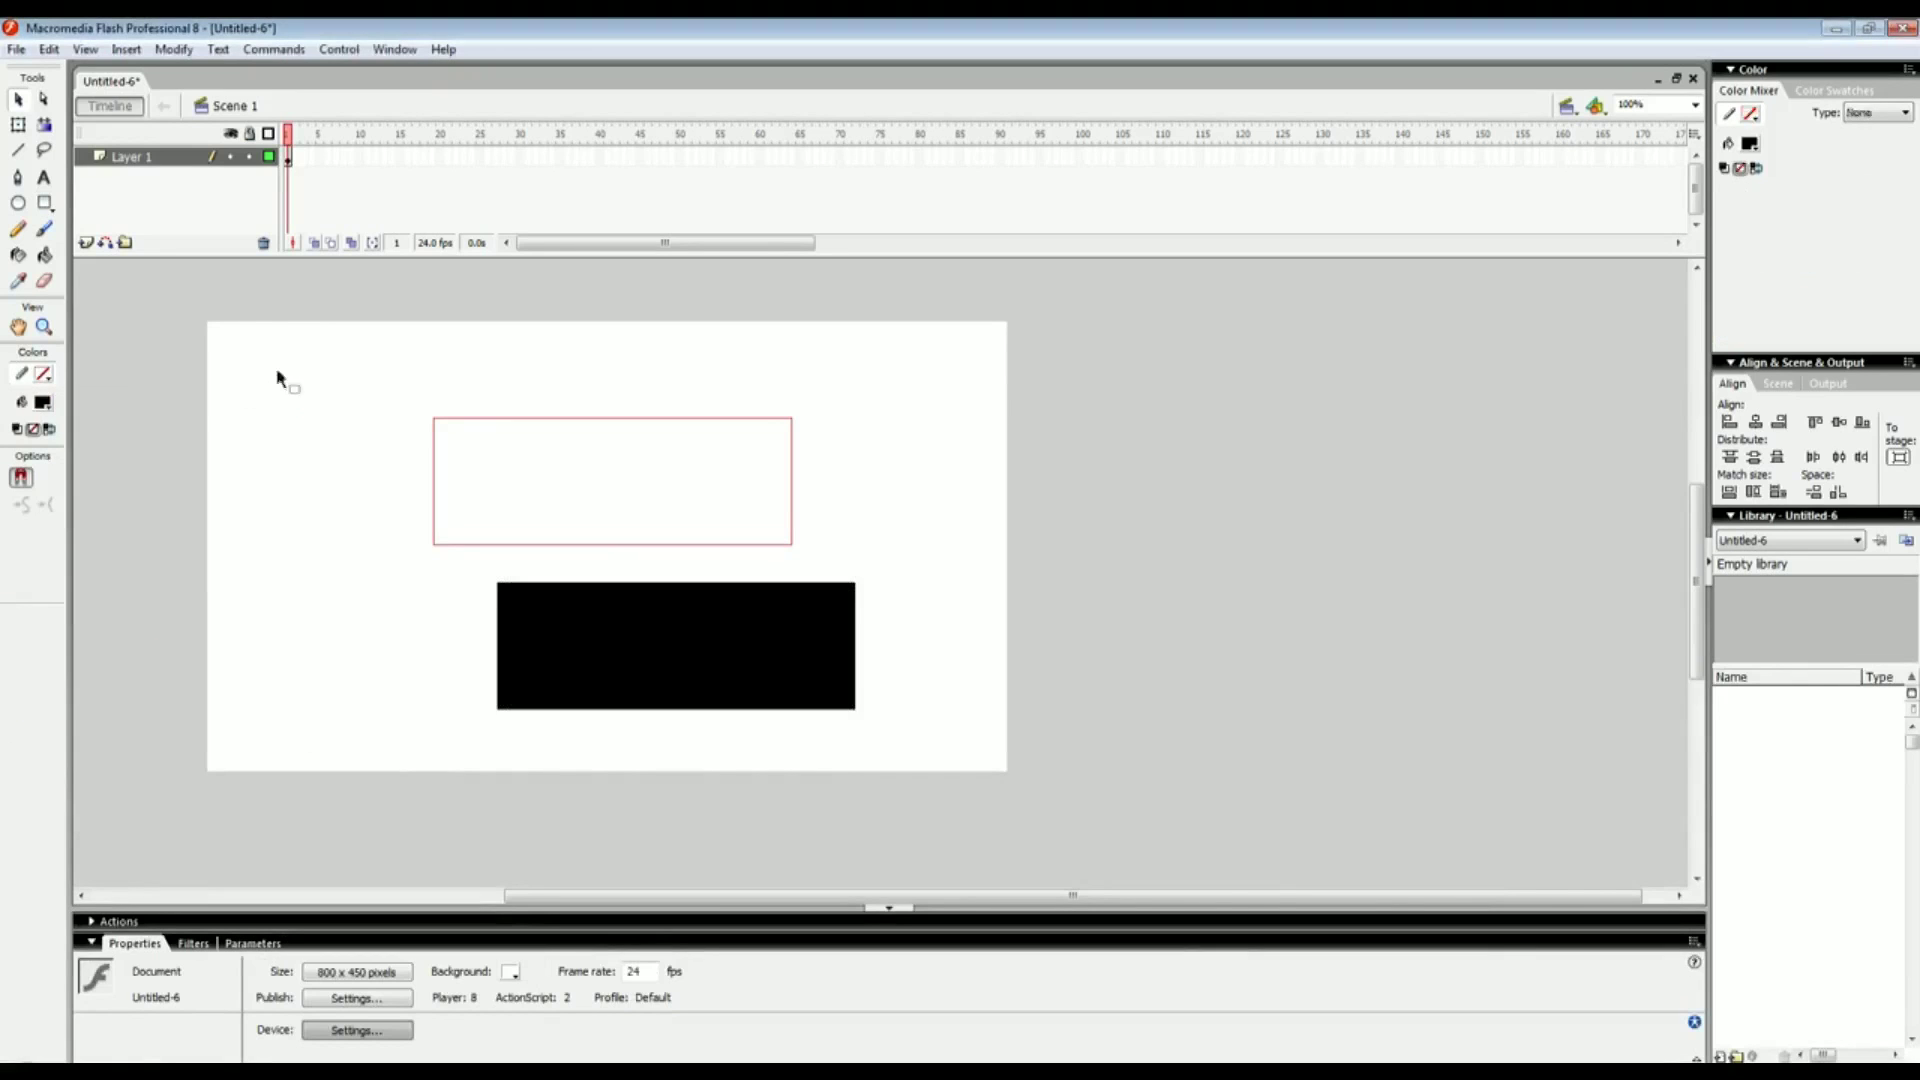
click(45, 203)
drag(250, 391, 351, 512)
key(v)
drag(335, 394, 321, 509)
click(398, 398)
drag(707, 395, 657, 430)
Select every shape on the stage and delete them
drag(663, 685, 673, 650)
drag(975, 761, 126, 345)
key(Delete)
Draw a tall black bar and pull its top into a point for the blade
click(45, 205)
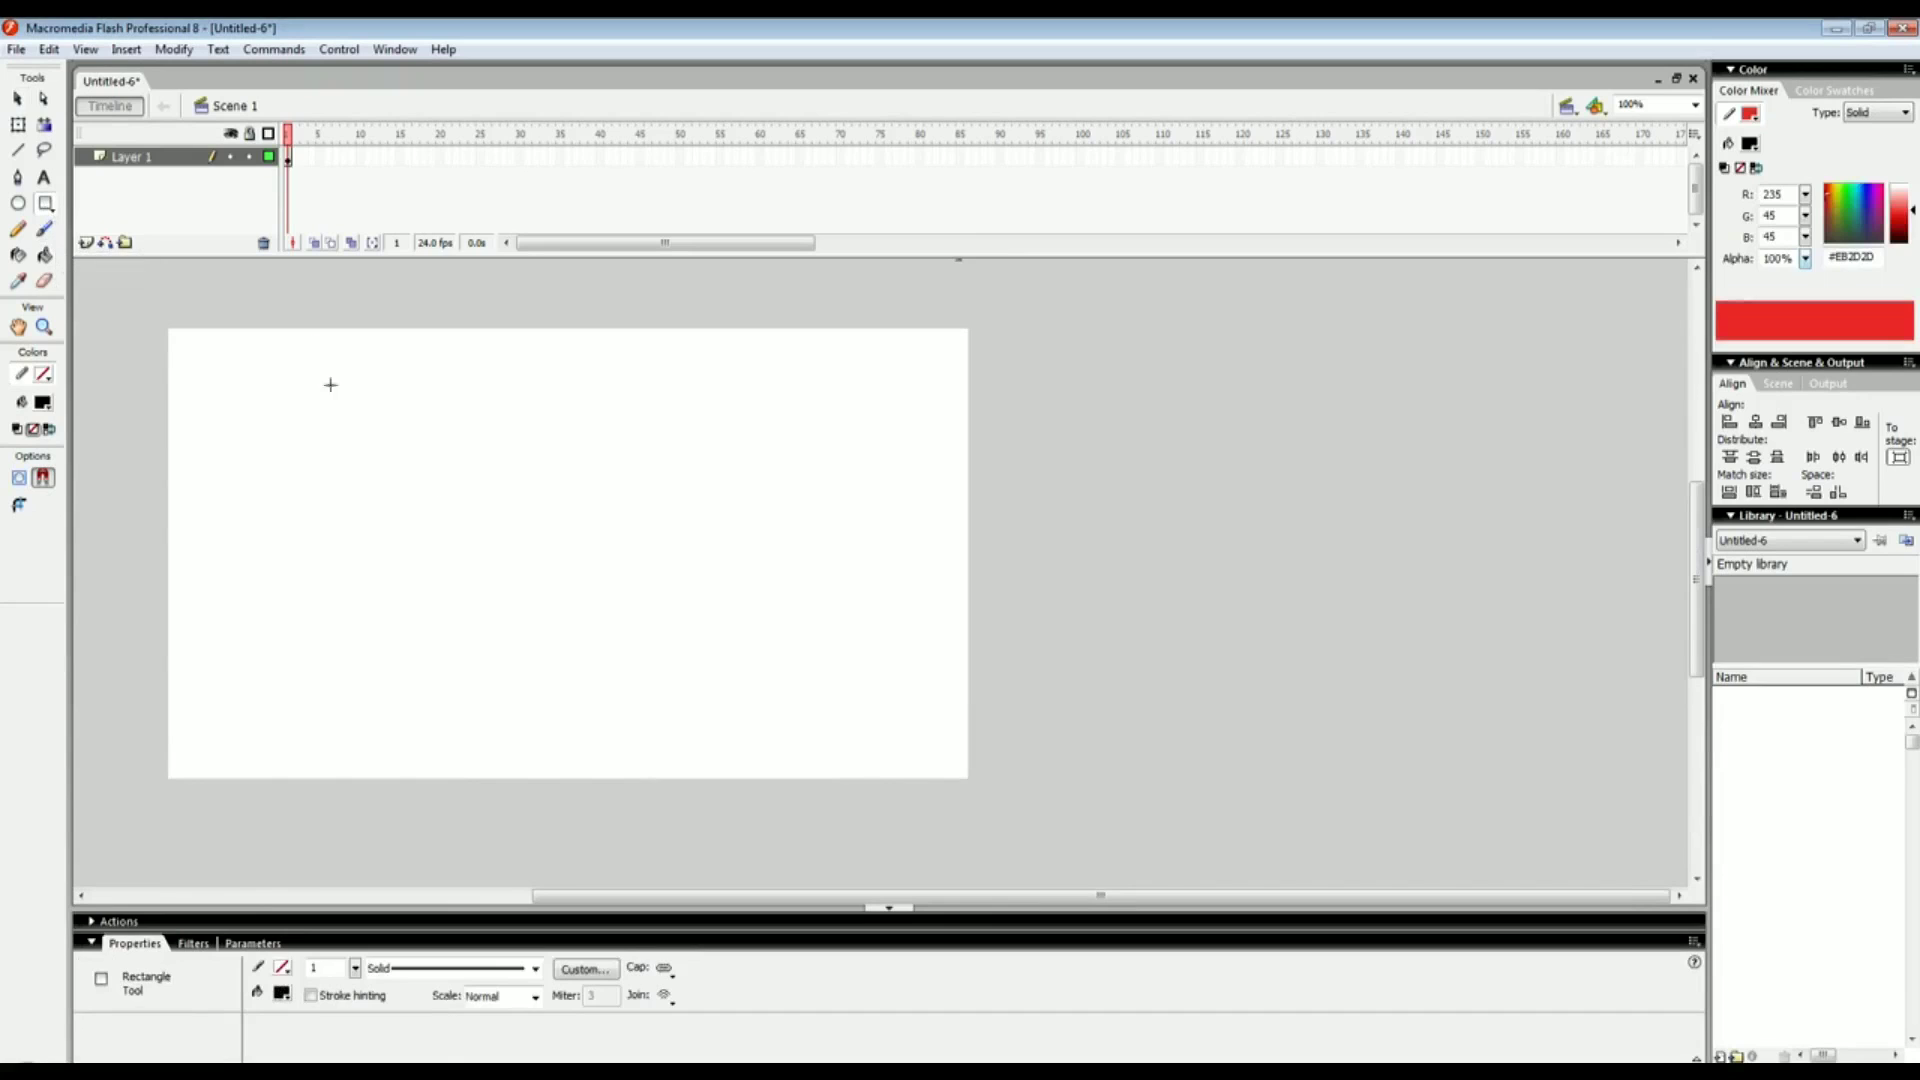
mouse_move(366, 529)
mouse_down()
mouse_move(472, 561)
mouse_move(408, 370)
mouse_move(436, 302)
mouse_up()
scroll(400, 511, up, 2)
scroll(410, 398, up, 4)
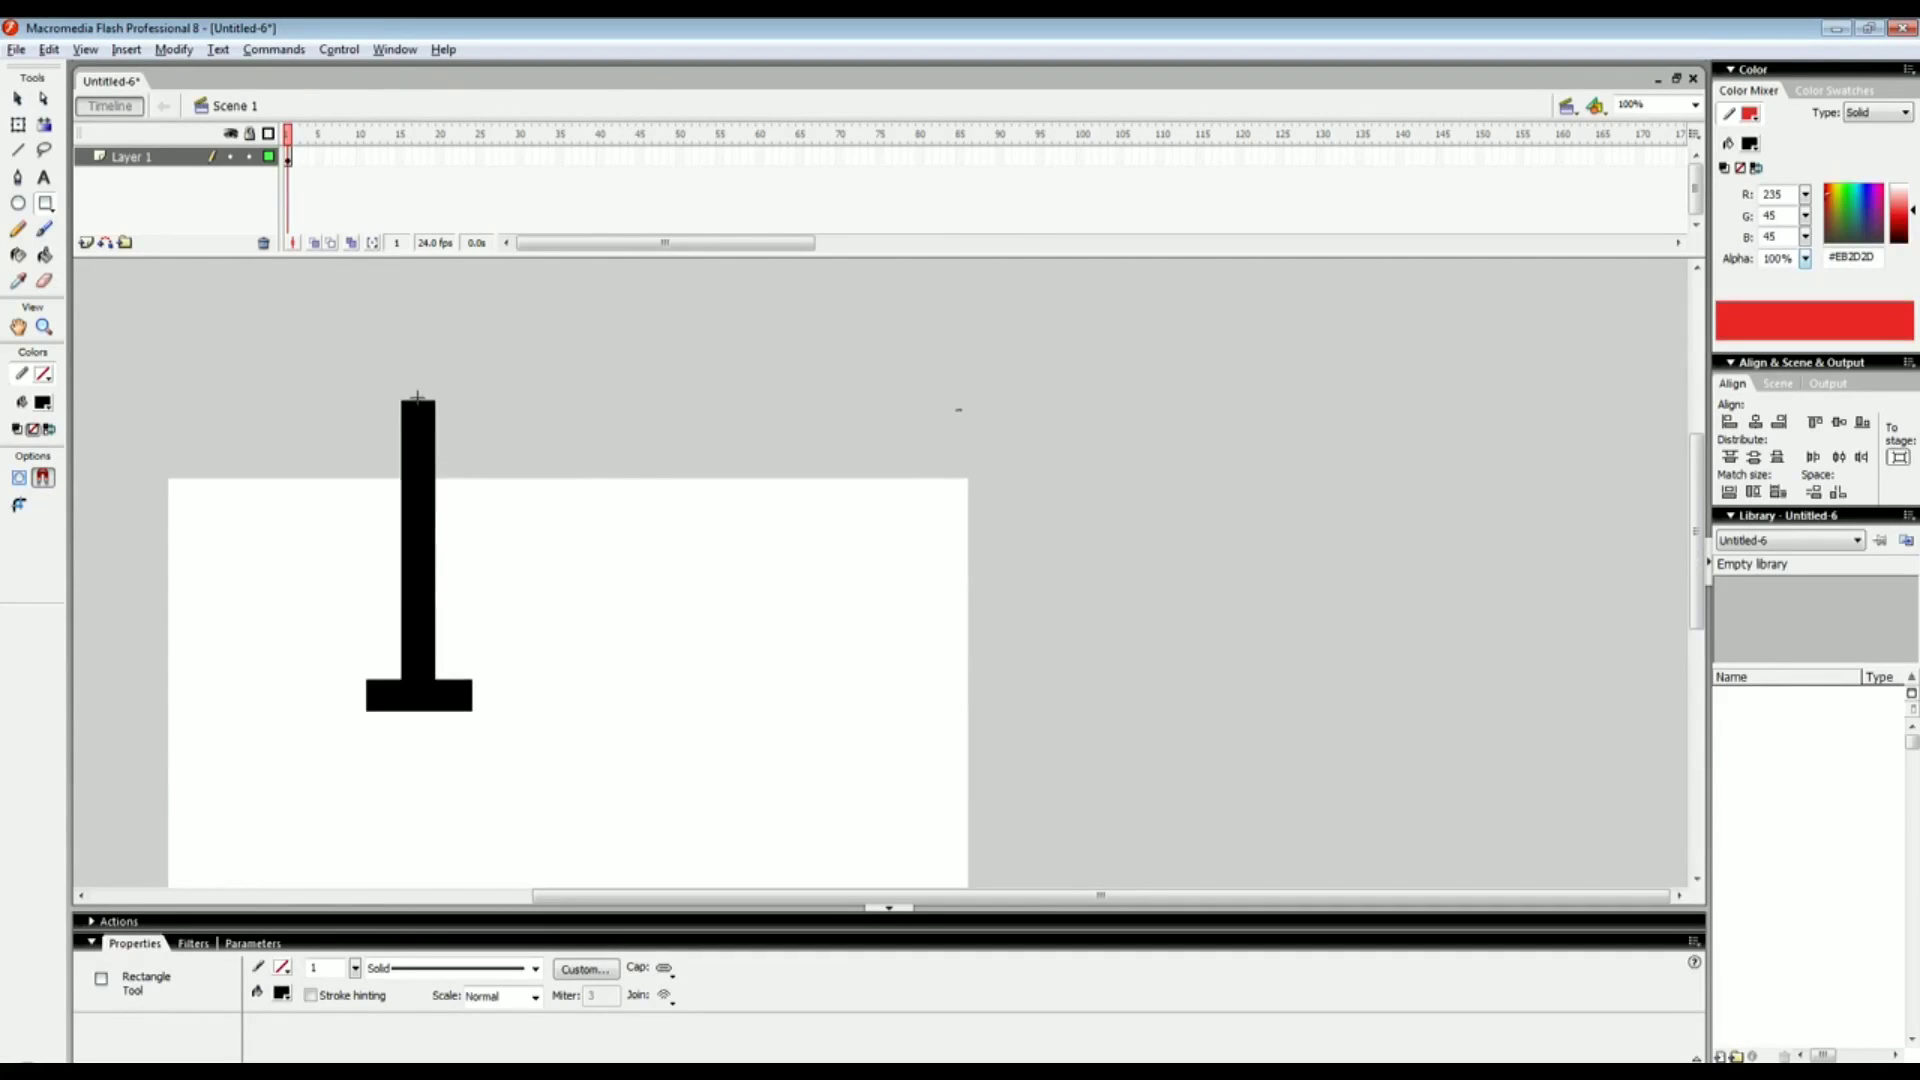
key(alt+w)
key(Escape)
click(17, 98)
drag(417, 403, 418, 357)
scroll(380, 600, down, 3)
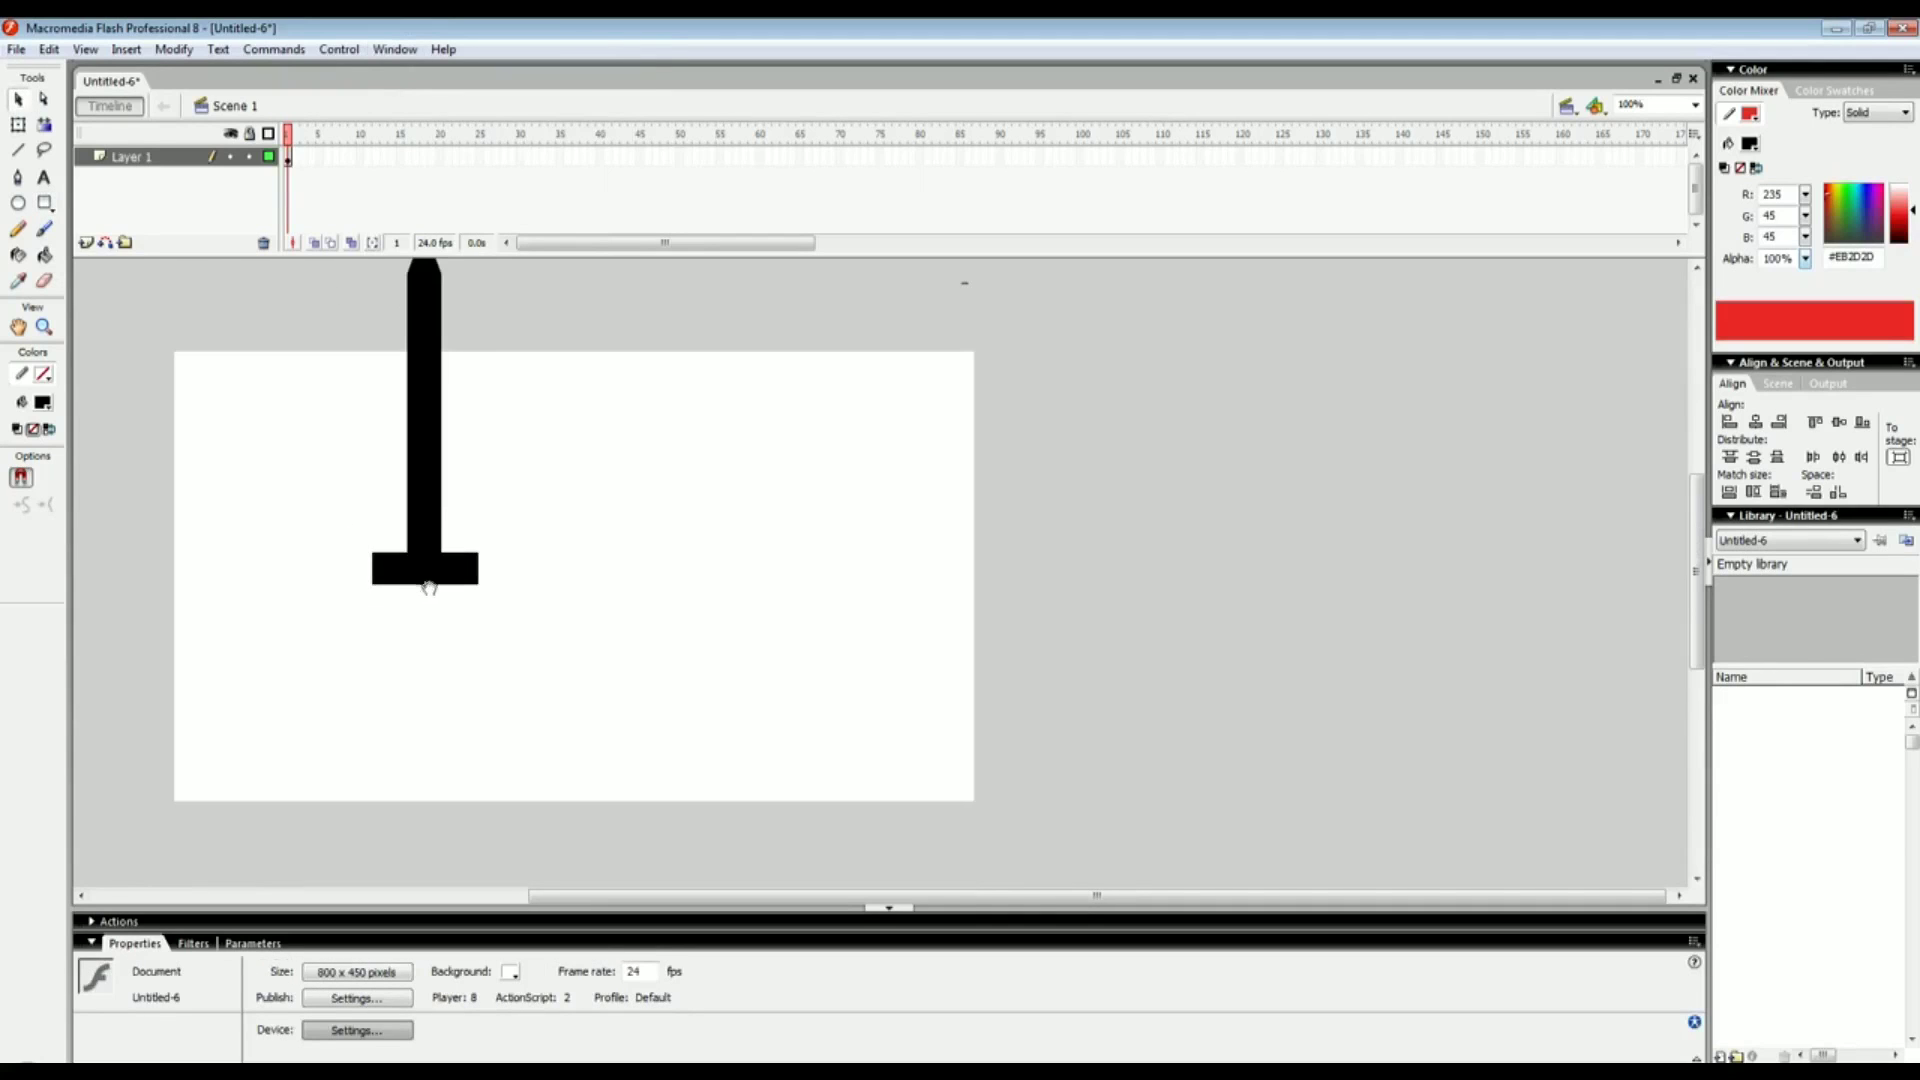
scroll(420, 640, up, 1)
Add a hilt rectangle below the blade and delete its red outline
key(n)
click(41, 203)
drag(412, 599, 437, 676)
scroll(506, 746, up, 1)
key(v)
double_click(437, 707)
key(Delete)
Reposition the sword shape down-left, pull the blade's left corner inward, and select the sword
drag(339, 639, 391, 637)
drag(279, 261, 630, 831)
drag(476, 488, 699, 500)
drag(589, 602, 531, 556)
drag(631, 413, 443, 515)
click(617, 528)
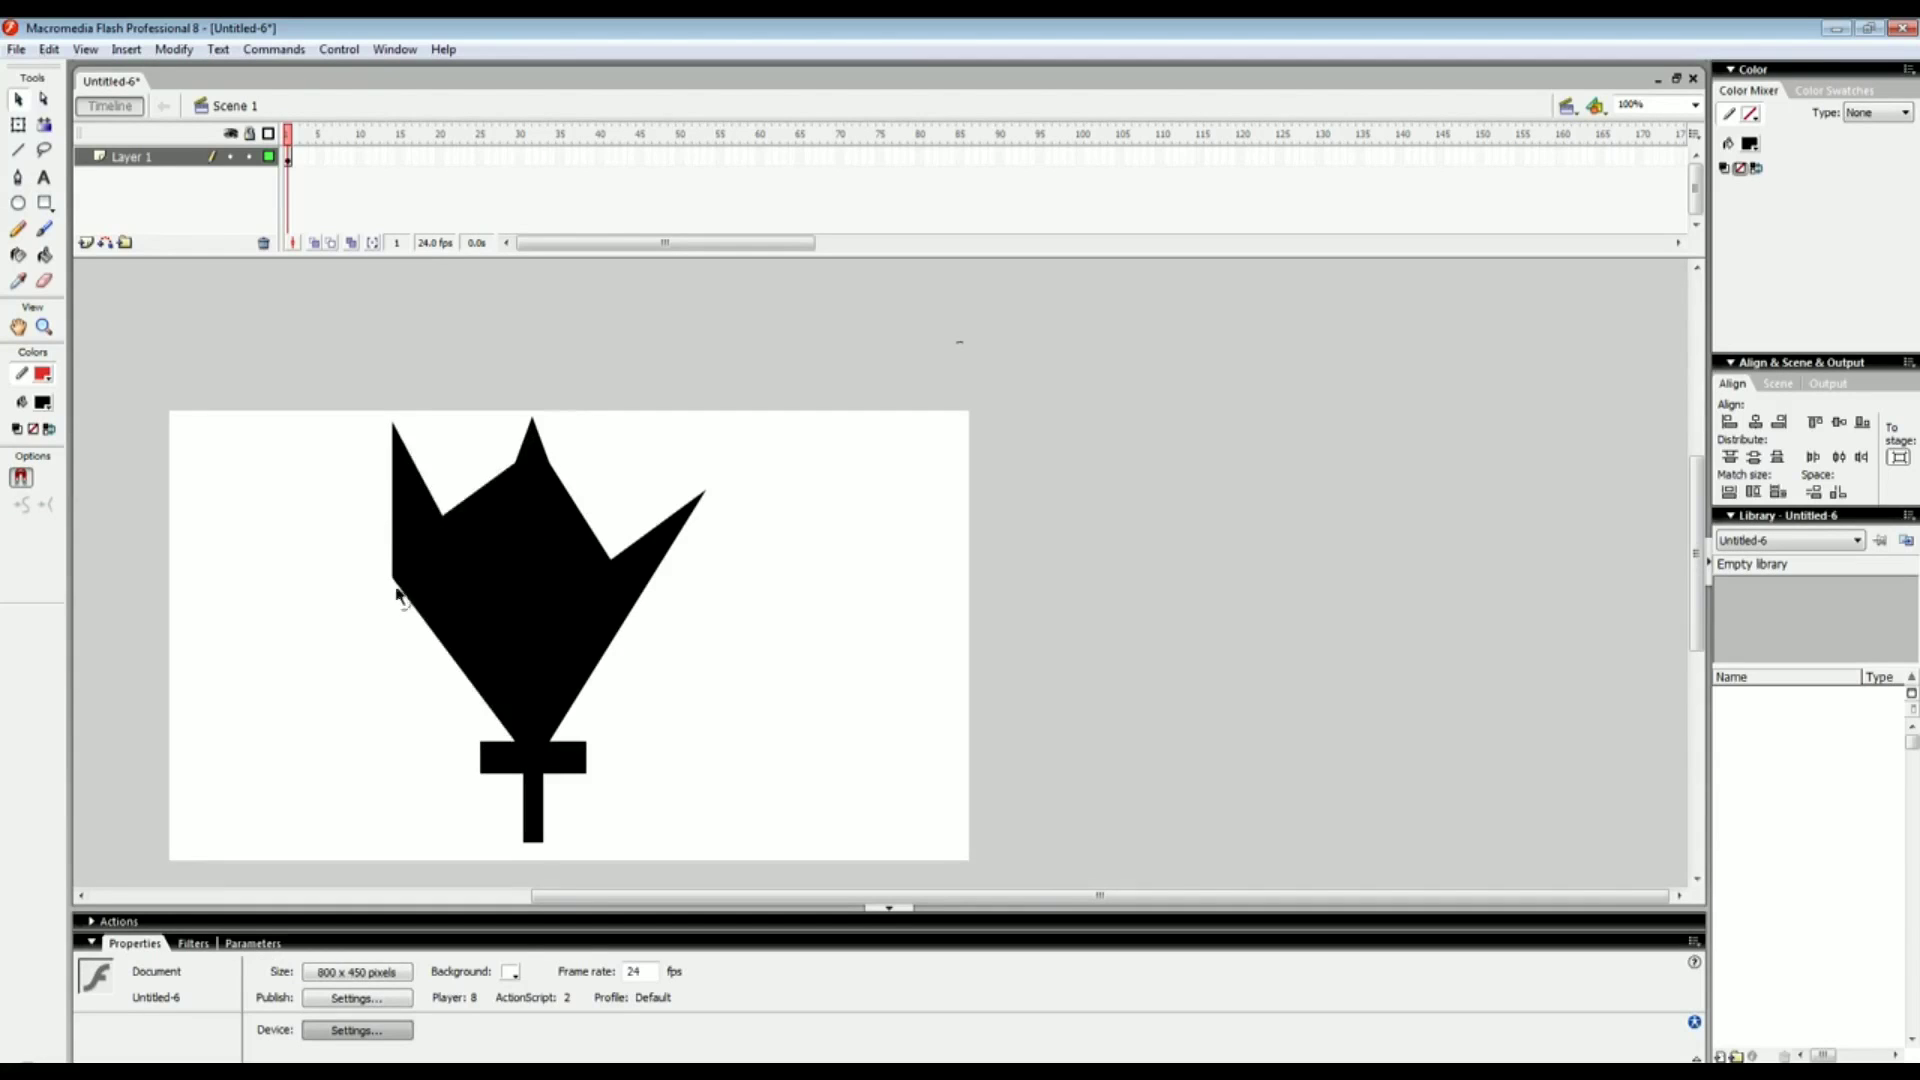
drag(394, 580, 455, 567)
key(space)
click(503, 563)
Delete the sword shape and cycle through the Rectangle, Brush and Selection tools
key(Delete)
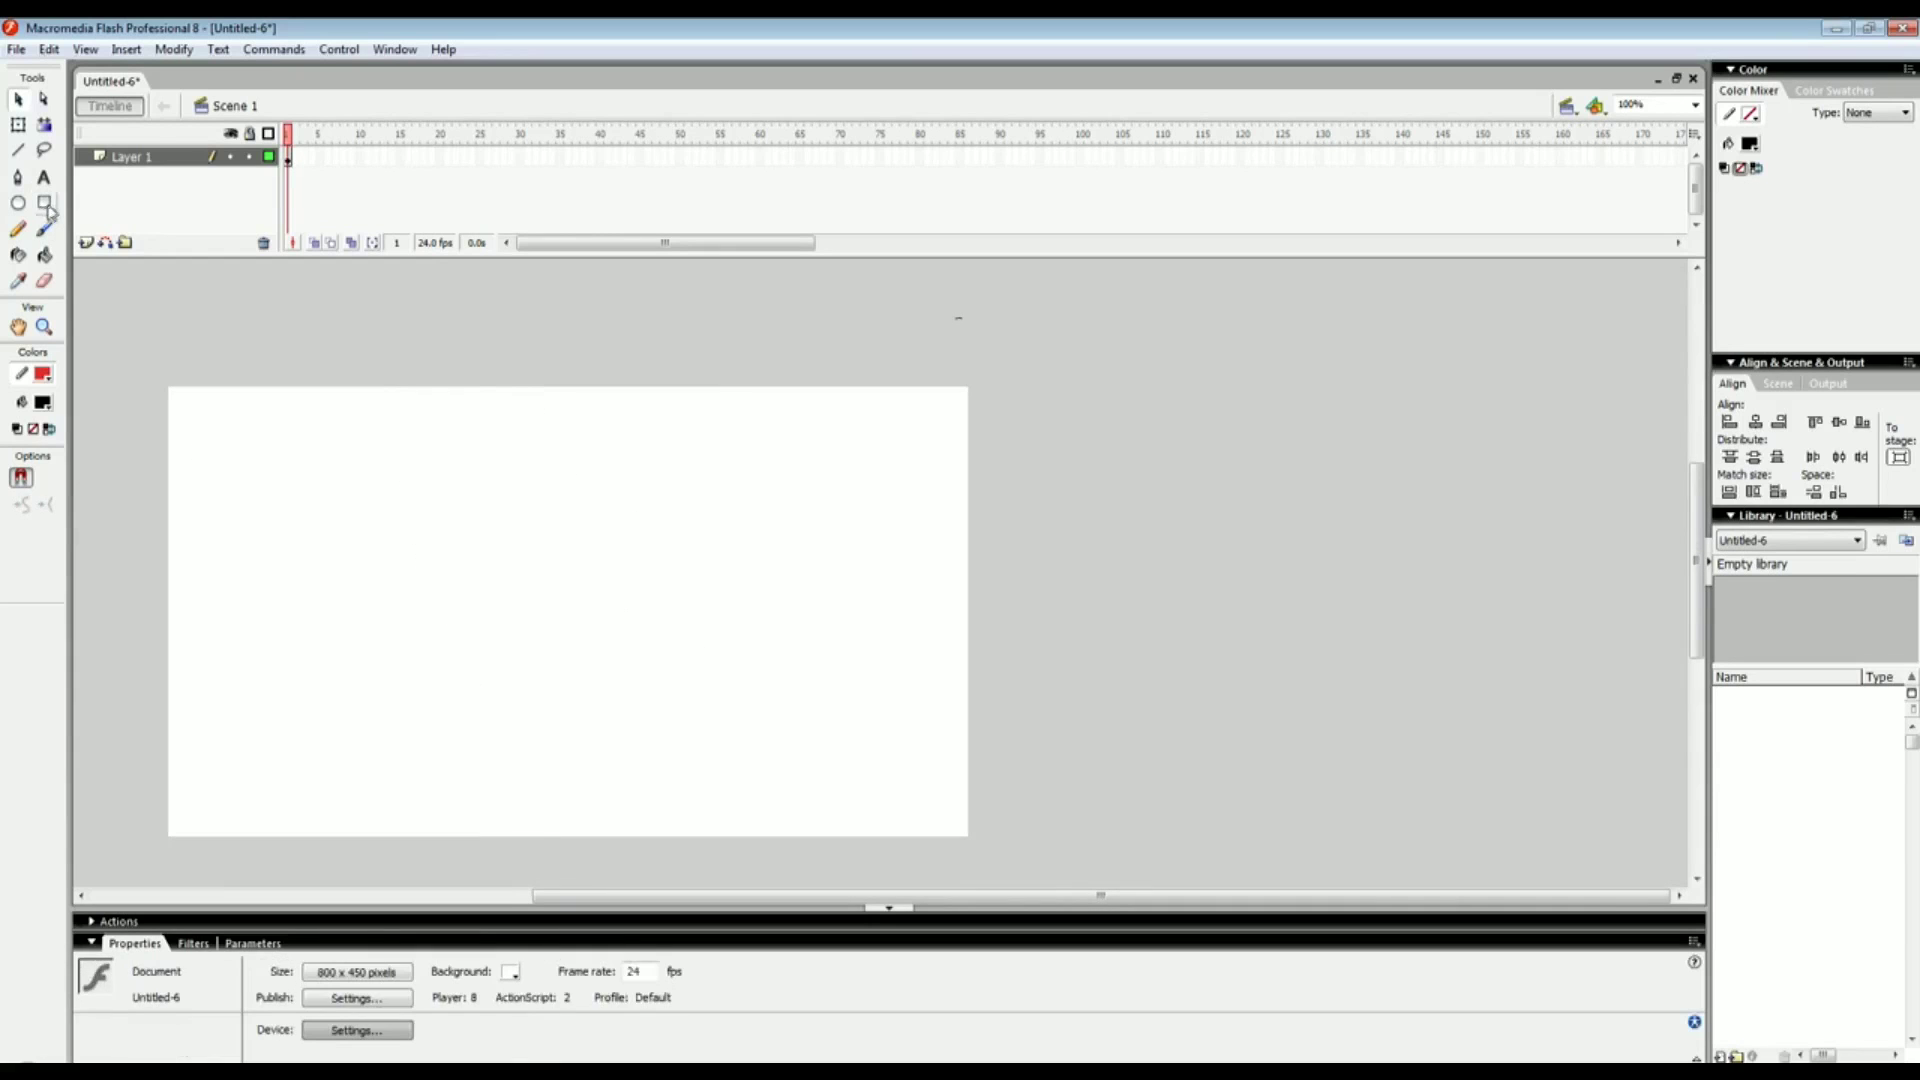
click(44, 203)
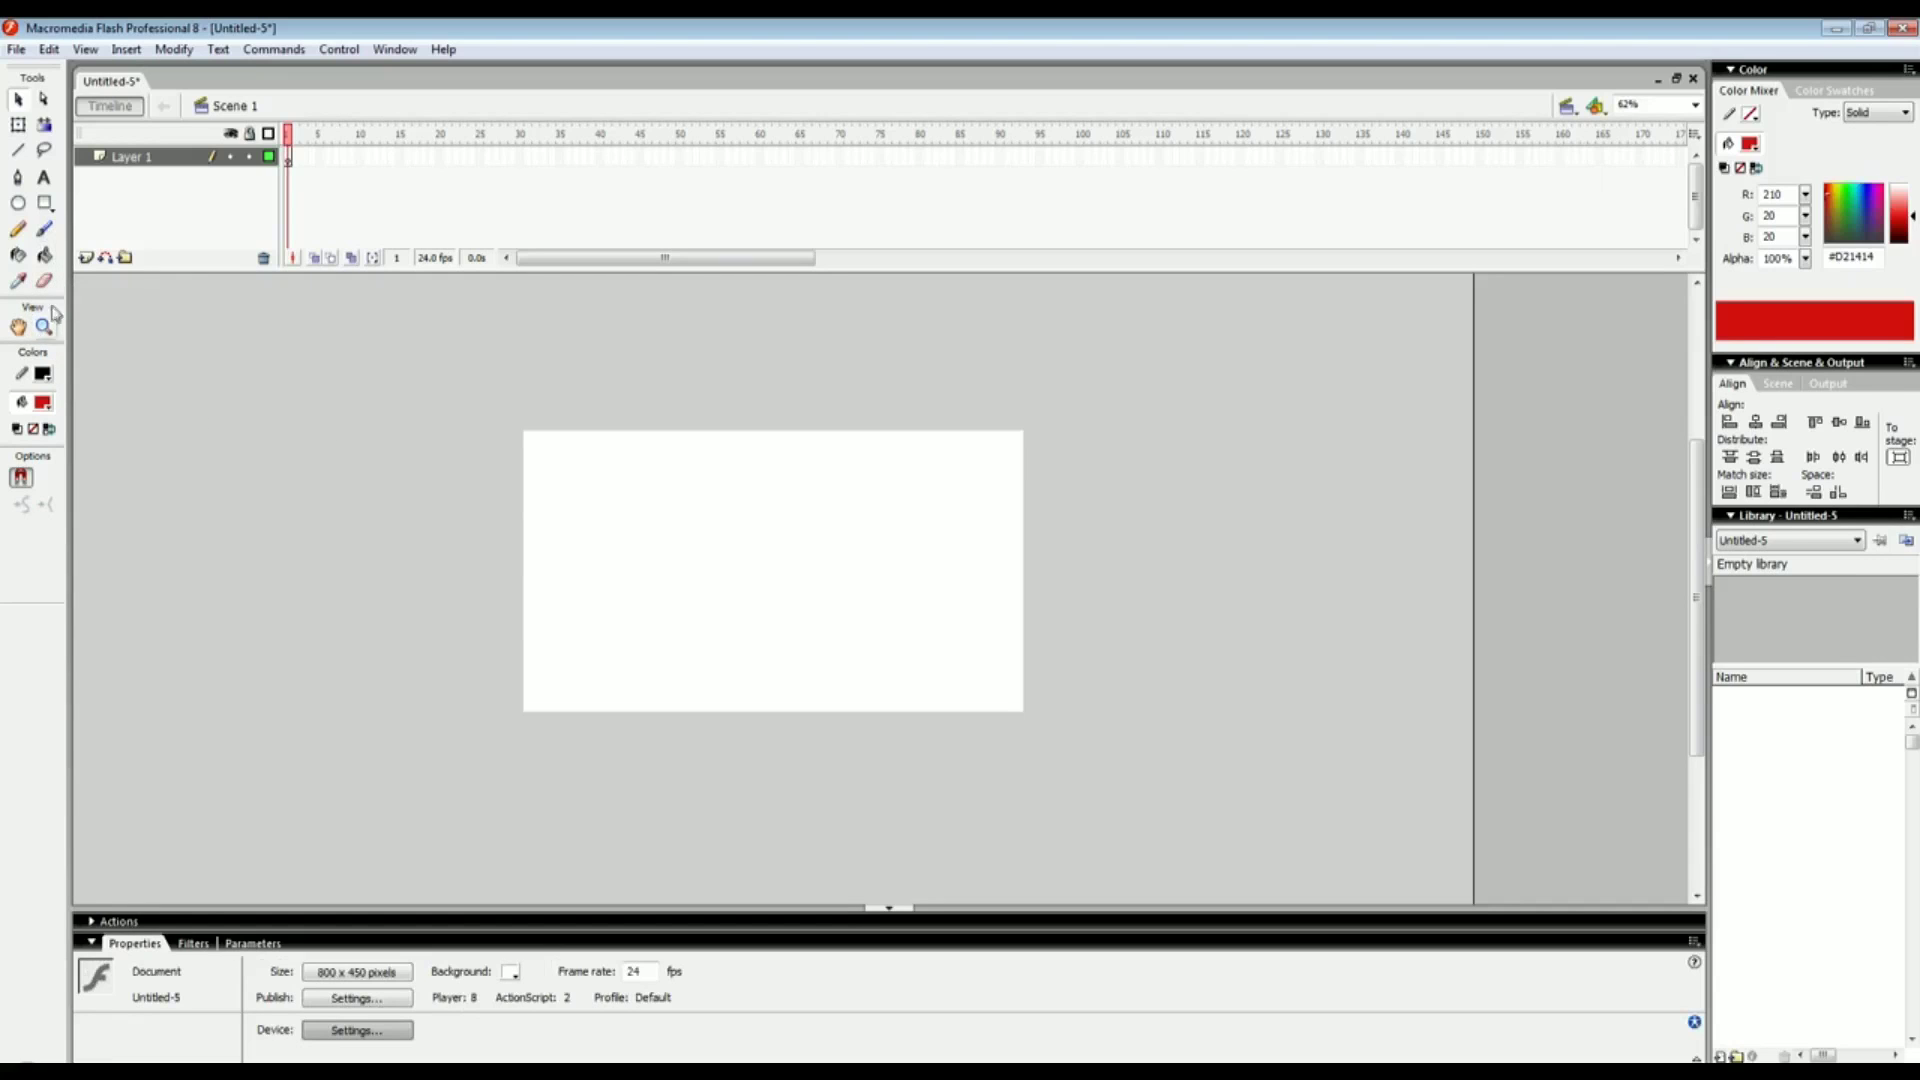
scroll(352, 390, up, 1)
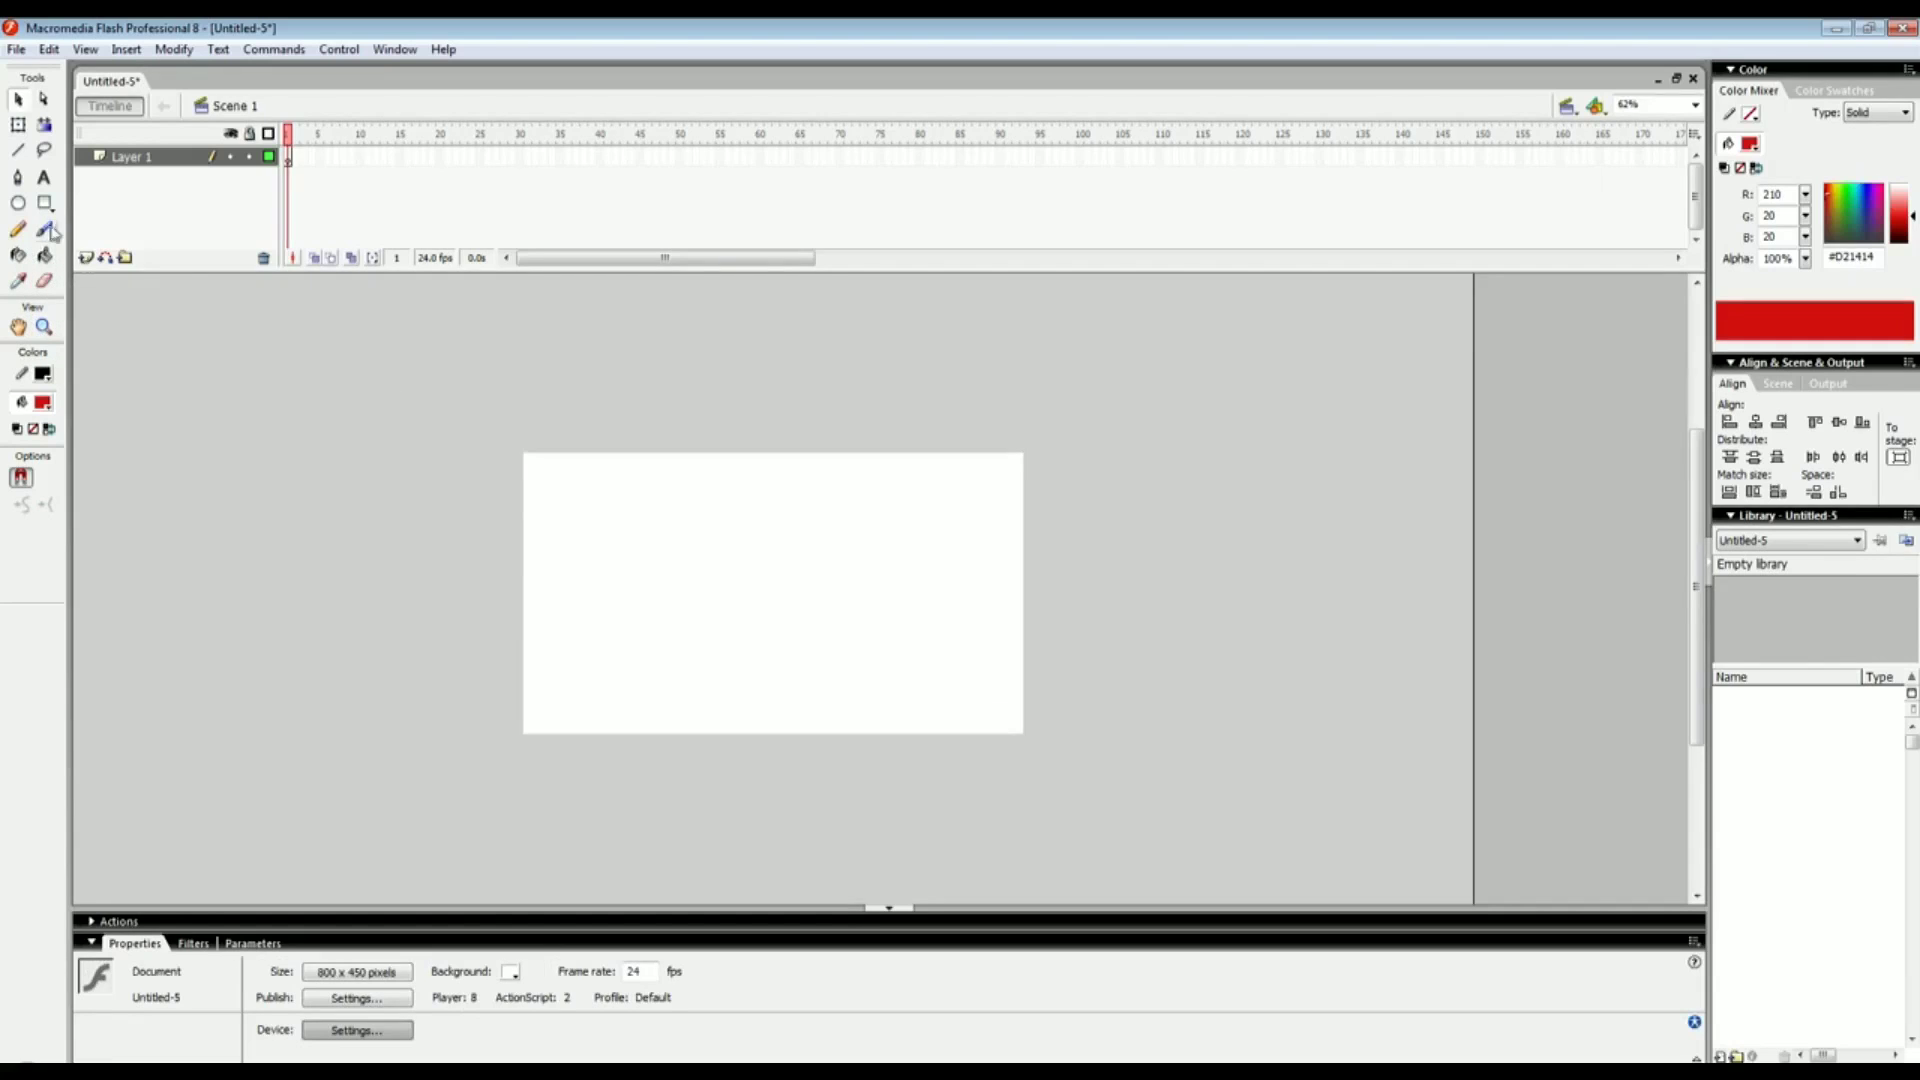
click(47, 231)
key(v)
scroll(618, 557, up, 2)
scroll(618, 626, down, 2)
Zoom the stage to 125% and pan the view
key(ctrl+equal)
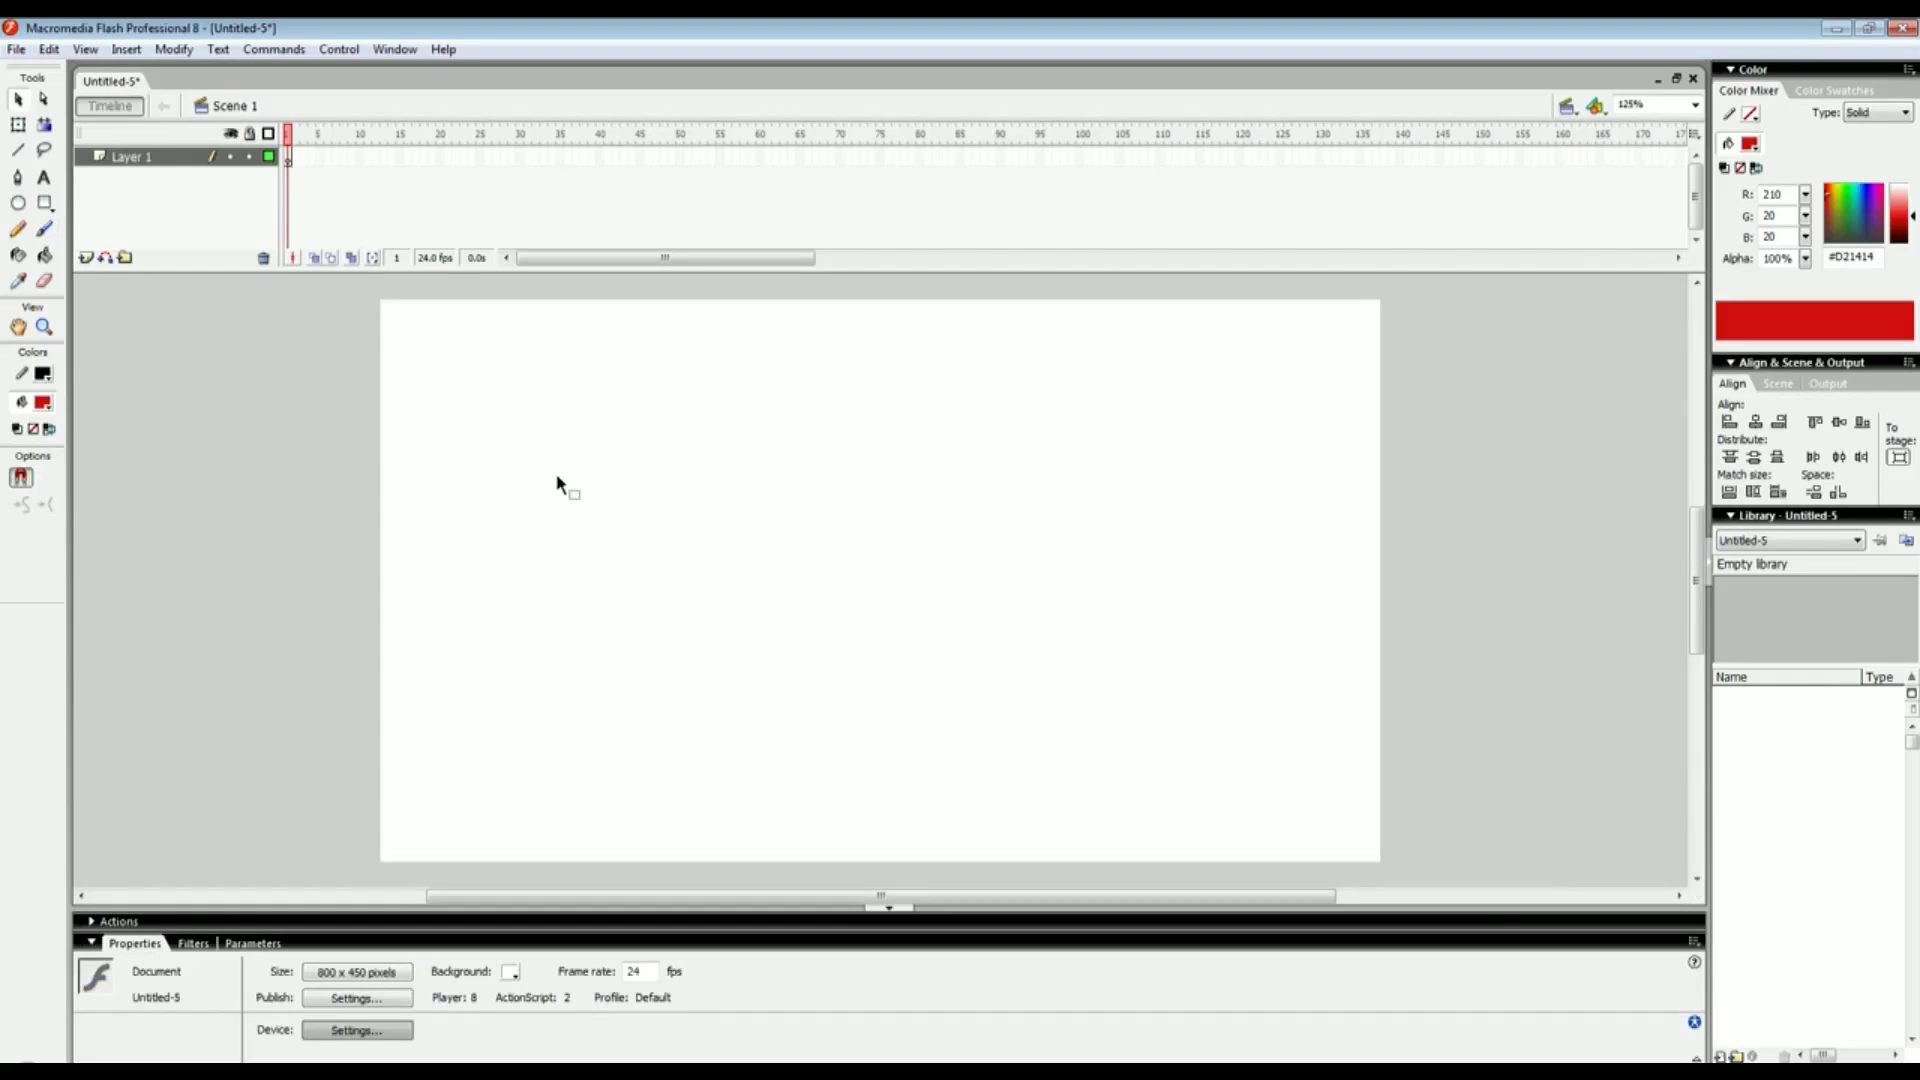
drag(990, 548, 782, 617)
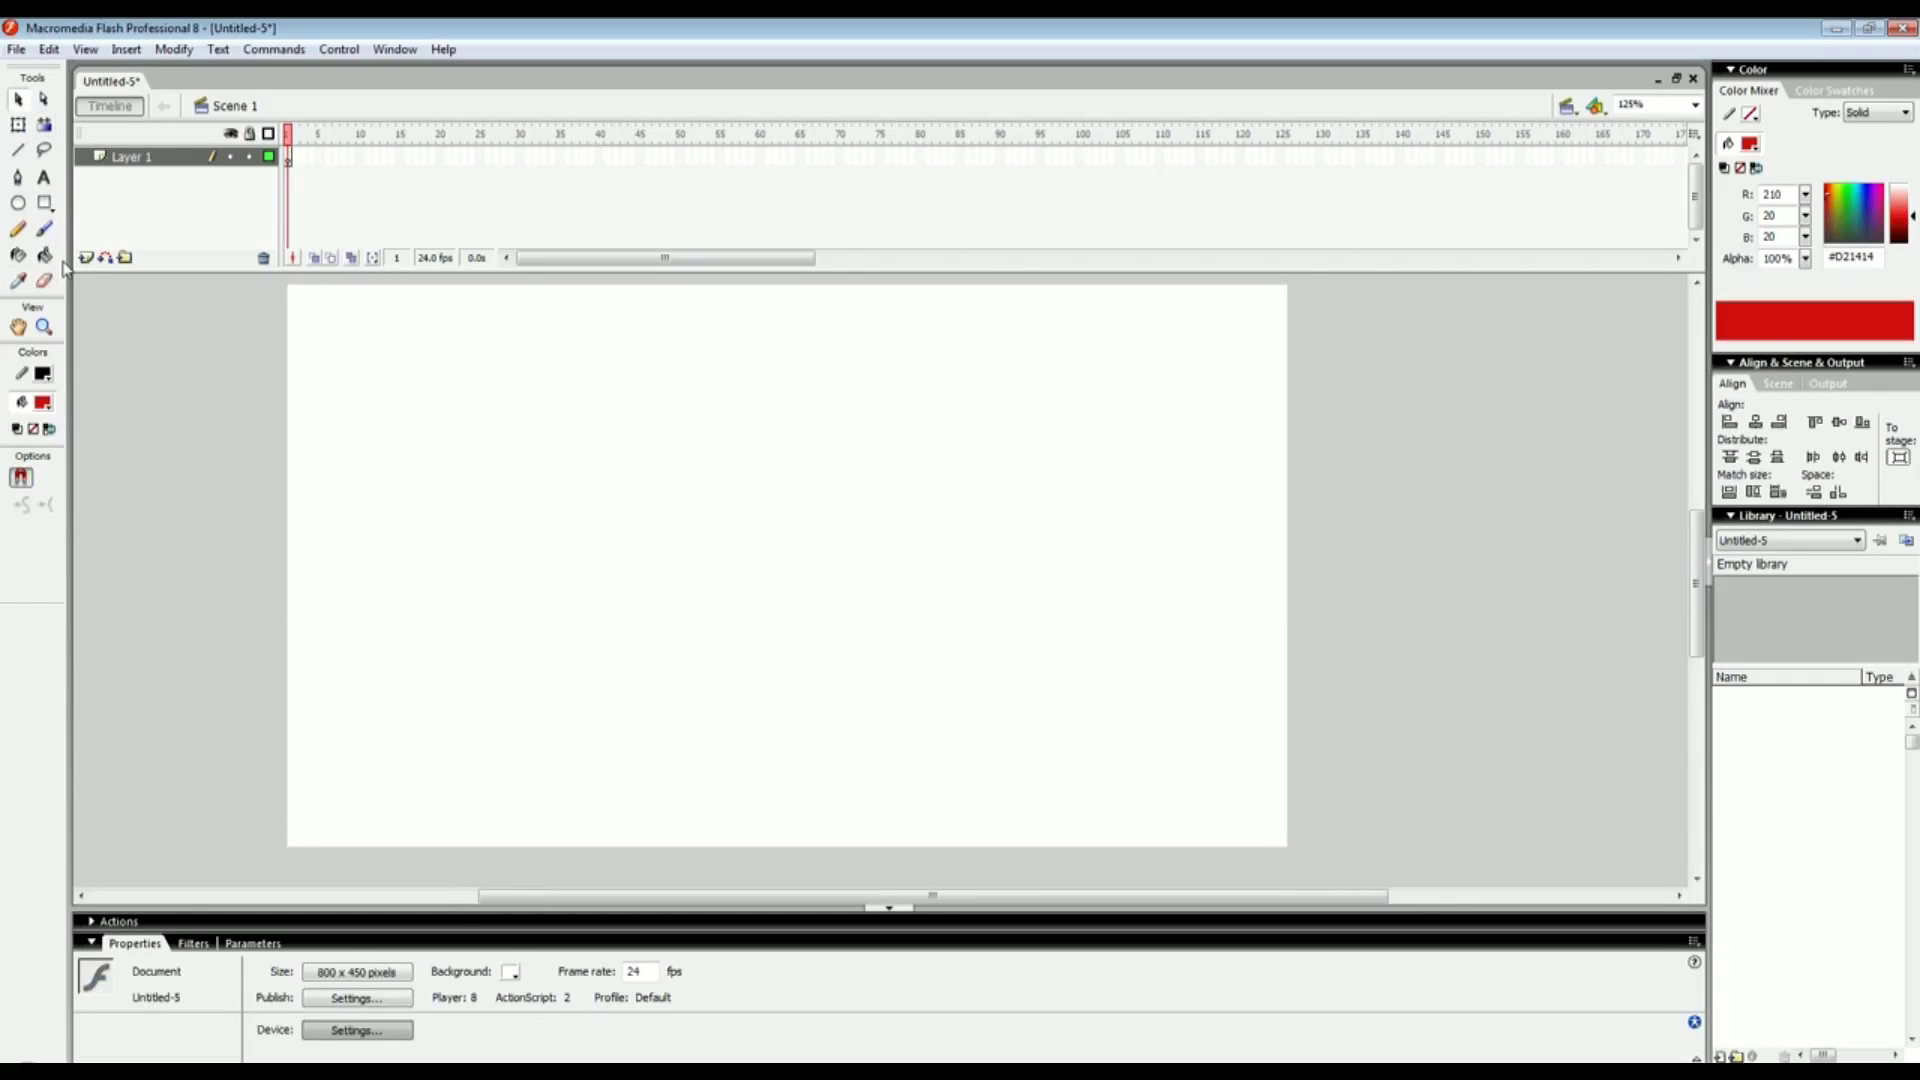
drag(625, 511, 606, 549)
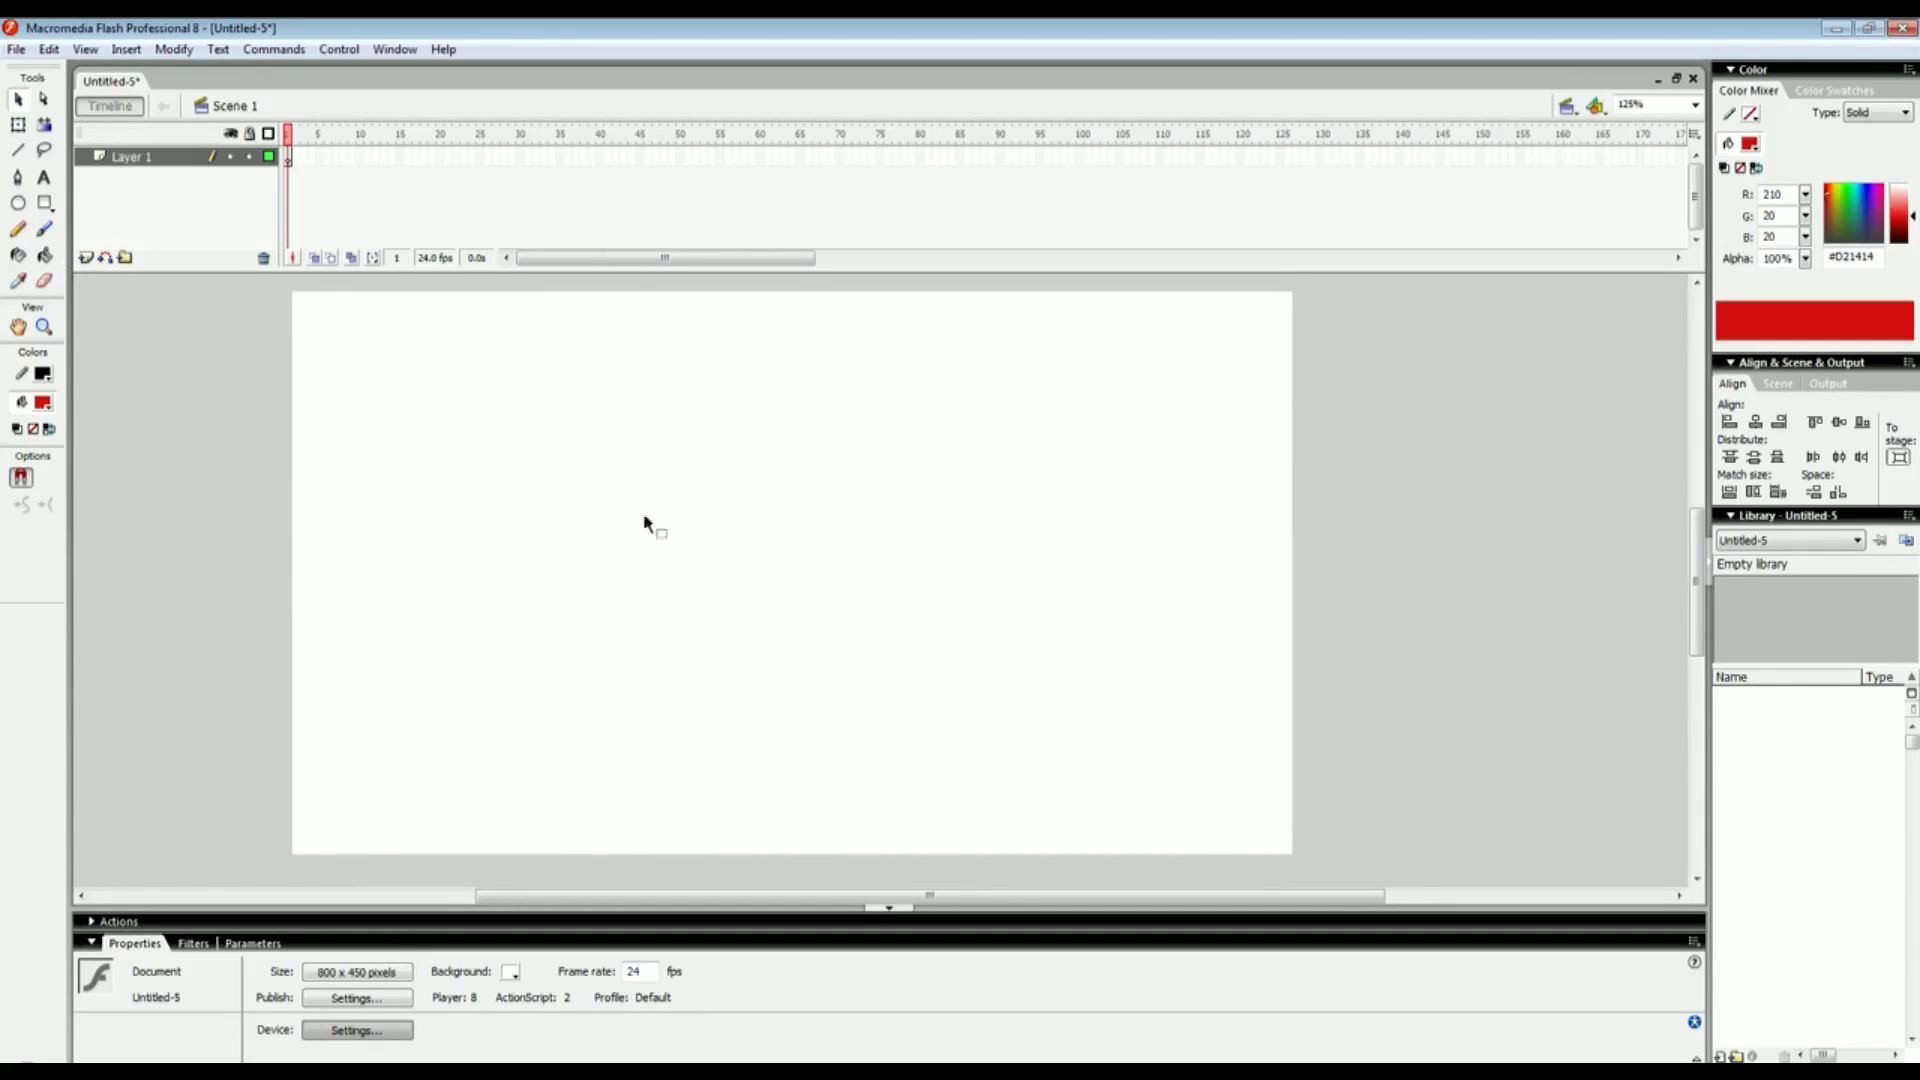
click(145, 953)
click(140, 1046)
click(395, 49)
mouse_move(449, 170)
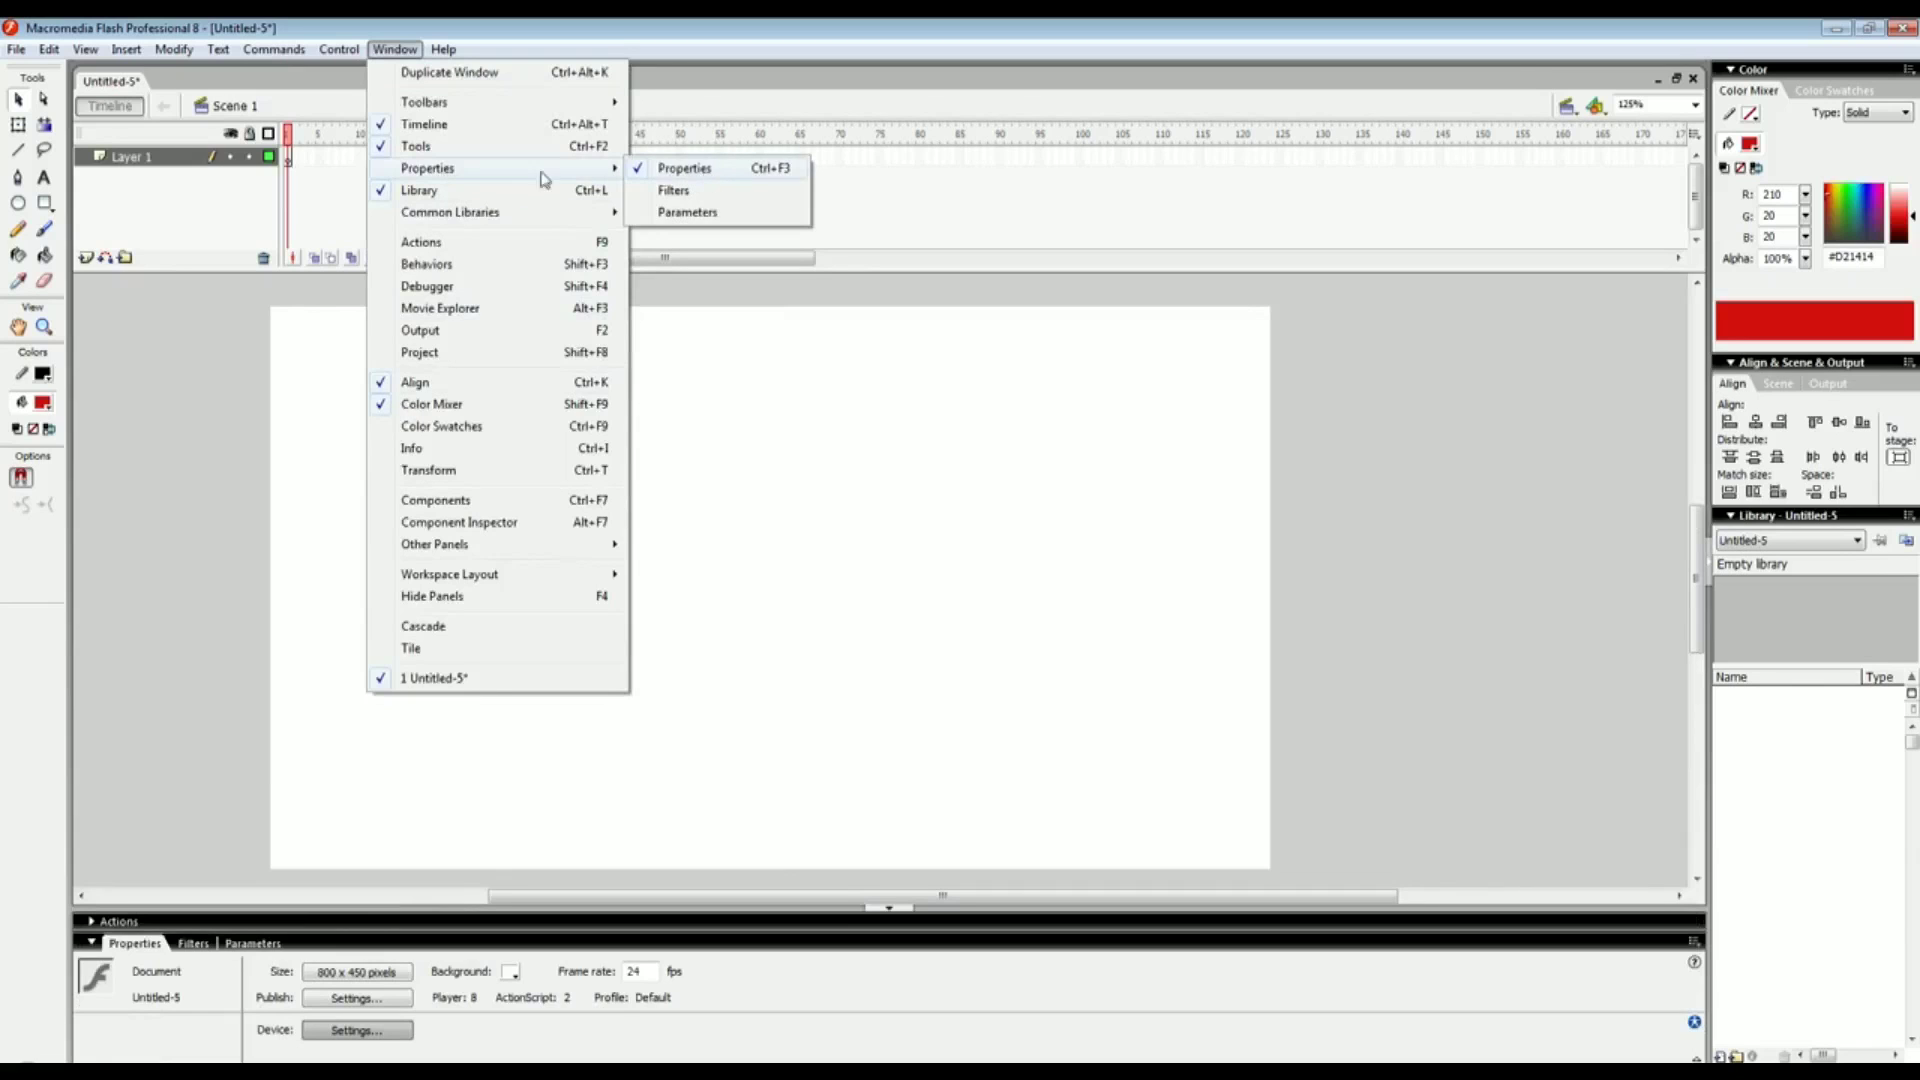
click(380, 465)
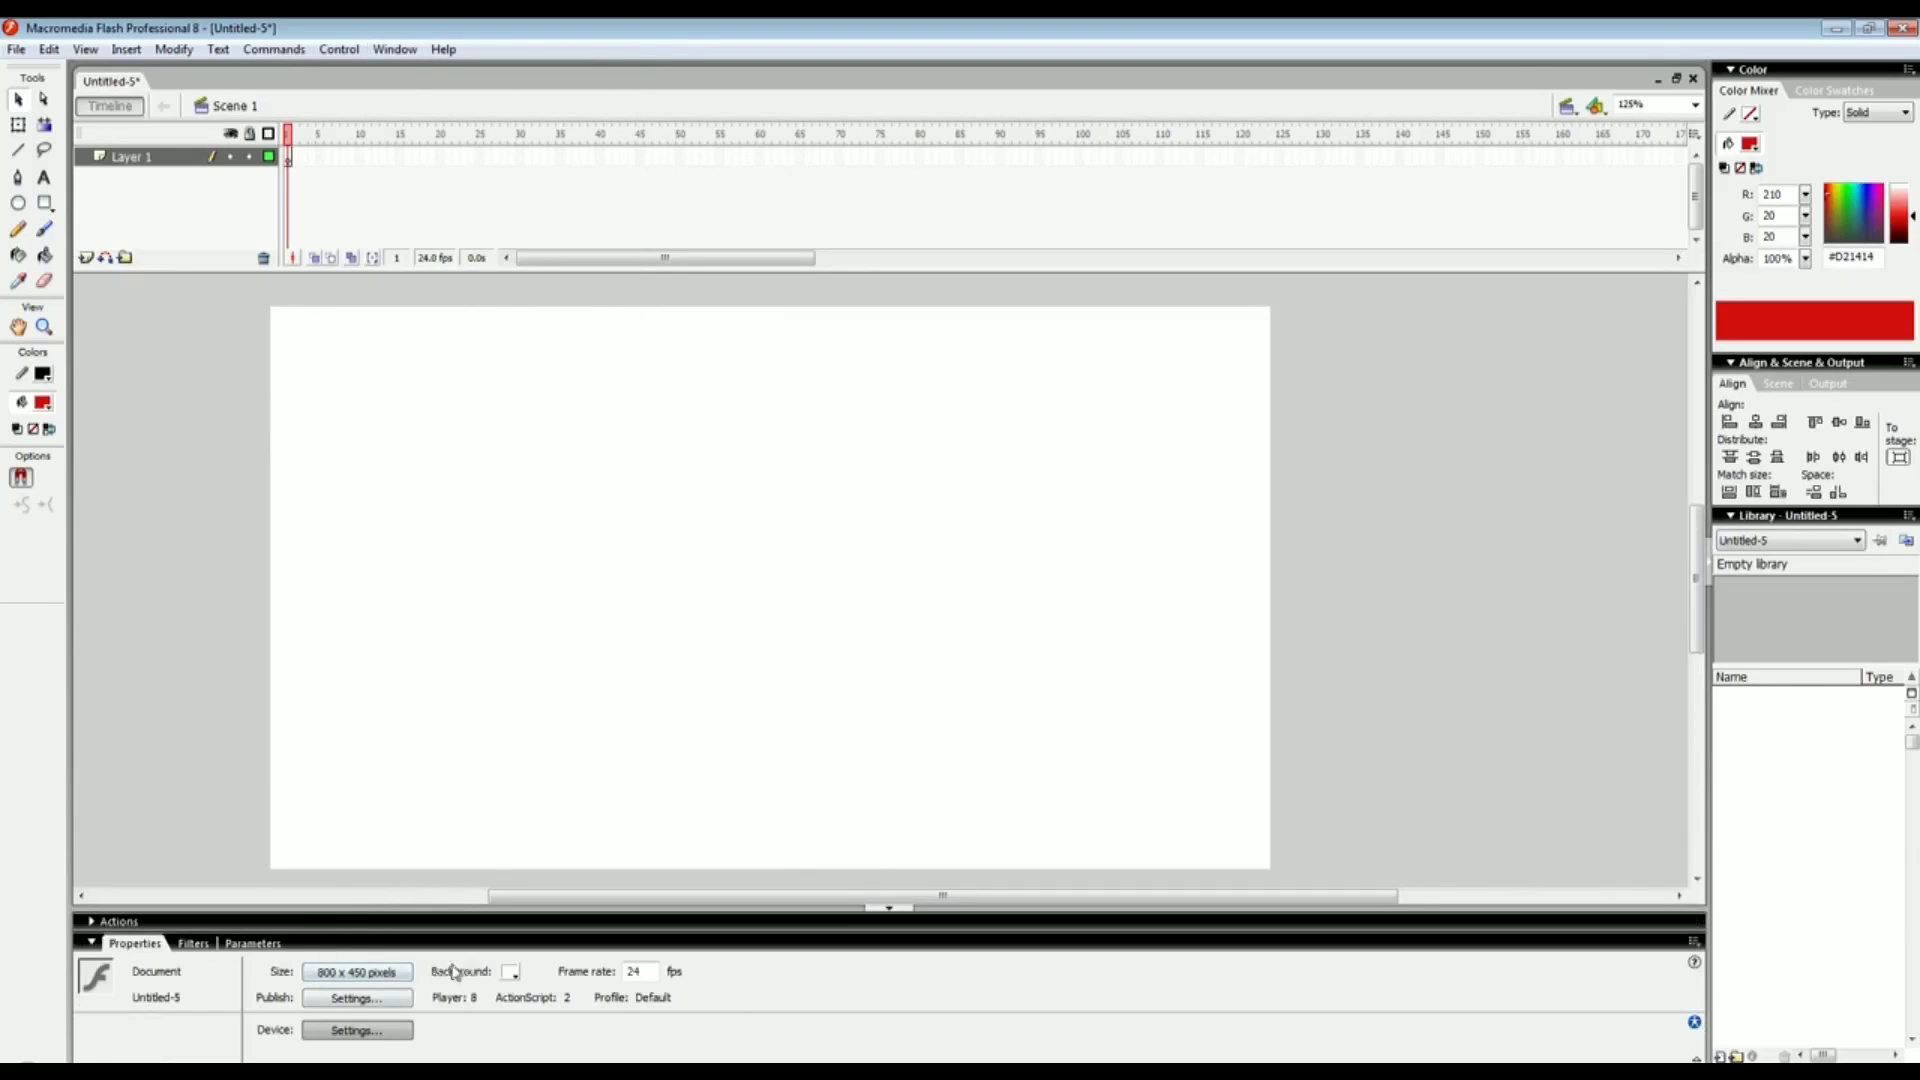
drag(540, 708, 524, 701)
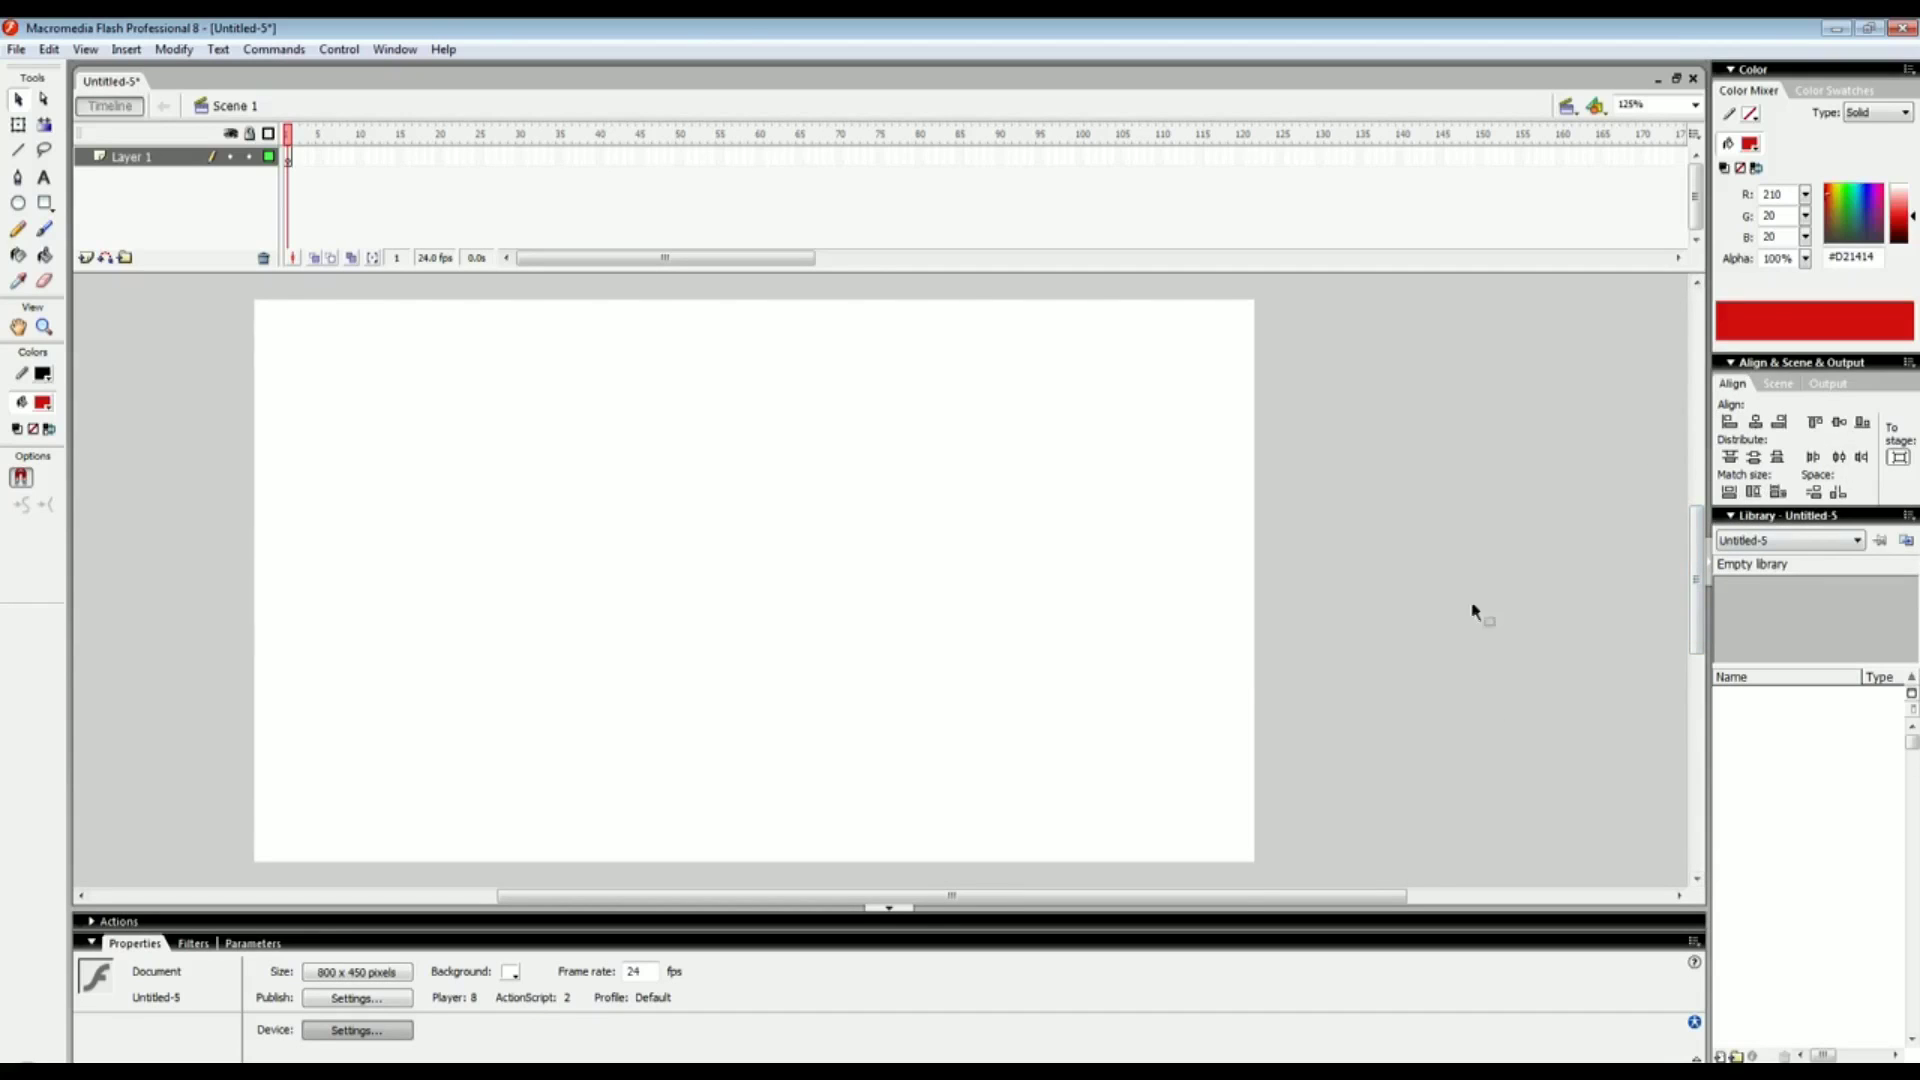
mouse_move(463, 696)
mouse_down()
mouse_move(540, 733)
mouse_move(482, 723)
mouse_up()
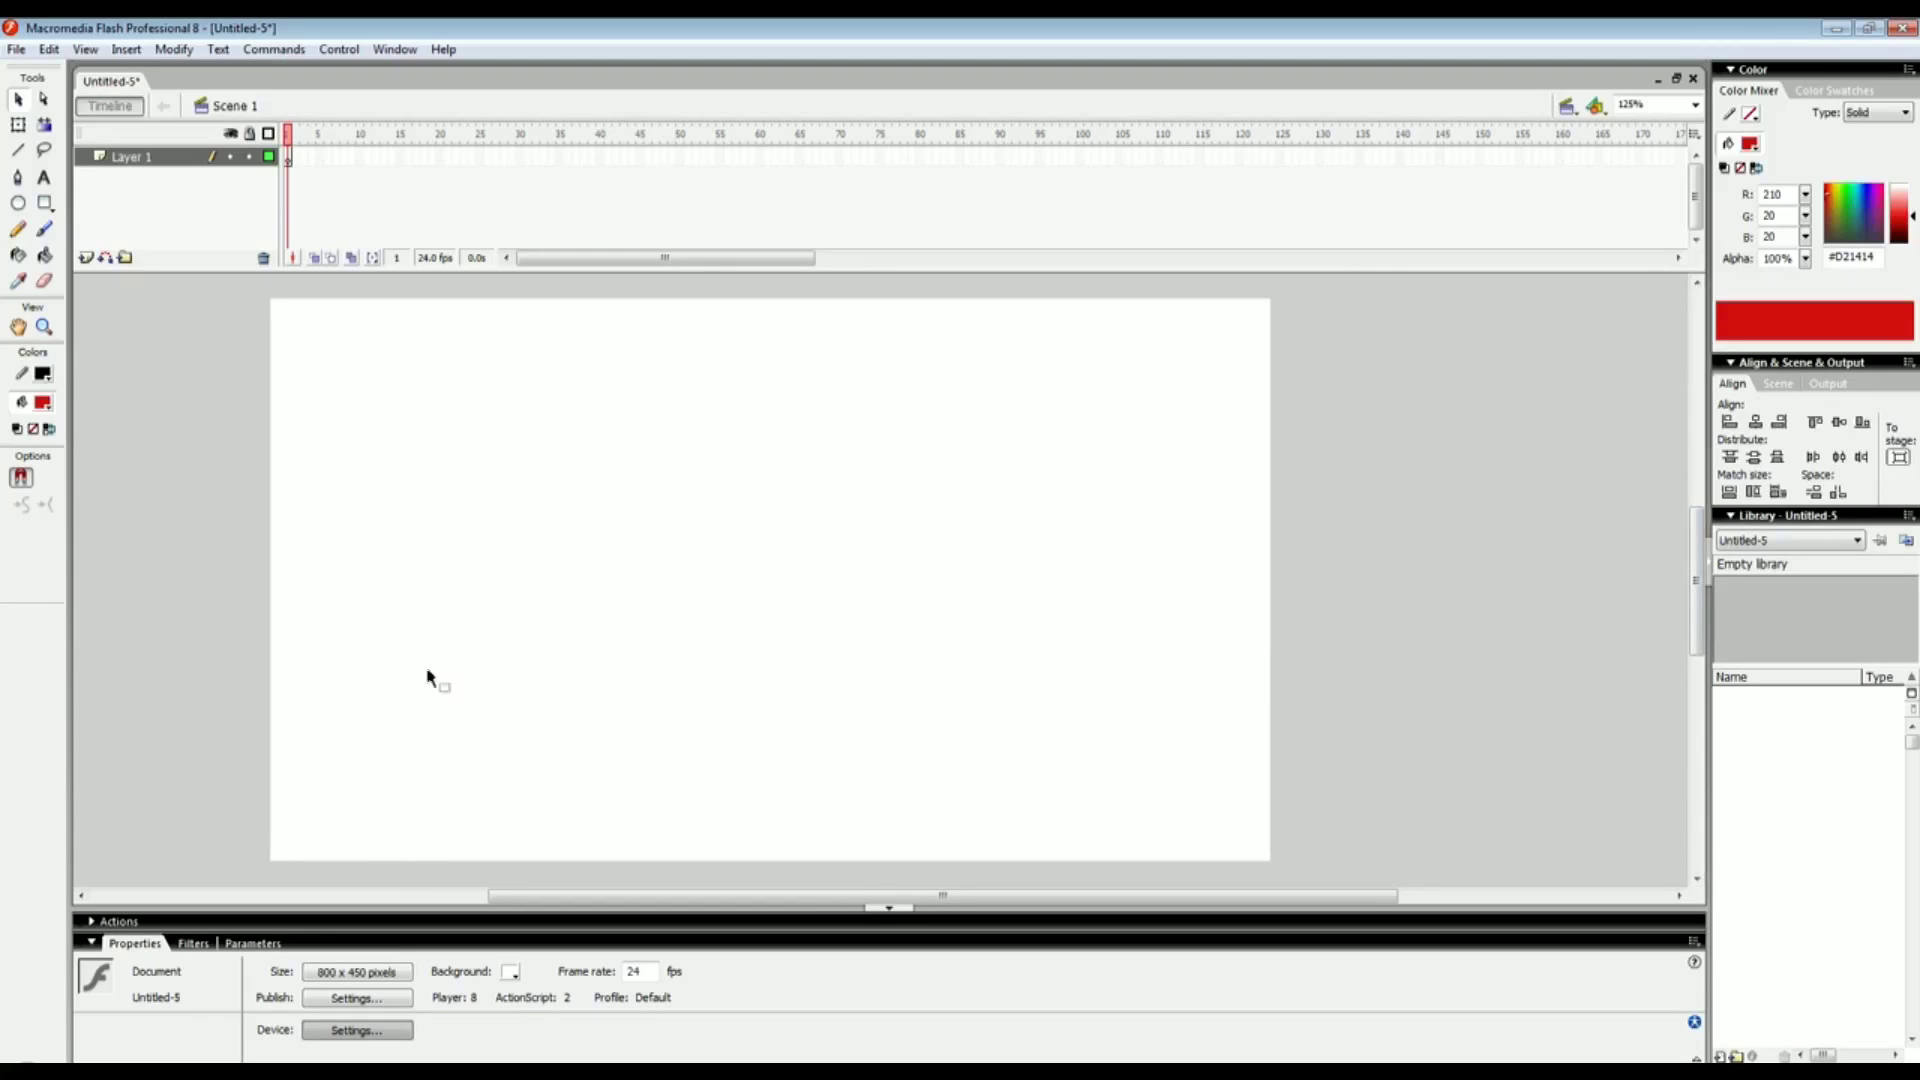
mouse_move(531, 720)
mouse_down()
mouse_move(476, 733)
mouse_move(496, 724)
mouse_up()
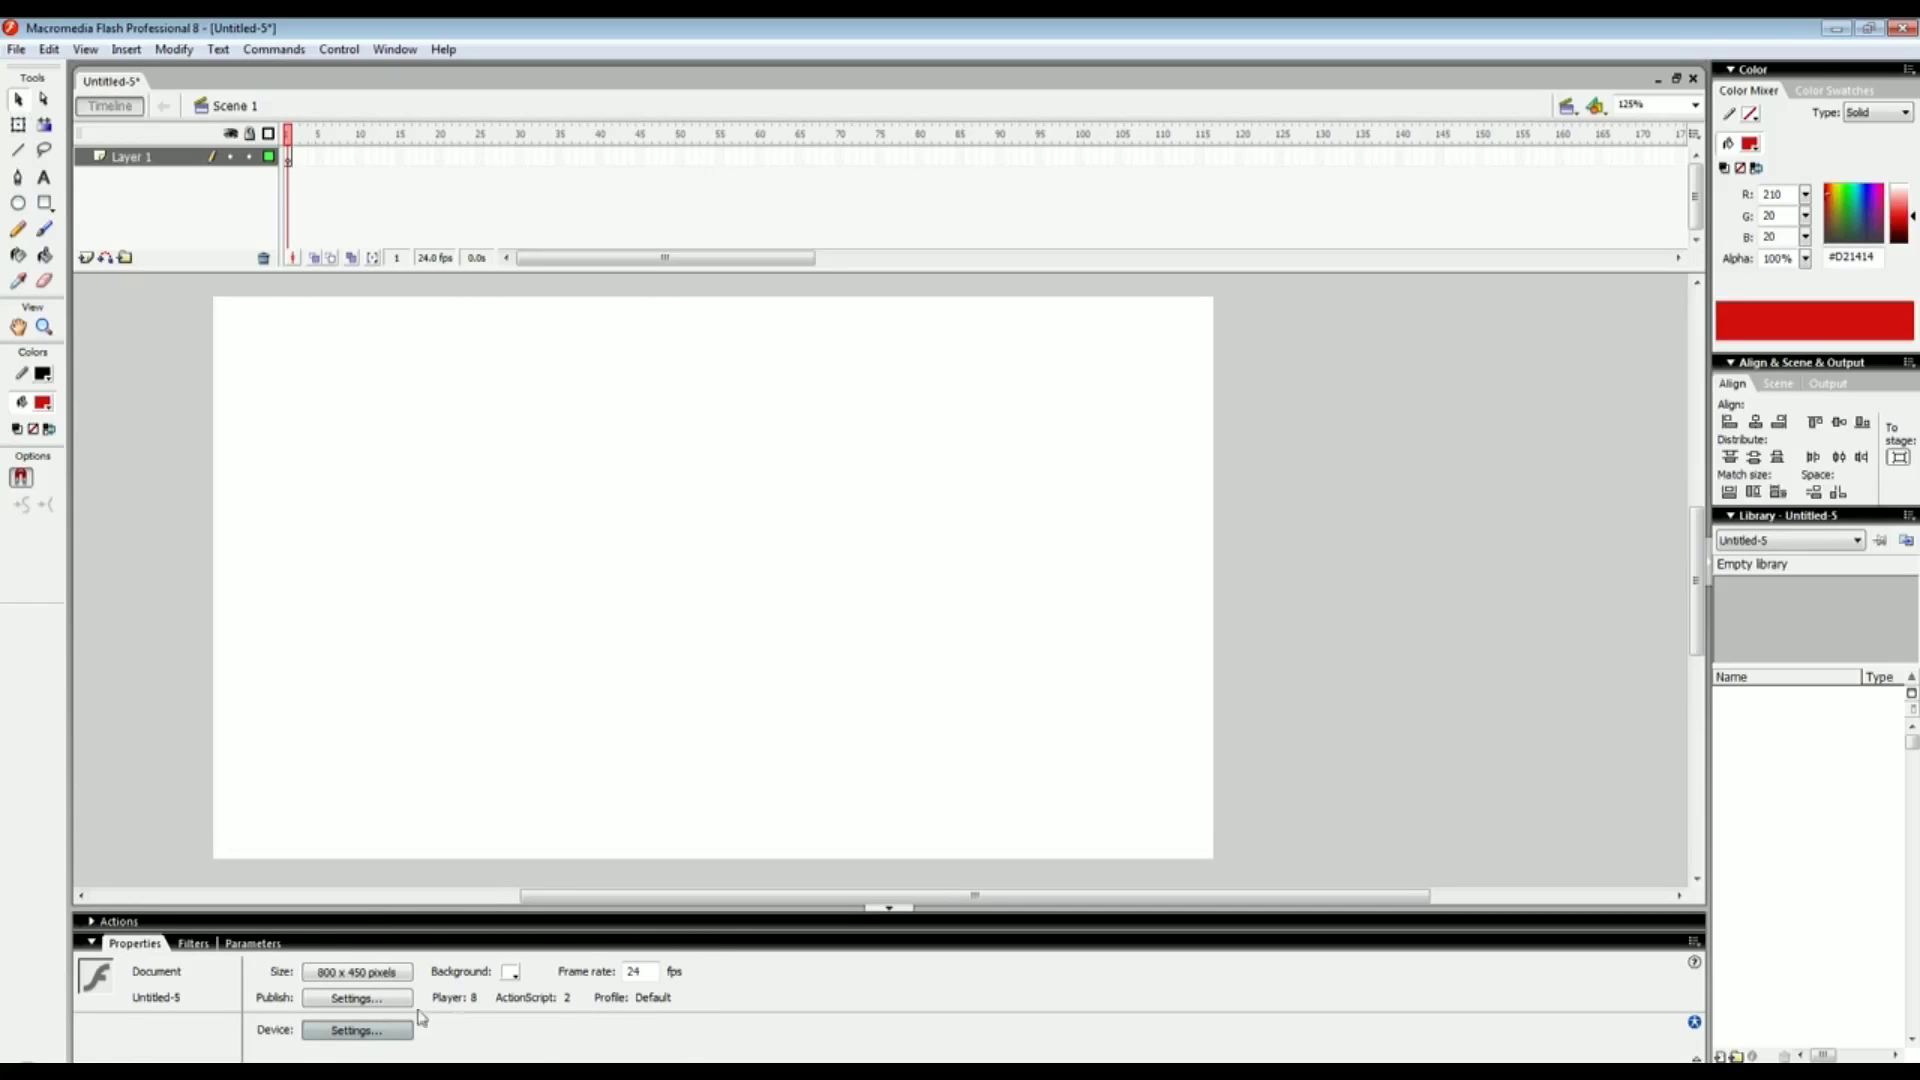
double_click(626, 971)
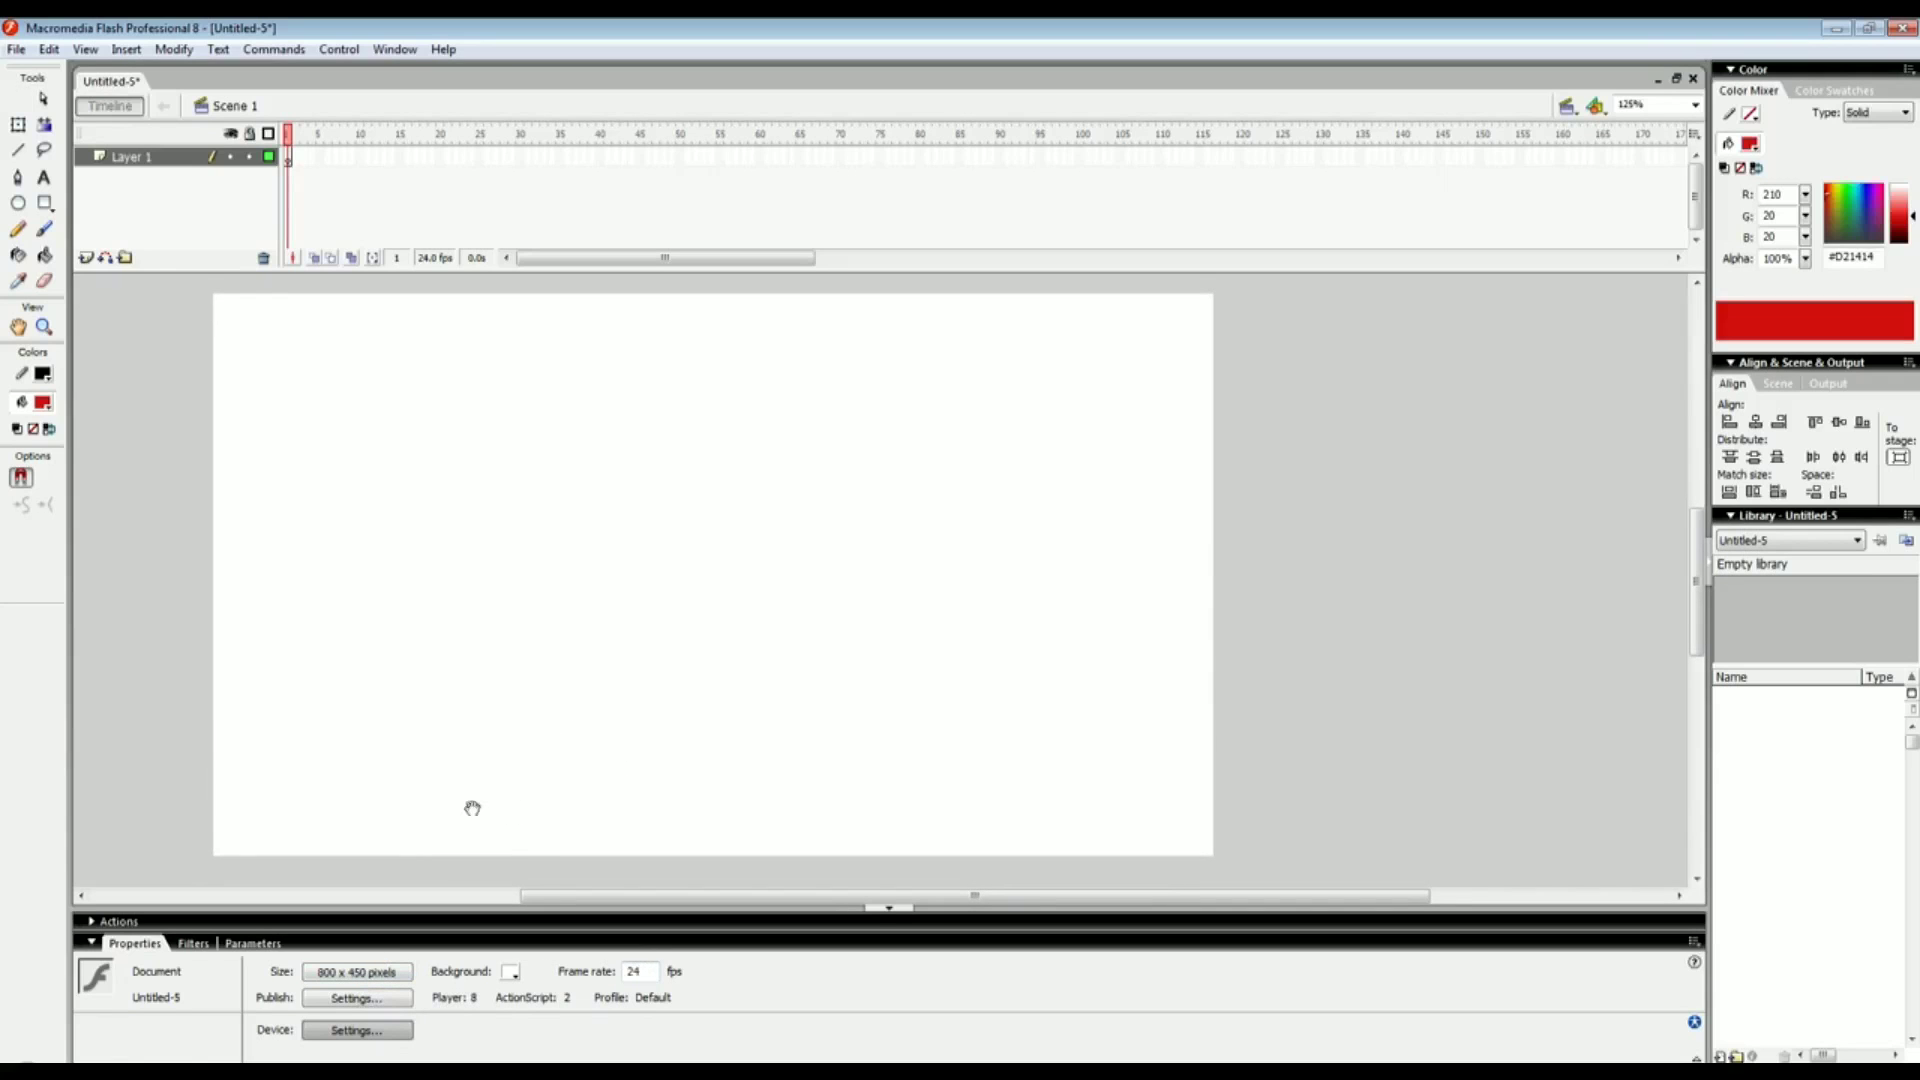
click(356, 972)
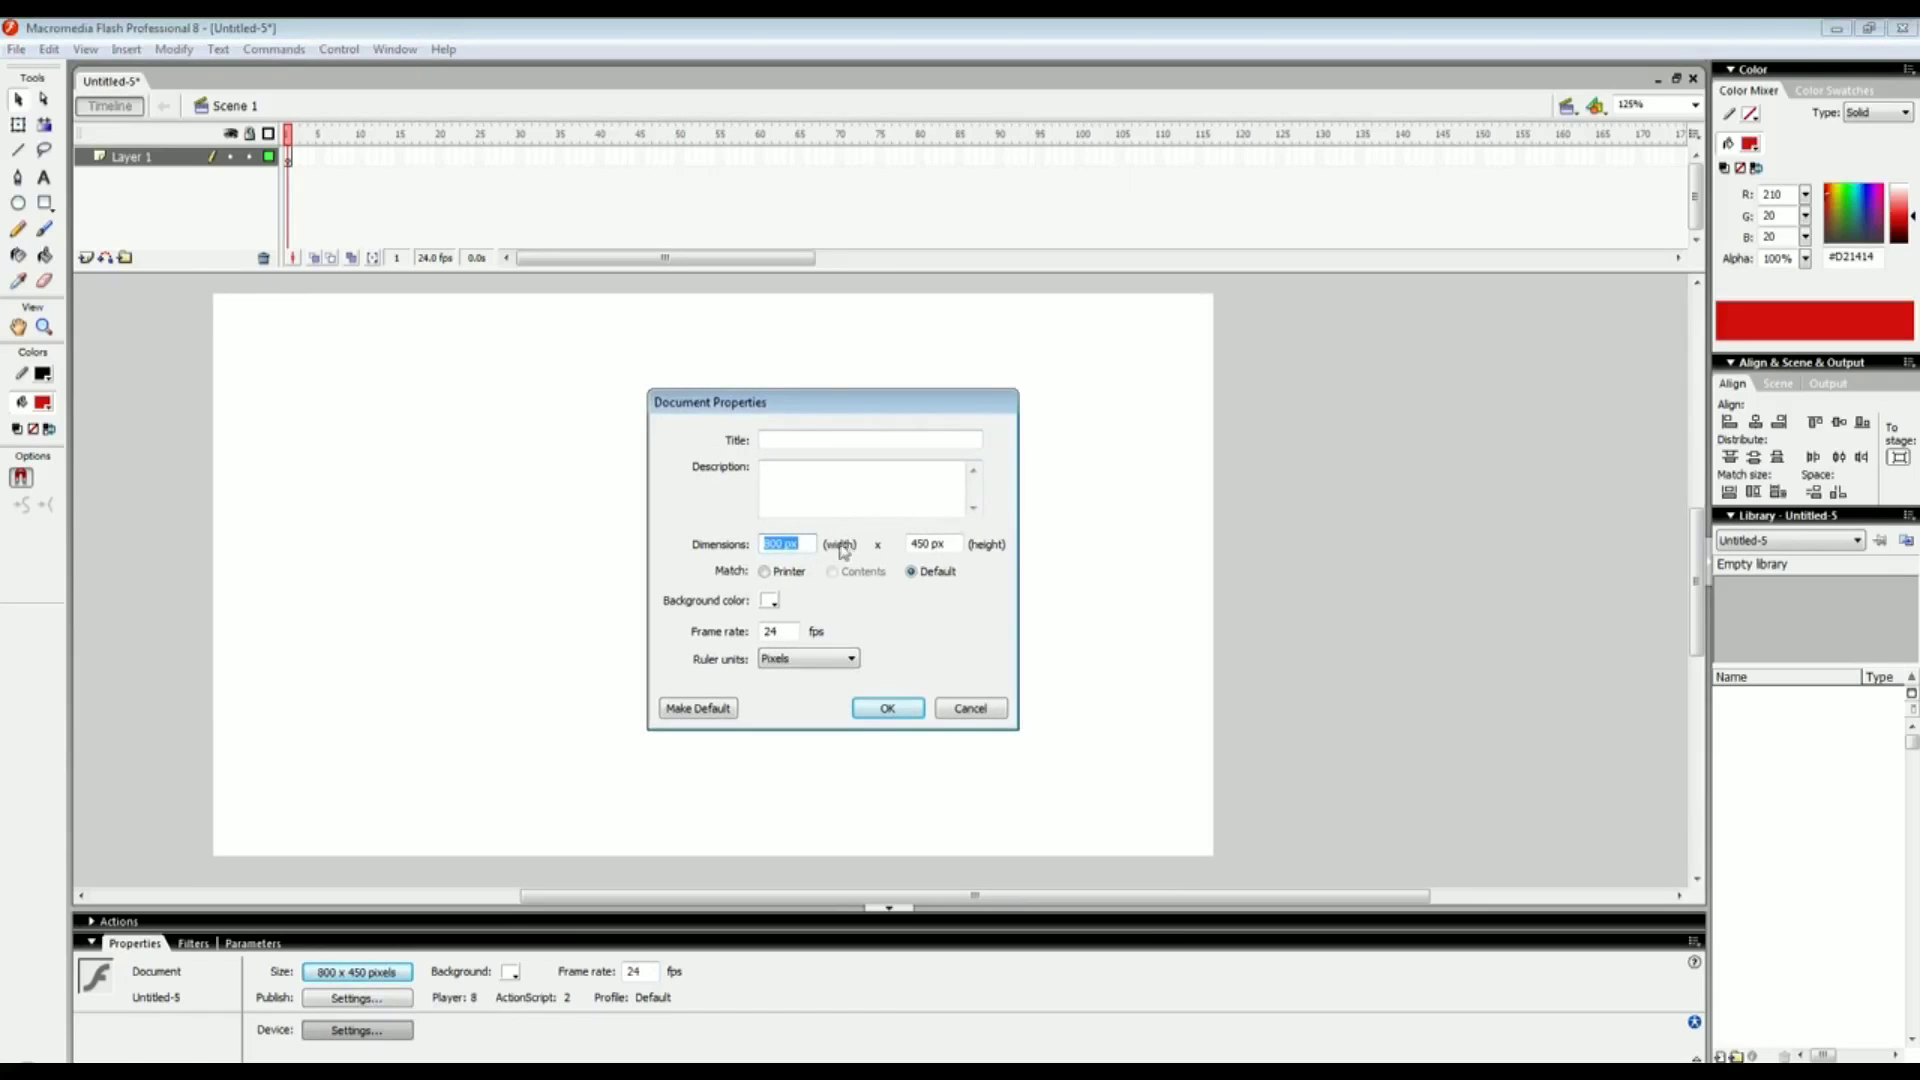
drag(956, 540, 875, 556)
mouse_move(846, 407)
mouse_down()
mouse_move(778, 398)
mouse_move(835, 412)
mouse_up()
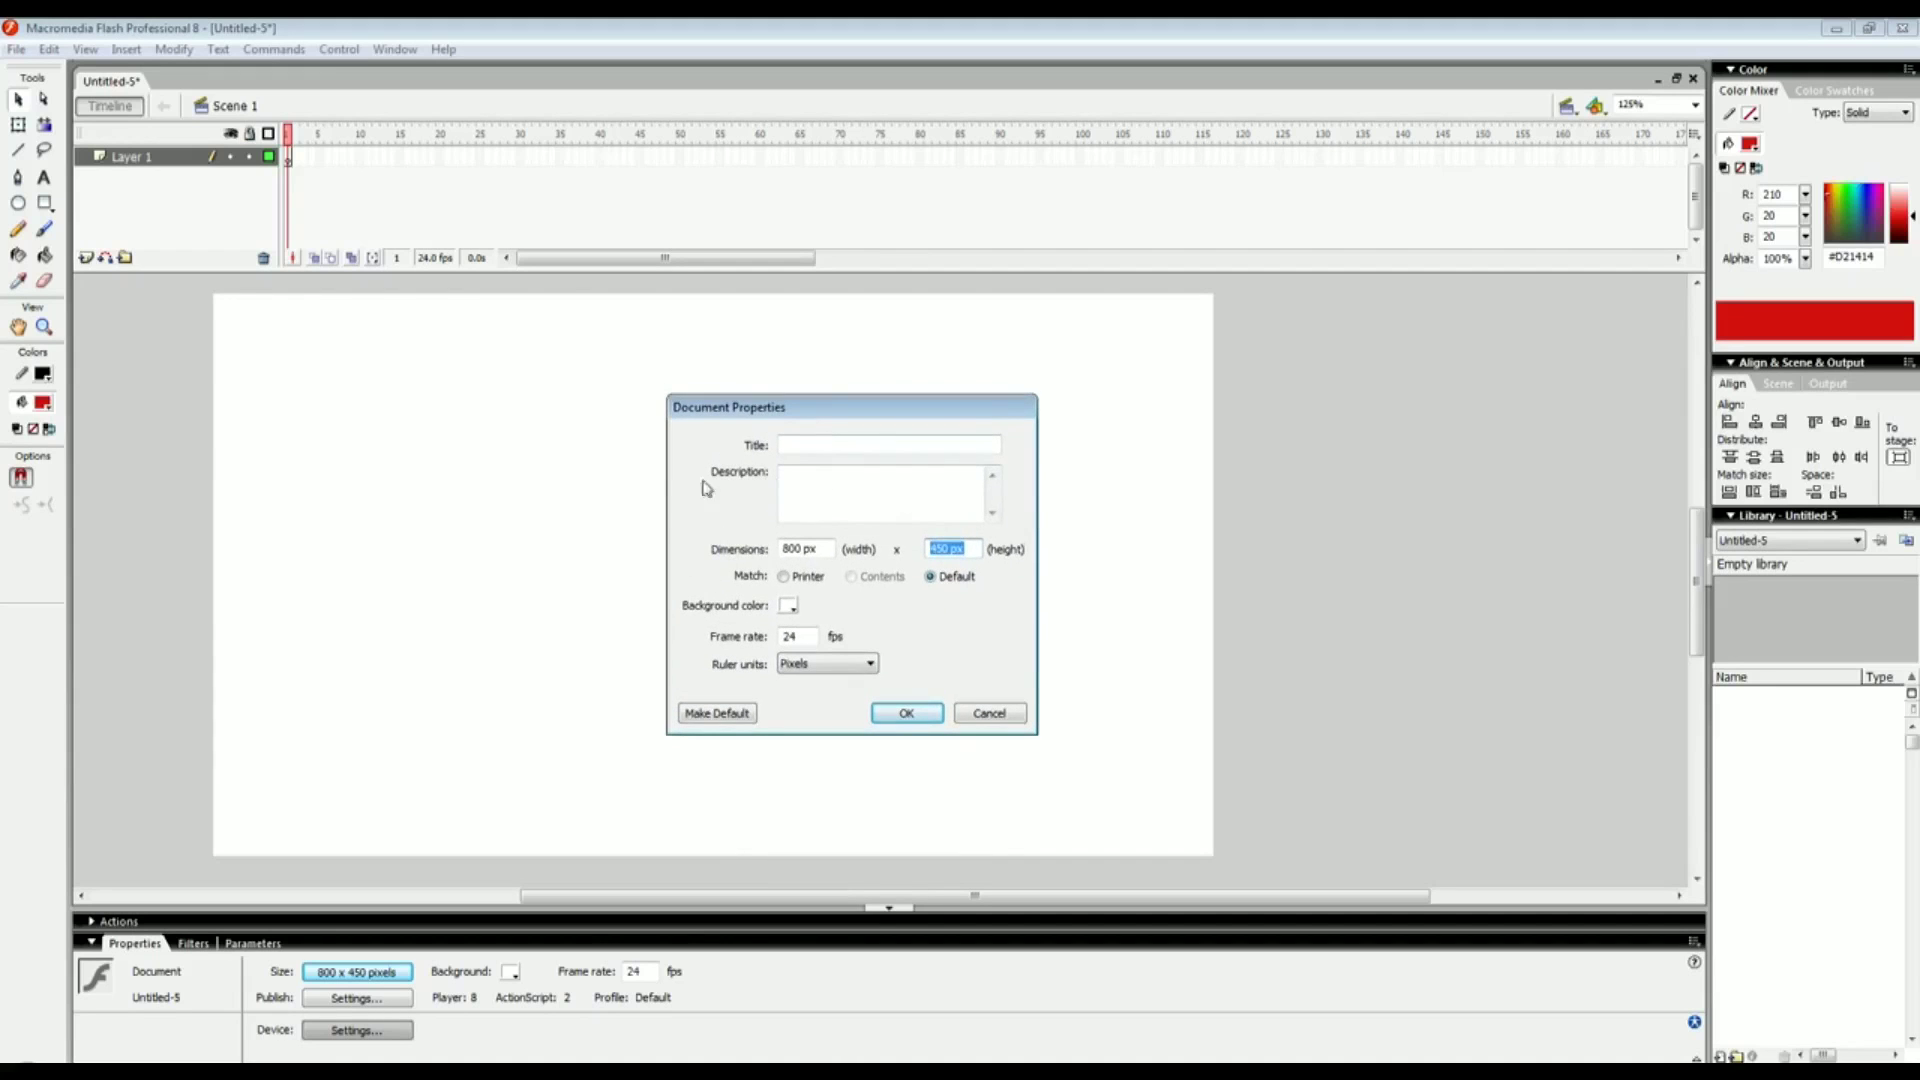
click(985, 713)
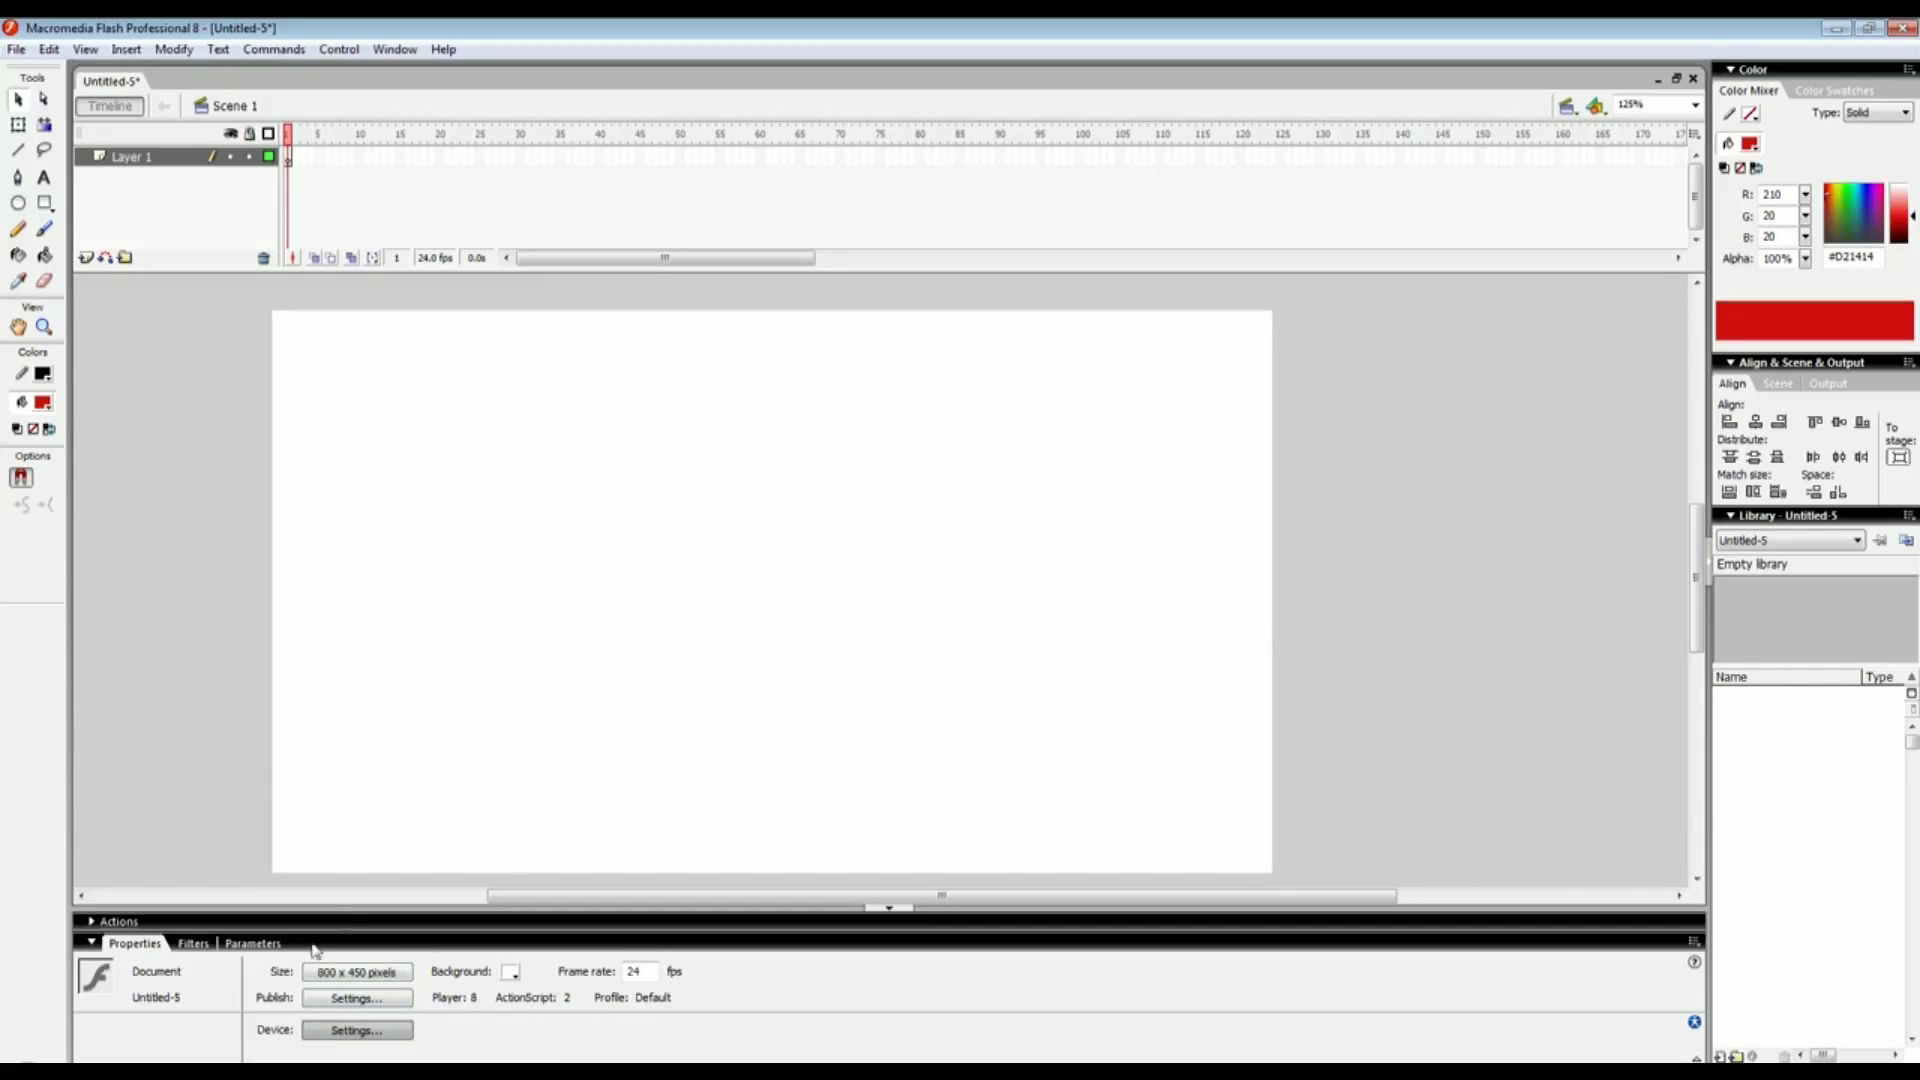
Set the brush fill to green #14D214 and paint a few test strokes
click(44, 229)
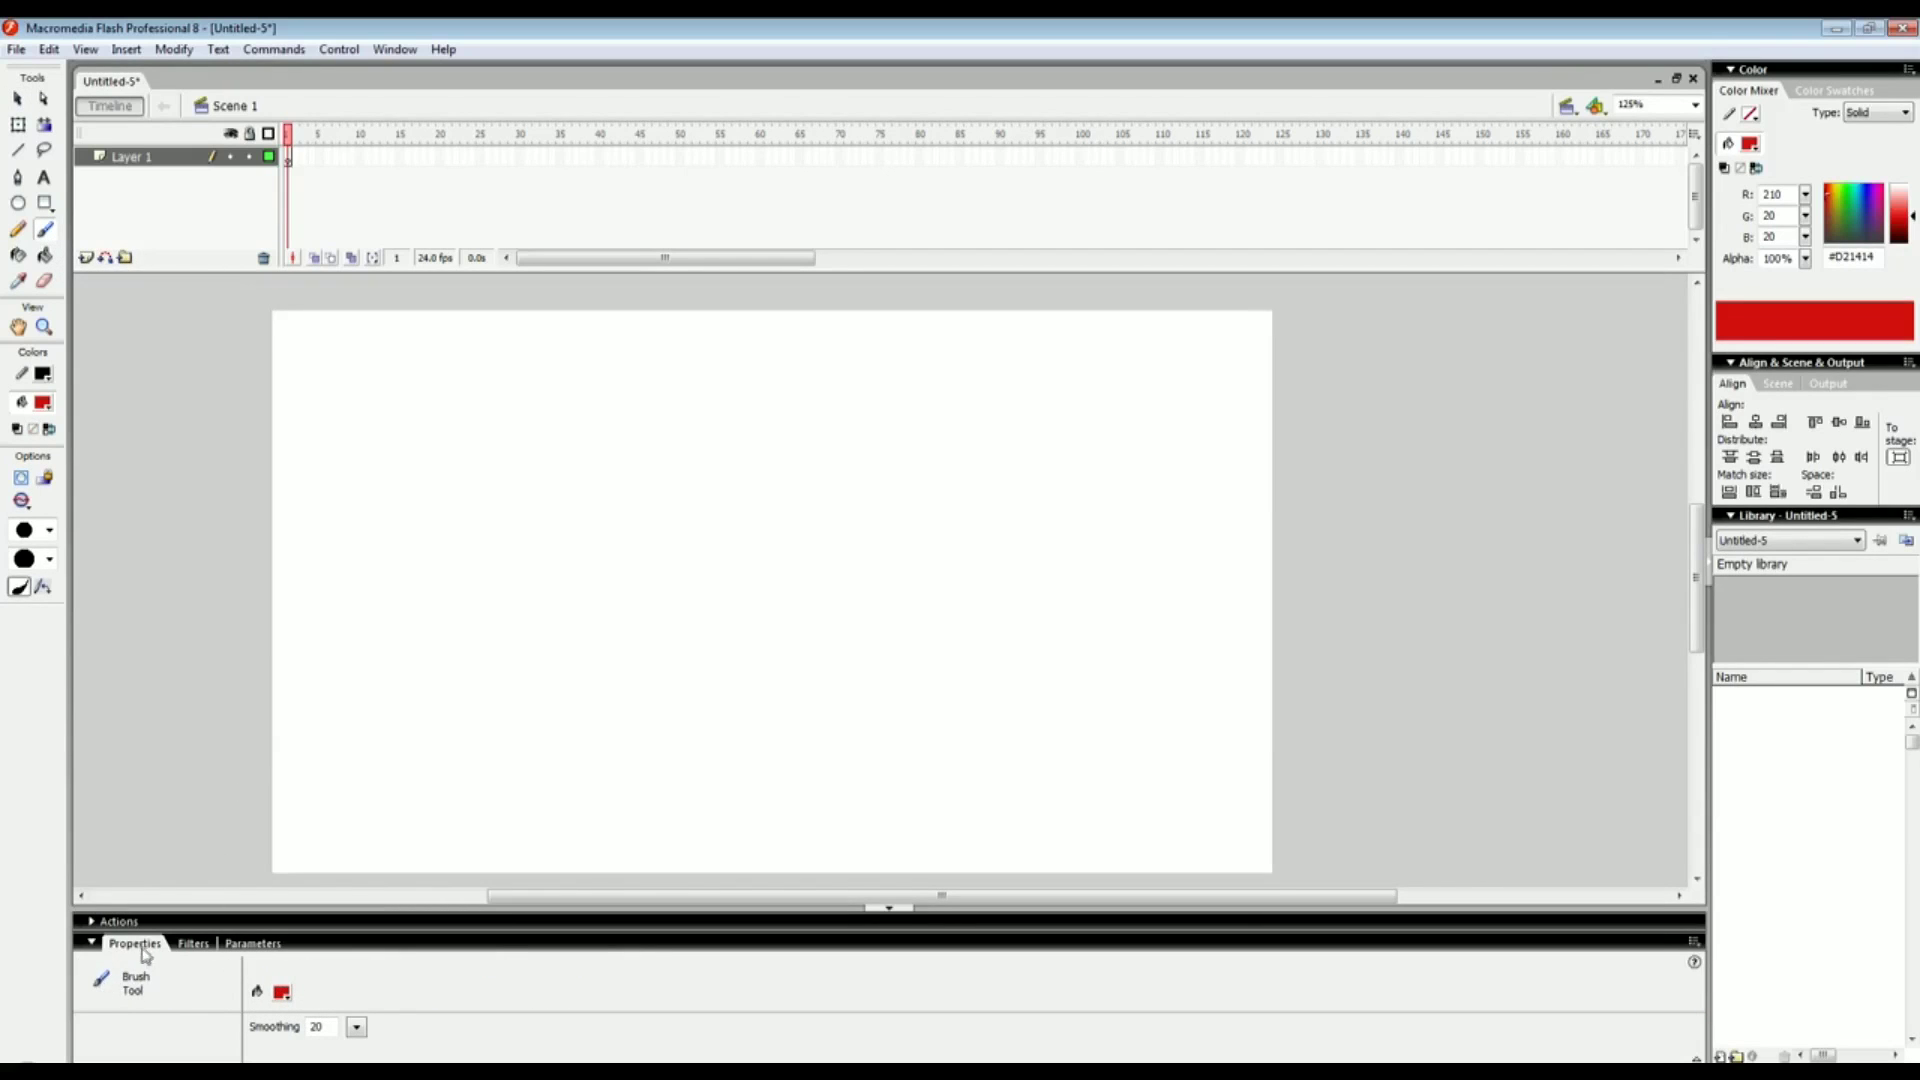
click(283, 994)
click(427, 743)
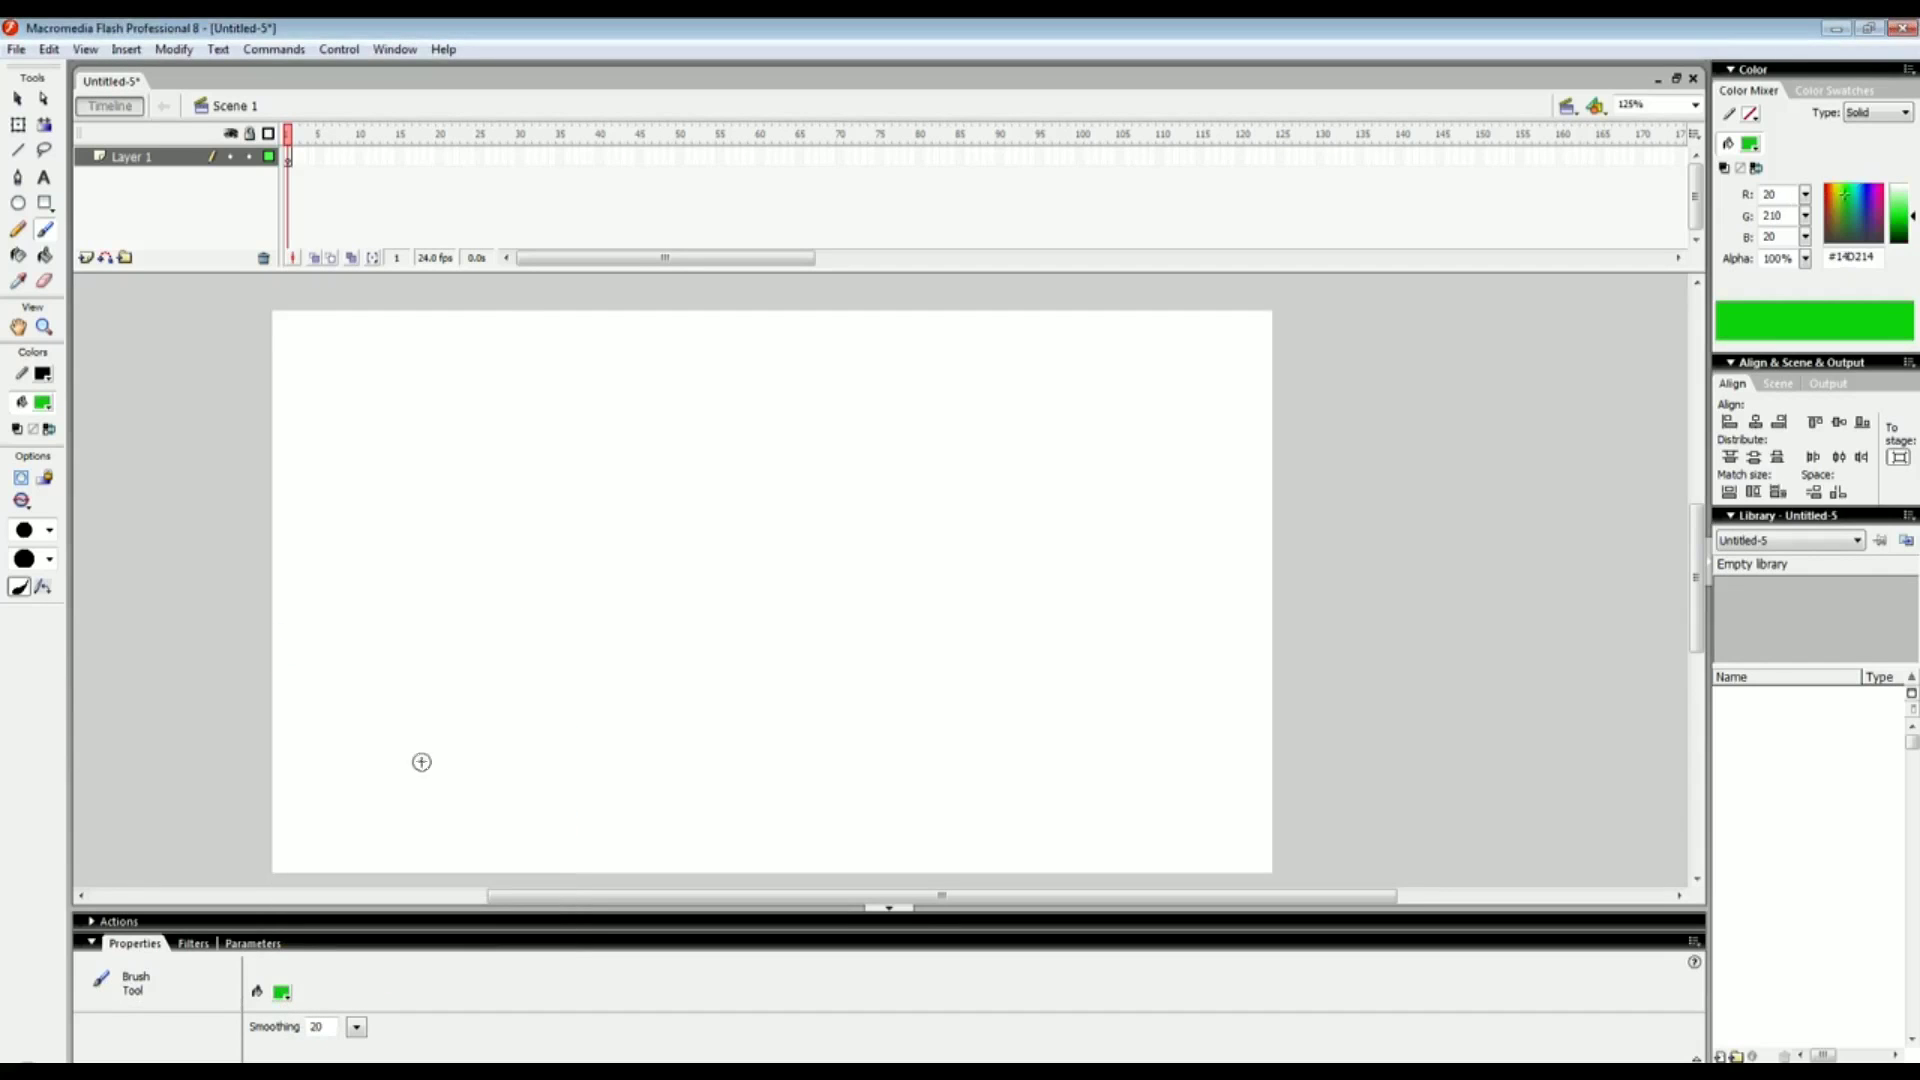
drag(487, 634, 515, 679)
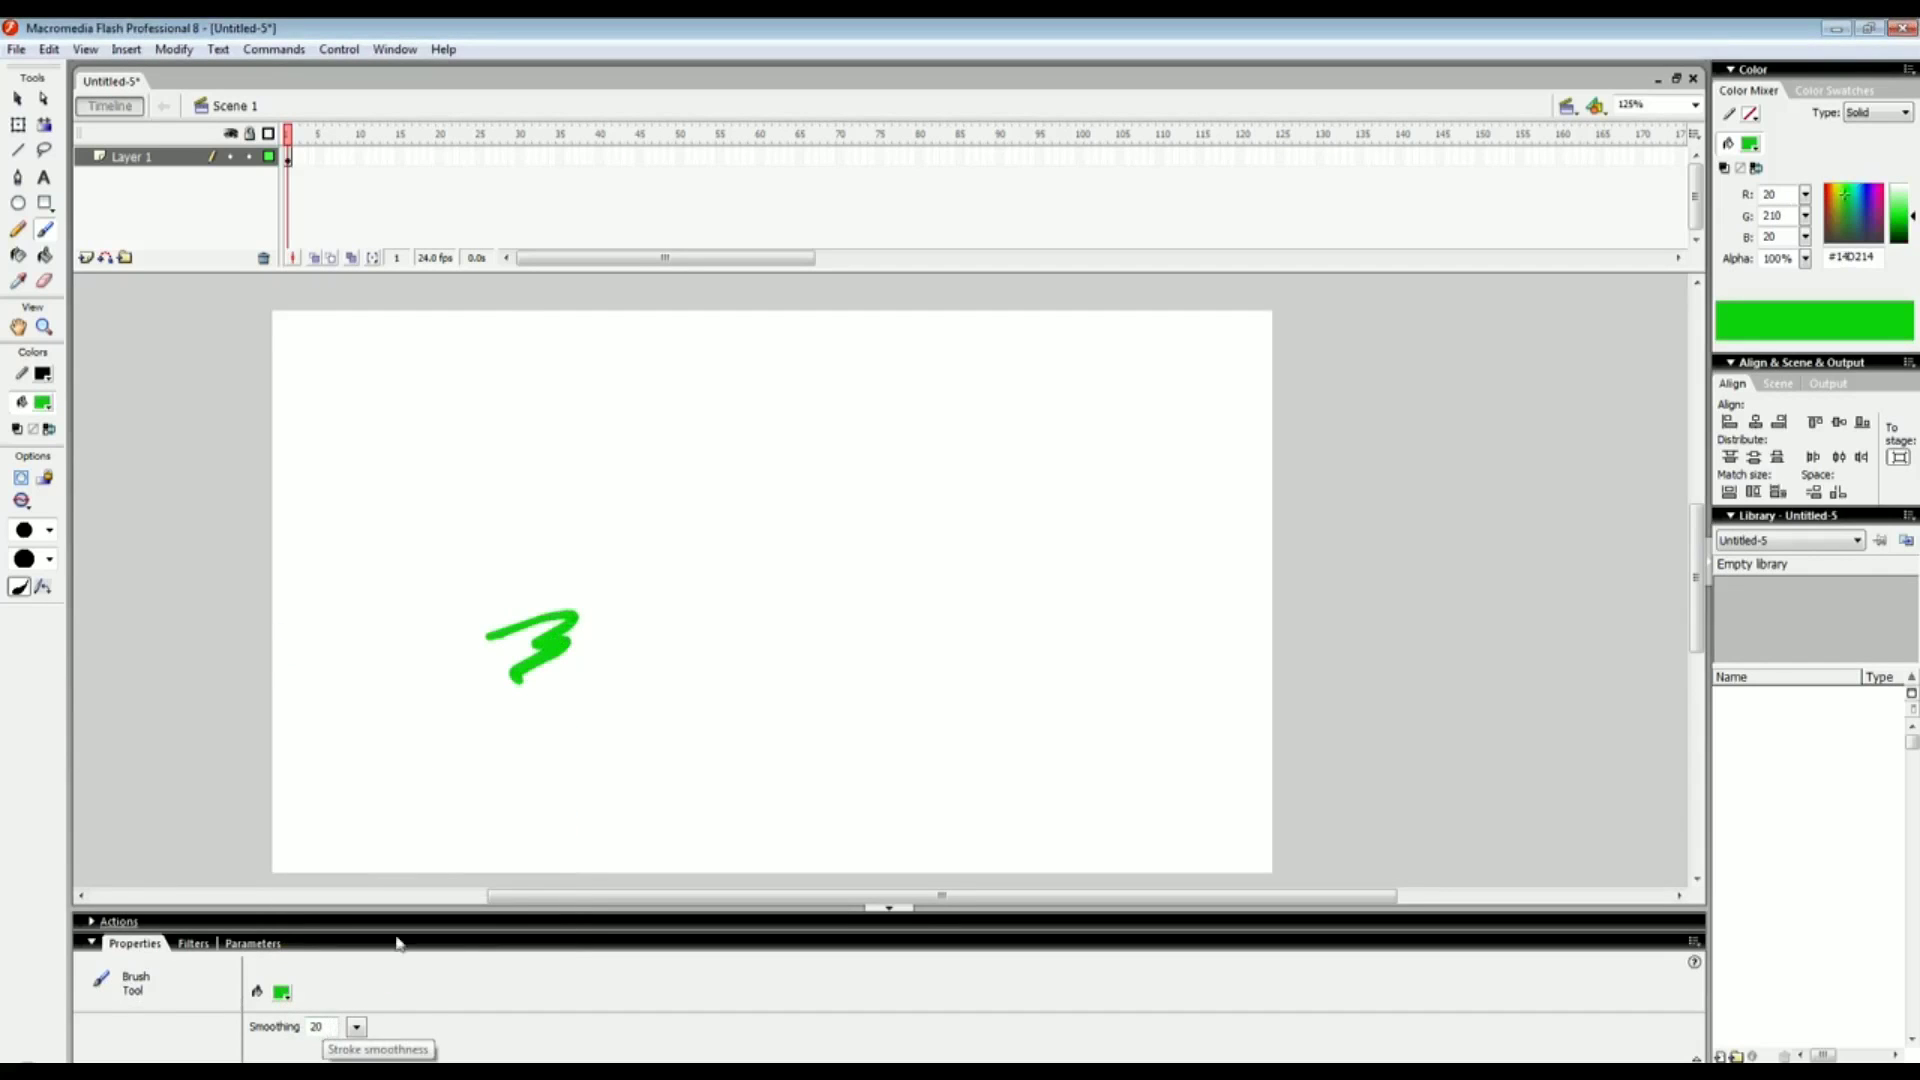
mouse_move(667, 744)
mouse_down()
mouse_move(653, 654)
mouse_move(756, 519)
mouse_up()
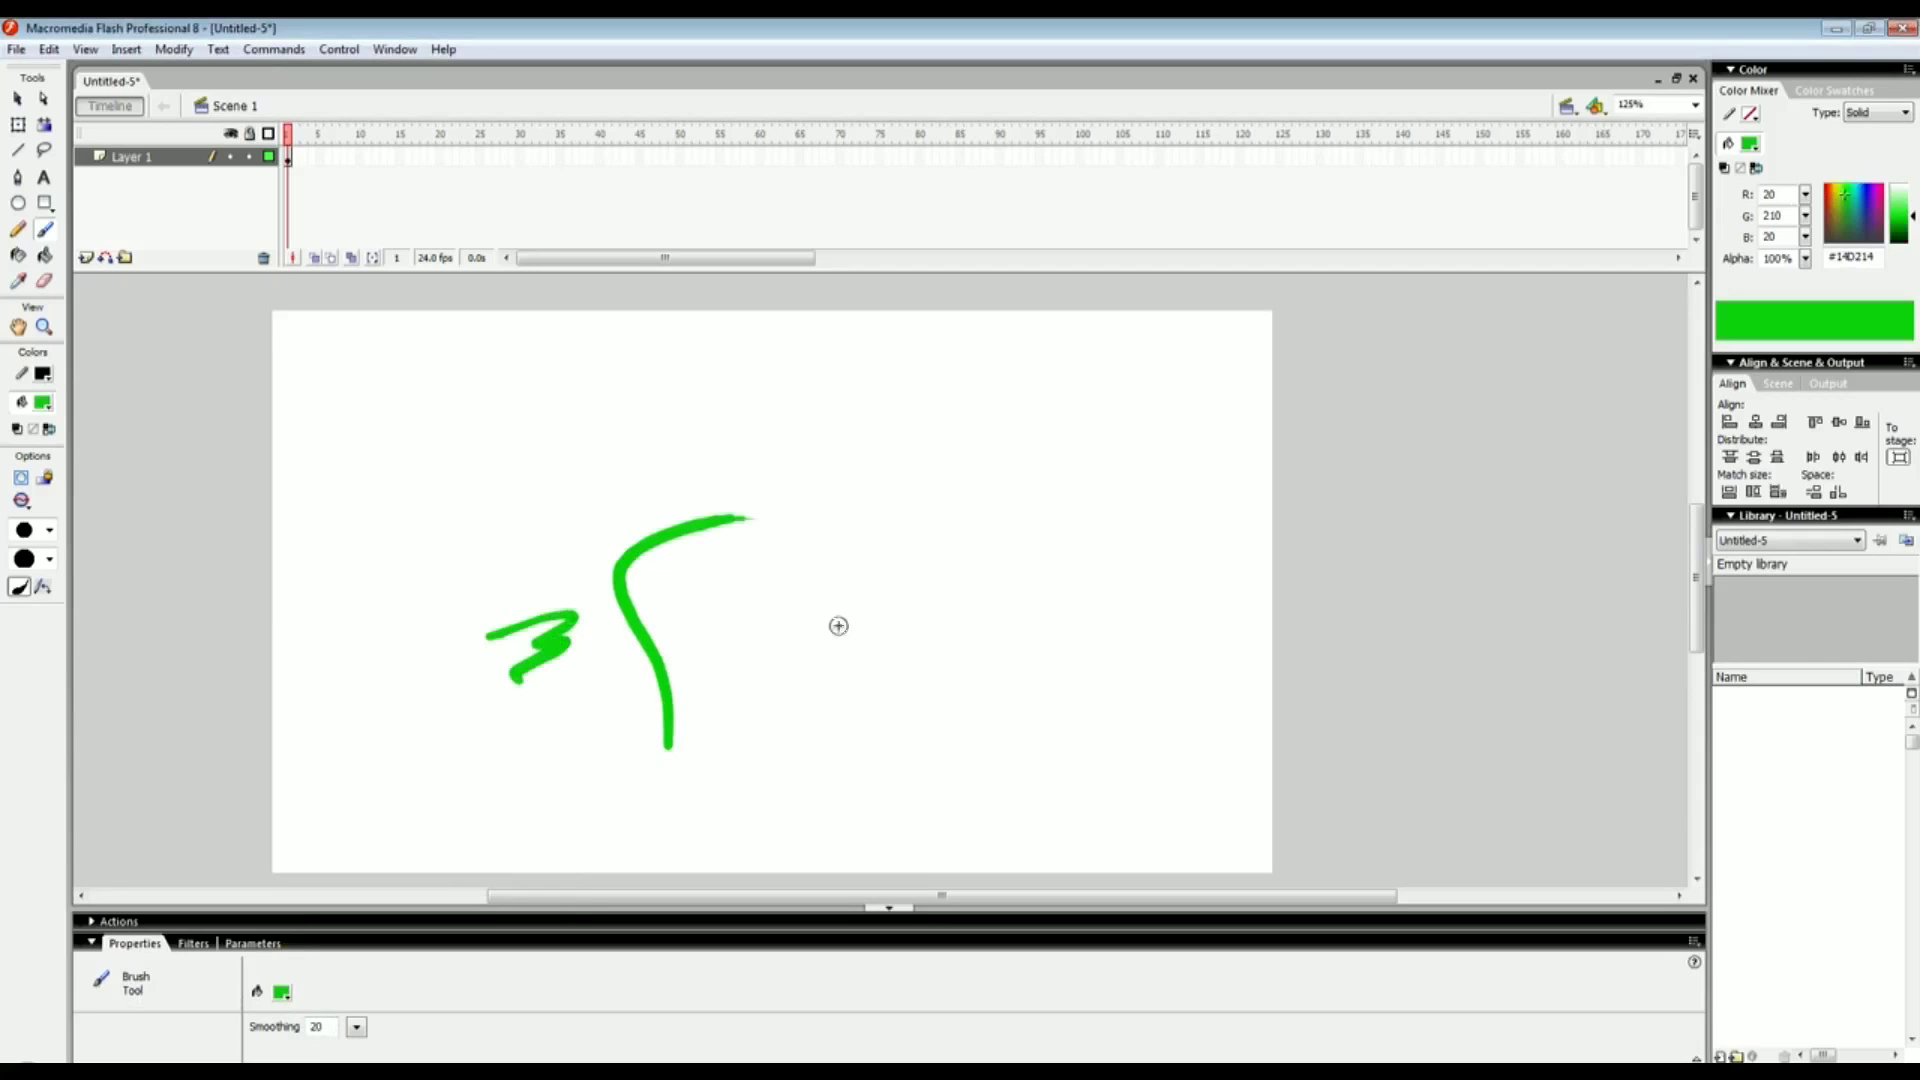
drag(810, 622, 886, 637)
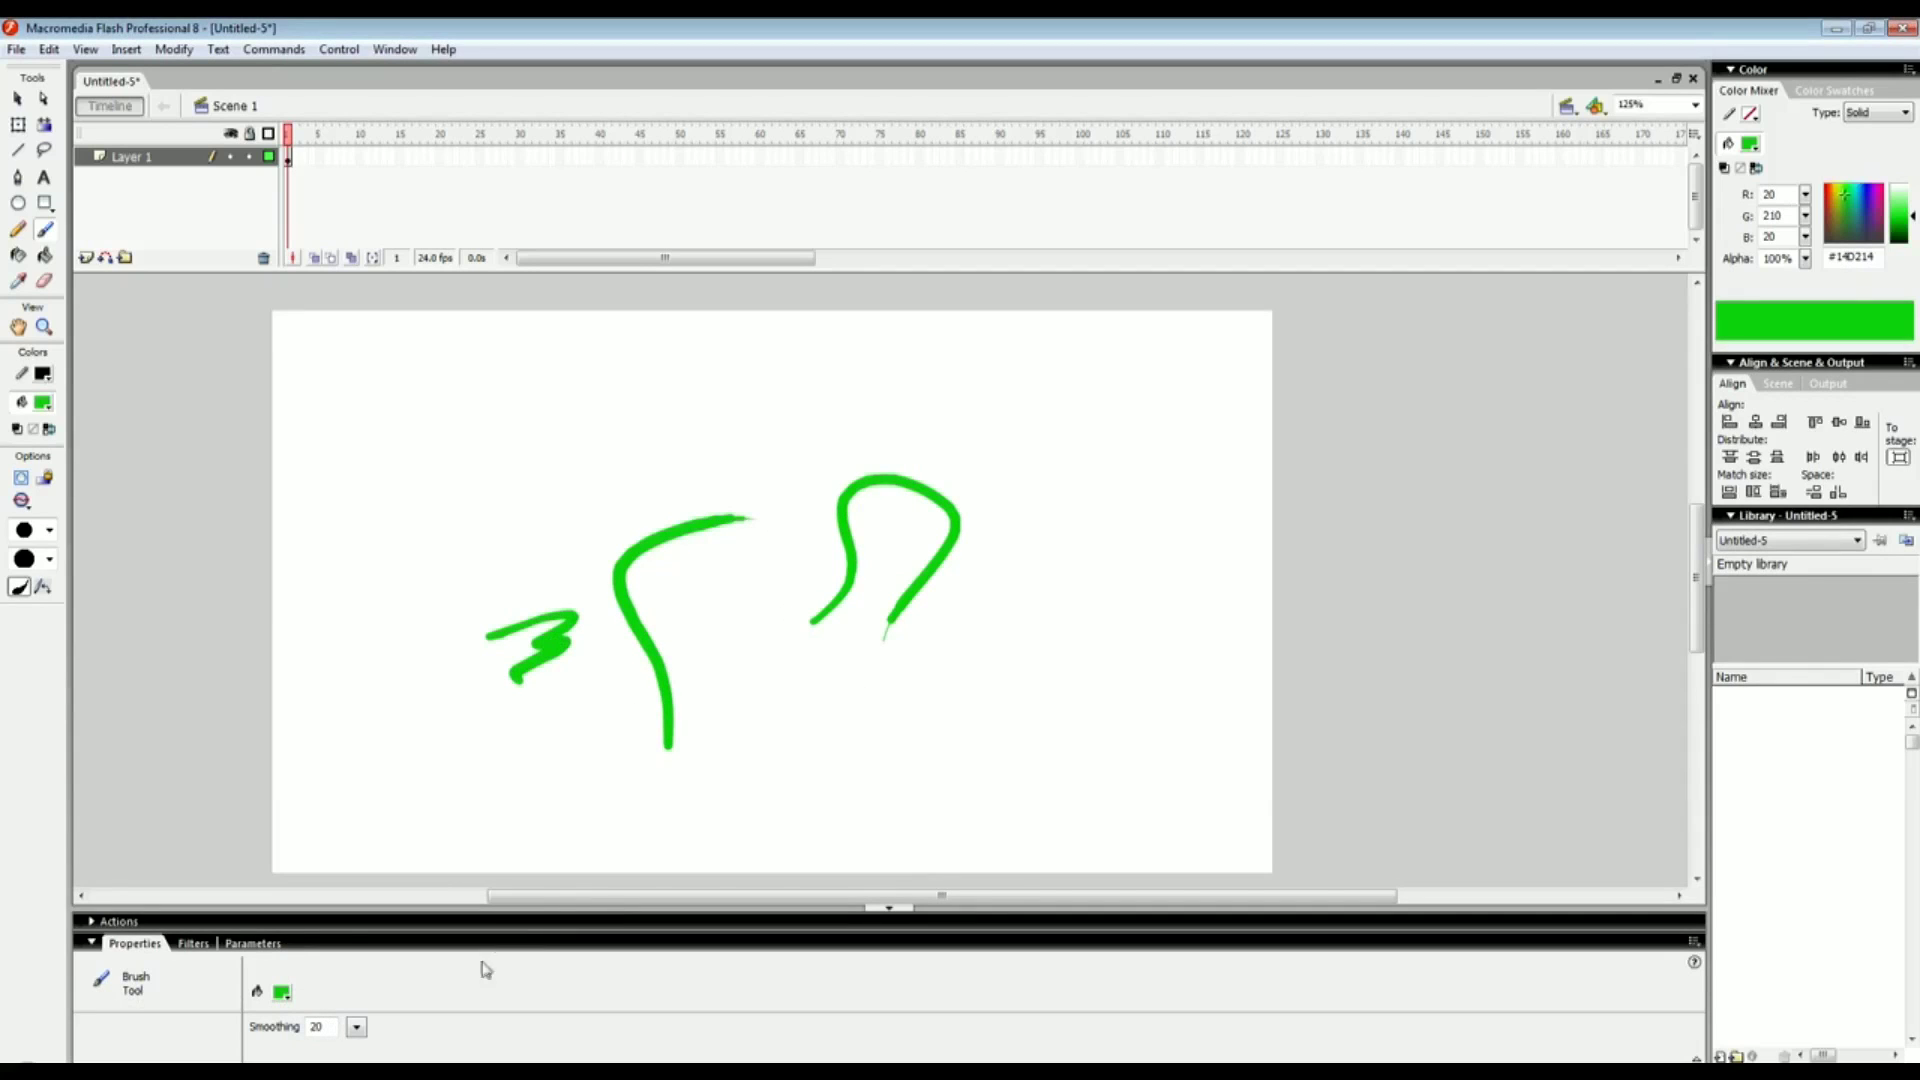
Raise brush smoothing to 100, then 83, and paint hooks, arcs, loops and circles
double_click(330, 1027)
mouse_move(353, 1033)
mouse_down()
mouse_move(365, 952)
mouse_move(370, 972)
mouse_up()
mouse_move(398, 578)
mouse_down()
mouse_move(386, 486)
mouse_move(462, 436)
mouse_move(483, 461)
mouse_move(485, 515)
mouse_up()
drag(400, 756, 577, 501)
mouse_move(548, 408)
mouse_down()
mouse_move(352, 440)
mouse_move(357, 490)
mouse_up()
drag(738, 410, 767, 550)
drag(781, 673, 987, 730)
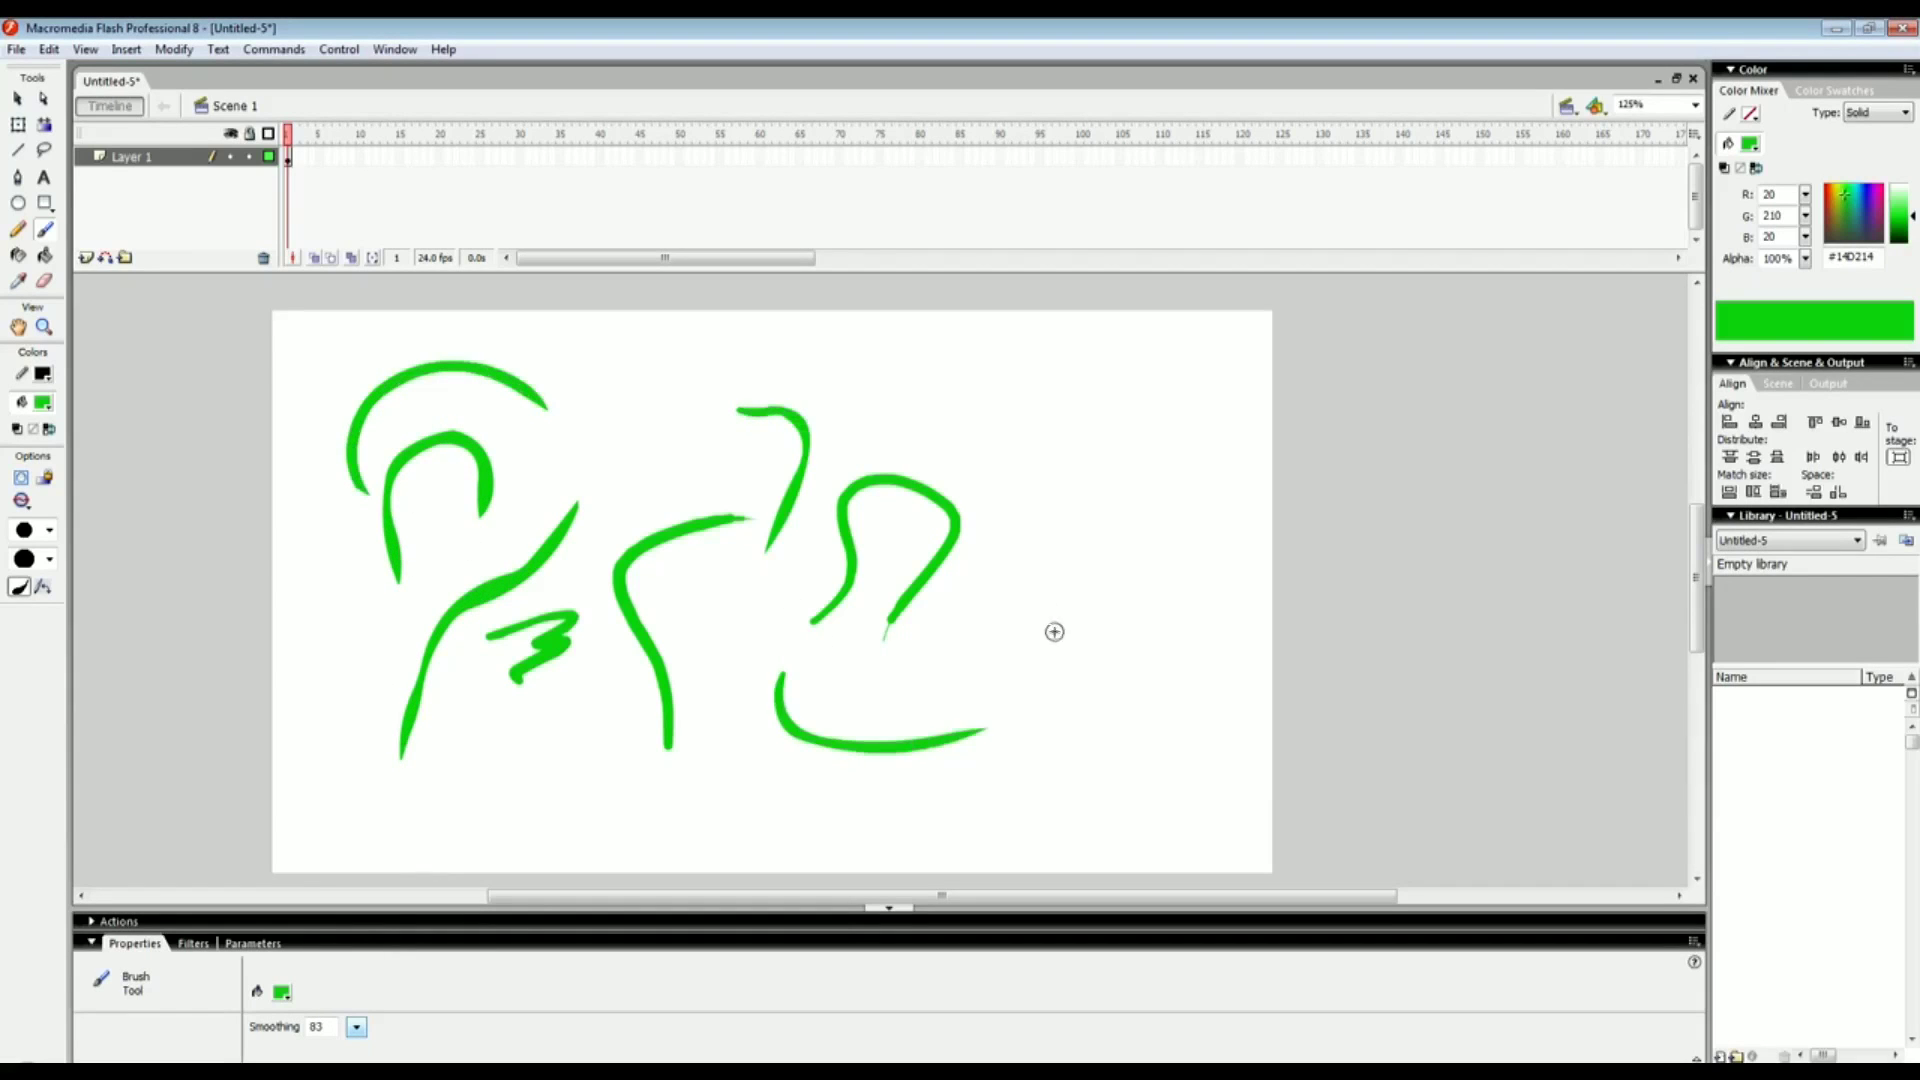
drag(1045, 570, 1057, 722)
mouse_move(1033, 625)
mouse_down()
mouse_move(1011, 484)
mouse_move(1103, 560)
mouse_up()
mouse_move(1200, 522)
mouse_down()
mouse_move(1112, 718)
mouse_move(1157, 780)
mouse_move(664, 784)
mouse_move(472, 742)
mouse_up()
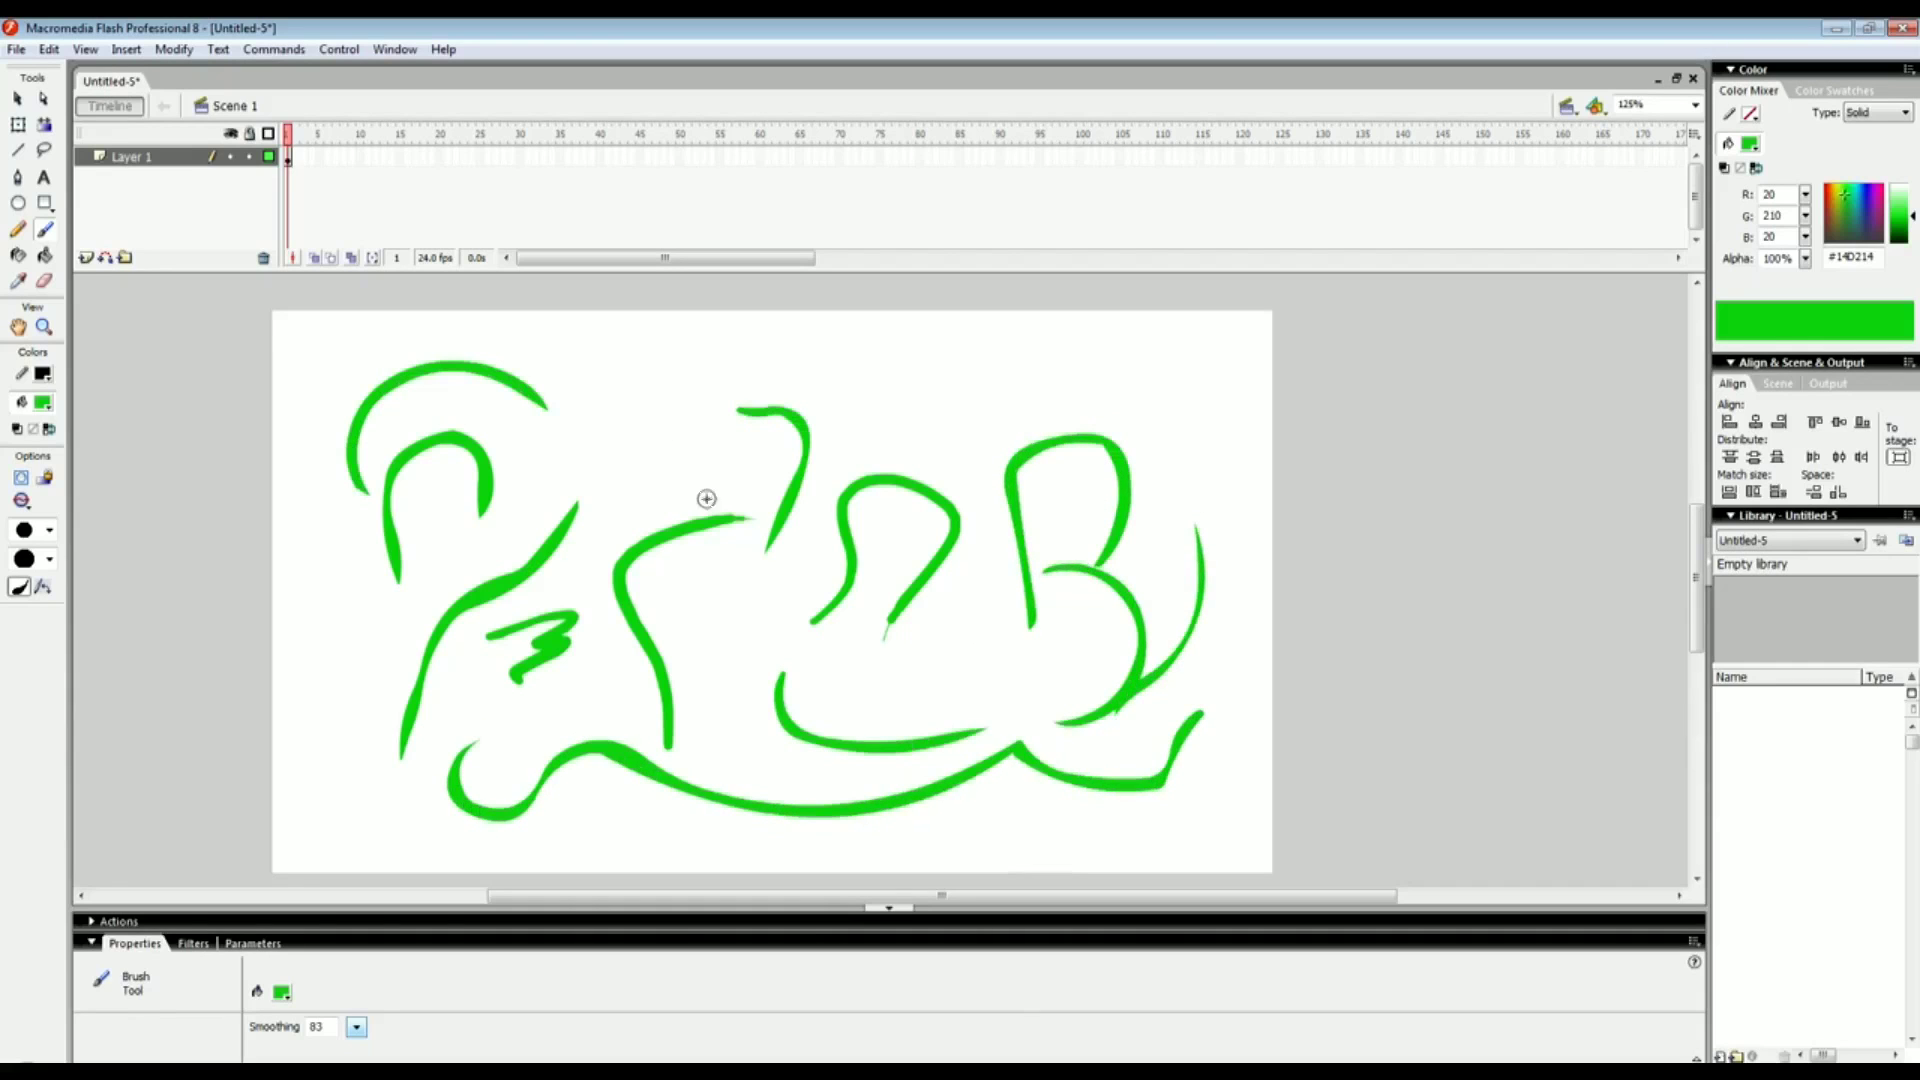
mouse_move(686, 470)
mouse_down()
mouse_move(763, 454)
mouse_move(812, 489)
mouse_move(742, 362)
mouse_move(774, 307)
mouse_move(838, 432)
mouse_up()
Change smoothing to 20, paint a P shape and a u-hook, then marquee-select all strokes
double_click(318, 1027)
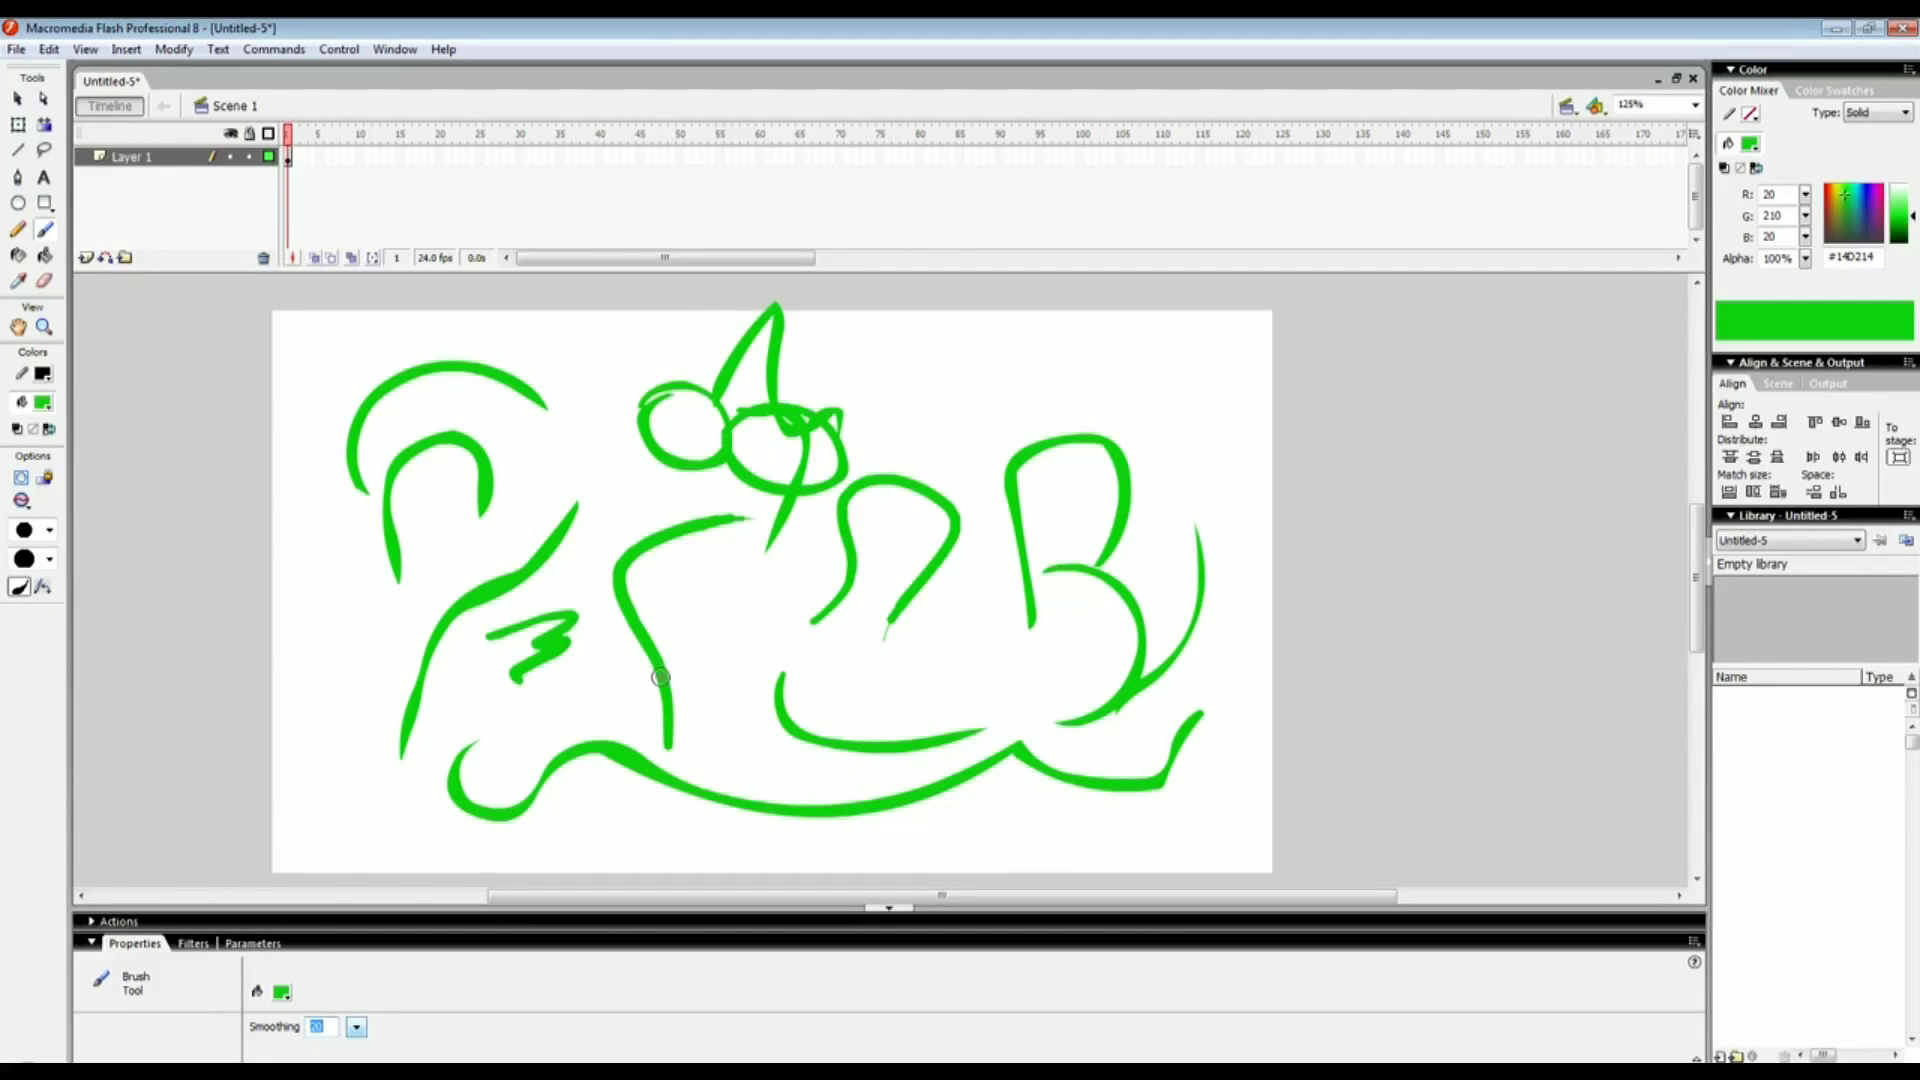
mouse_move(660, 695)
mouse_down()
mouse_move(790, 645)
mouse_move(858, 688)
mouse_up()
mouse_move(980, 575)
mouse_down()
mouse_move(859, 687)
mouse_move(852, 728)
mouse_up()
key(v)
mouse_move(1289, 870)
mouse_down()
mouse_move(1085, 735)
mouse_move(184, 330)
mouse_up()
Delete the strokes, then draw two green rectangles with black outlines 28 and 16.75 thick
key(Delete)
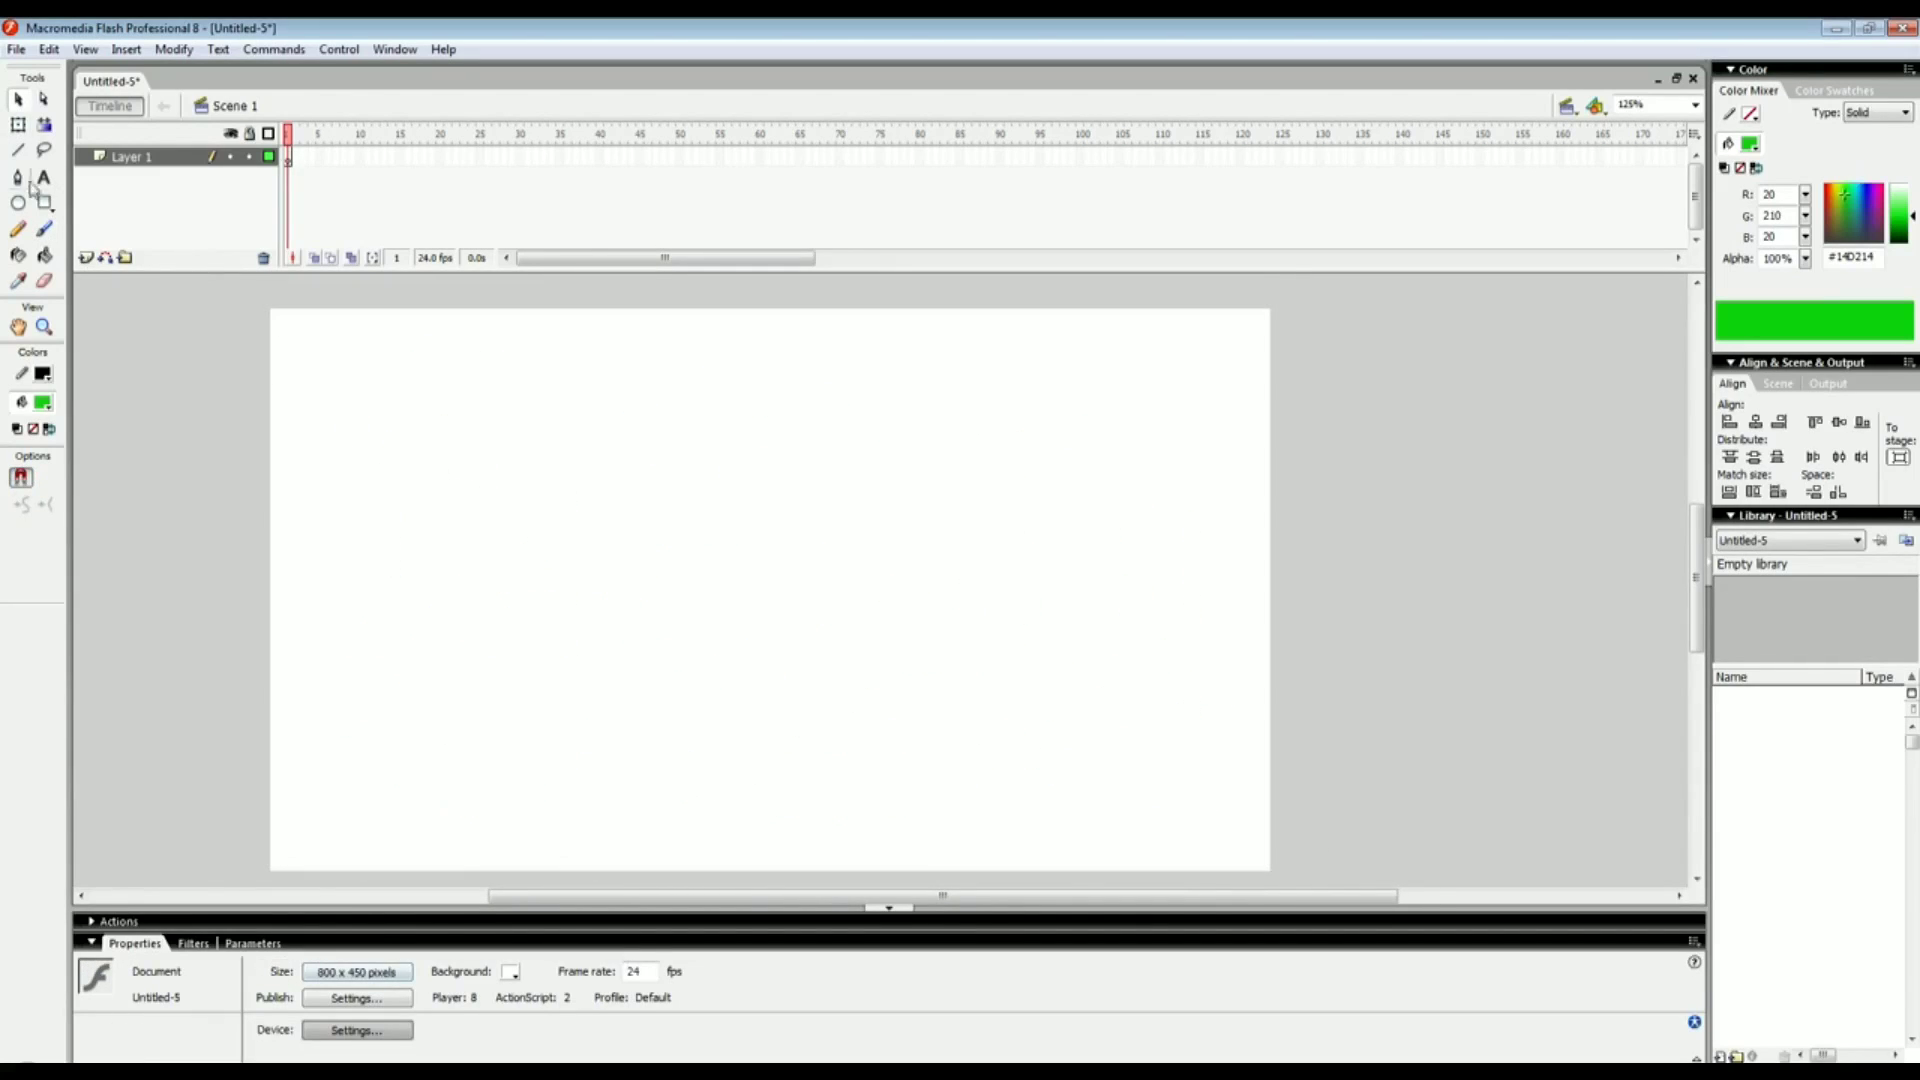
click(44, 177)
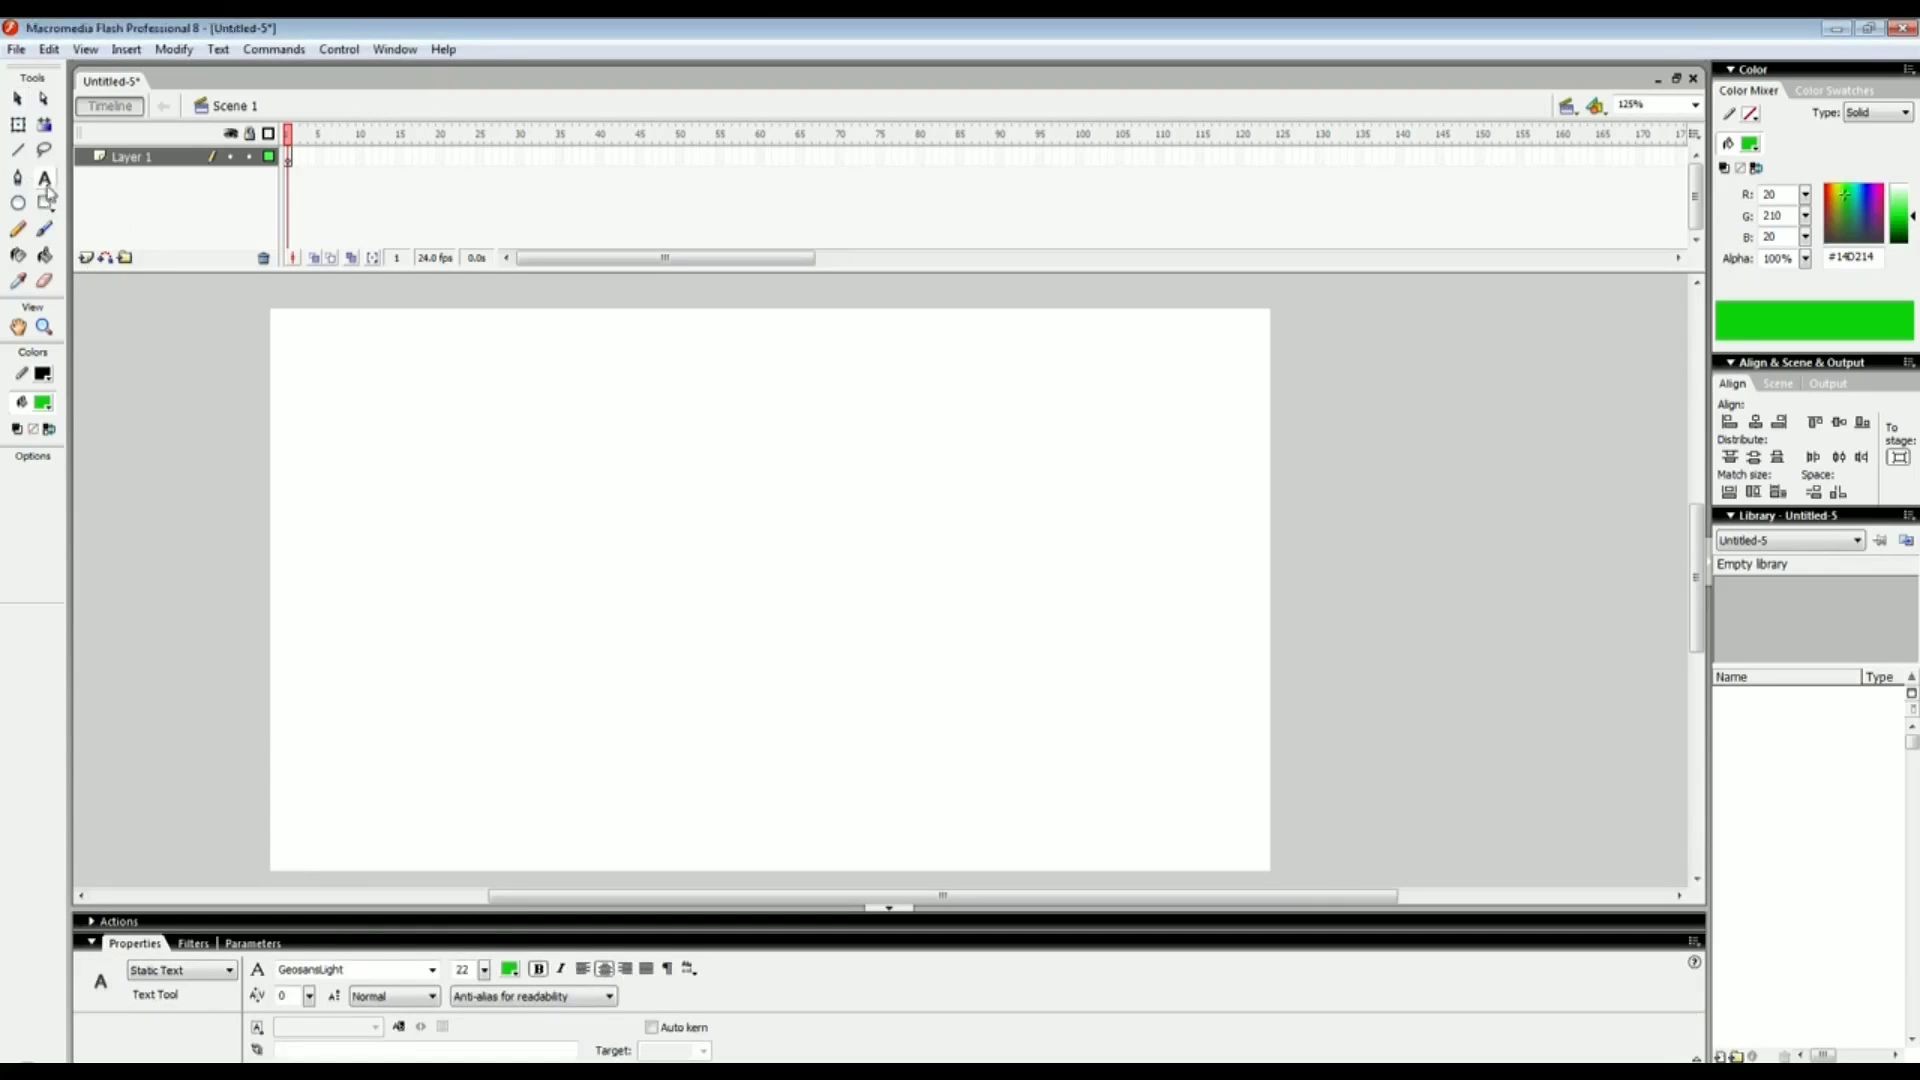
click(45, 203)
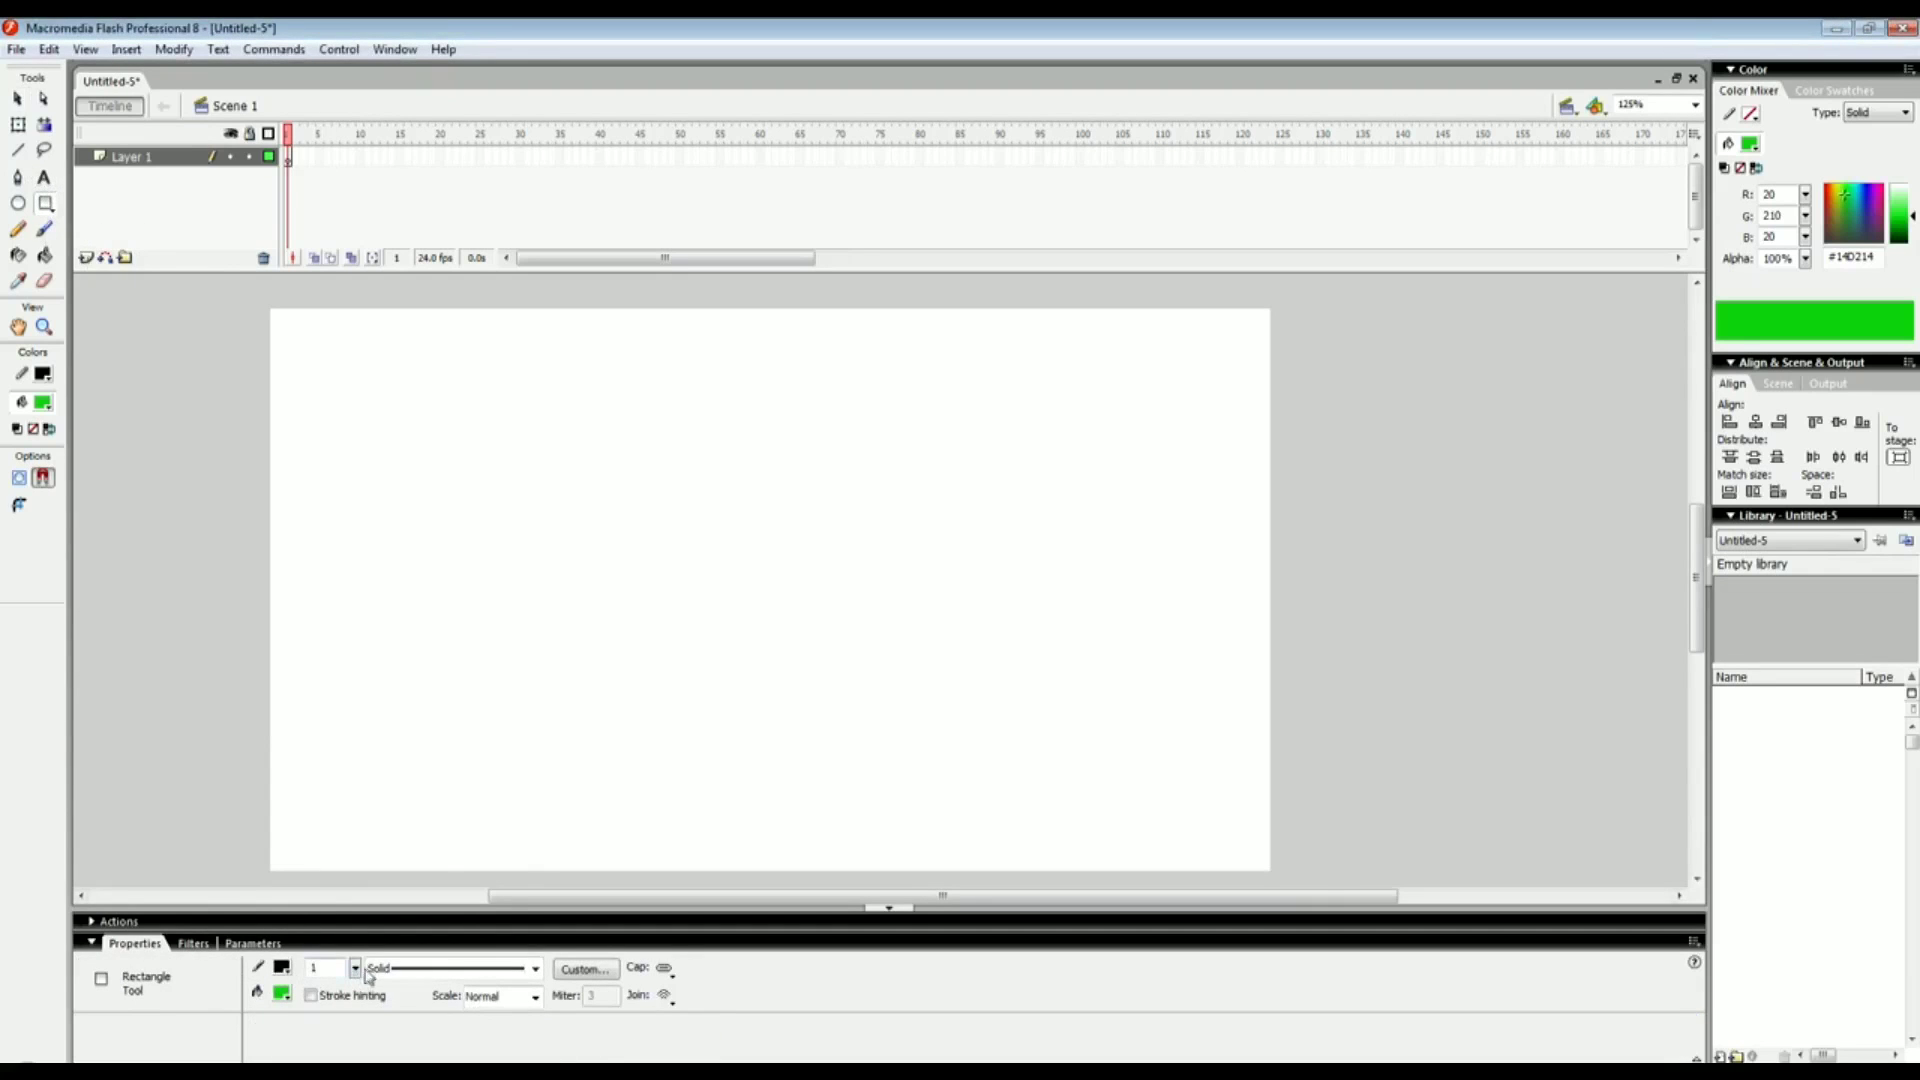
drag(357, 968, 356, 878)
drag(437, 506, 681, 692)
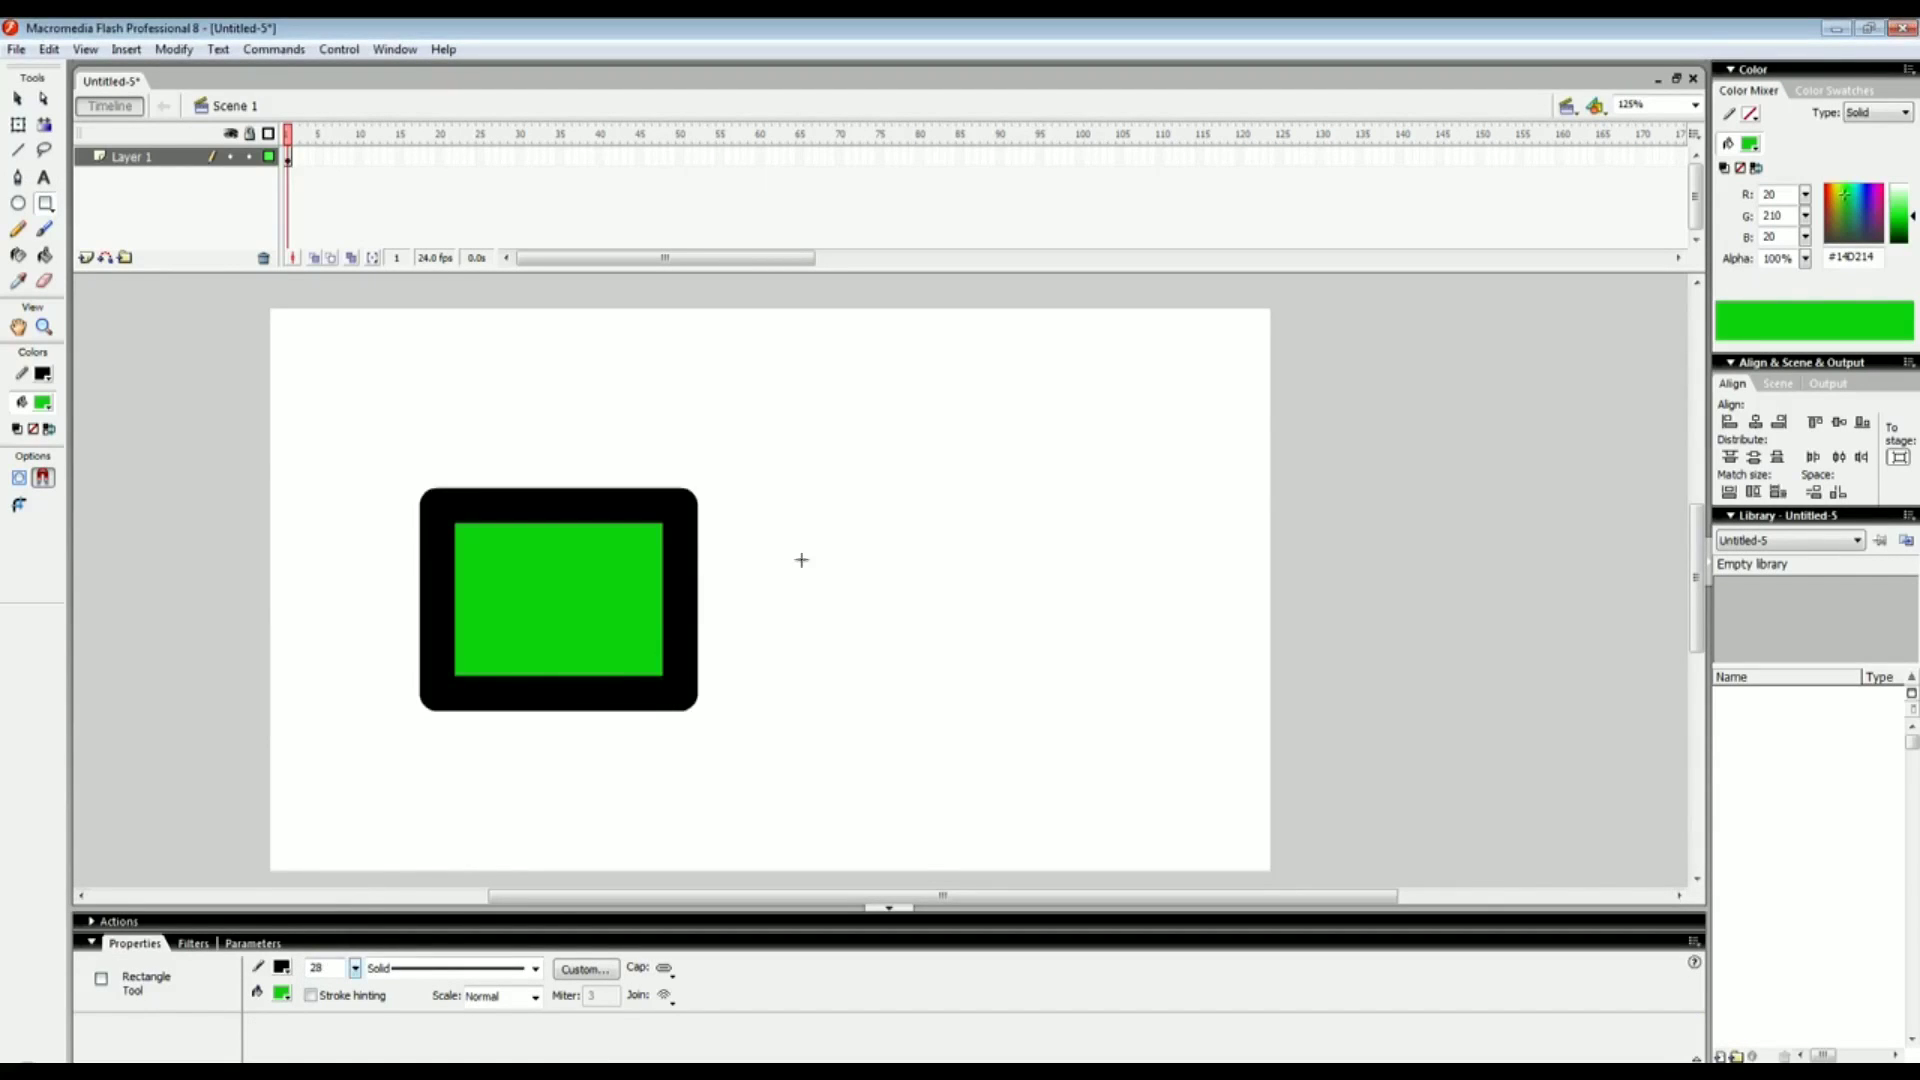
drag(355, 962, 358, 988)
drag(822, 556, 1005, 698)
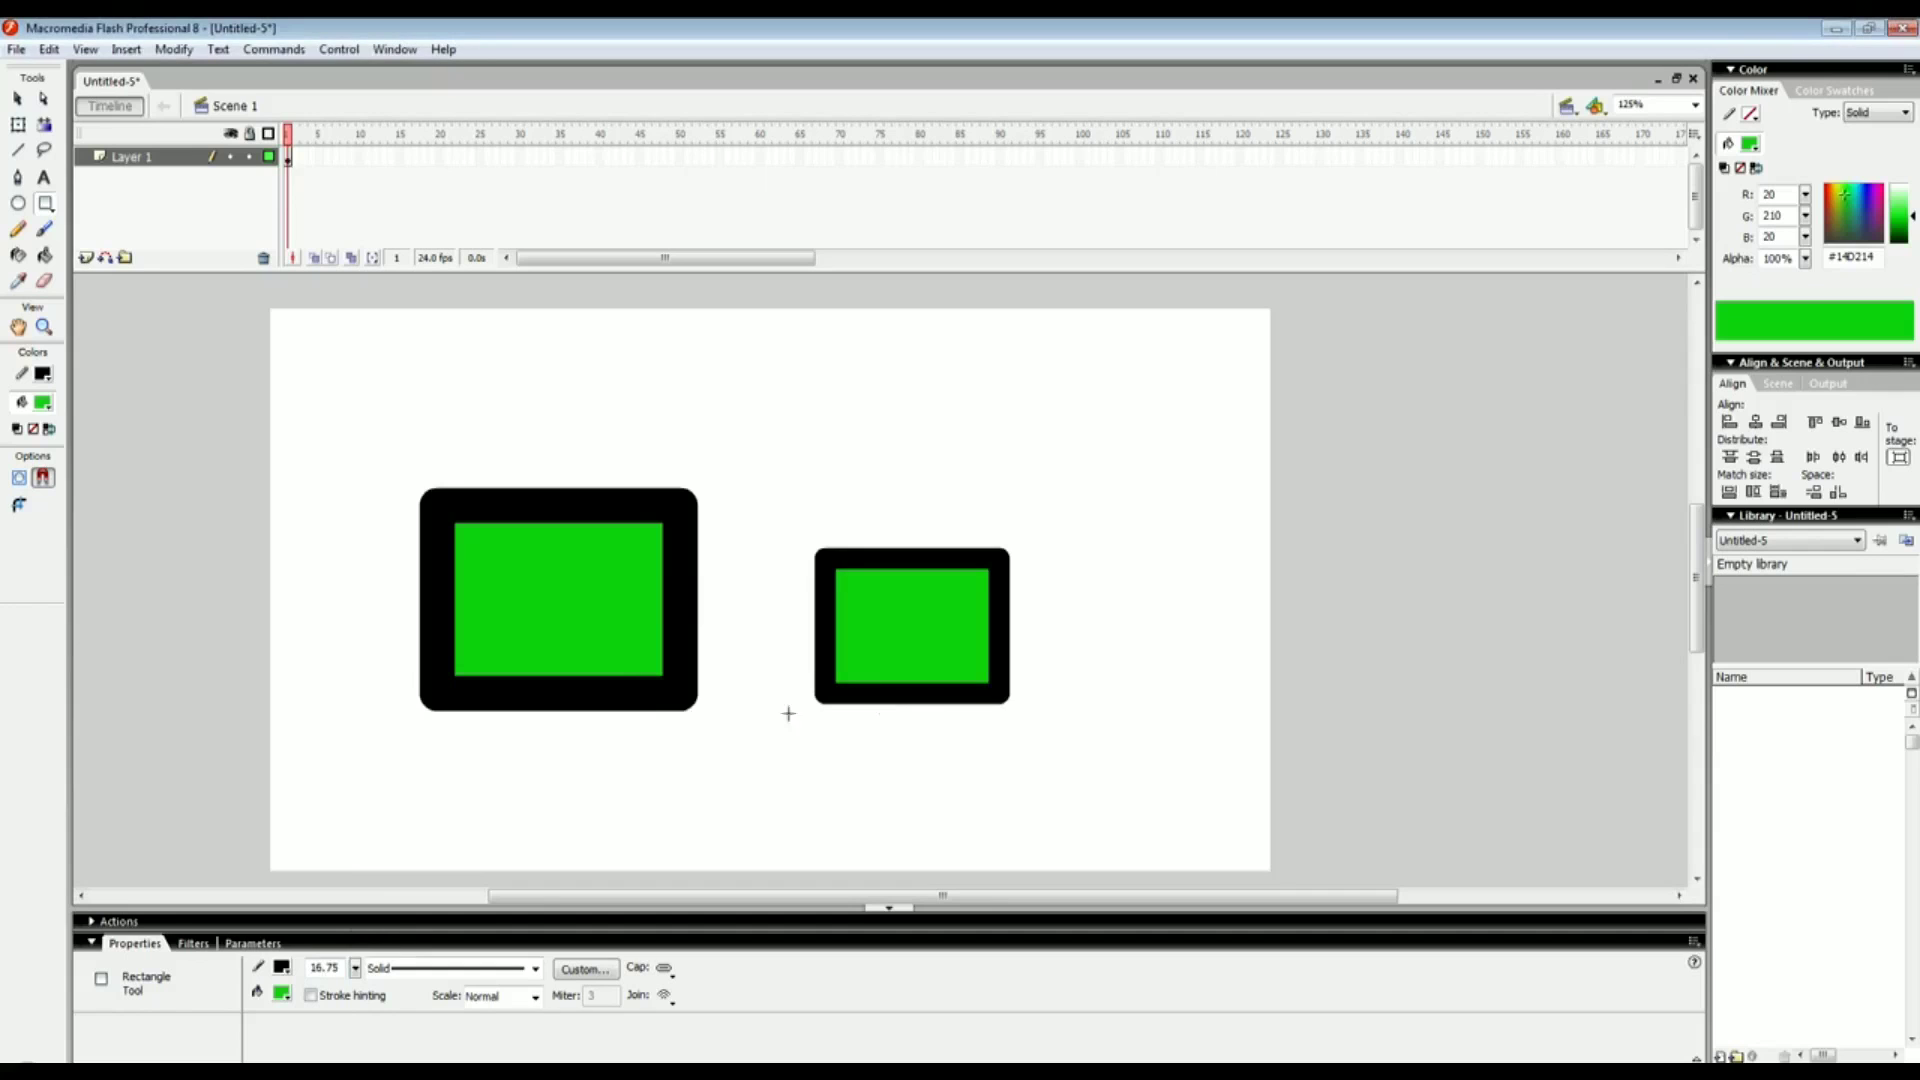
Set line thickness to 28 and draw two thick black lines beside the rectangles
key(n)
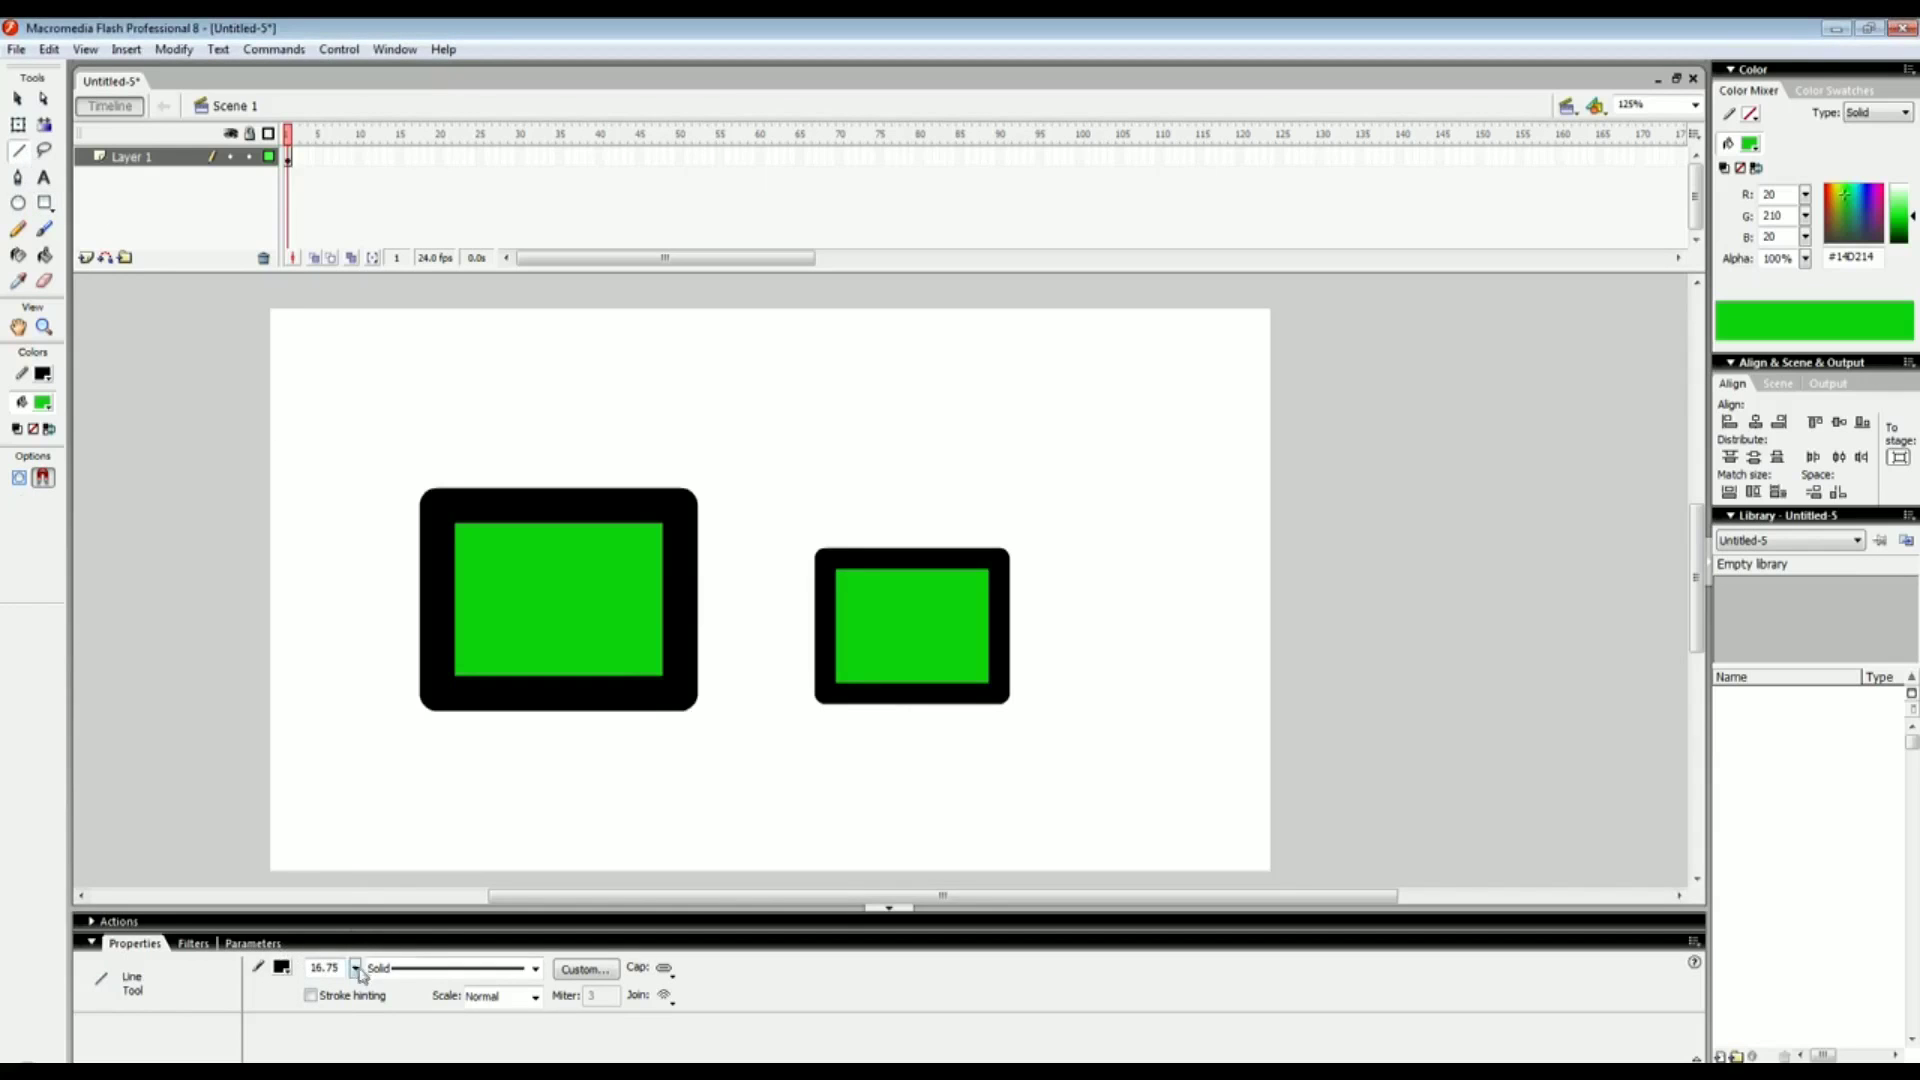
drag(357, 969, 360, 958)
drag(313, 602, 347, 442)
key(space)
drag(794, 438, 536, 480)
mouse_move(592, 368)
mouse_down()
mouse_move(593, 466)
mouse_move(679, 534)
mouse_up()
Draw a bent two-segment line and a two-legged forked figure in thick black
key(space)
mouse_move(844, 561)
mouse_down()
mouse_move(693, 519)
mouse_move(550, 556)
mouse_up()
mouse_move(735, 492)
mouse_down()
mouse_move(696, 591)
mouse_move(728, 790)
mouse_up()
drag(692, 592, 640, 775)
mouse_move(598, 567)
mouse_down()
mouse_move(623, 544)
mouse_move(751, 526)
mouse_up()
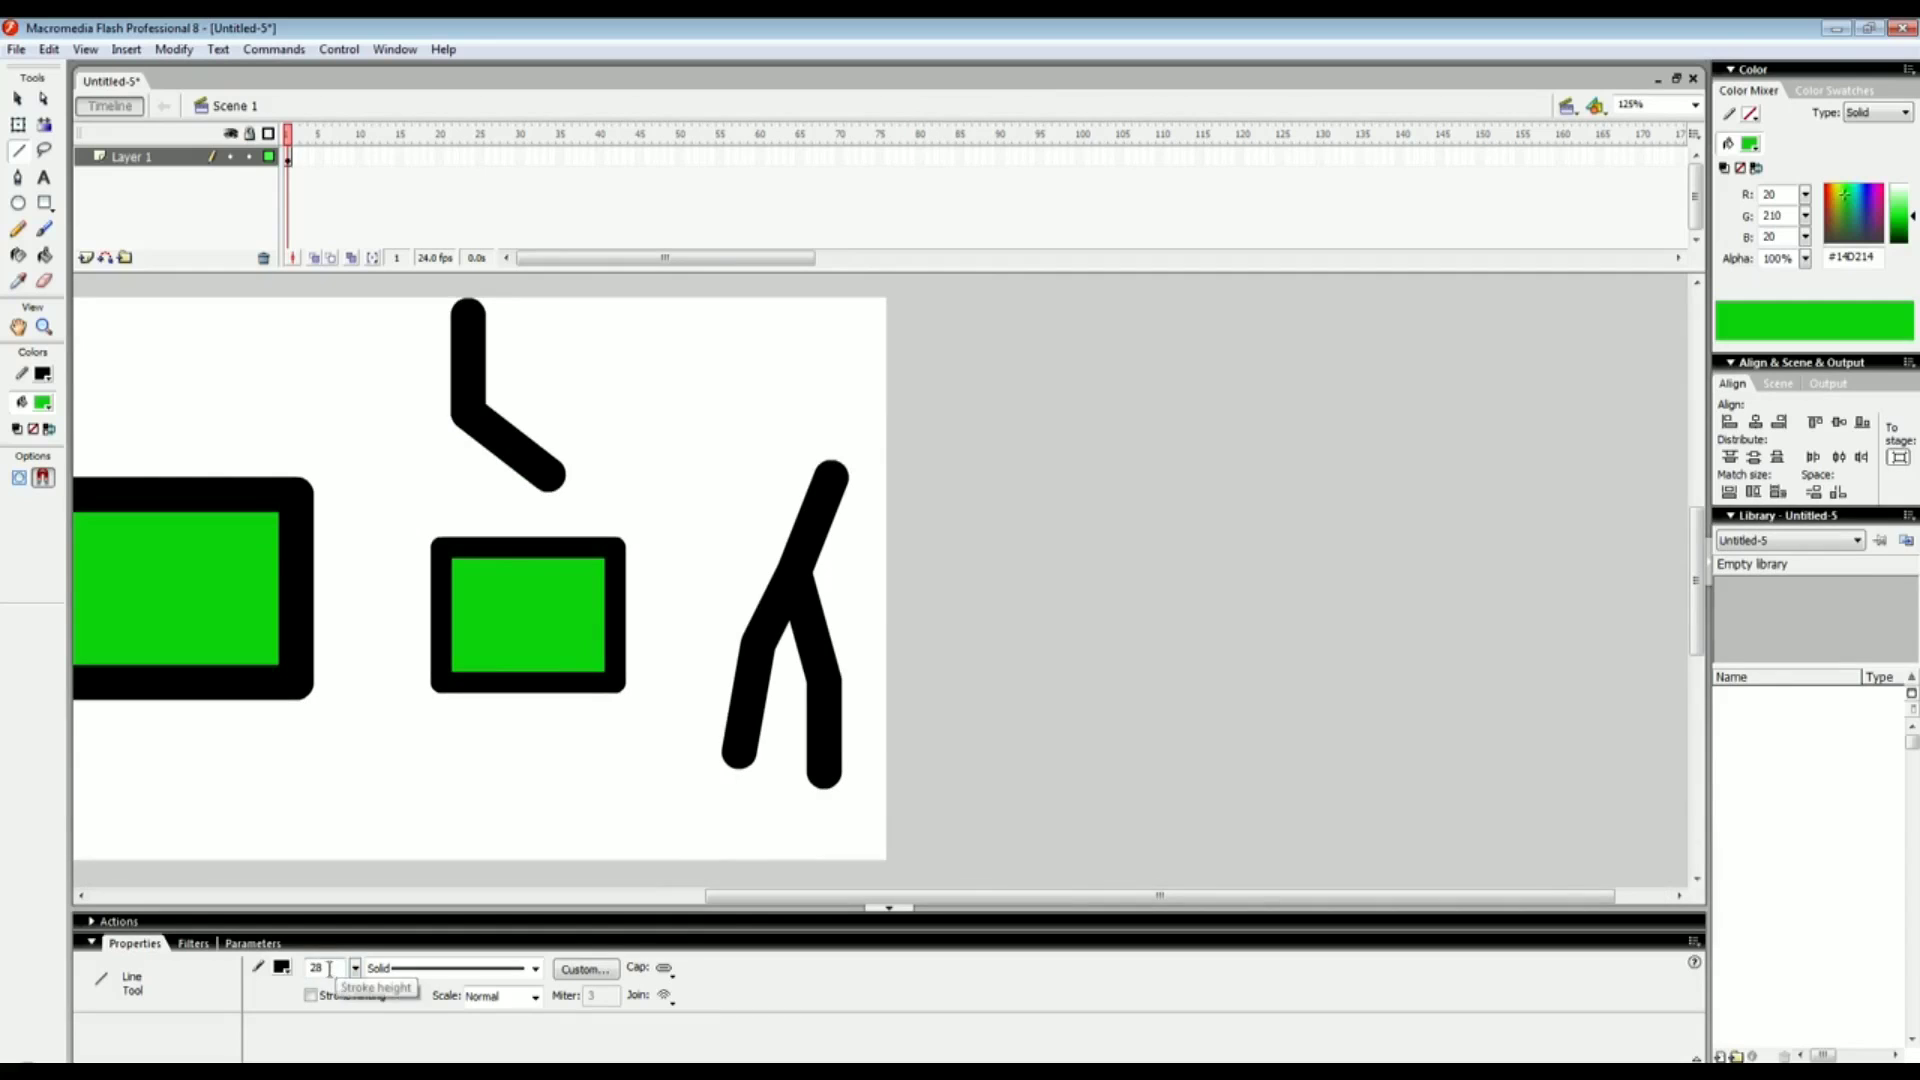
drag(466, 670, 742, 712)
drag(466, 713, 550, 686)
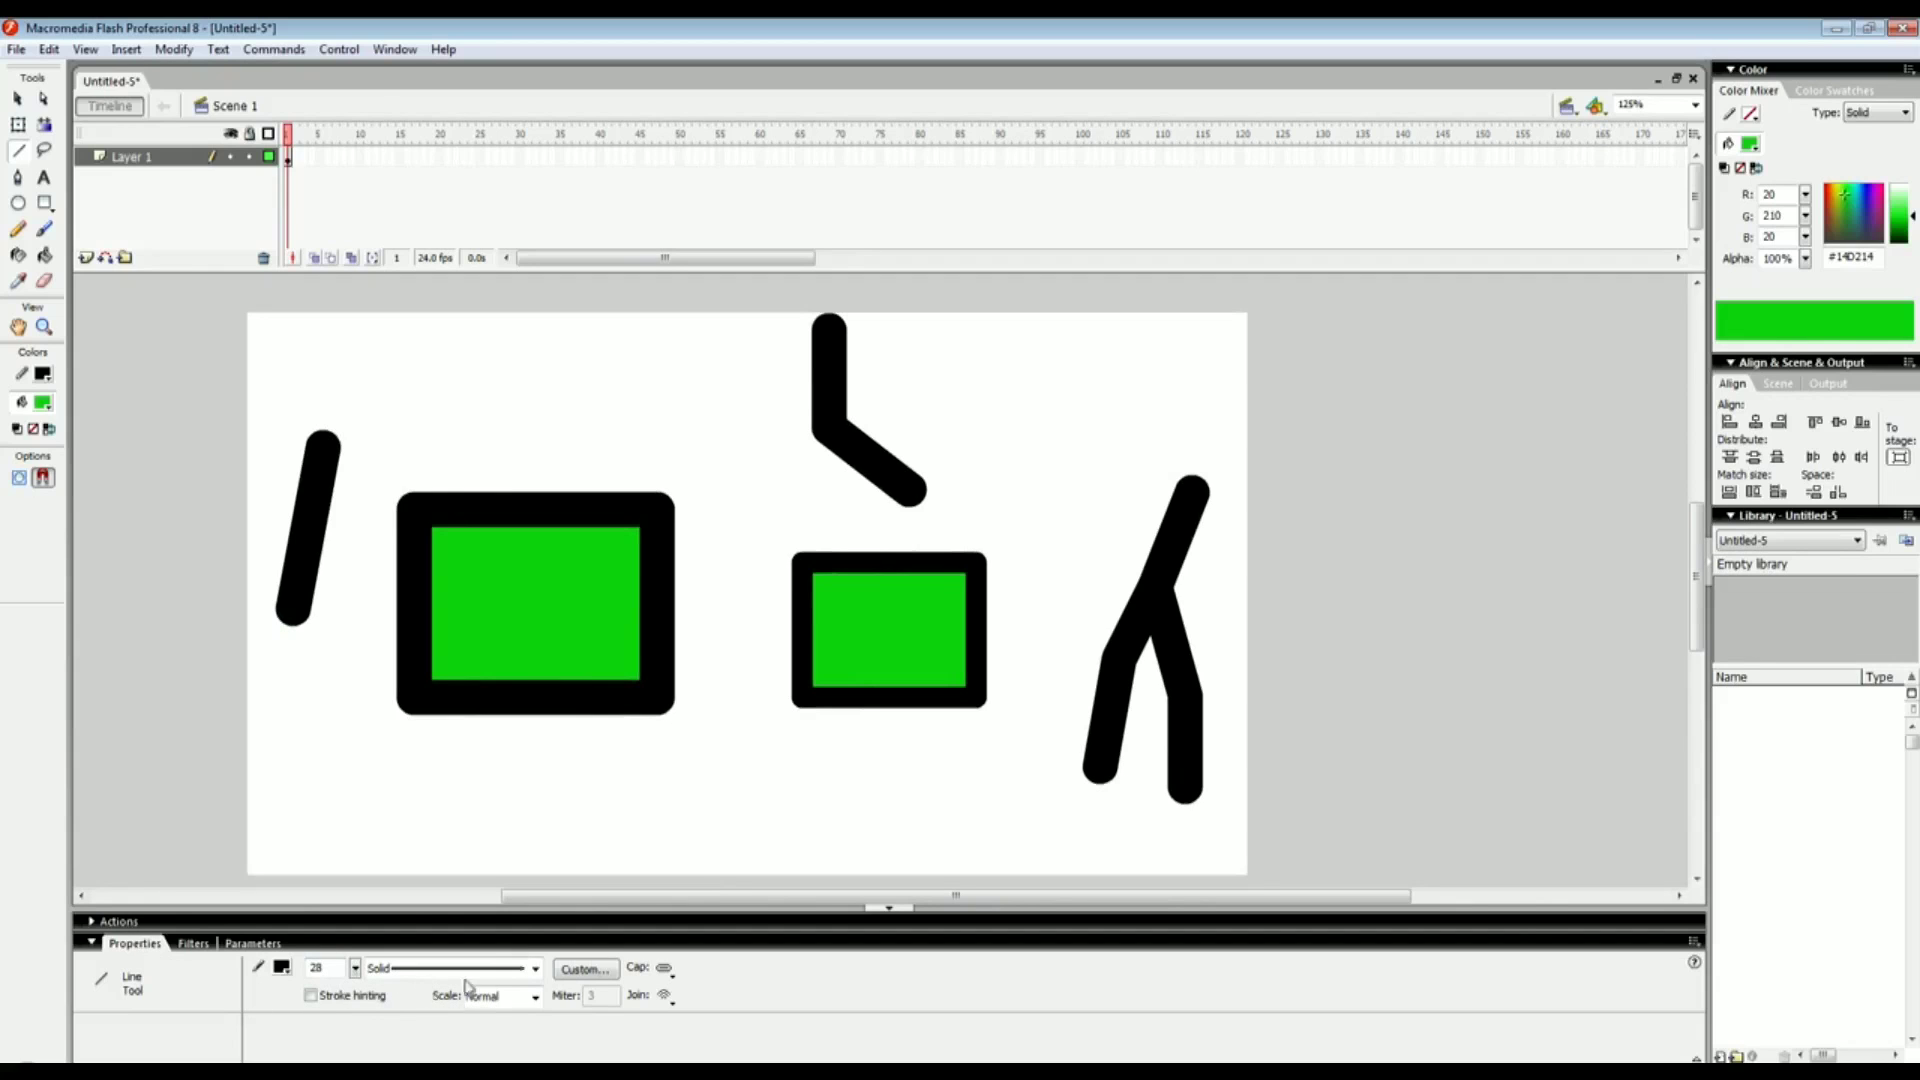
Marquee-select every rectangle and line on the stage and delete them
click(17, 99)
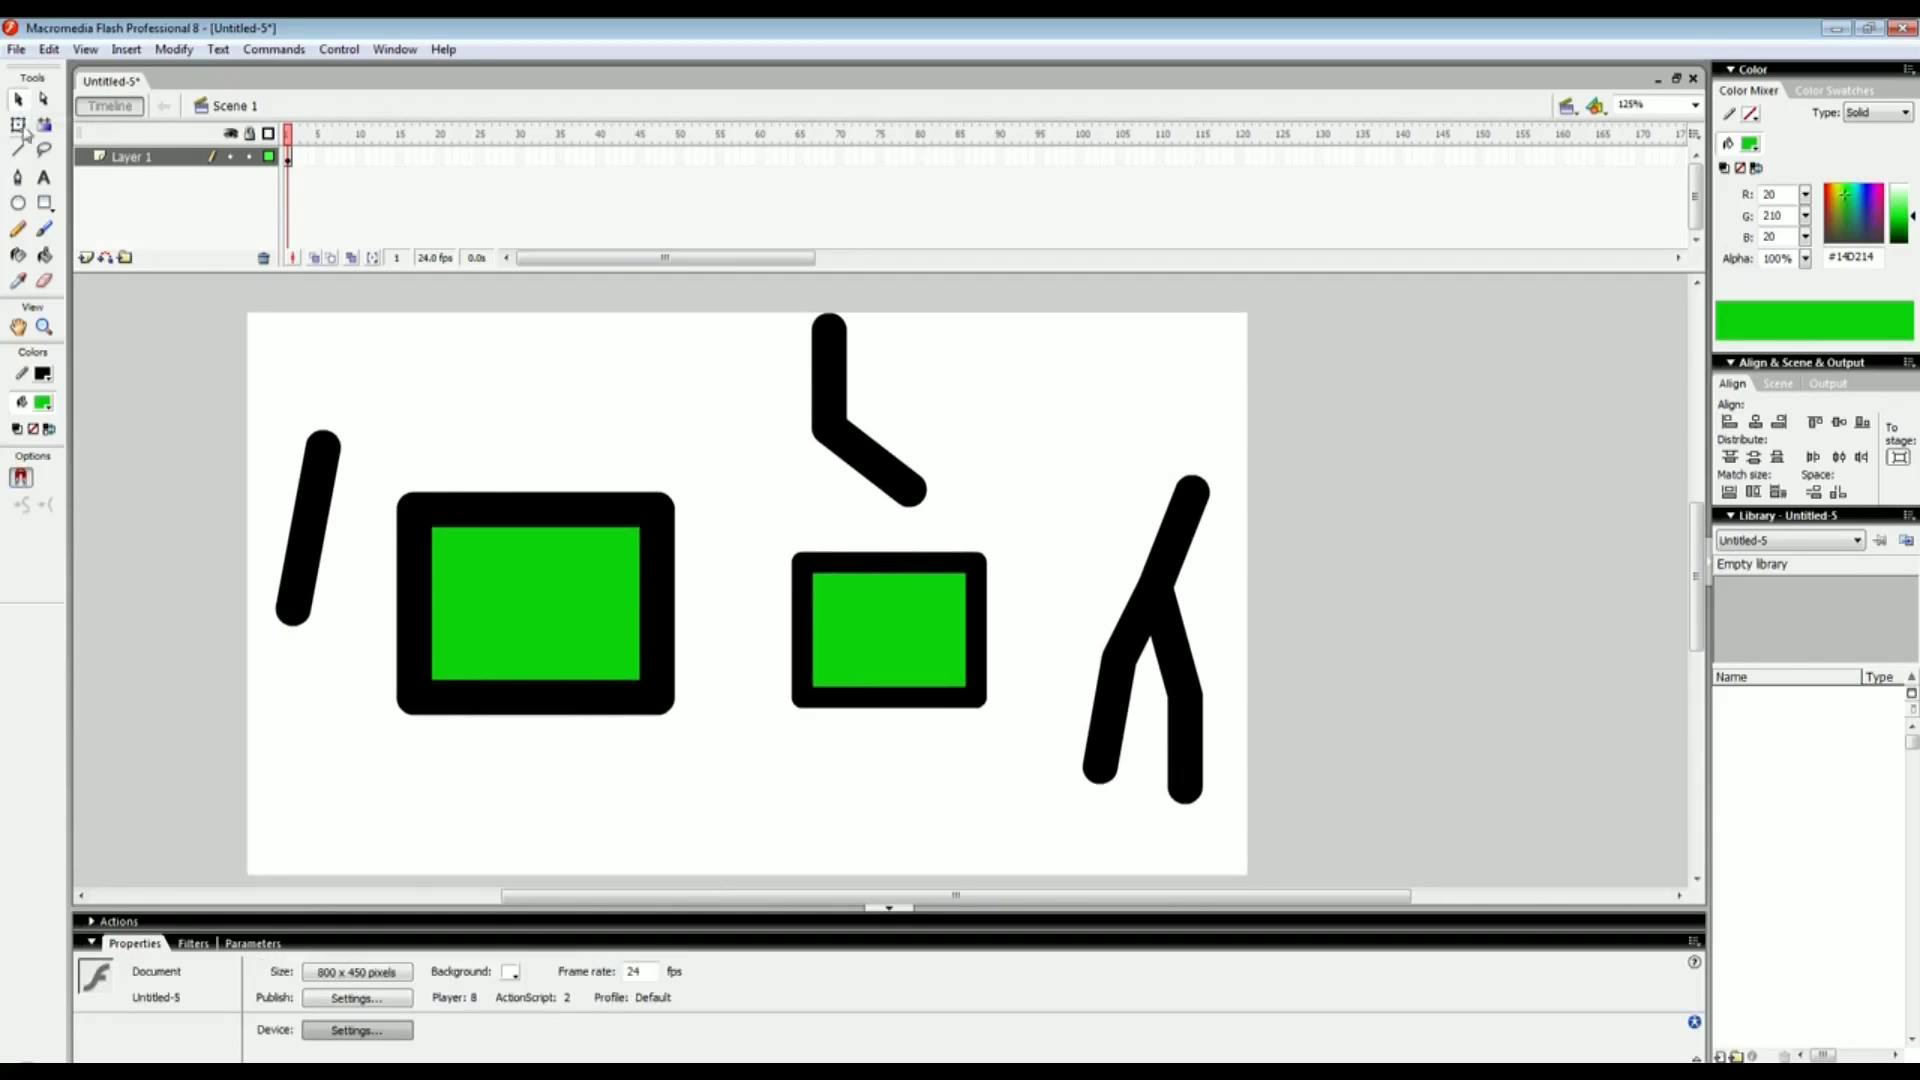
click(43, 178)
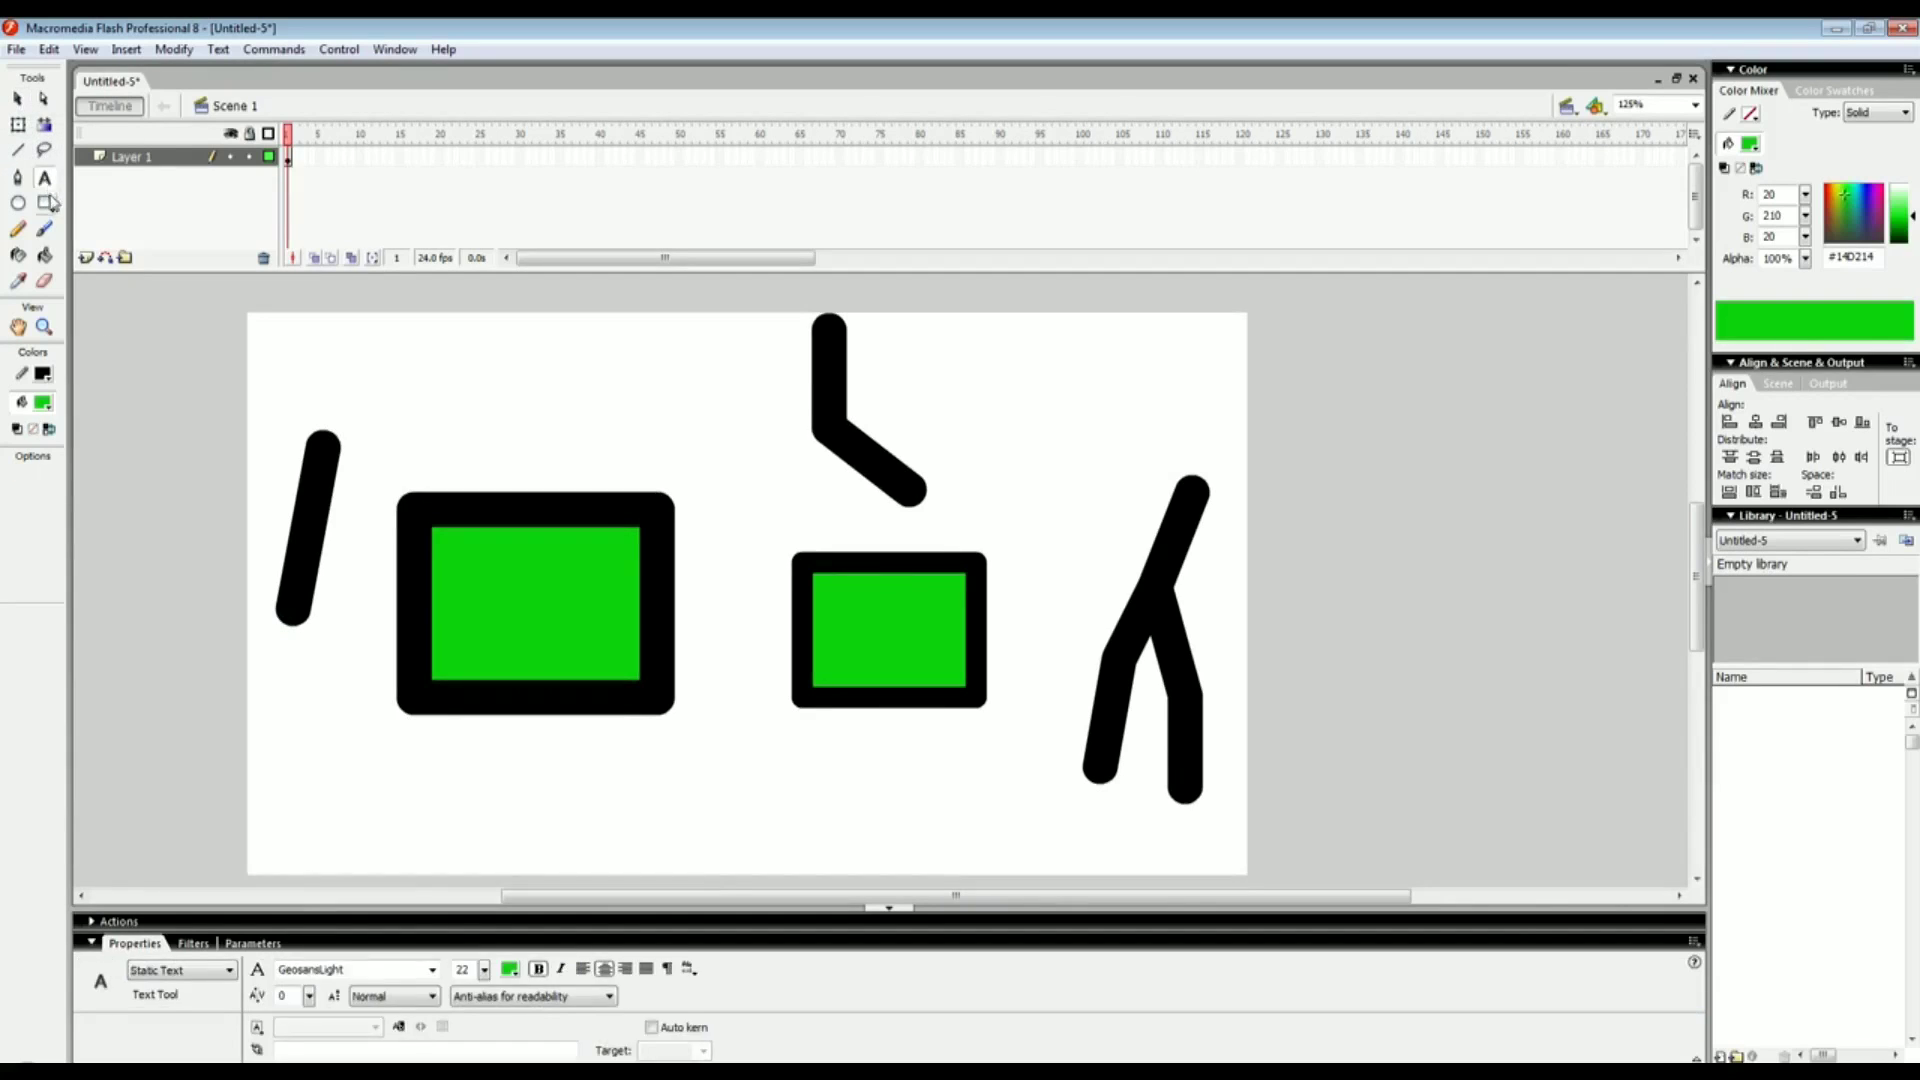
click(45, 204)
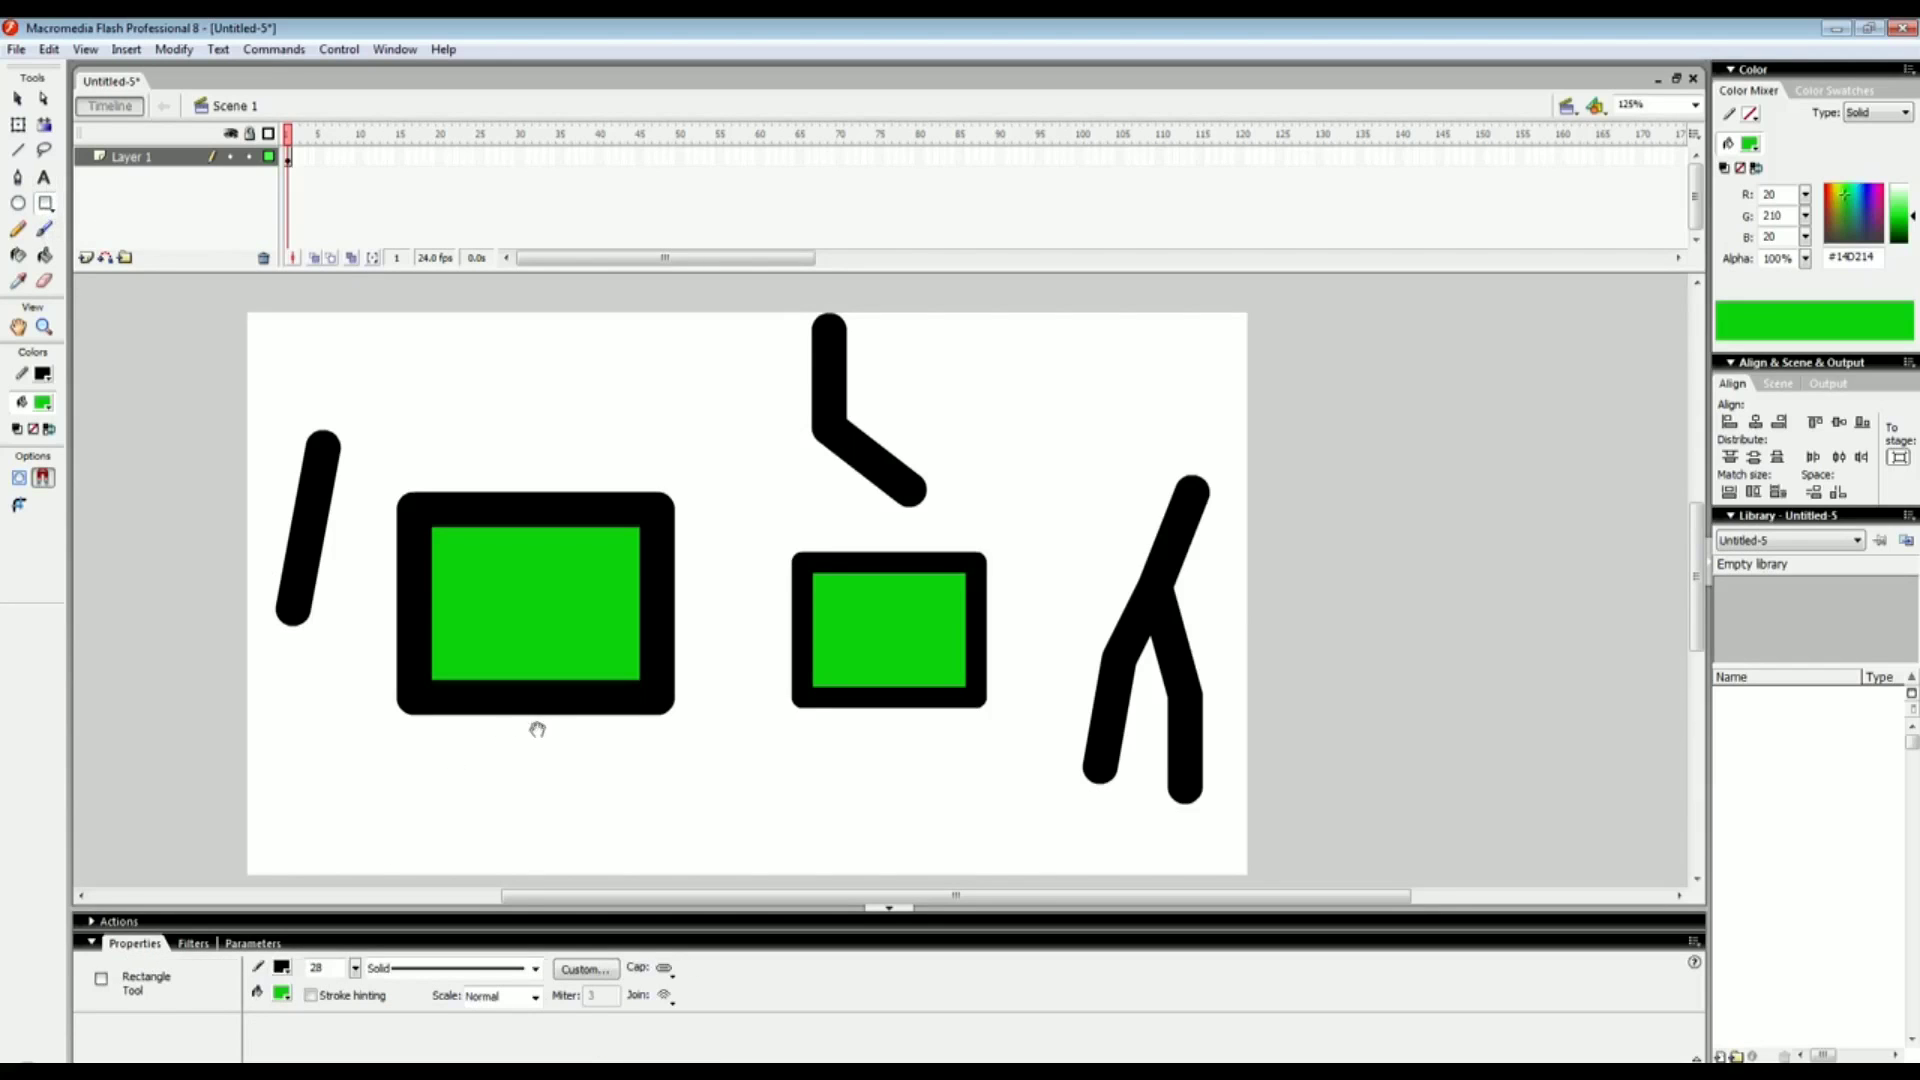
drag(544, 726, 463, 723)
key(v)
drag(1247, 844, 163, 309)
key(Delete)
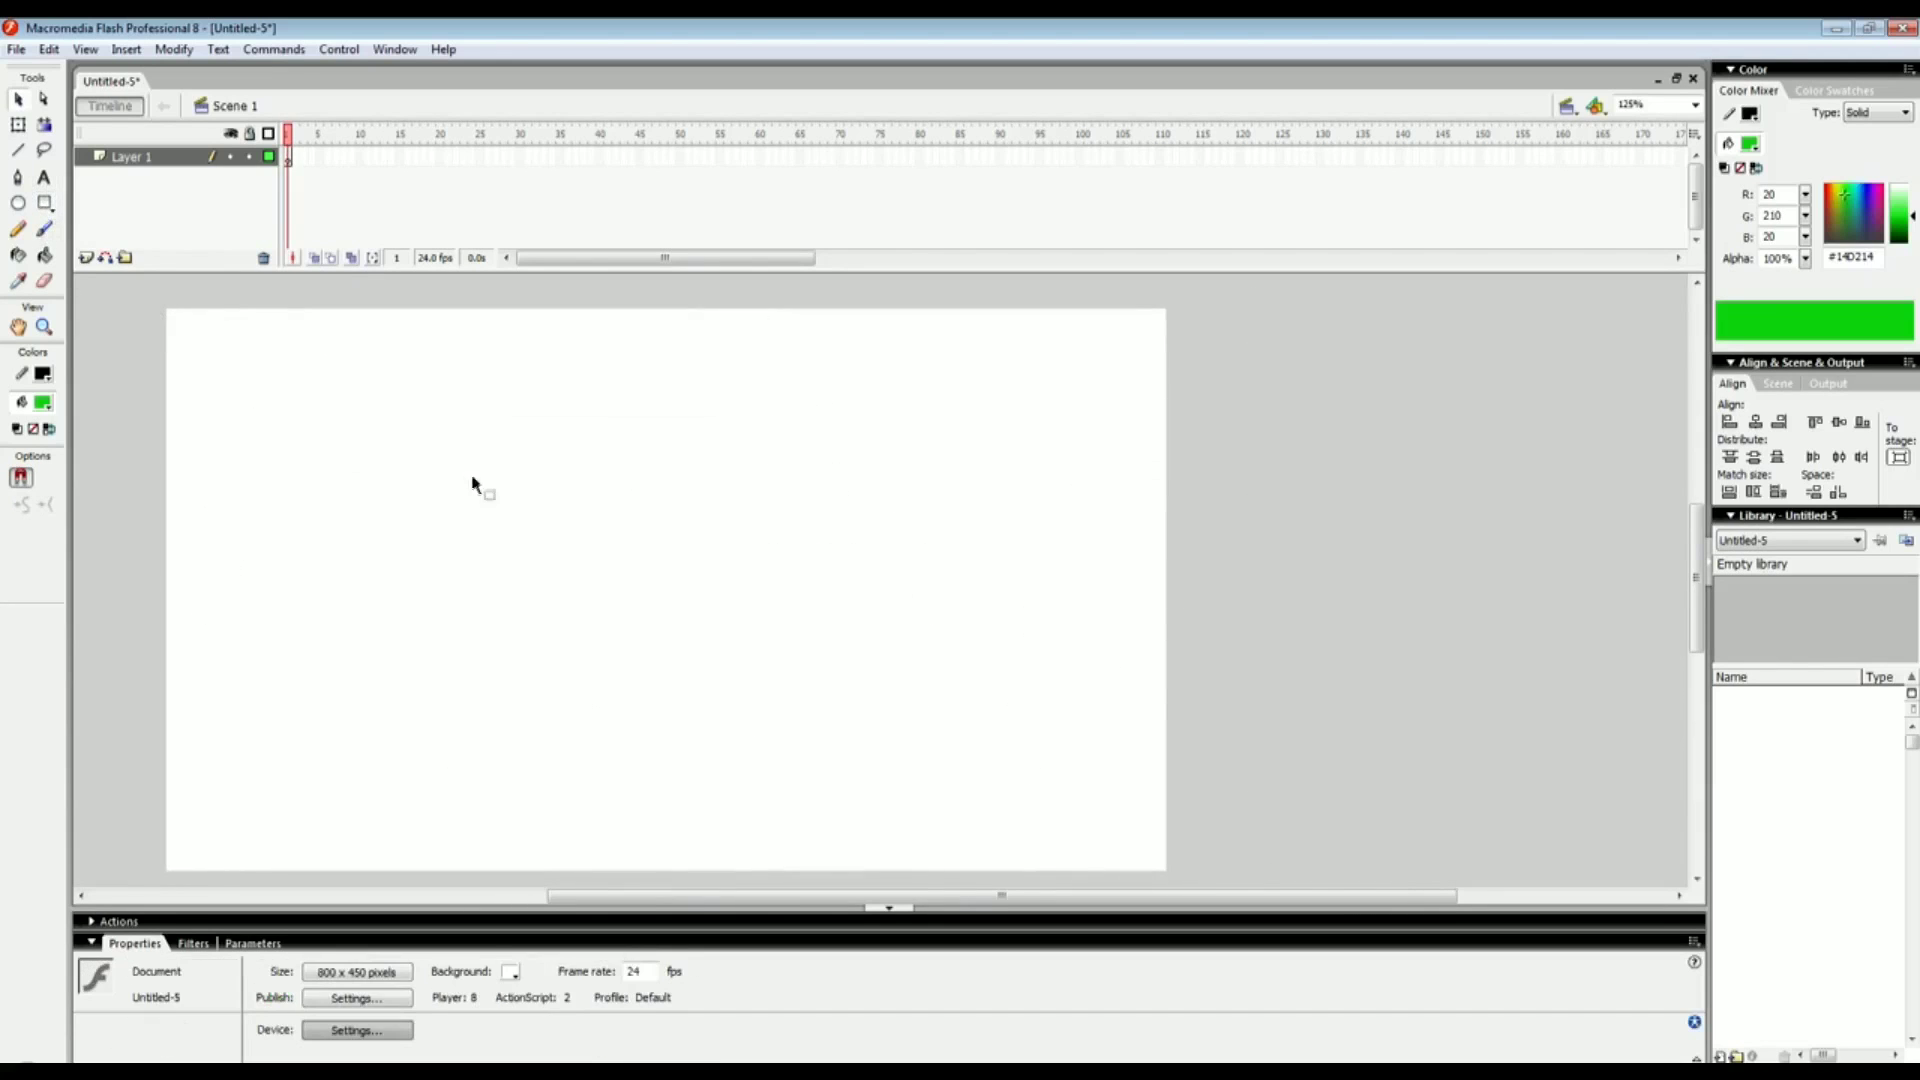
Paint a single small green dot on the stage with the Brush tool
click(44, 229)
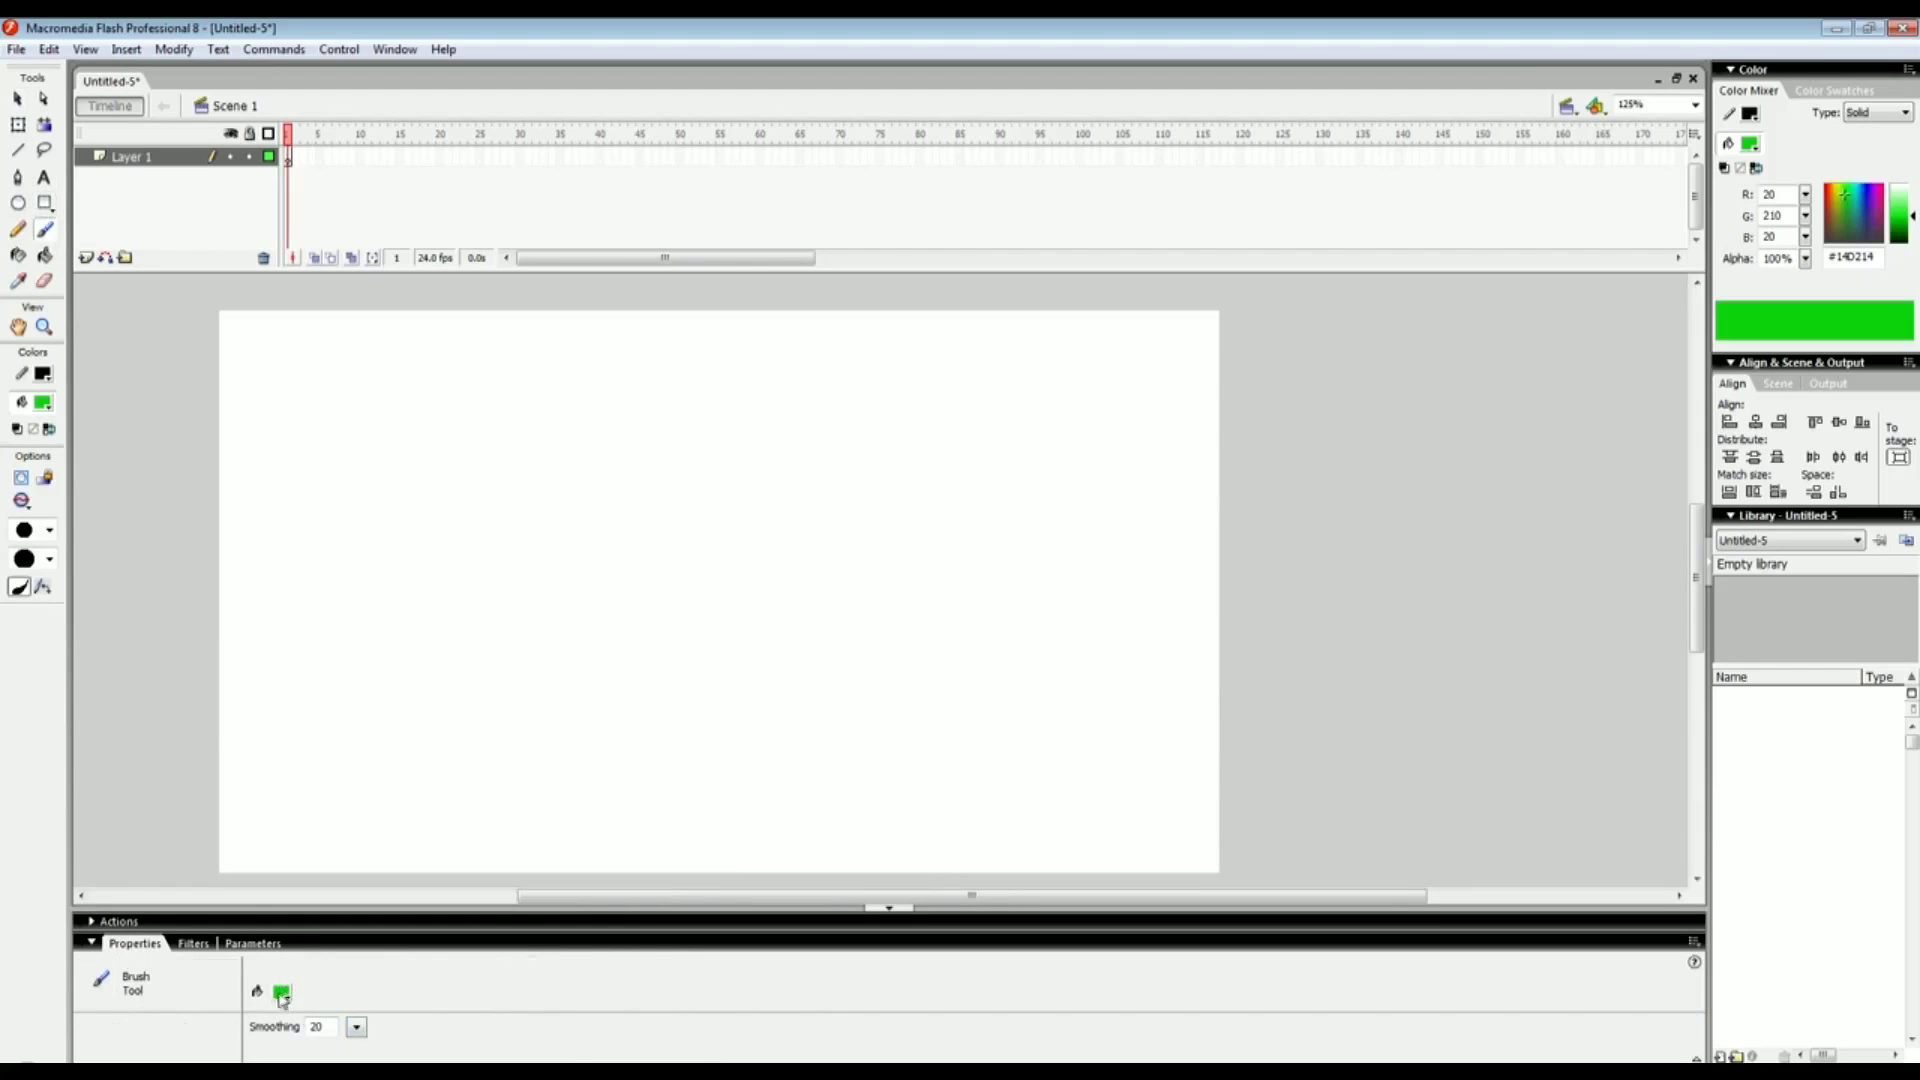
click(314, 536)
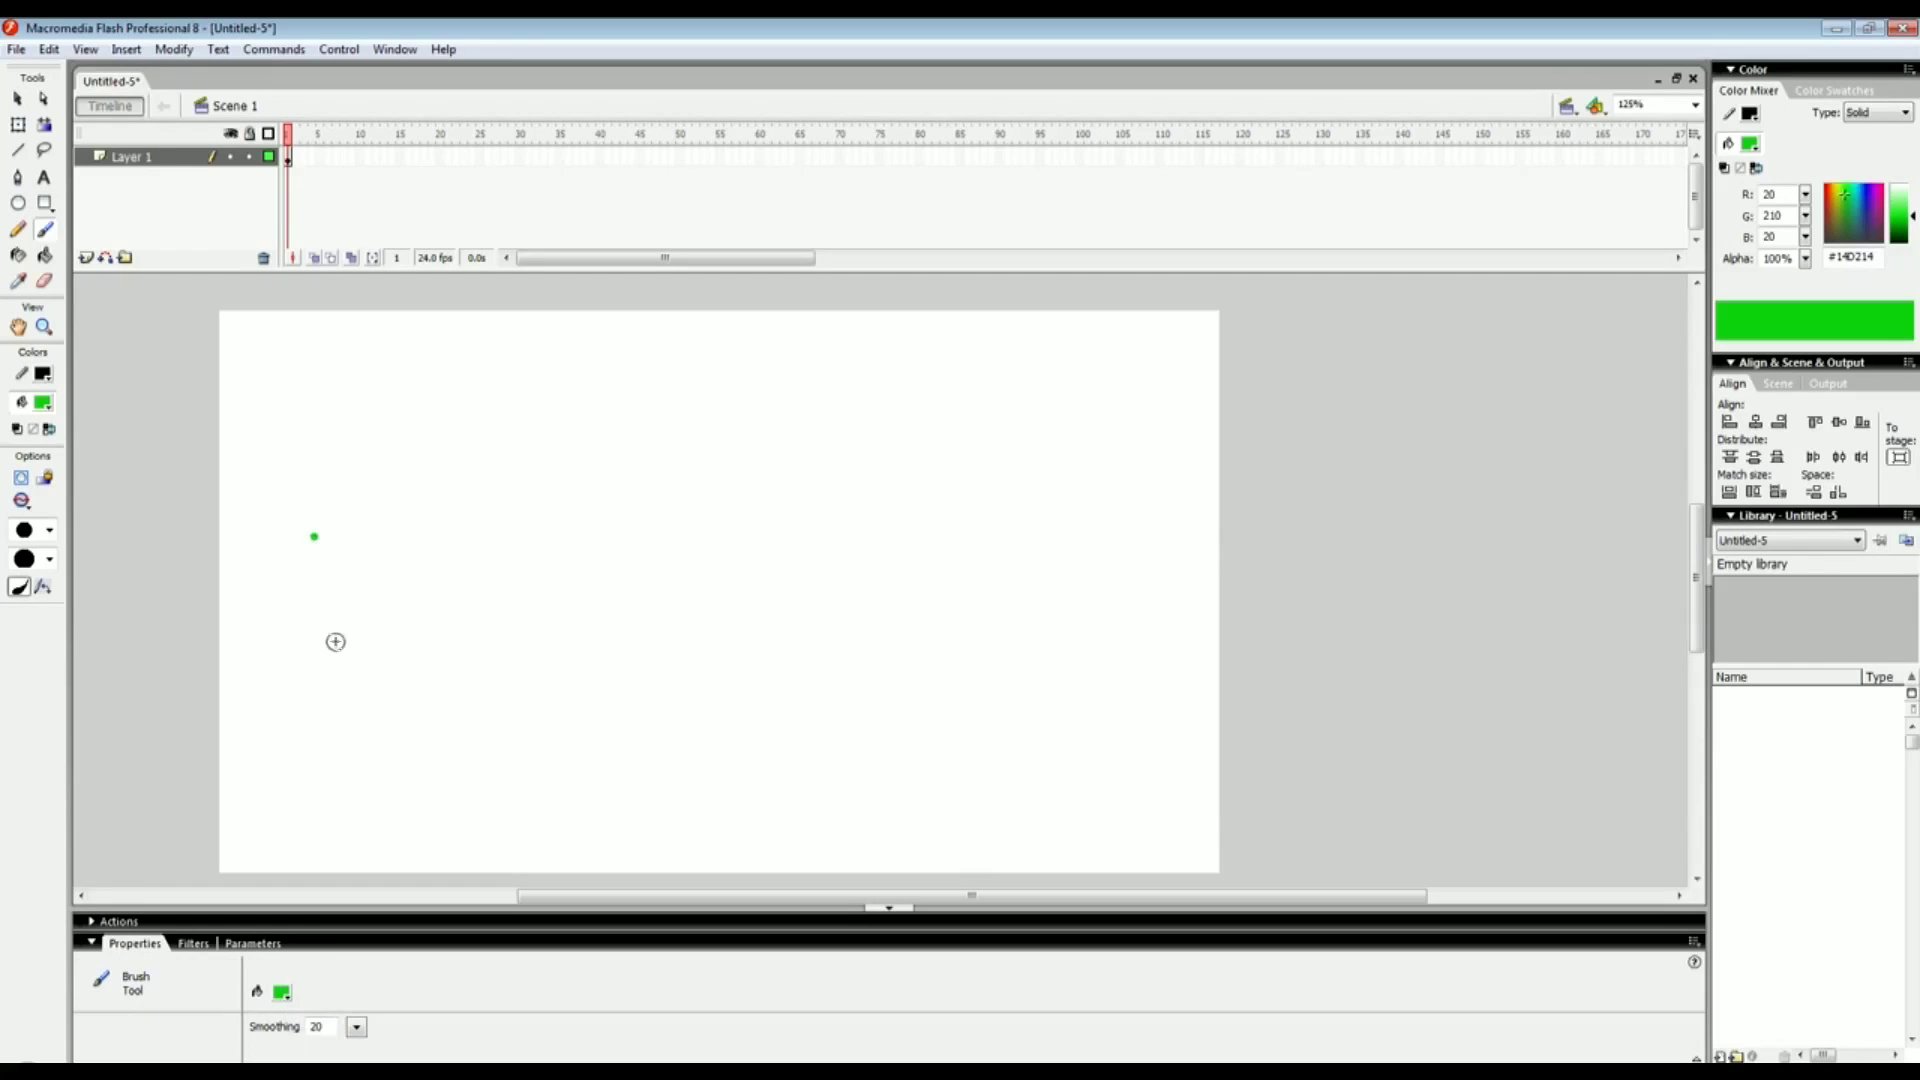
click(17, 99)
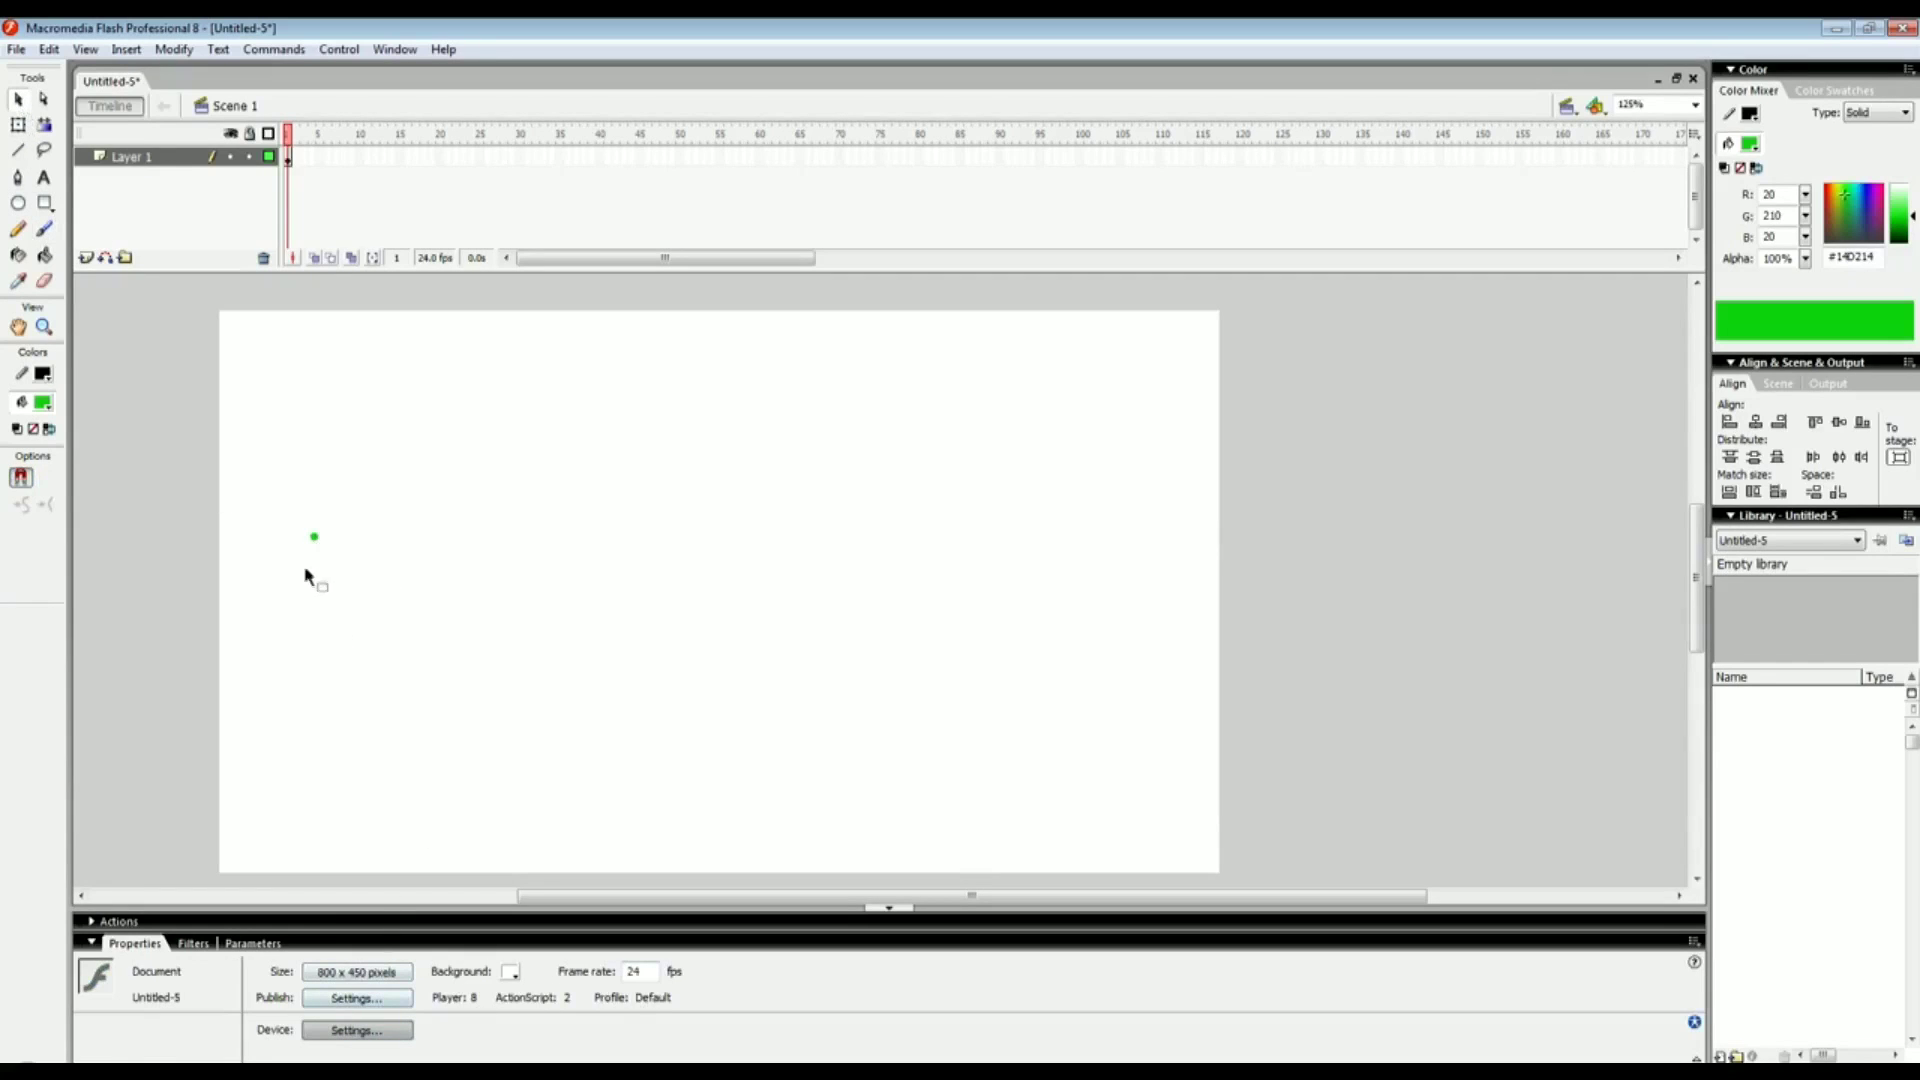
click(45, 230)
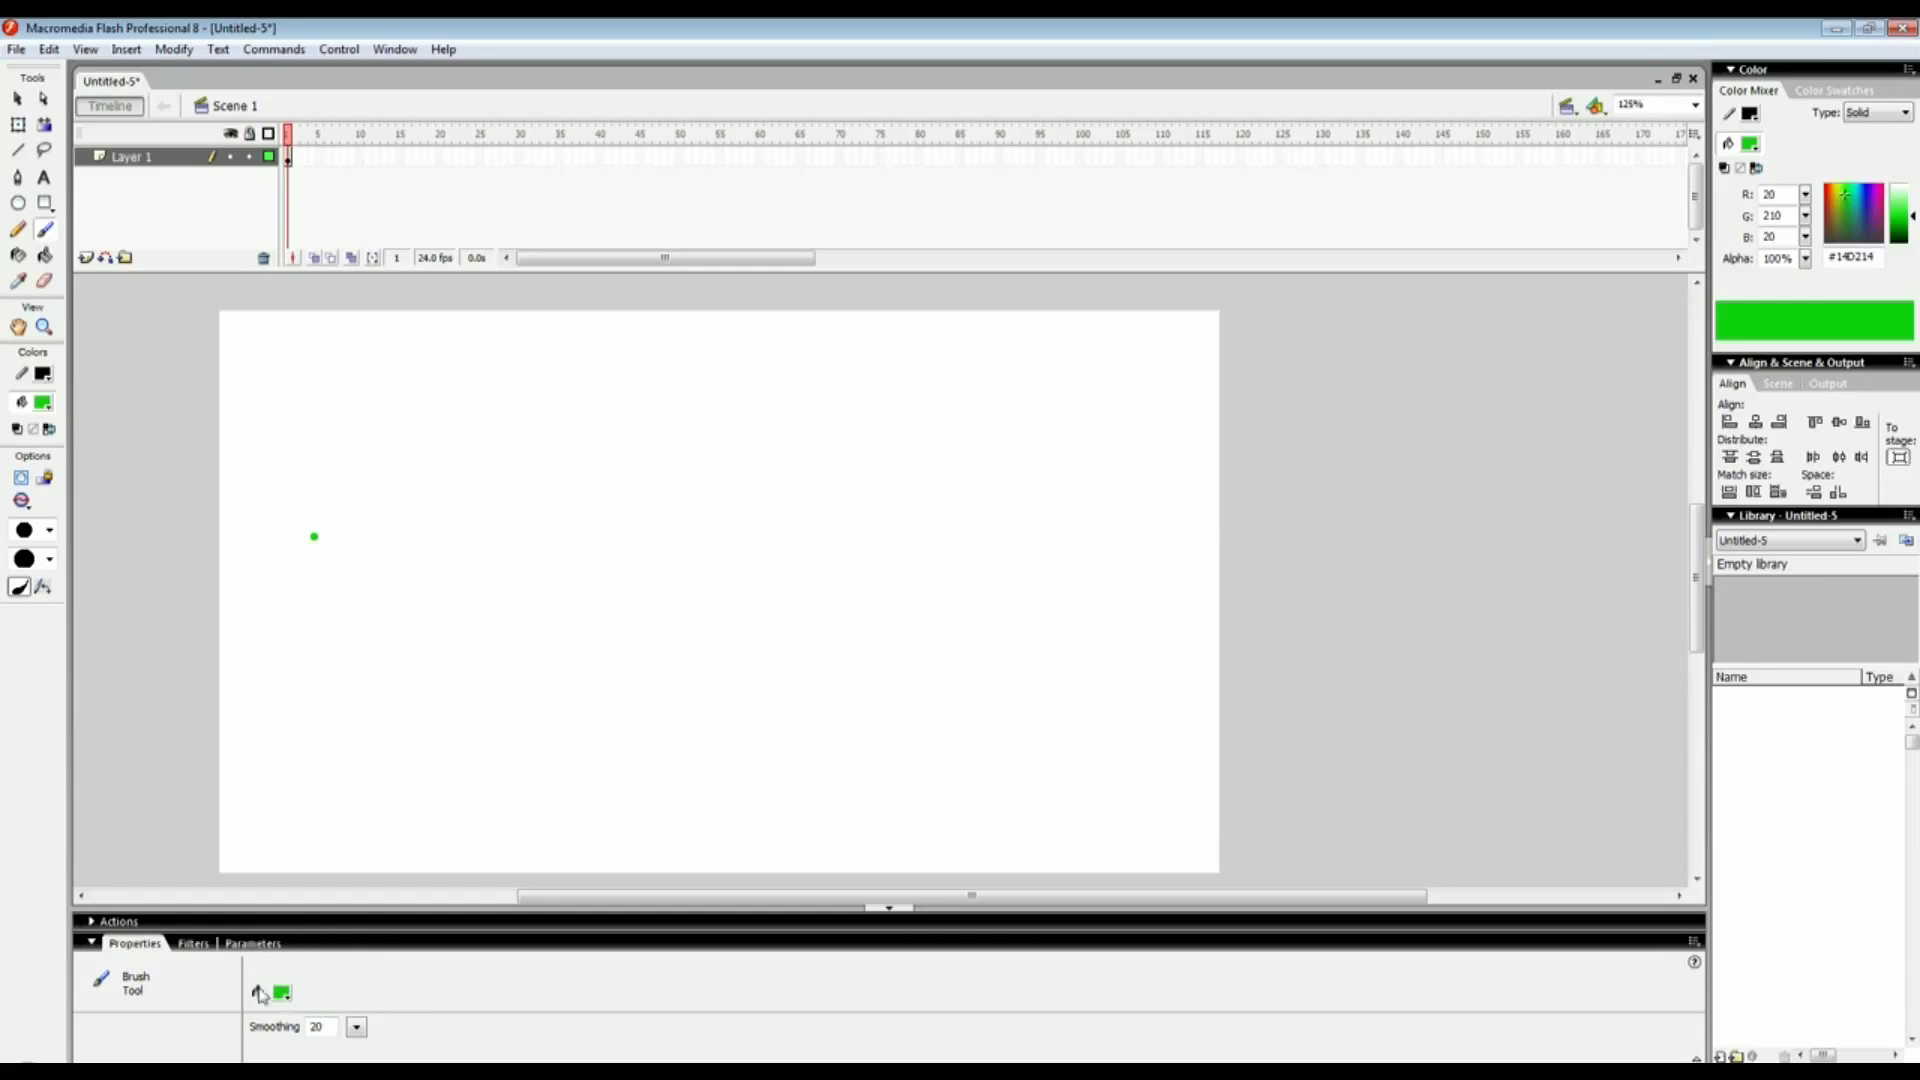
Paint a second green dot and select both dots
click(347, 553)
key(v)
drag(424, 626, 238, 481)
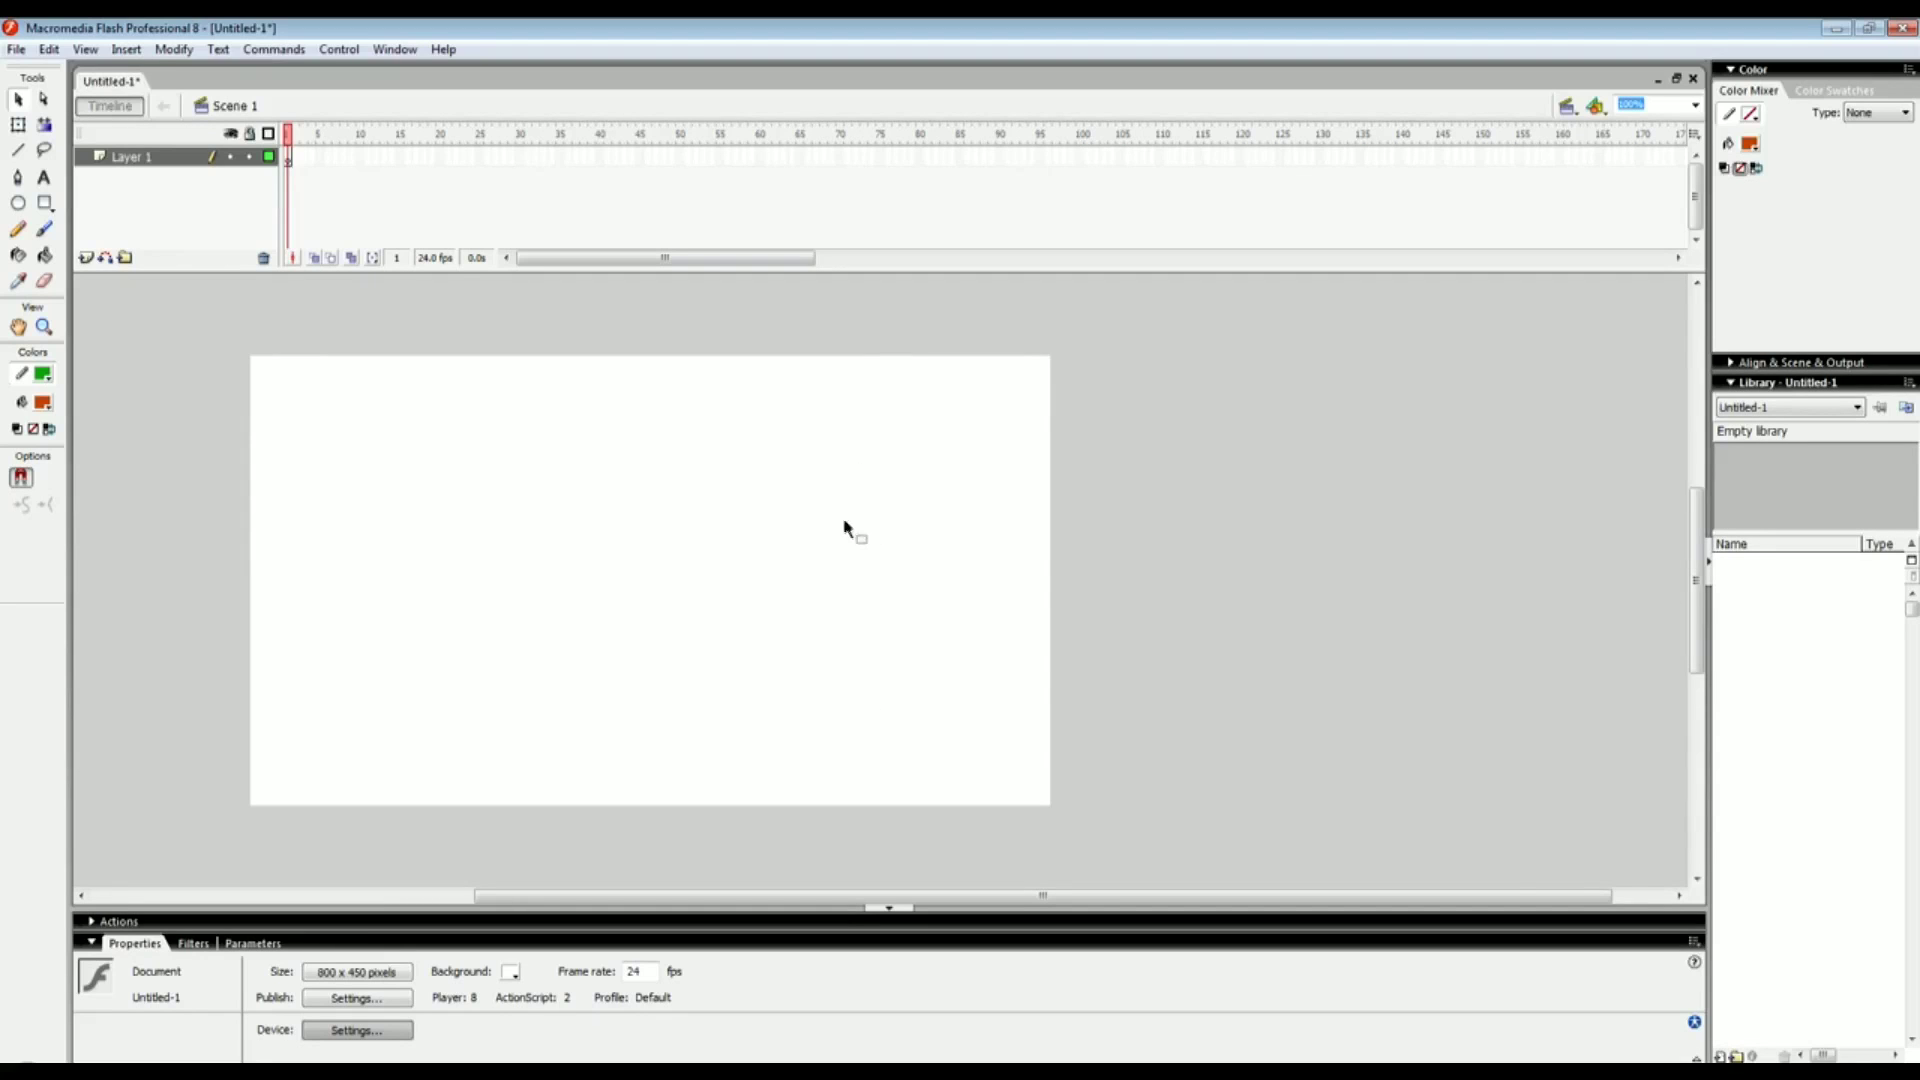
Pan around the blank stage of the new document and expand the Align panel
key(space)
drag(812, 538, 875, 538)
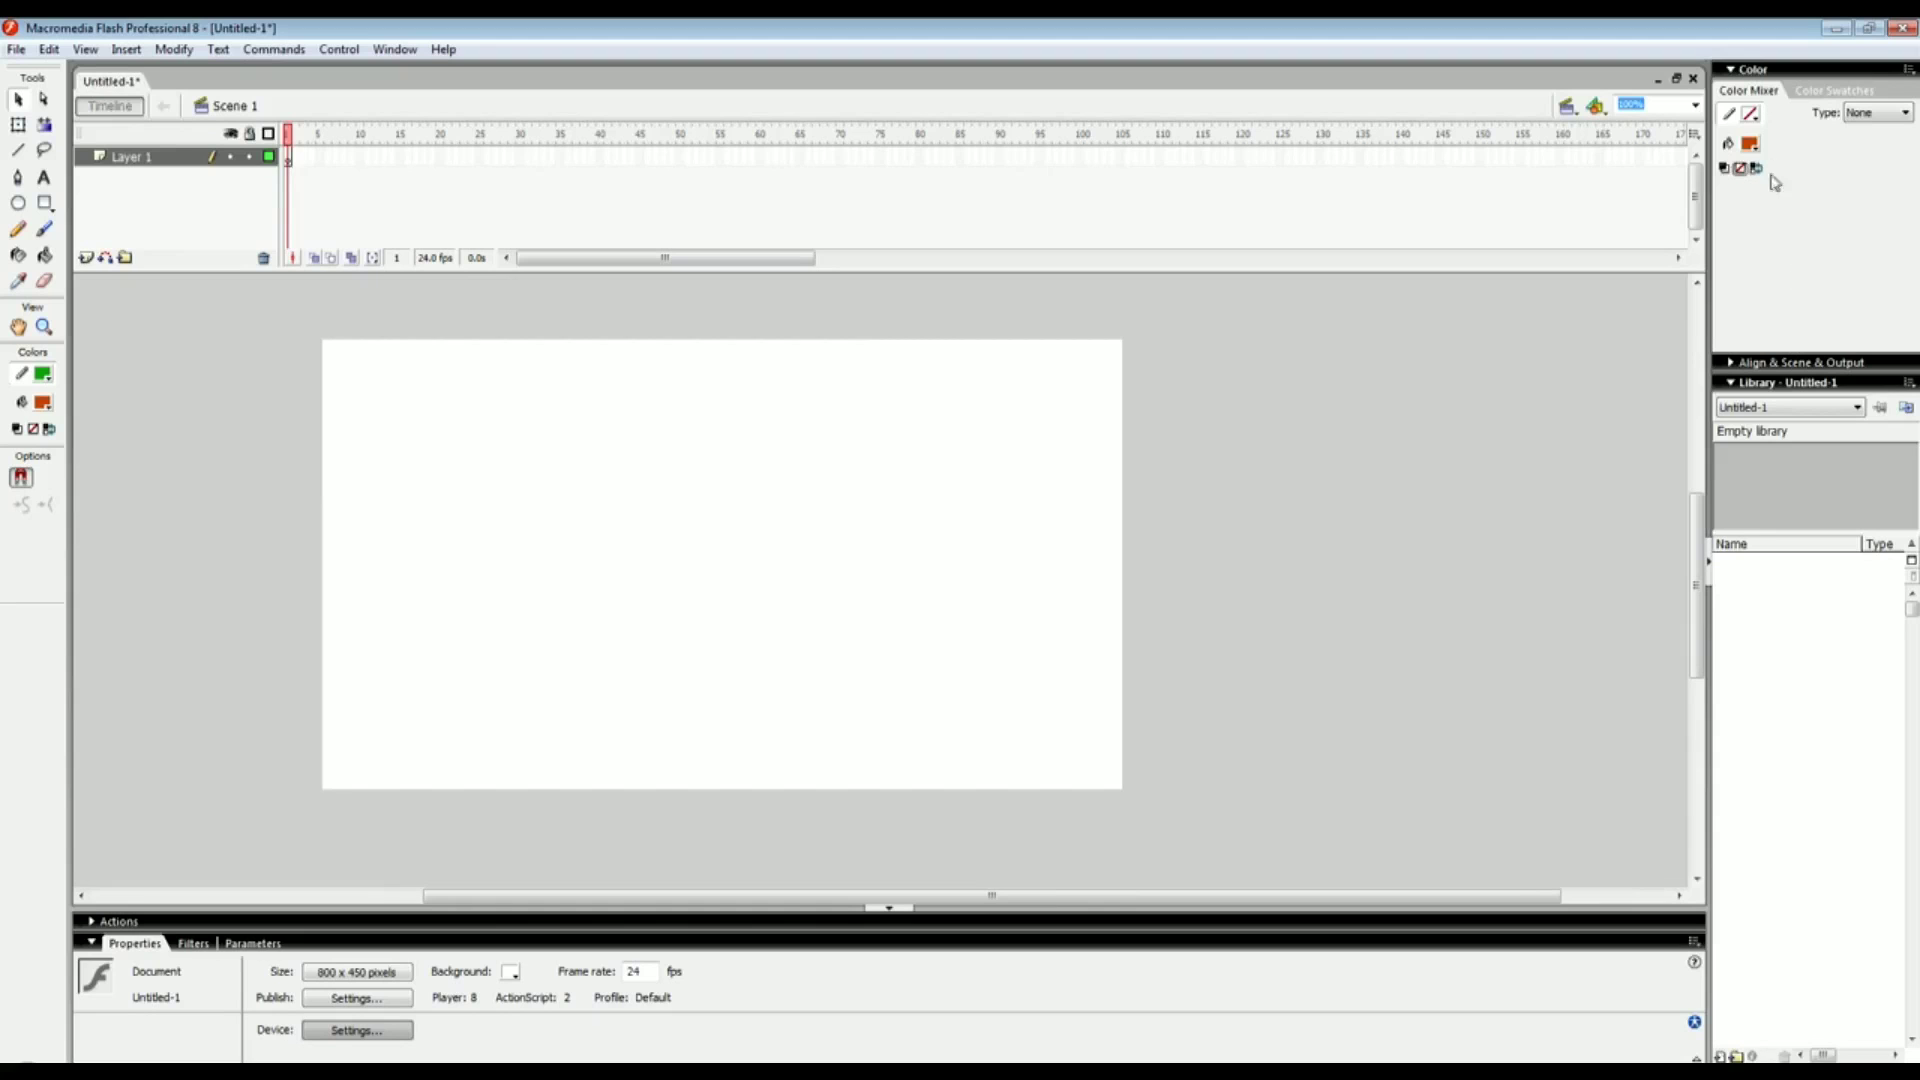
click(1745, 363)
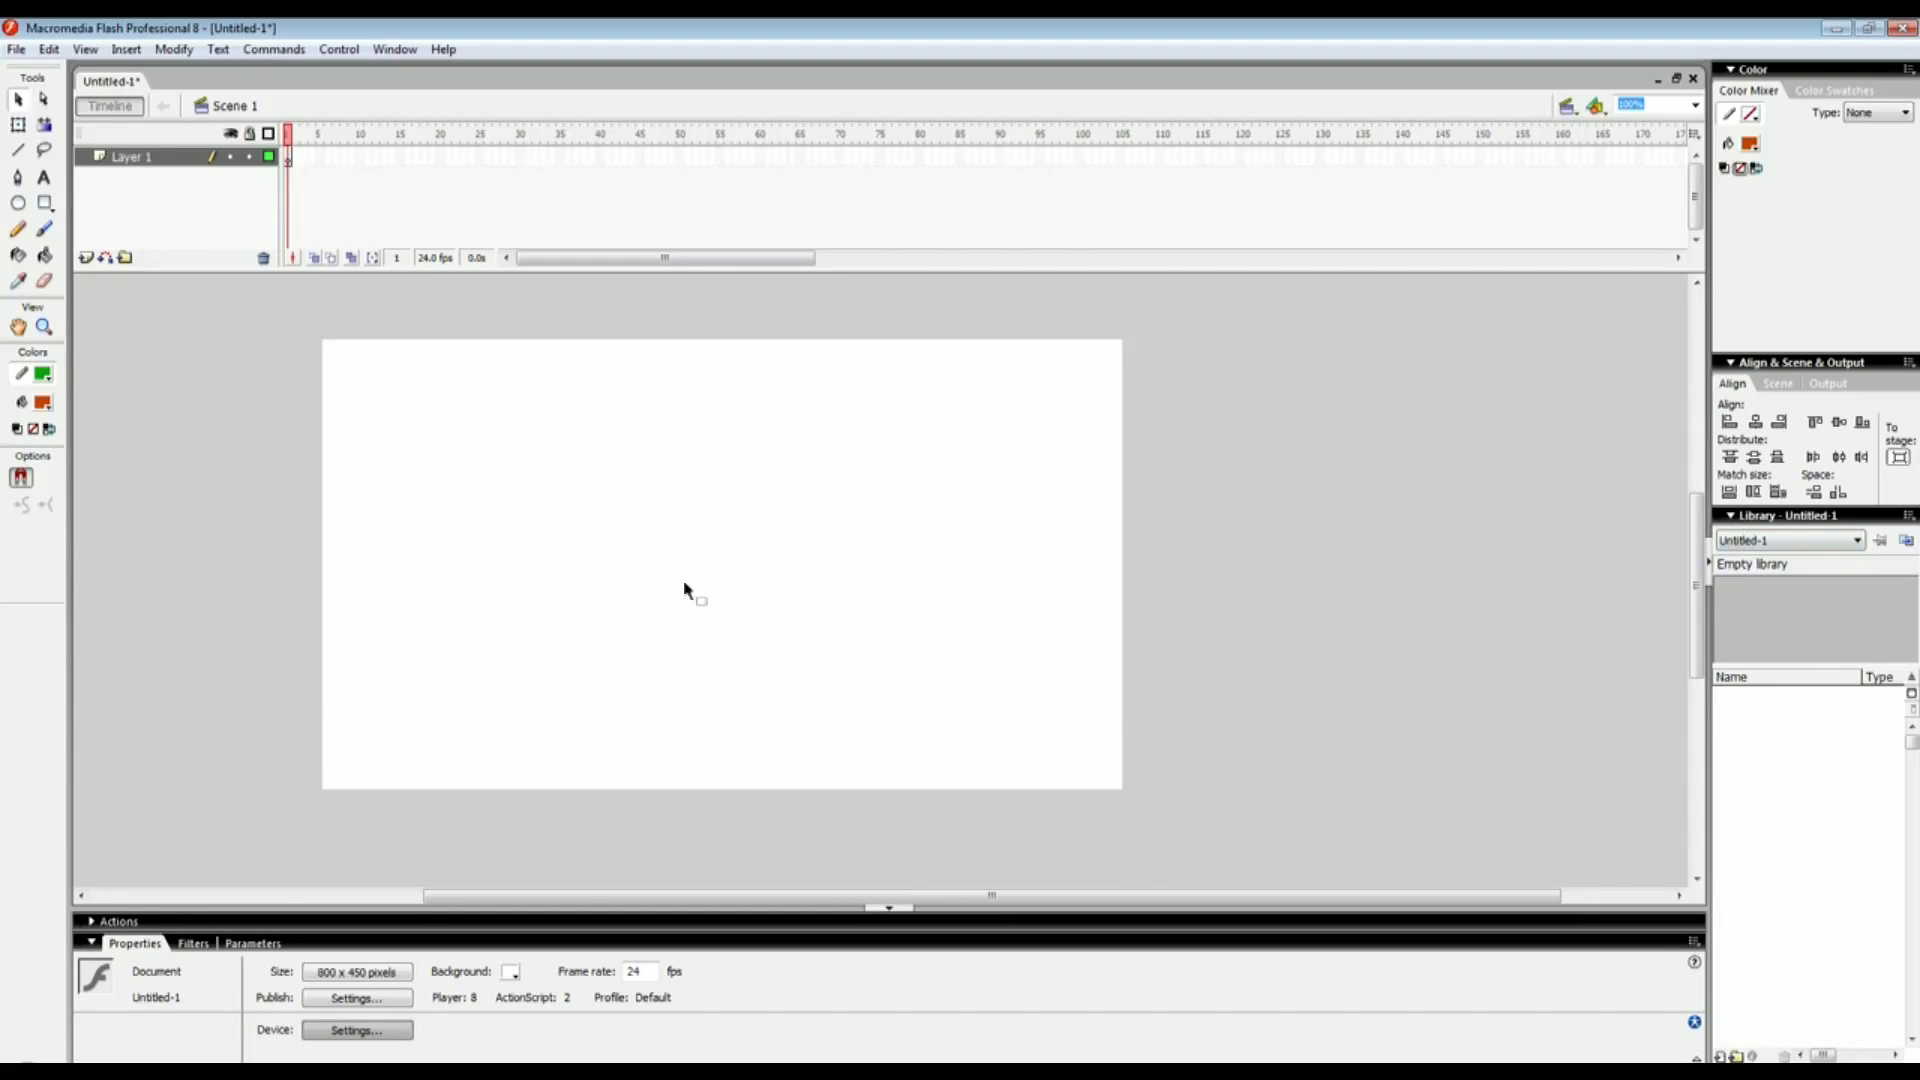
drag(650, 561, 583, 567)
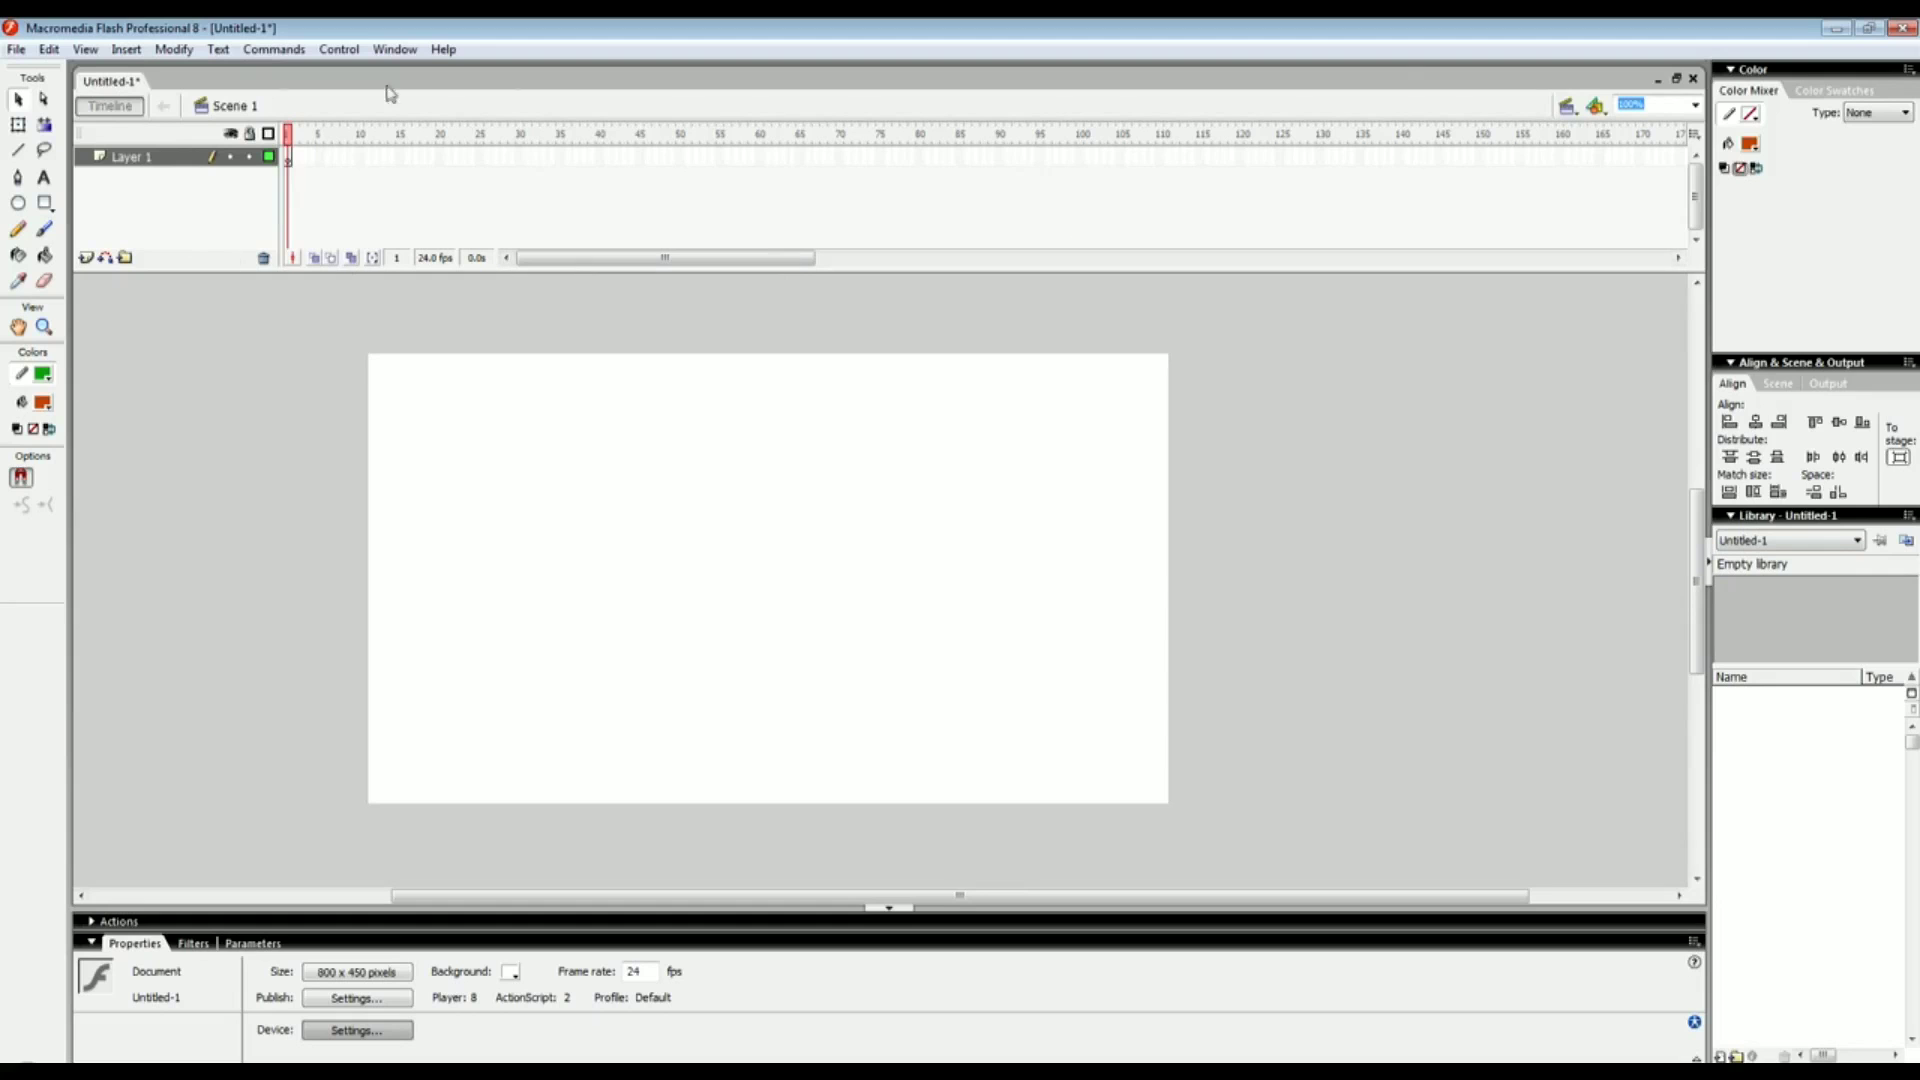
Convert frames 1–24 to keyframes with F6 and add a keyframe at frame 36
mouse_move(289, 158)
mouse_down()
mouse_move(432, 164)
mouse_move(283, 167)
mouse_up()
click(422, 172)
key(F6)
click(520, 157)
click(513, 197)
click(490, 155)
click(570, 160)
key(F6)
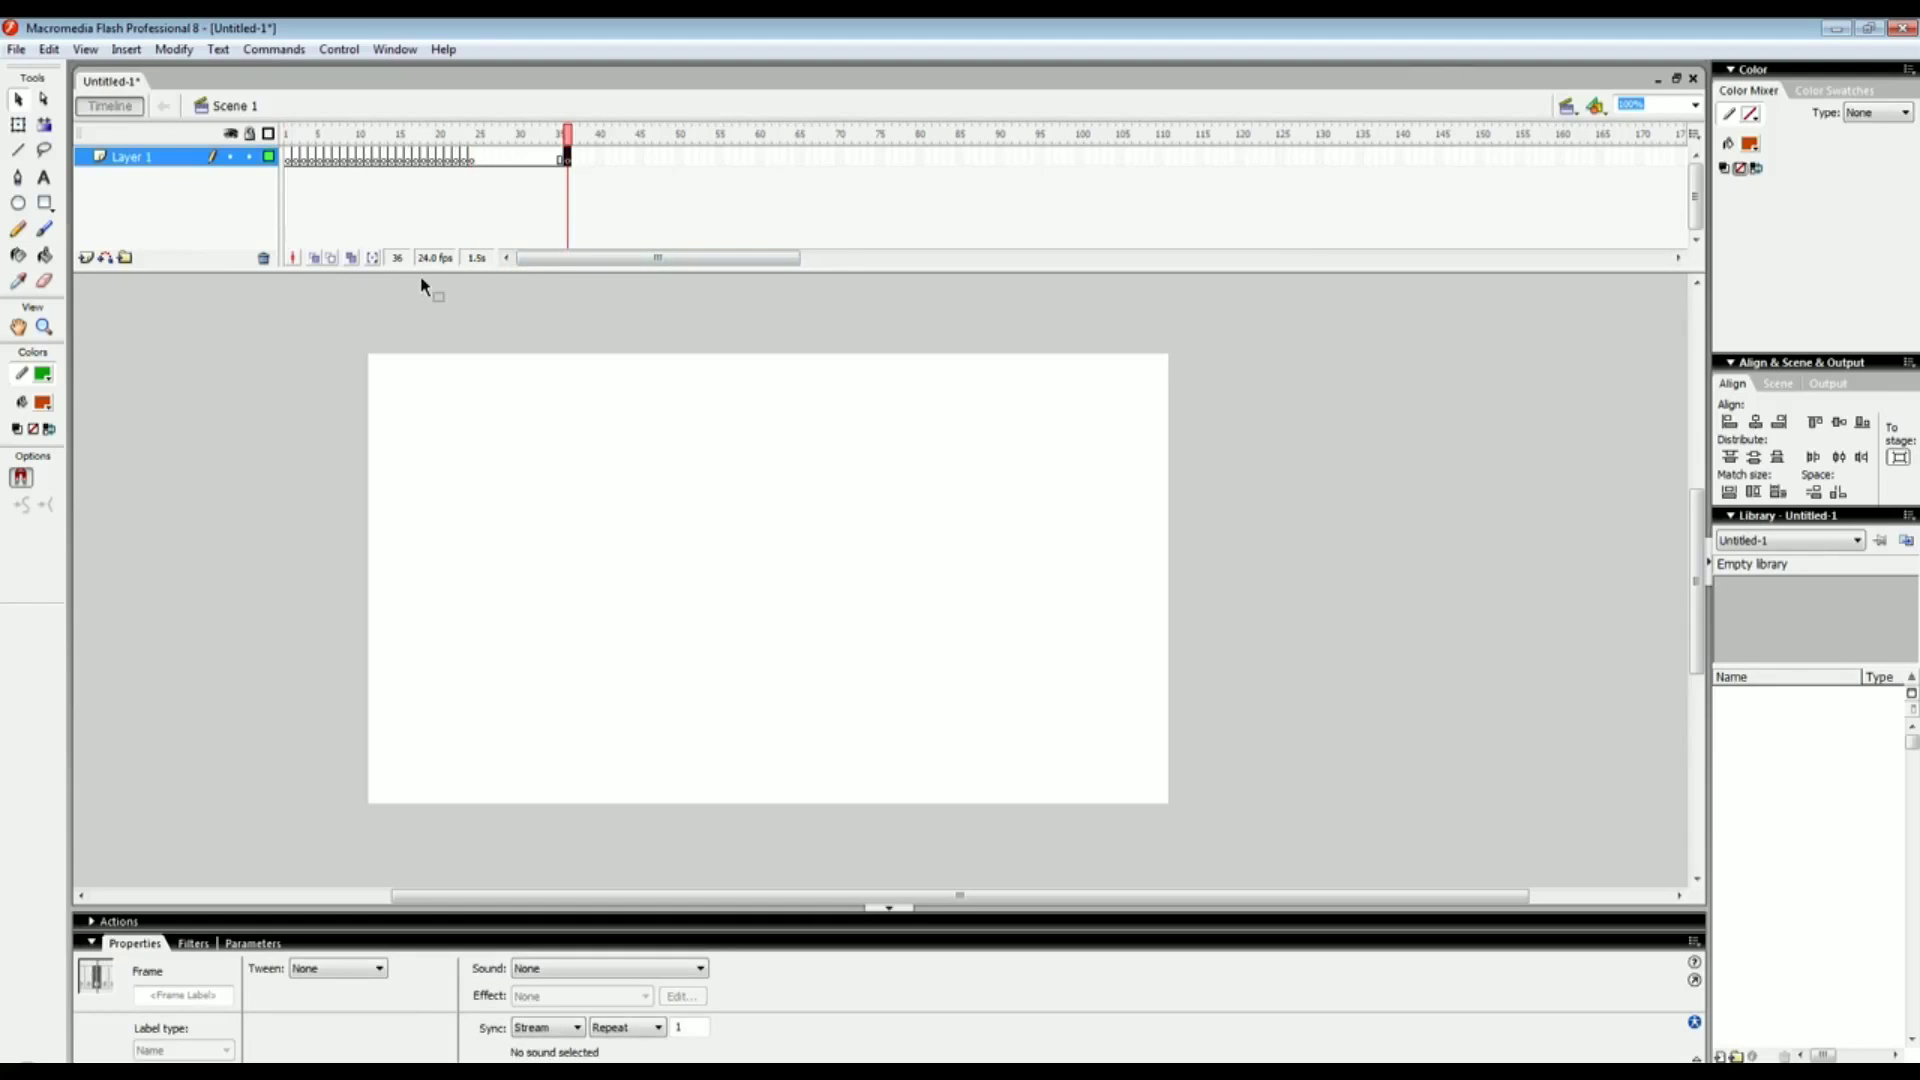
click(321, 363)
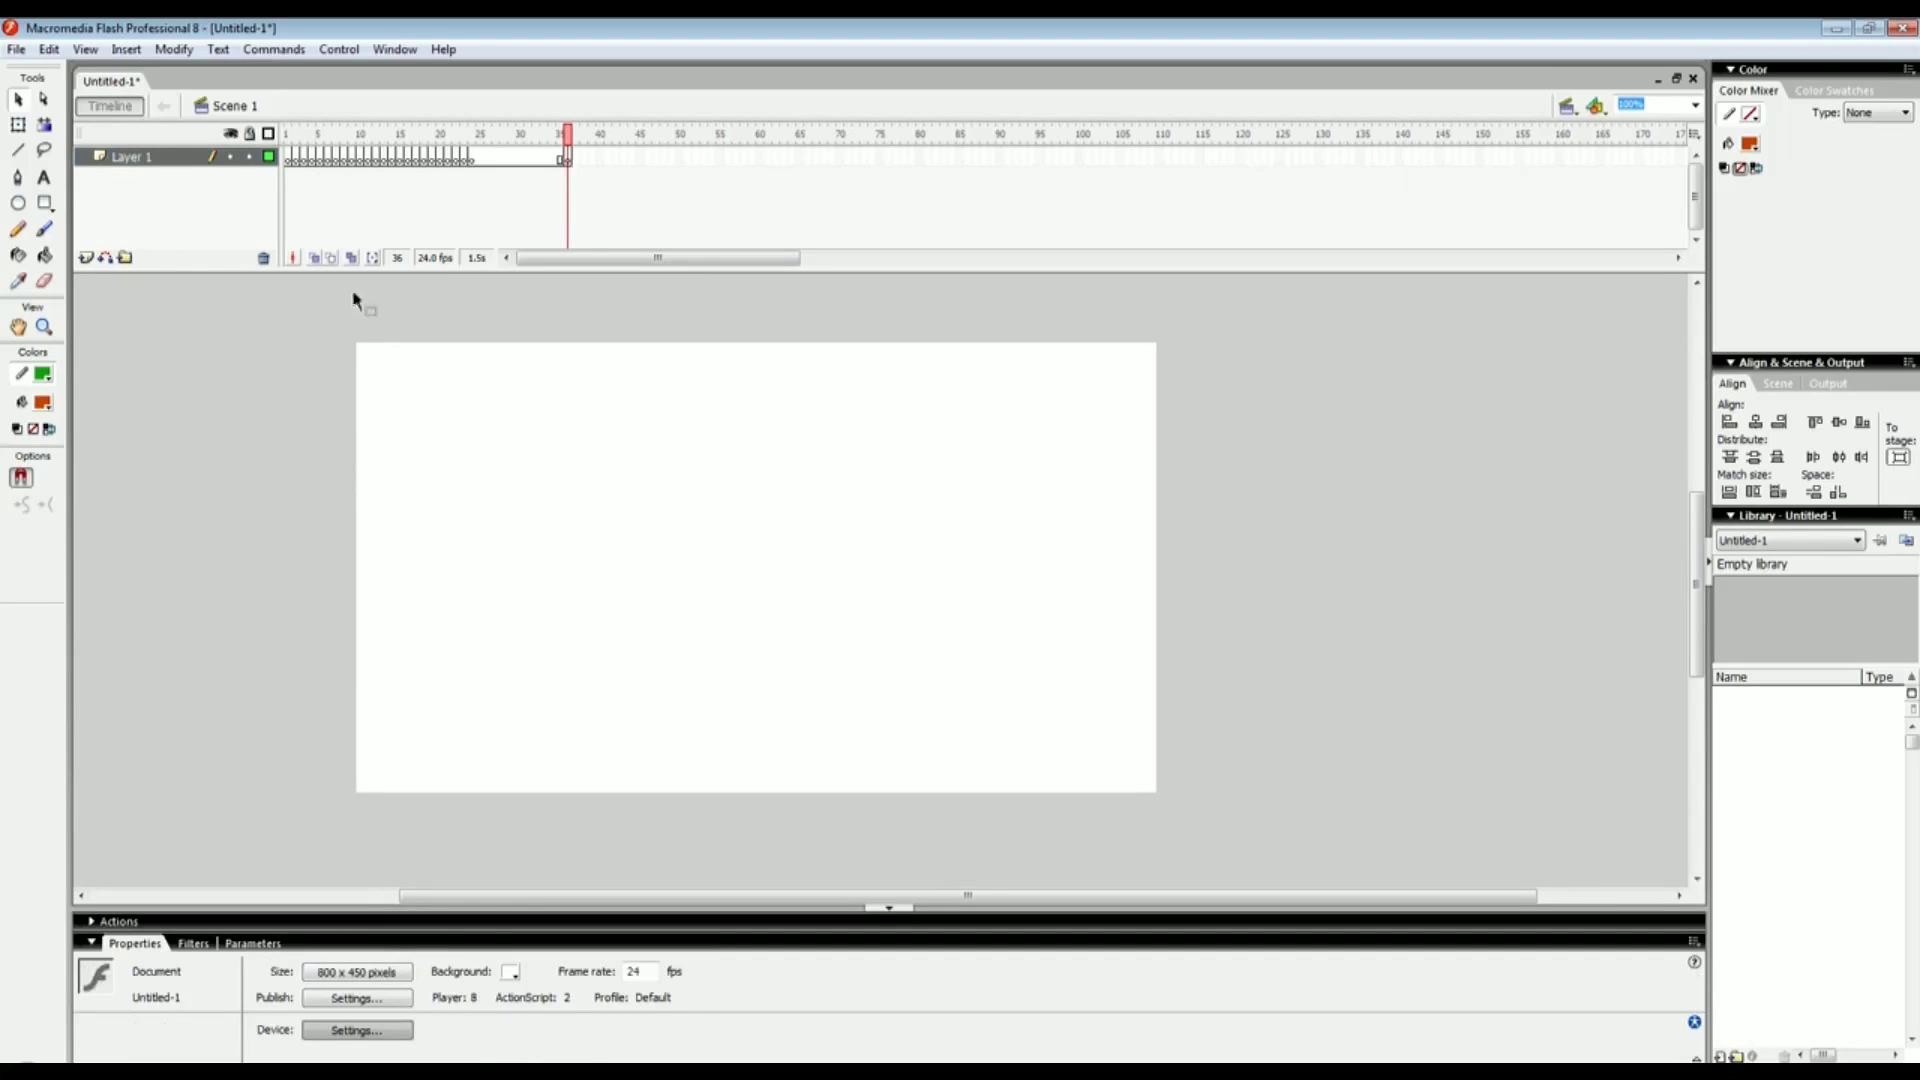
drag(398, 388, 367, 383)
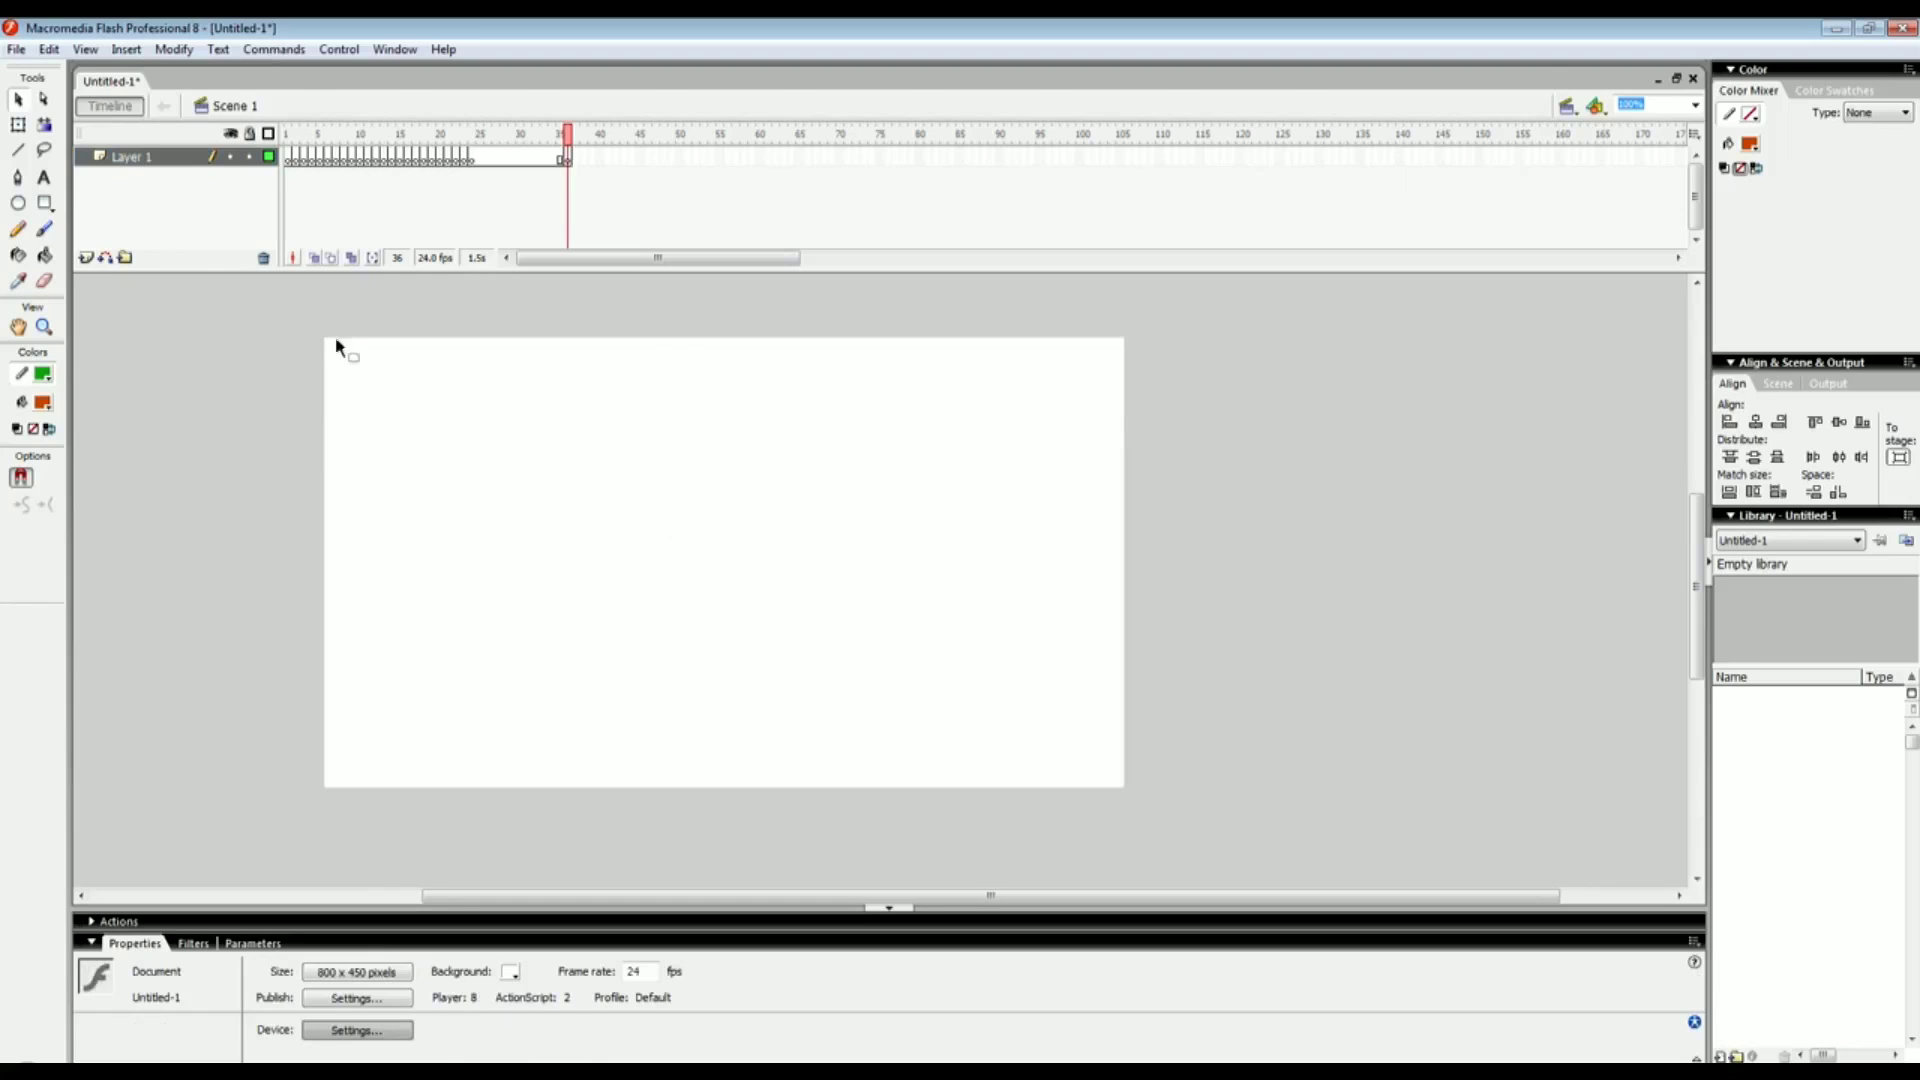